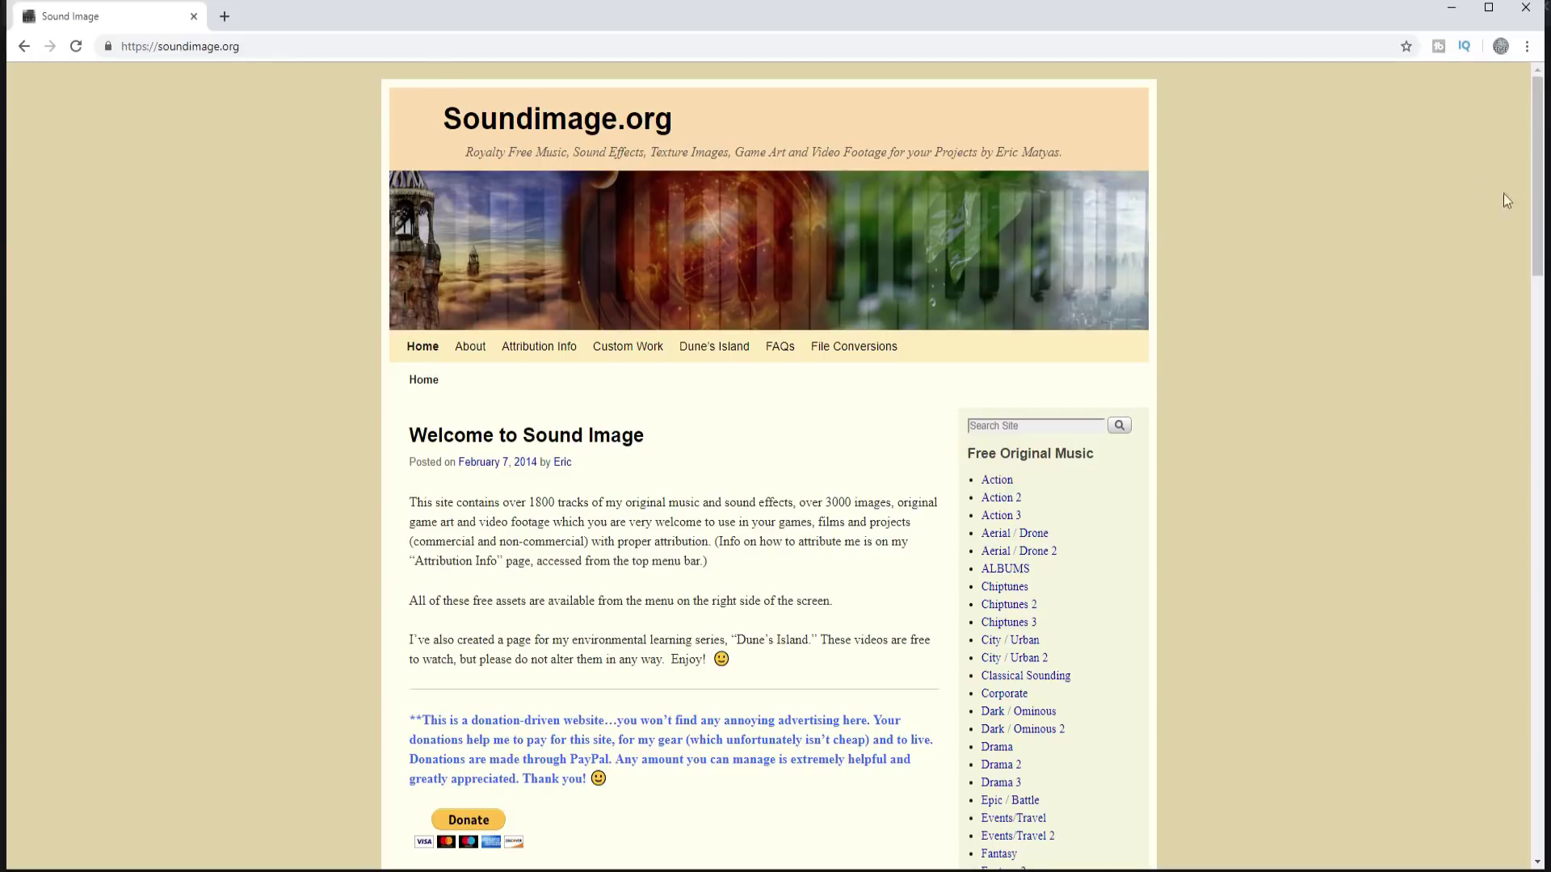
- Scroll down to Free Original Texture Images and go to the TXR – Metal page
scroll(1537, 202, "down", 4)
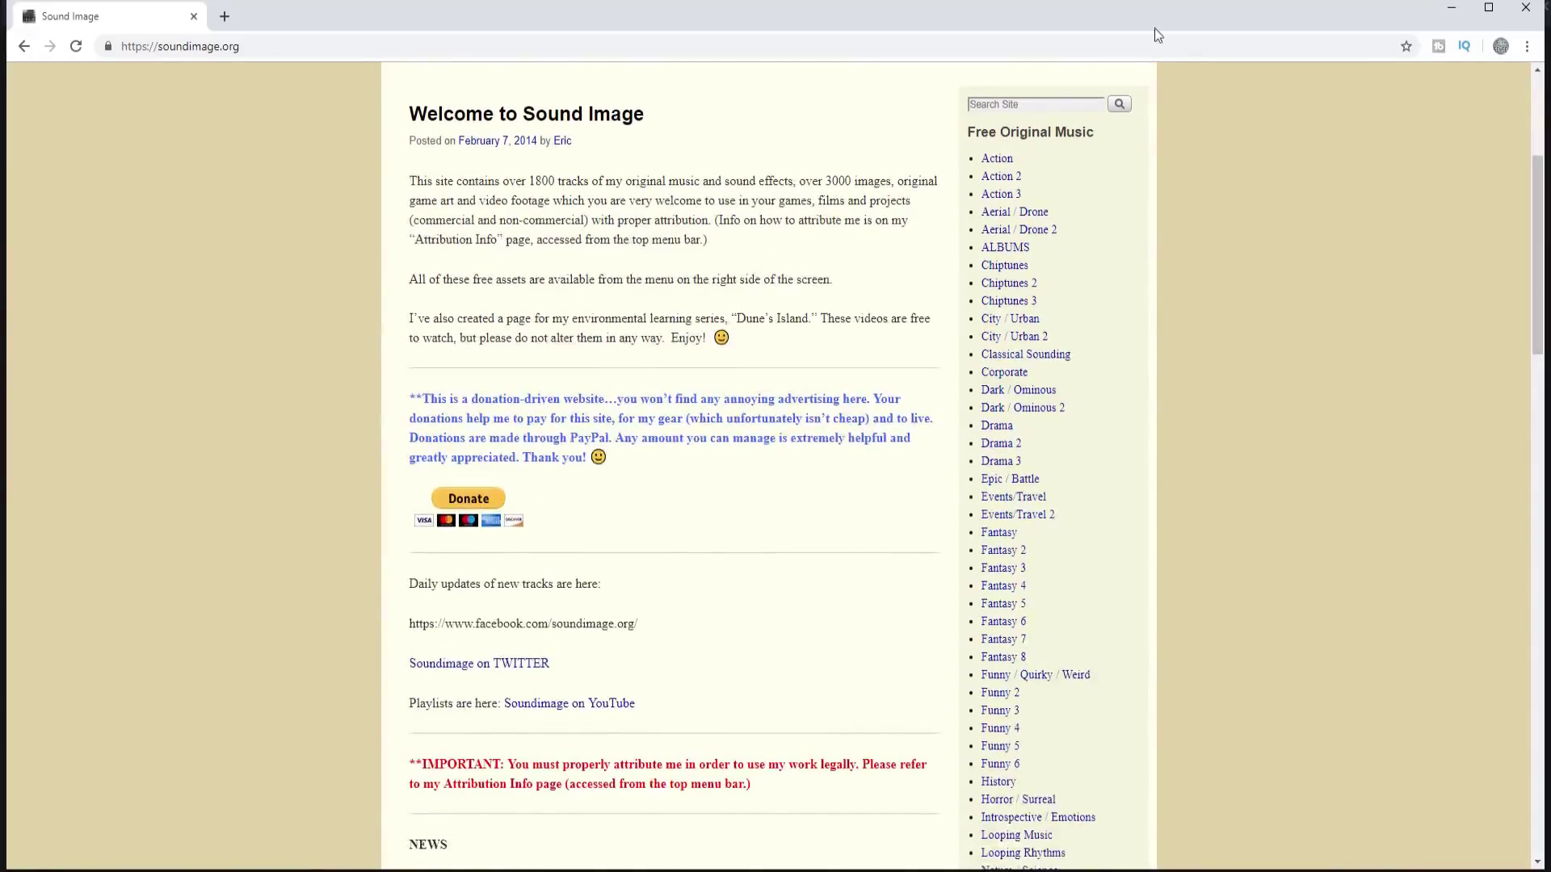
scroll(1064, 151, "down", 11)
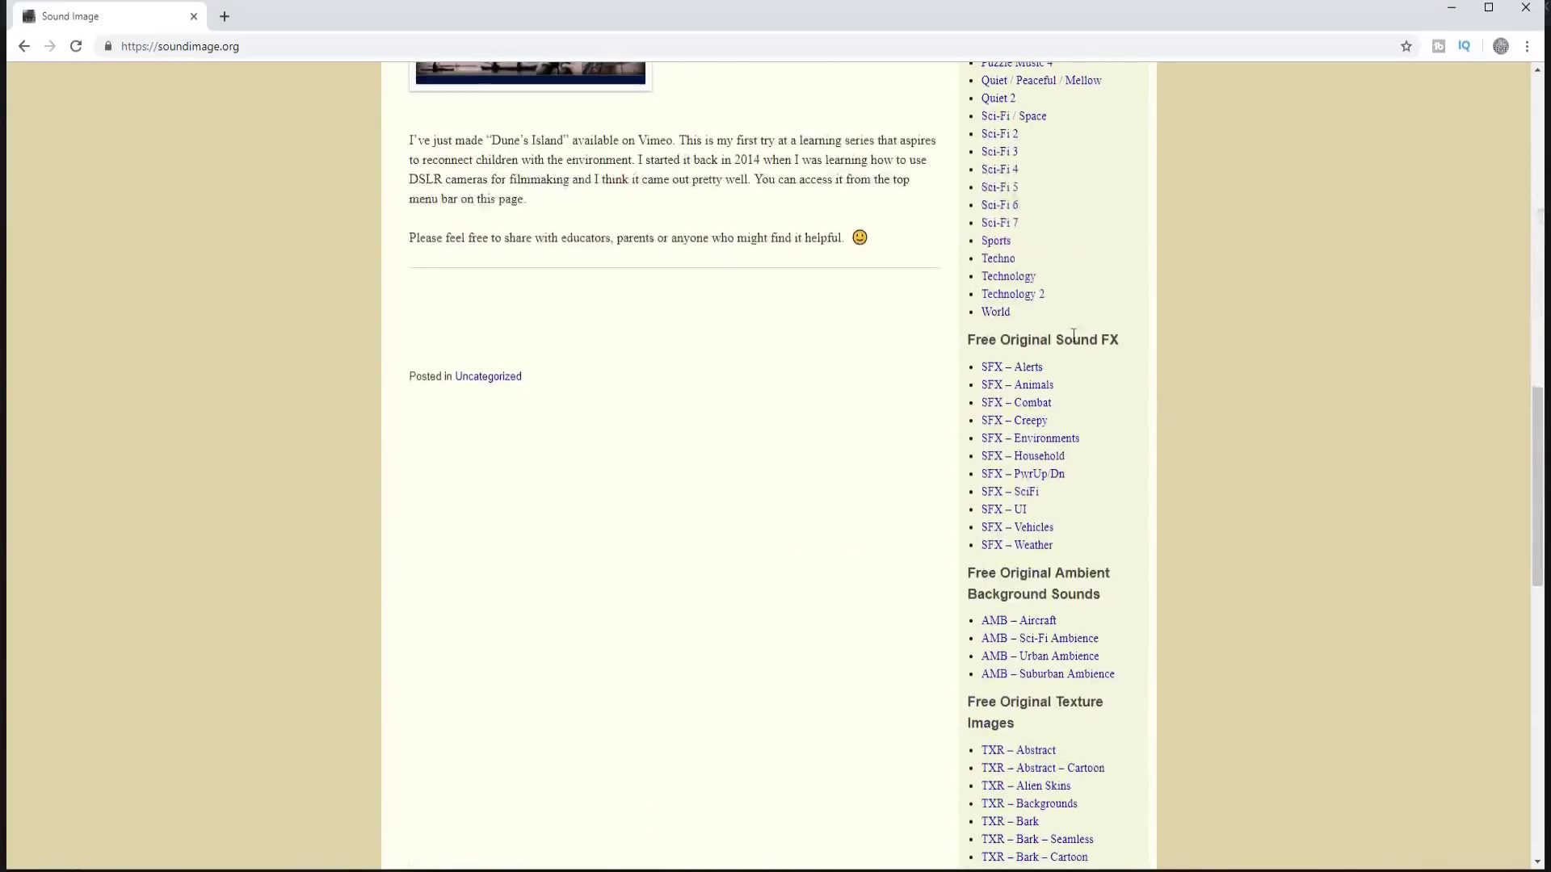
scroll(1143, 449, "down", 4)
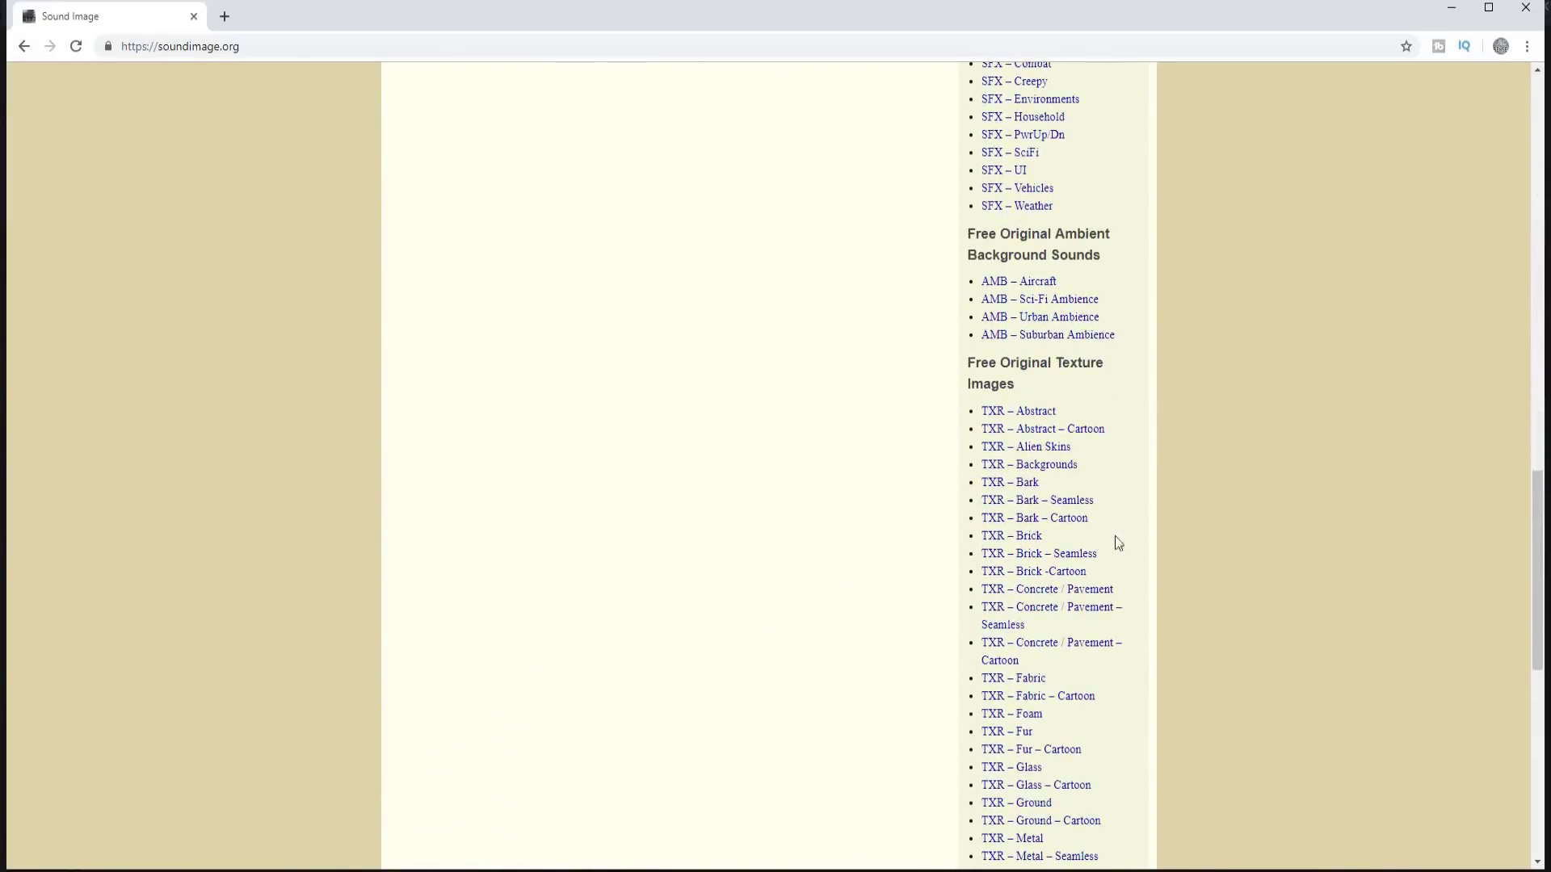
scroll(1161, 611, "down", 2)
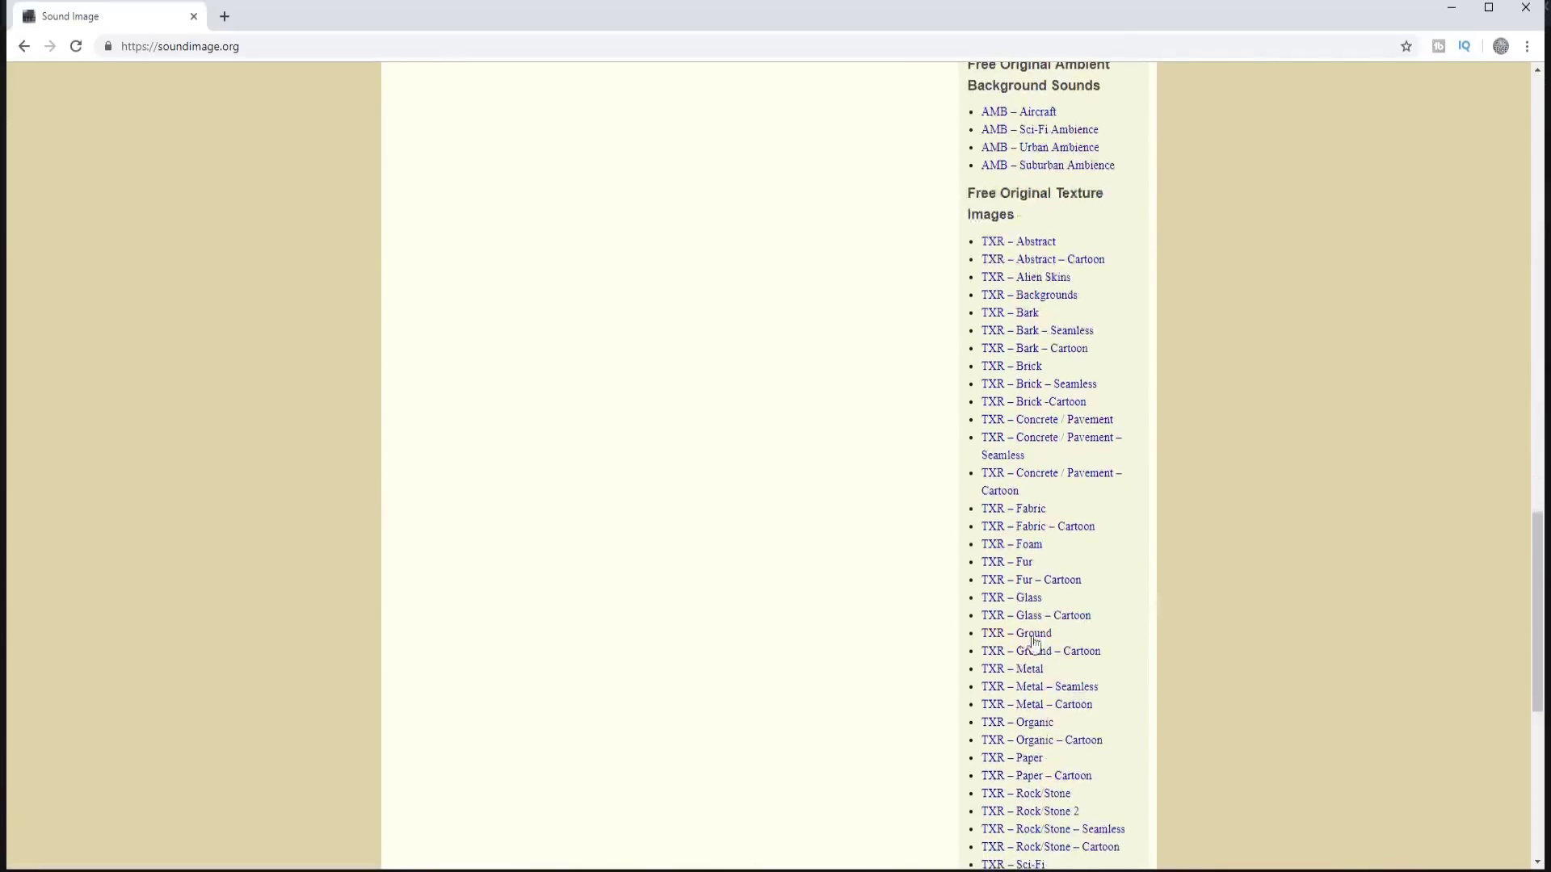
left_click(1025, 669)
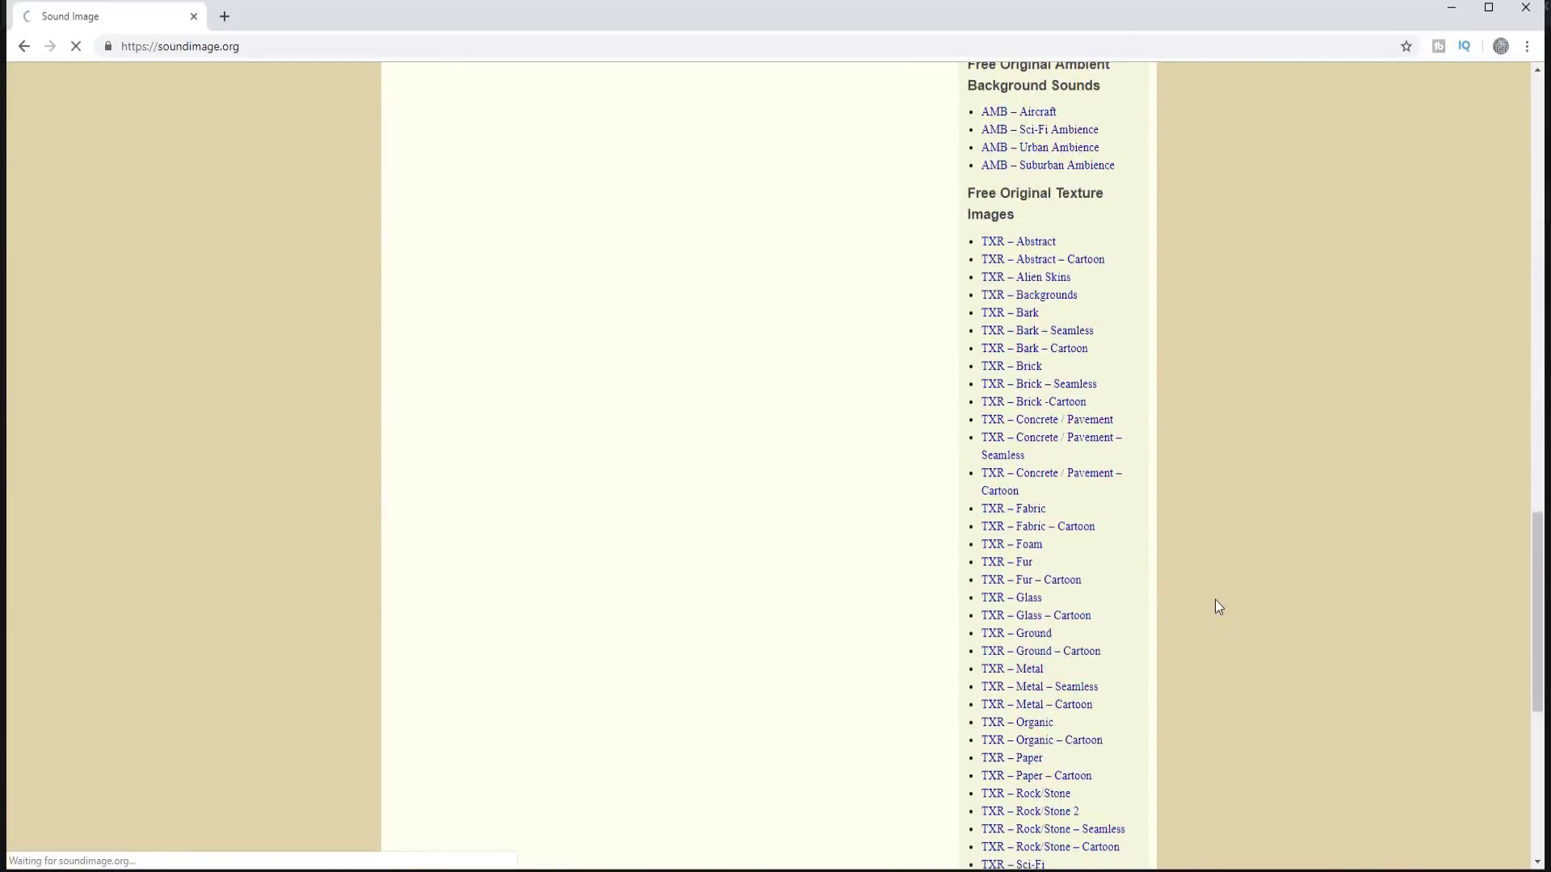
- View 6-2-18d_Standard.jpg, P1050230_Standard.jpg and P1050042_Standard.jpg full size
scroll(1186, 542, "down", 8)
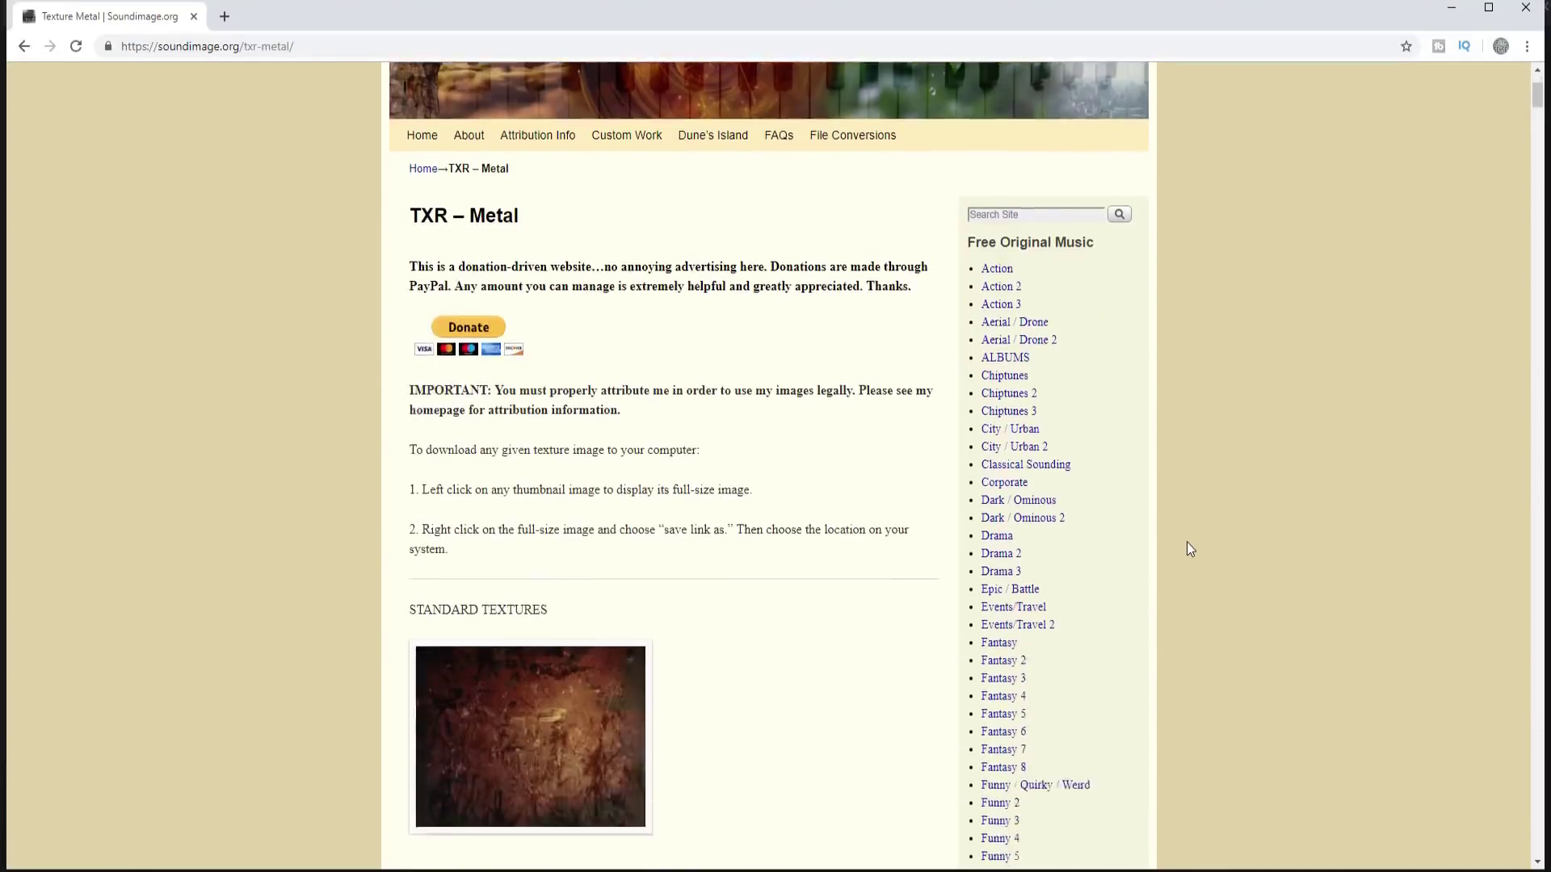
left_click(531, 307)
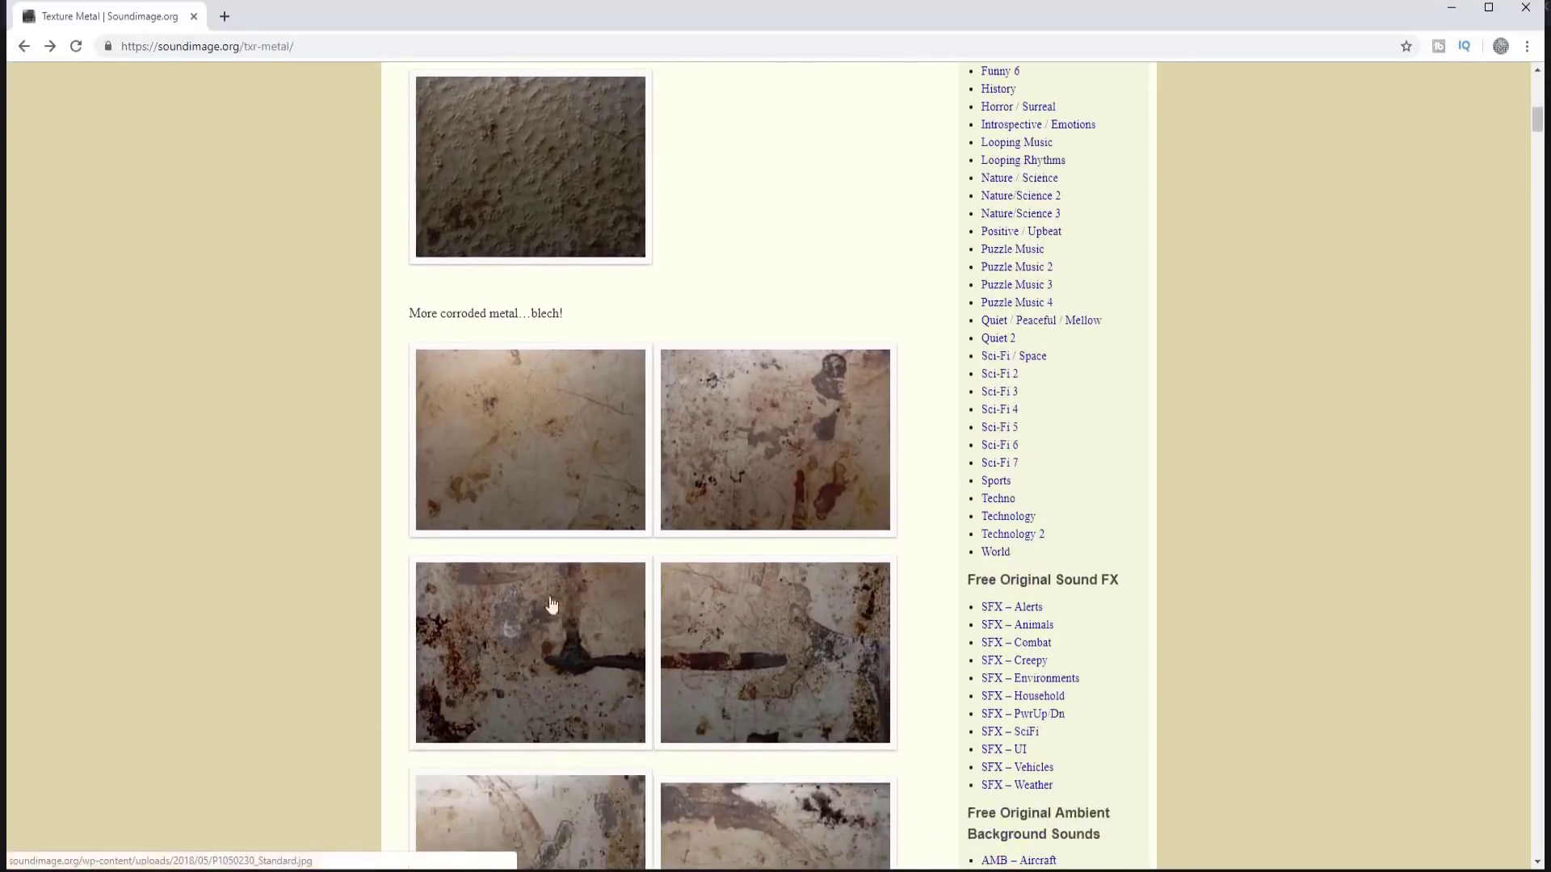
left_click(547, 612)
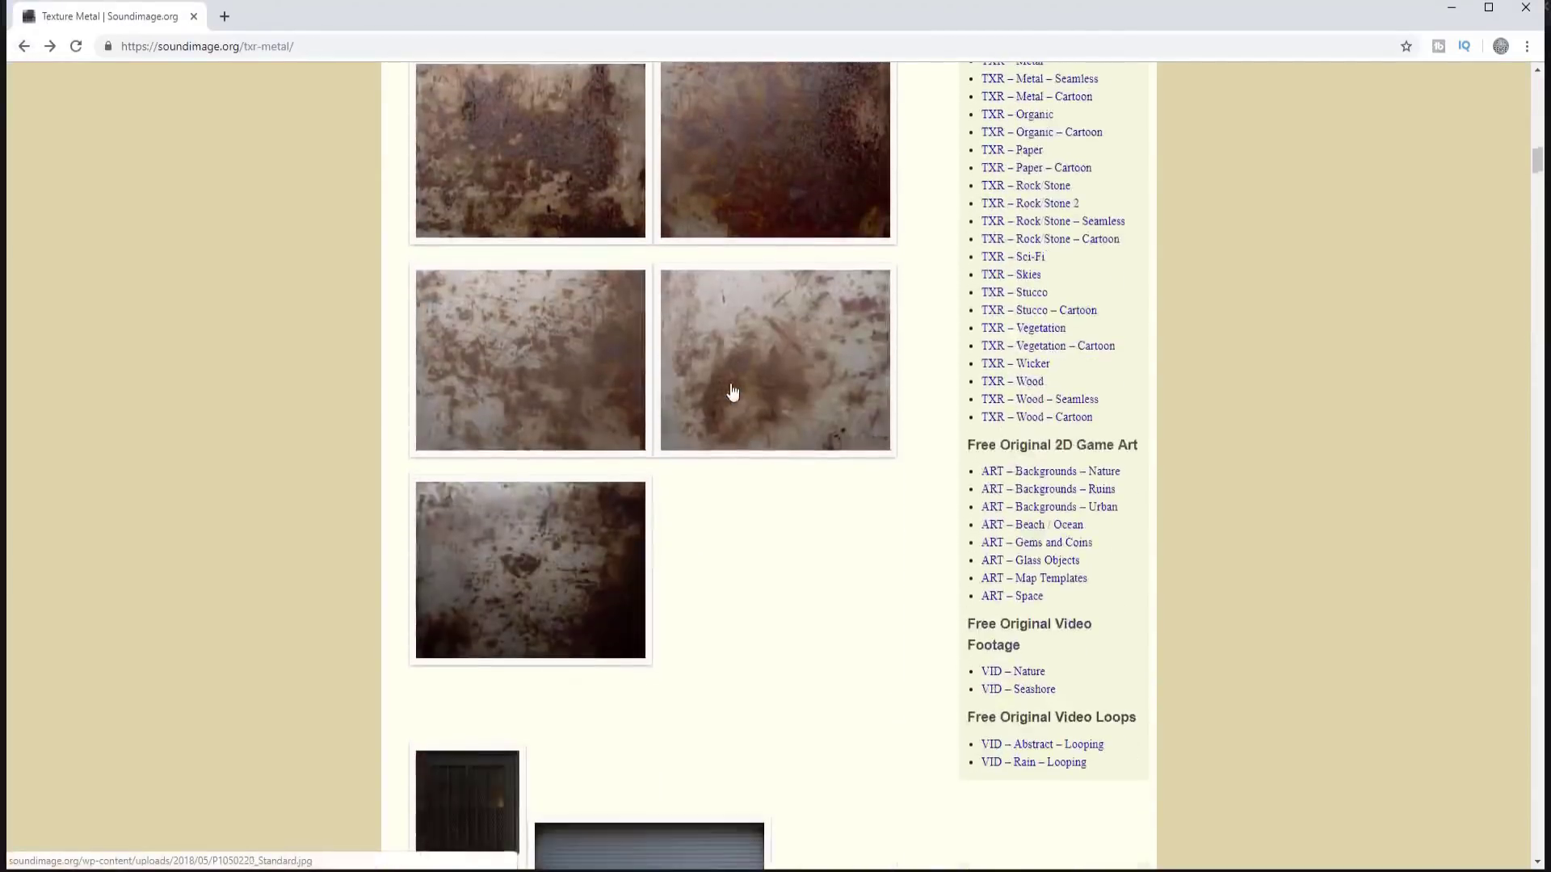
scroll(731, 393, "down", 1)
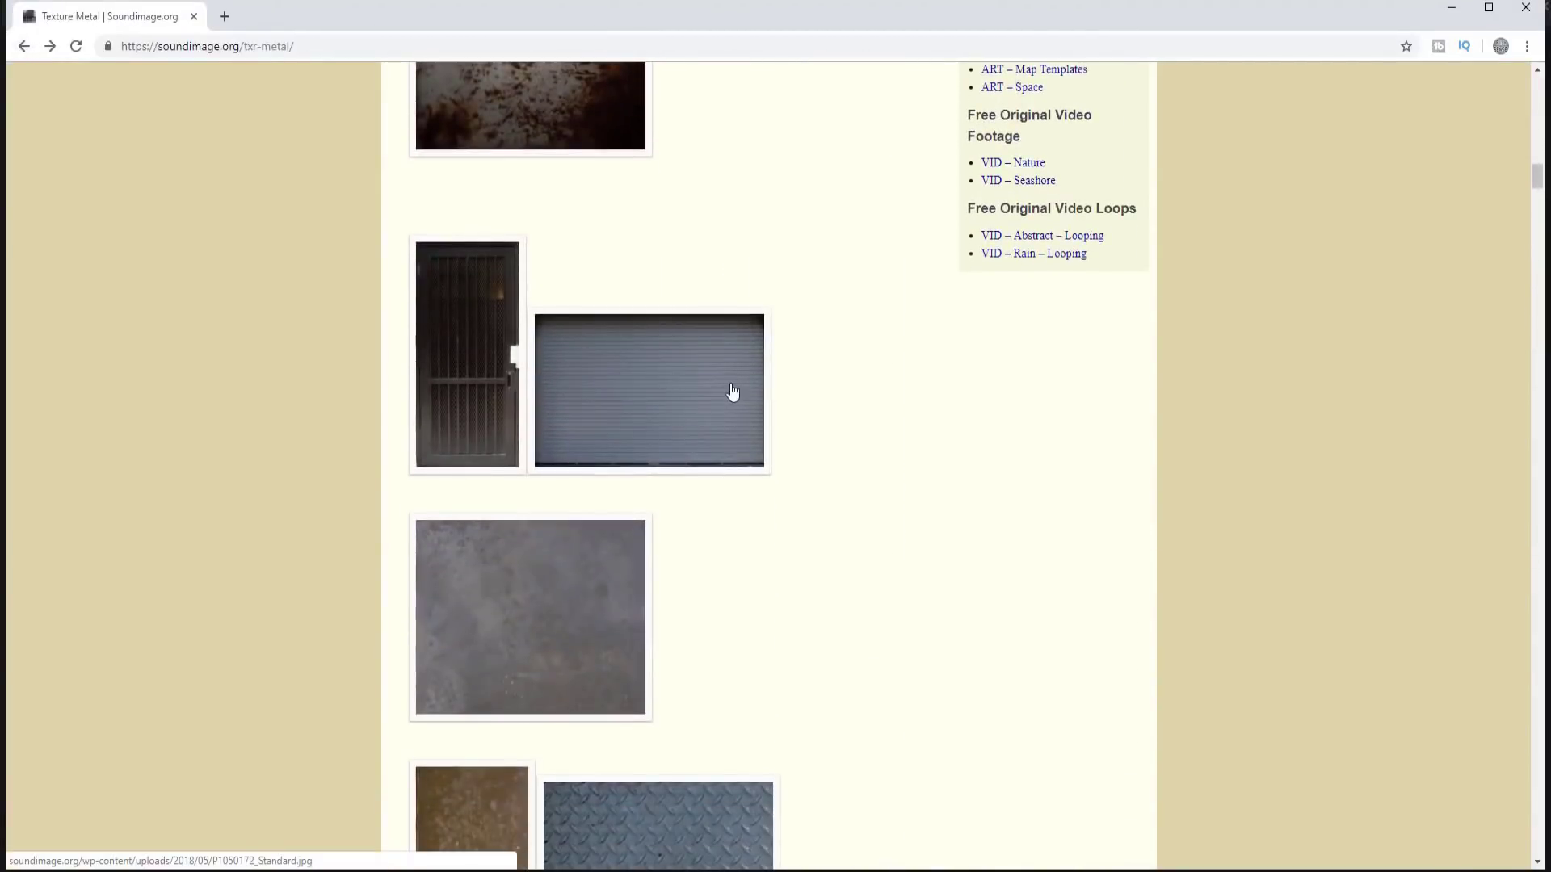
scroll(731, 395, "up", 1)
scroll(719, 394, "down", 1)
scroll(464, 391, "down", 3)
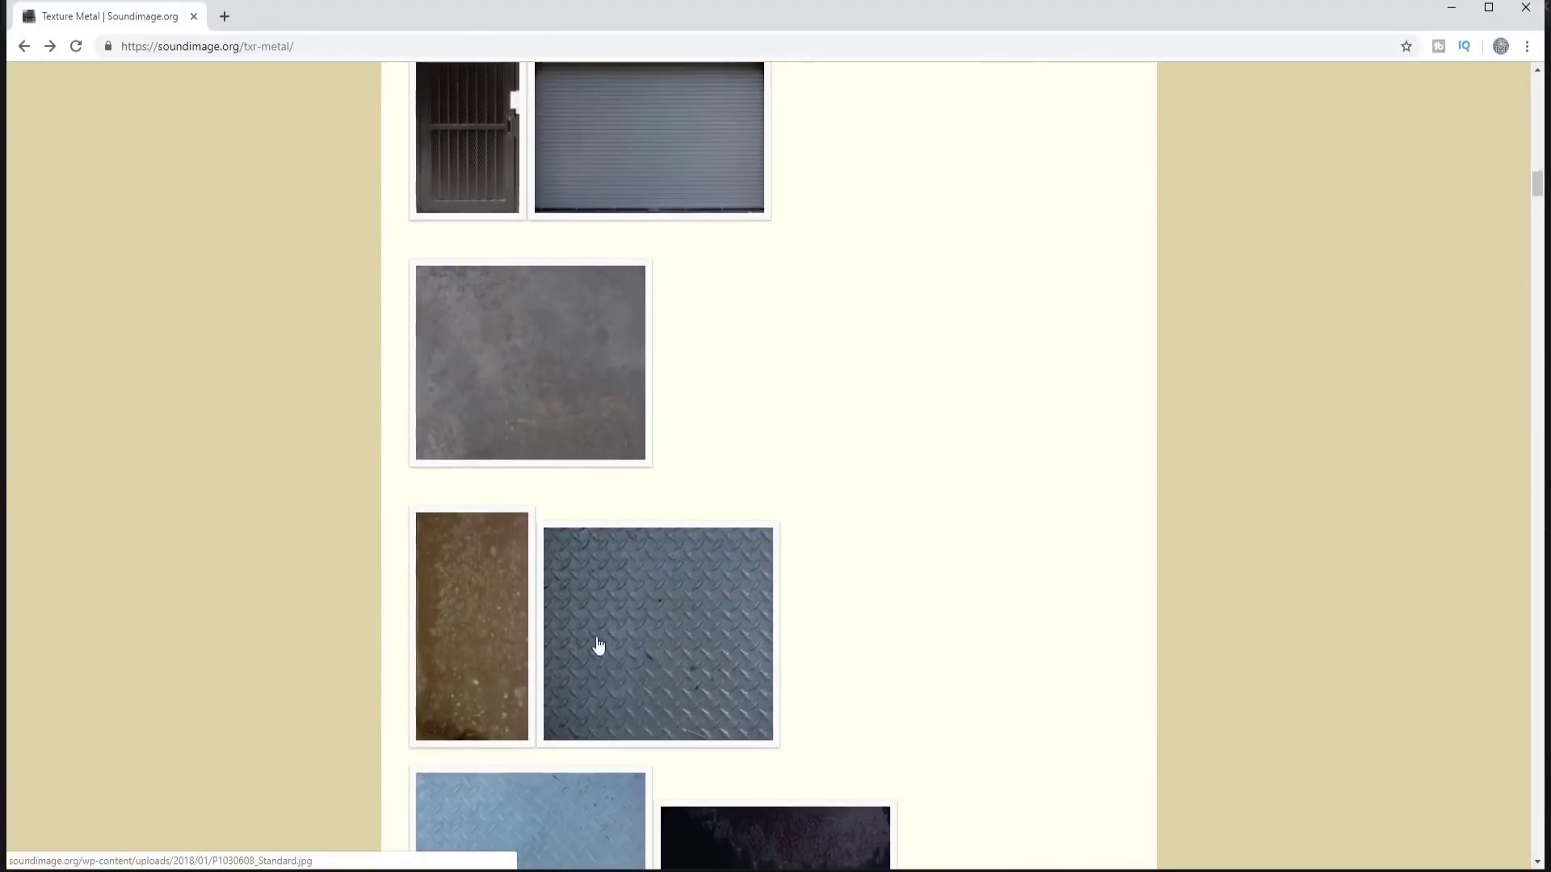
left_click(525, 372)
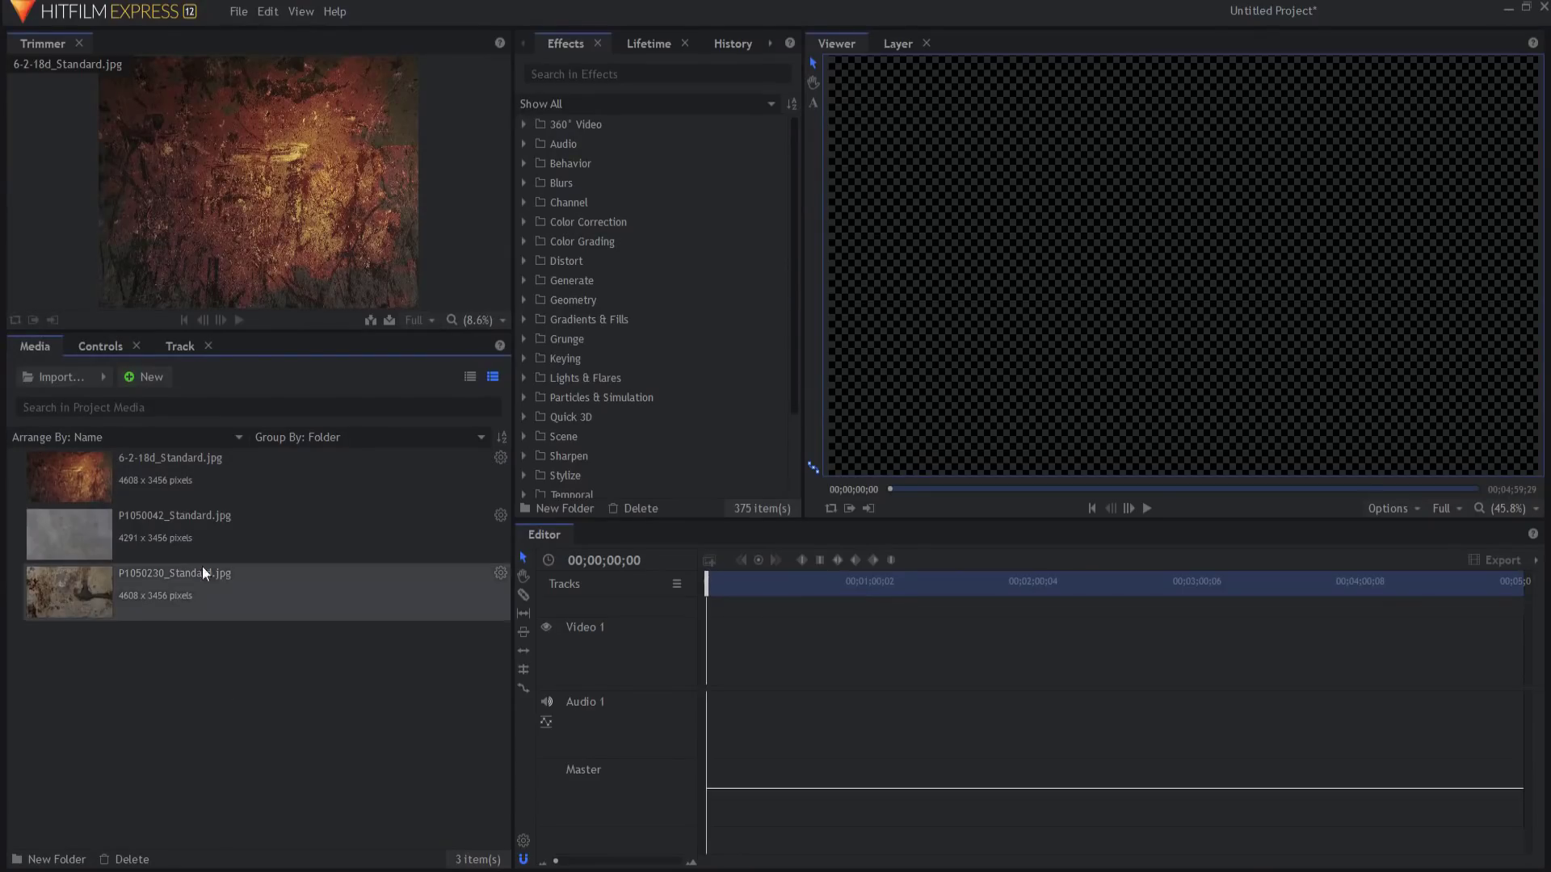
- Create a composite shot named Graphic with duration 00;00;10;00
left_click(154, 382)
left_click(191, 402)
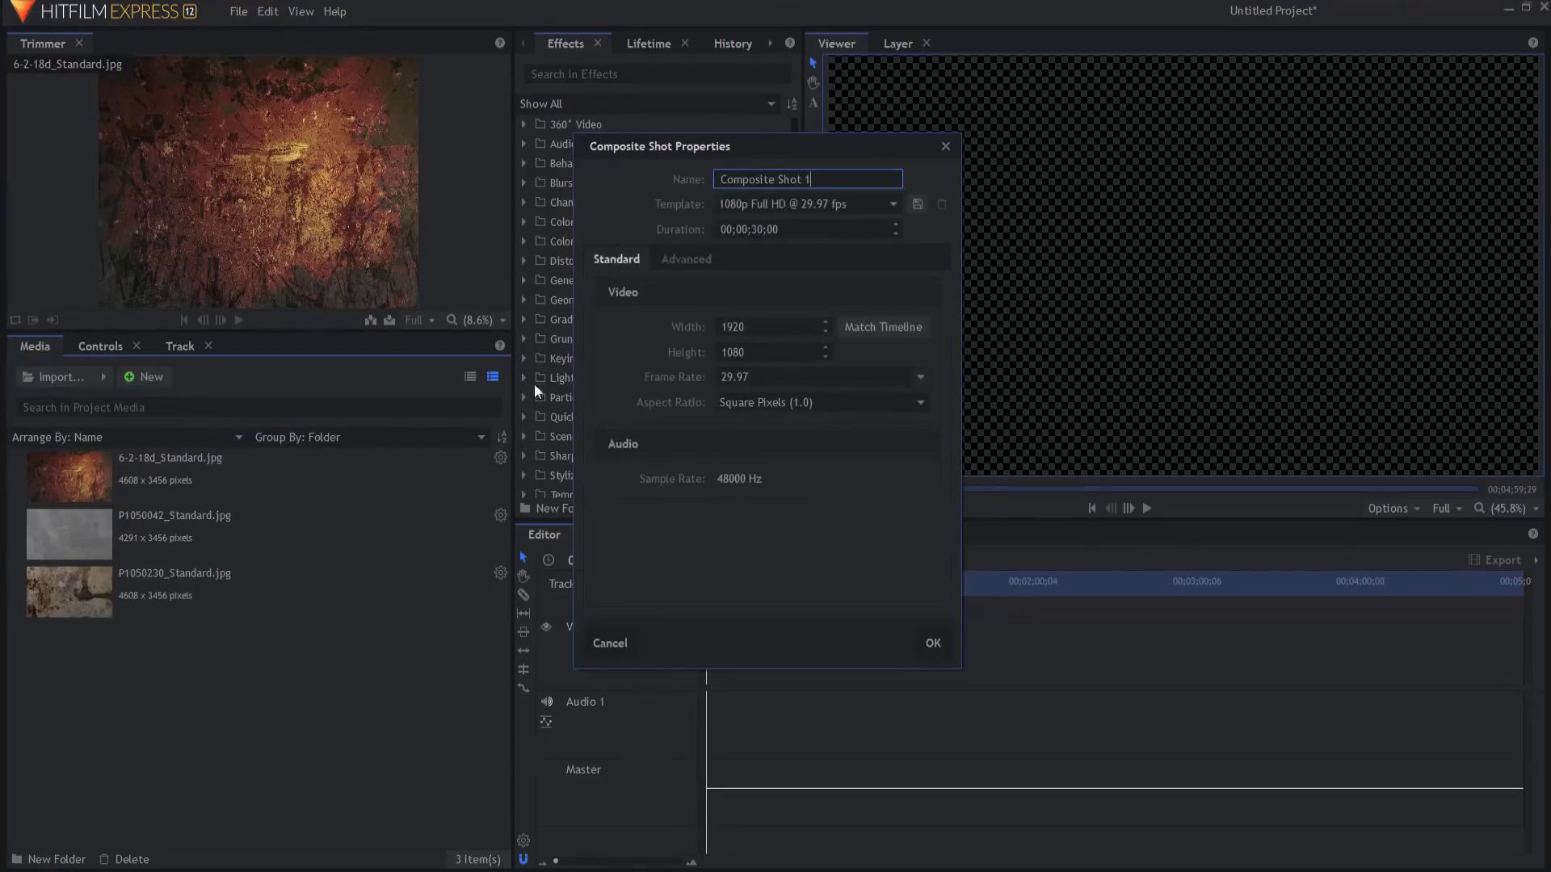
left_click(755, 229)
double_click(754, 229)
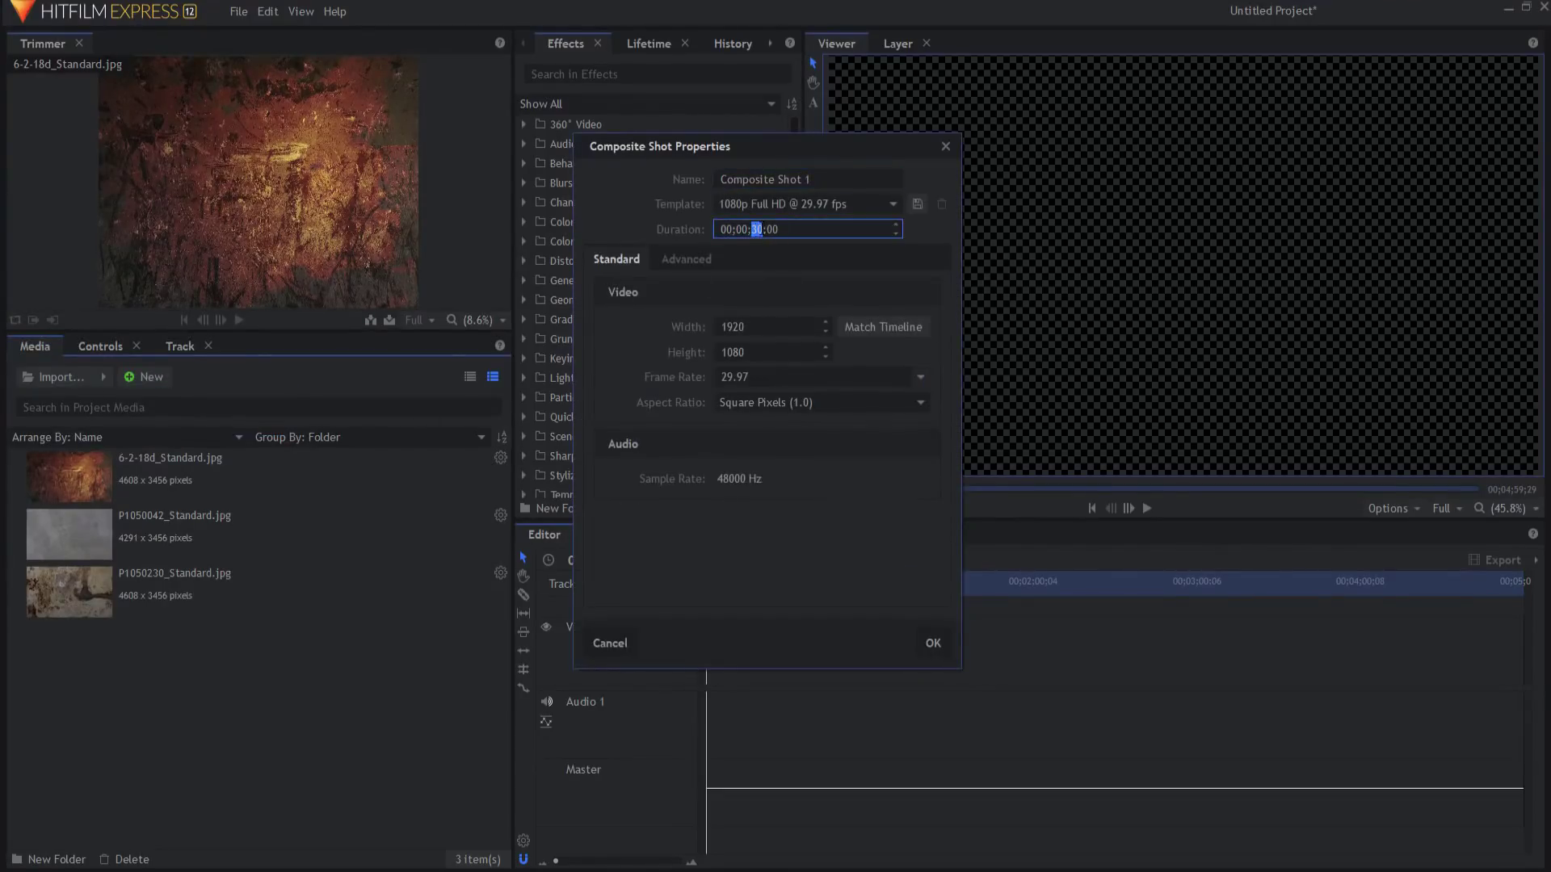
type("1")
left_click(685, 178)
type("Grap")
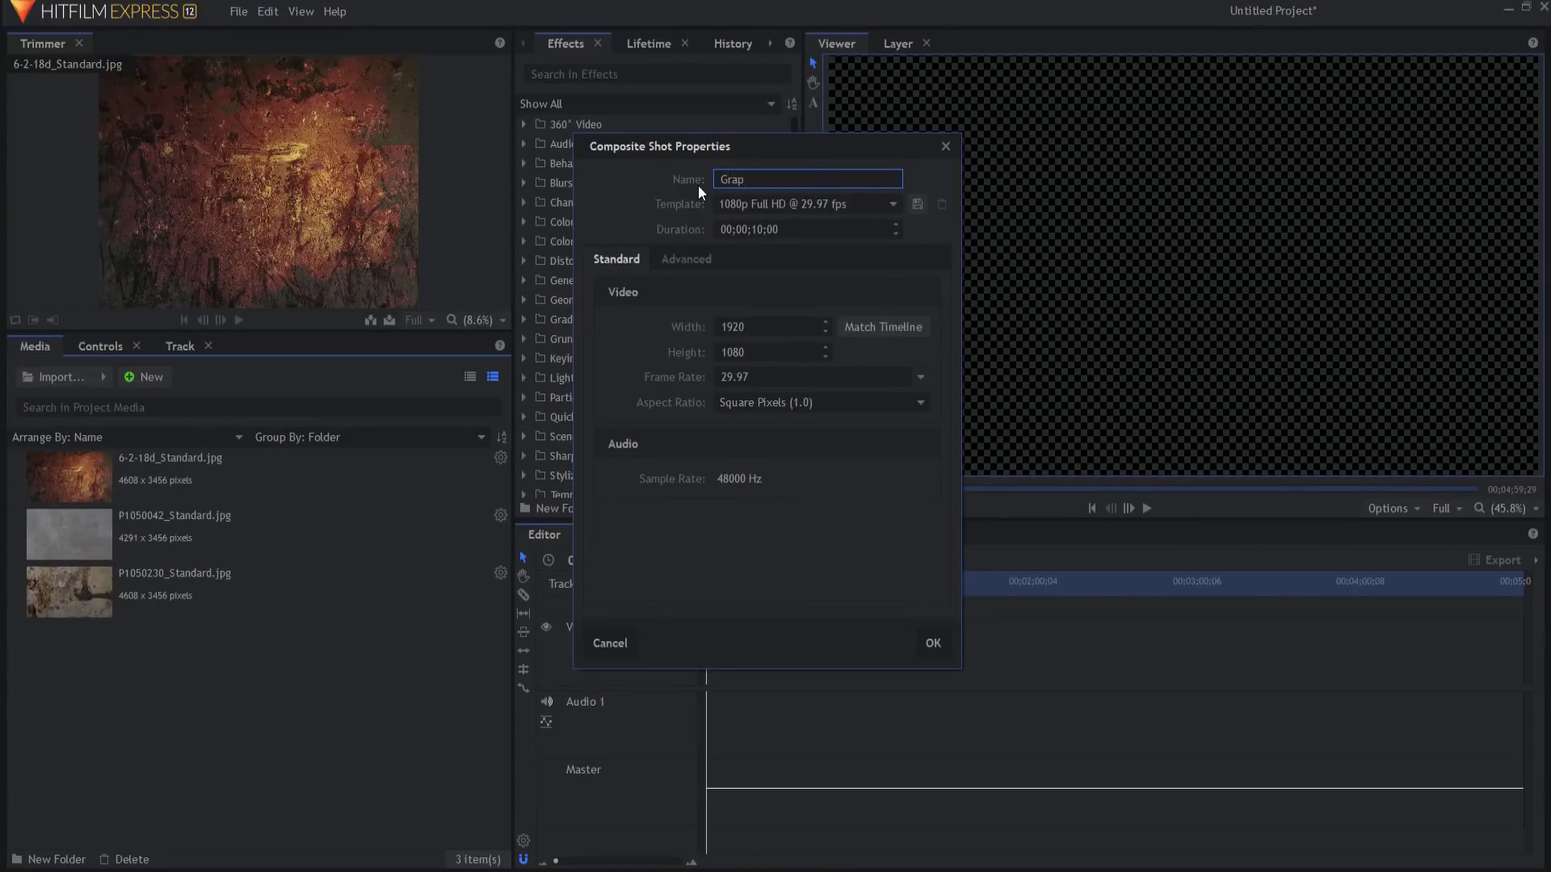
type("hic")
key("Return")
- Add a text layer to Graphic reading SENSEI
left_click(840, 559)
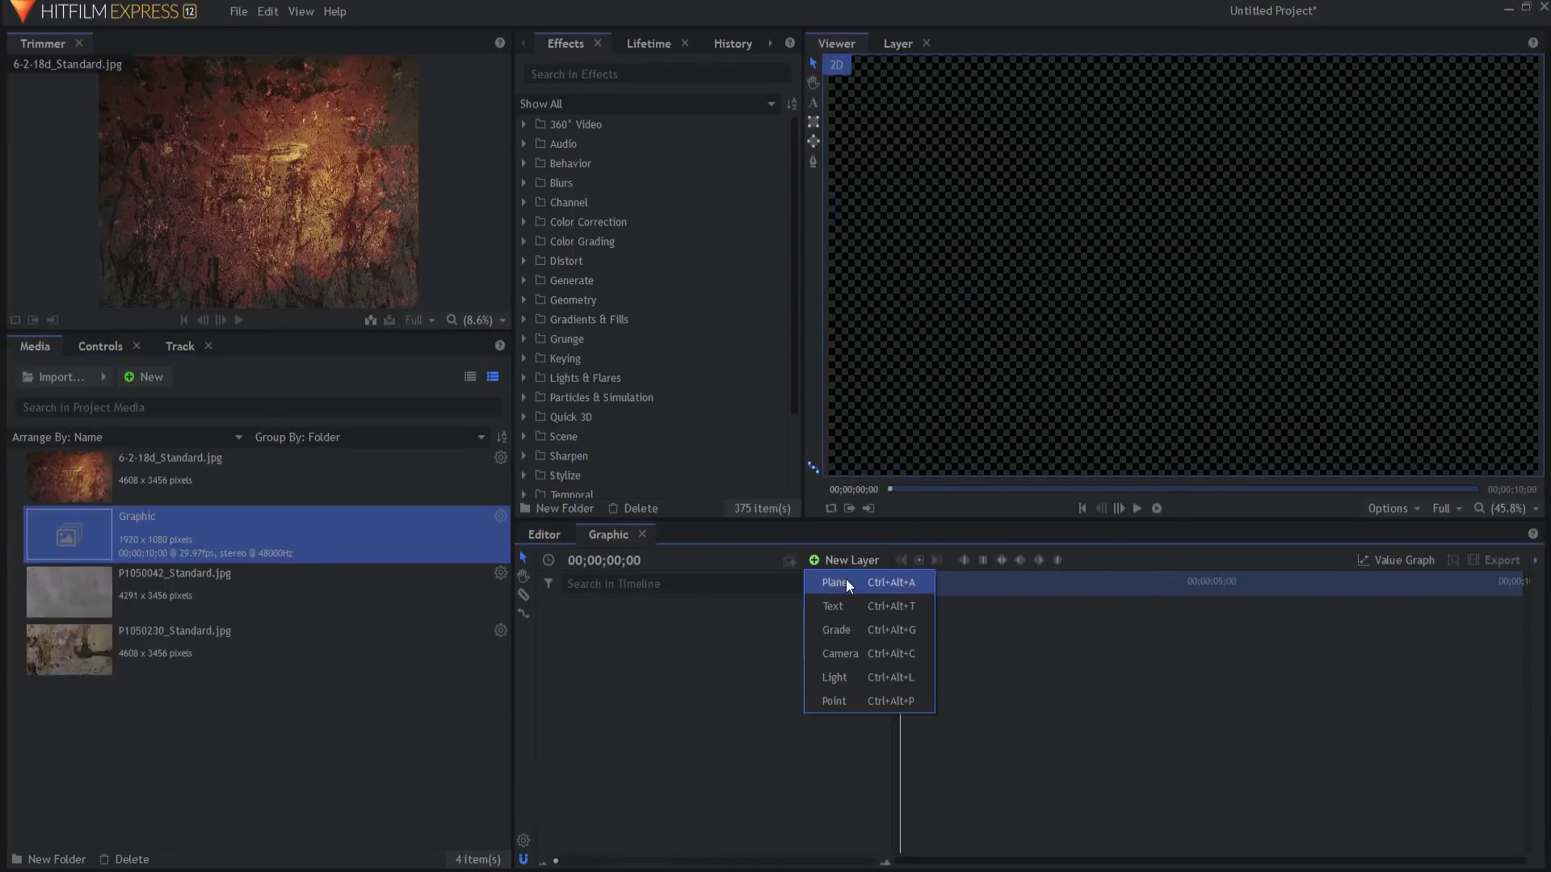
left_click(842, 606)
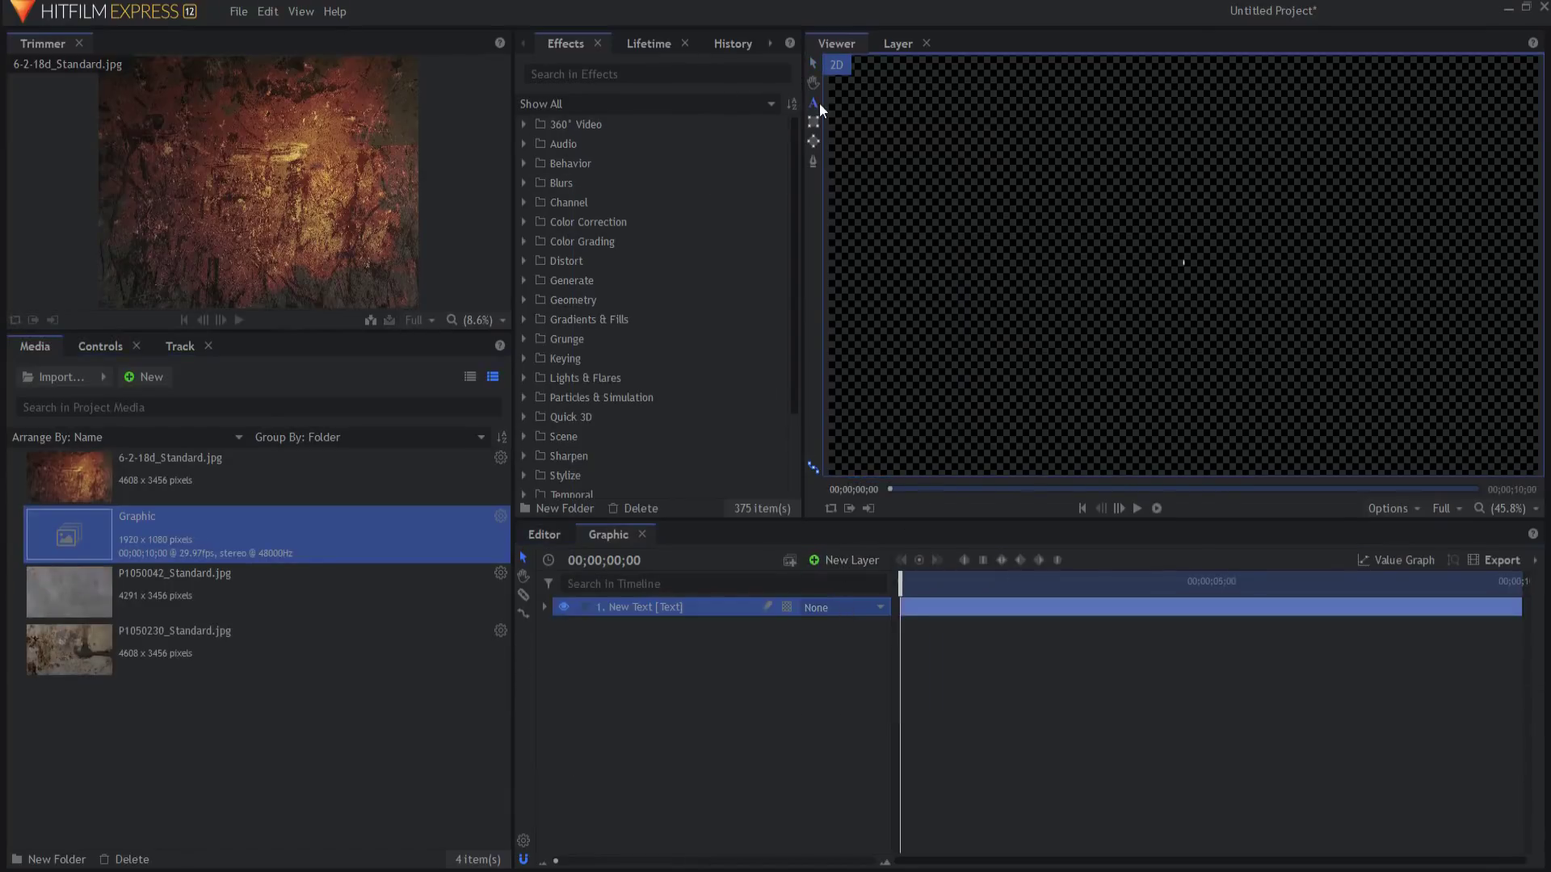
type("SENSEI")
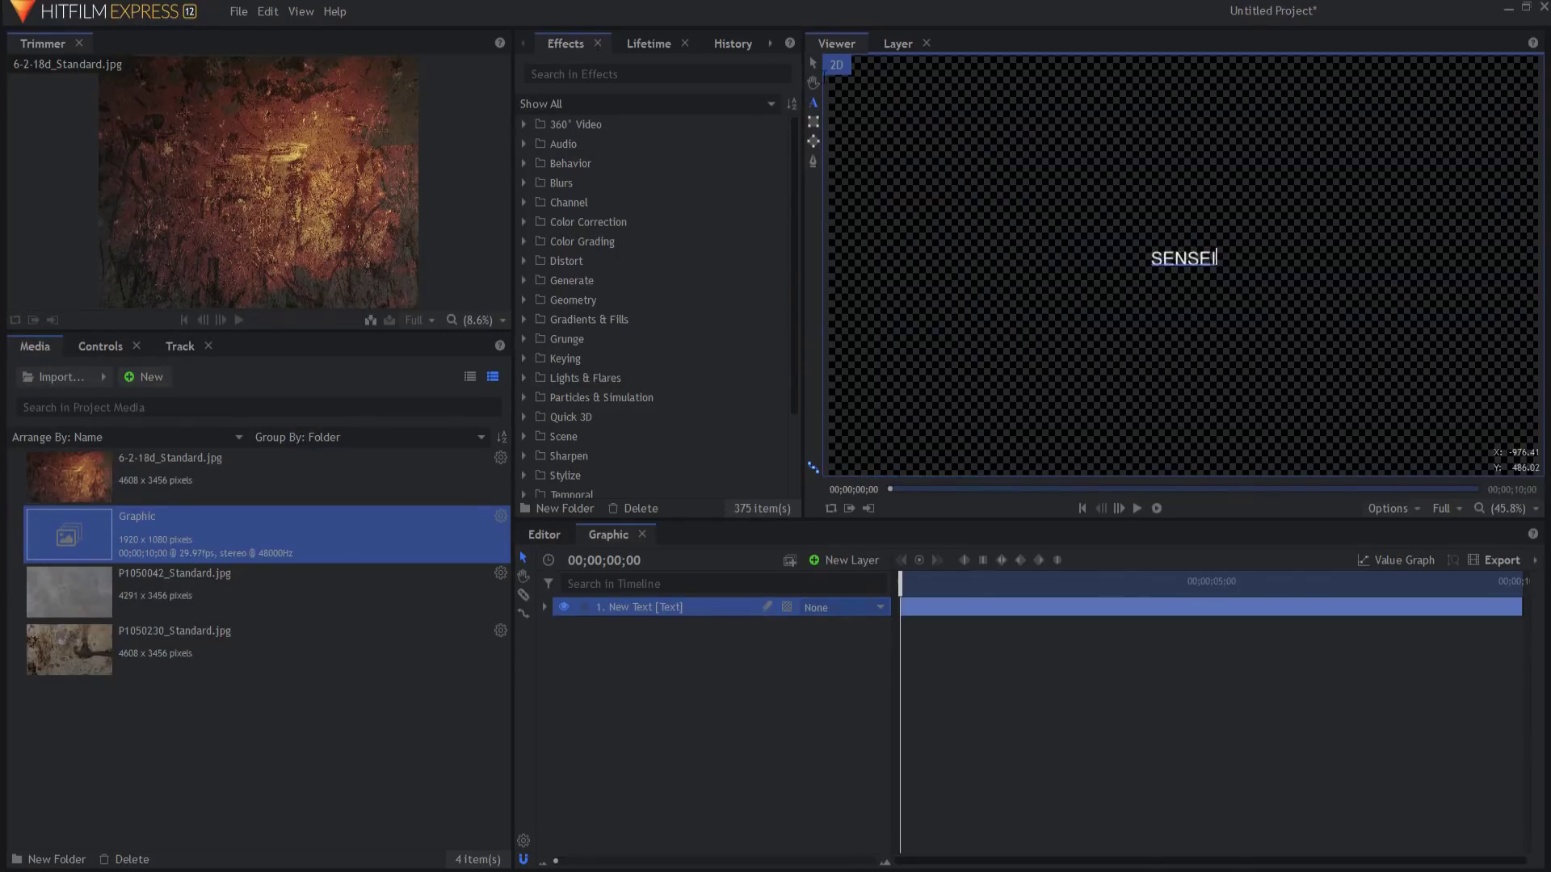
left_click(813, 63)
- Set the SENSEI text to size 406 in Arial Black style, then deselect it
left_click(771, 45)
left_click(771, 46)
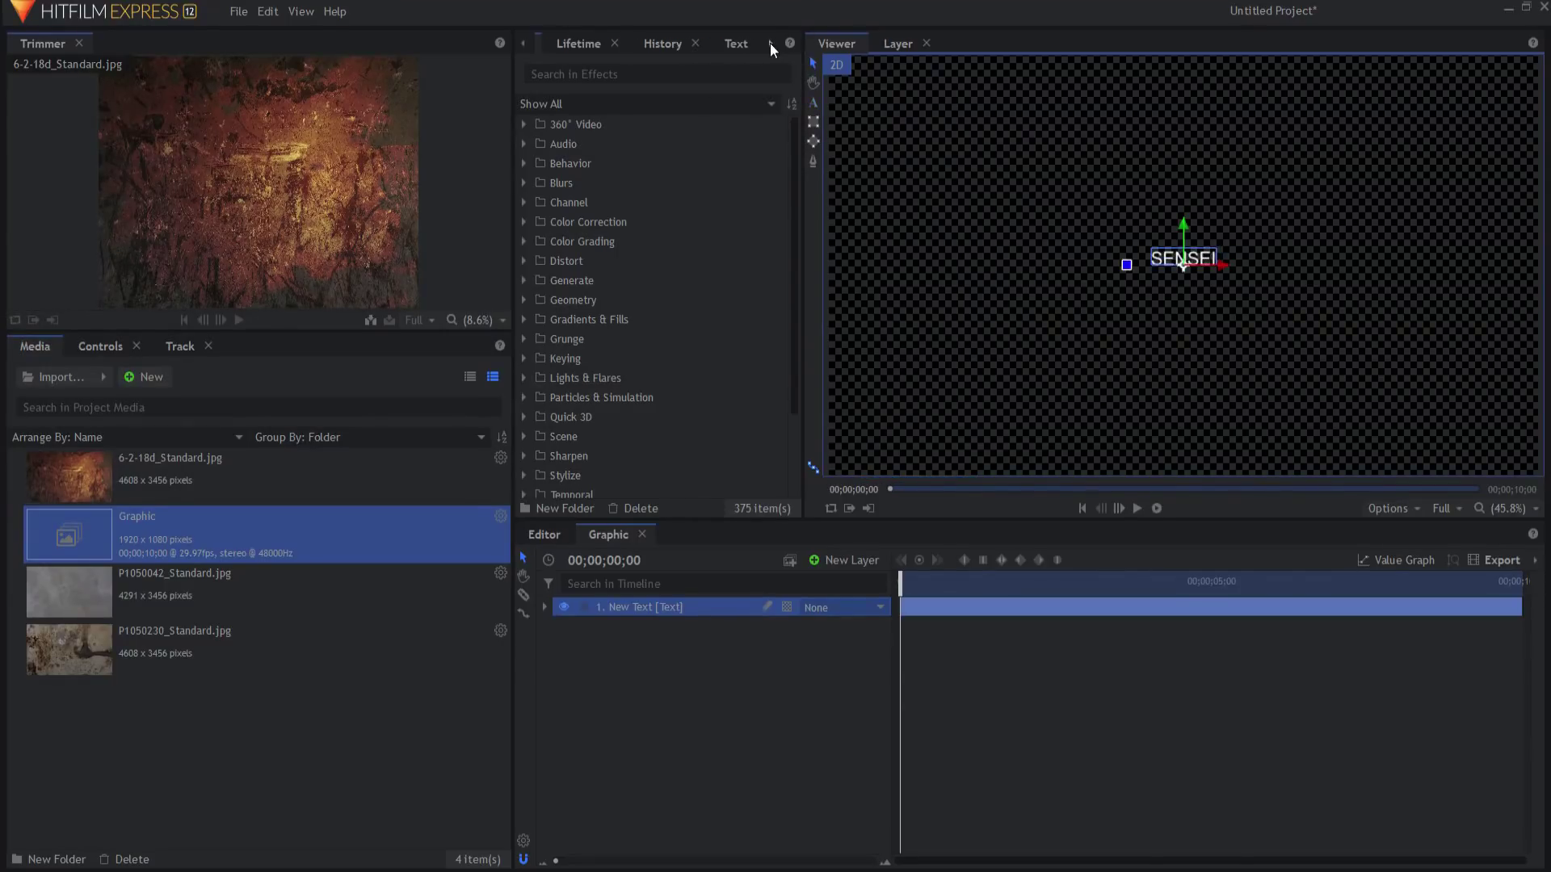
left_click(734, 43)
type("406")
key("Return")
left_click(739, 114)
left_click(727, 161)
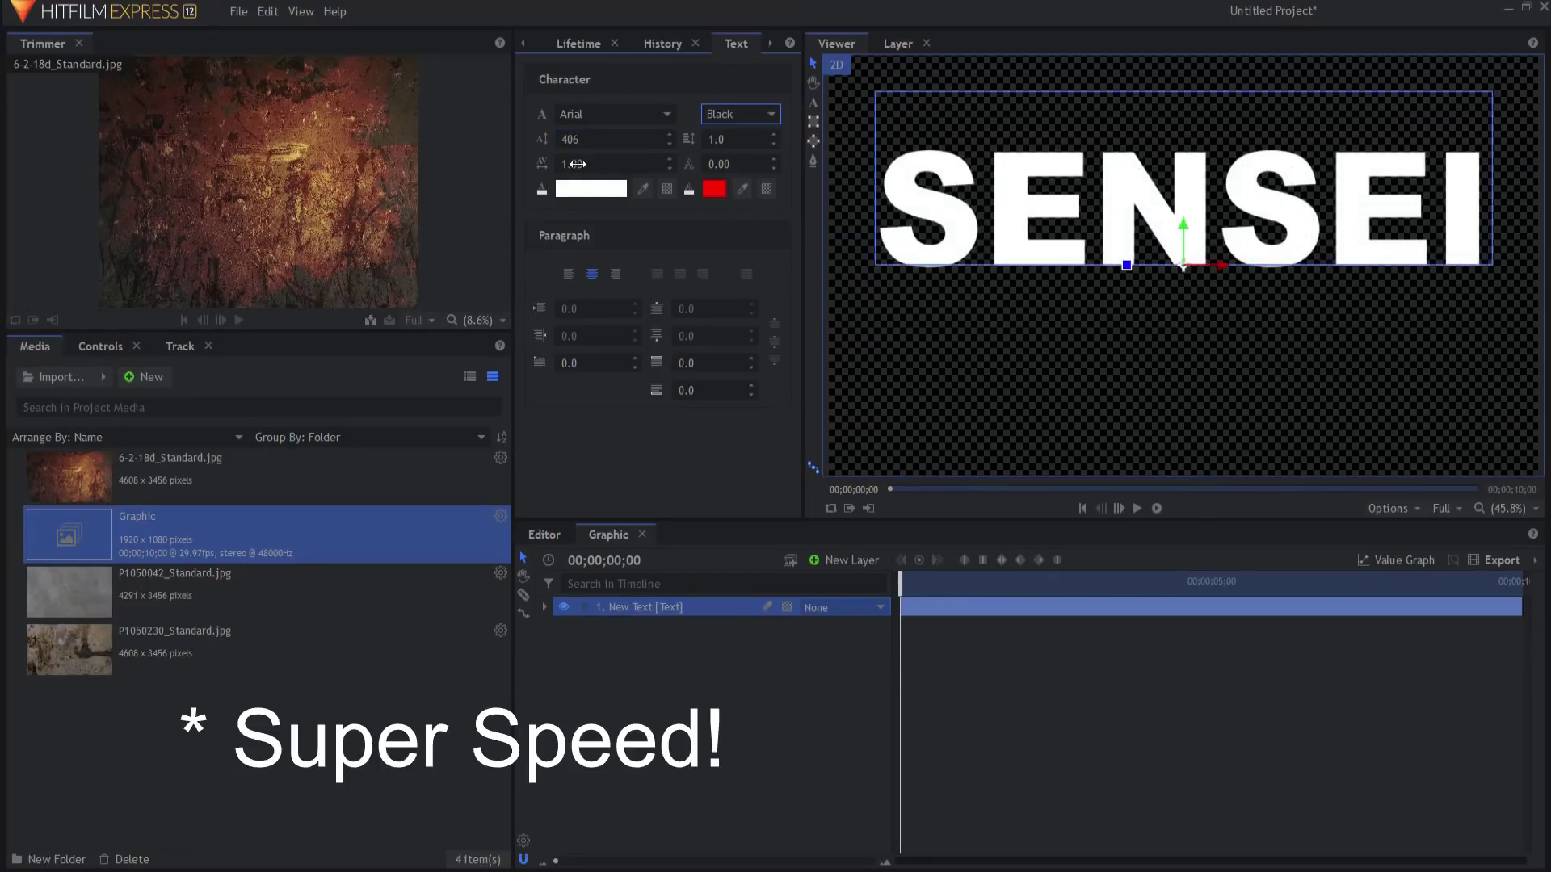
left_click(545, 606)
left_click(545, 606)
left_click(612, 709)
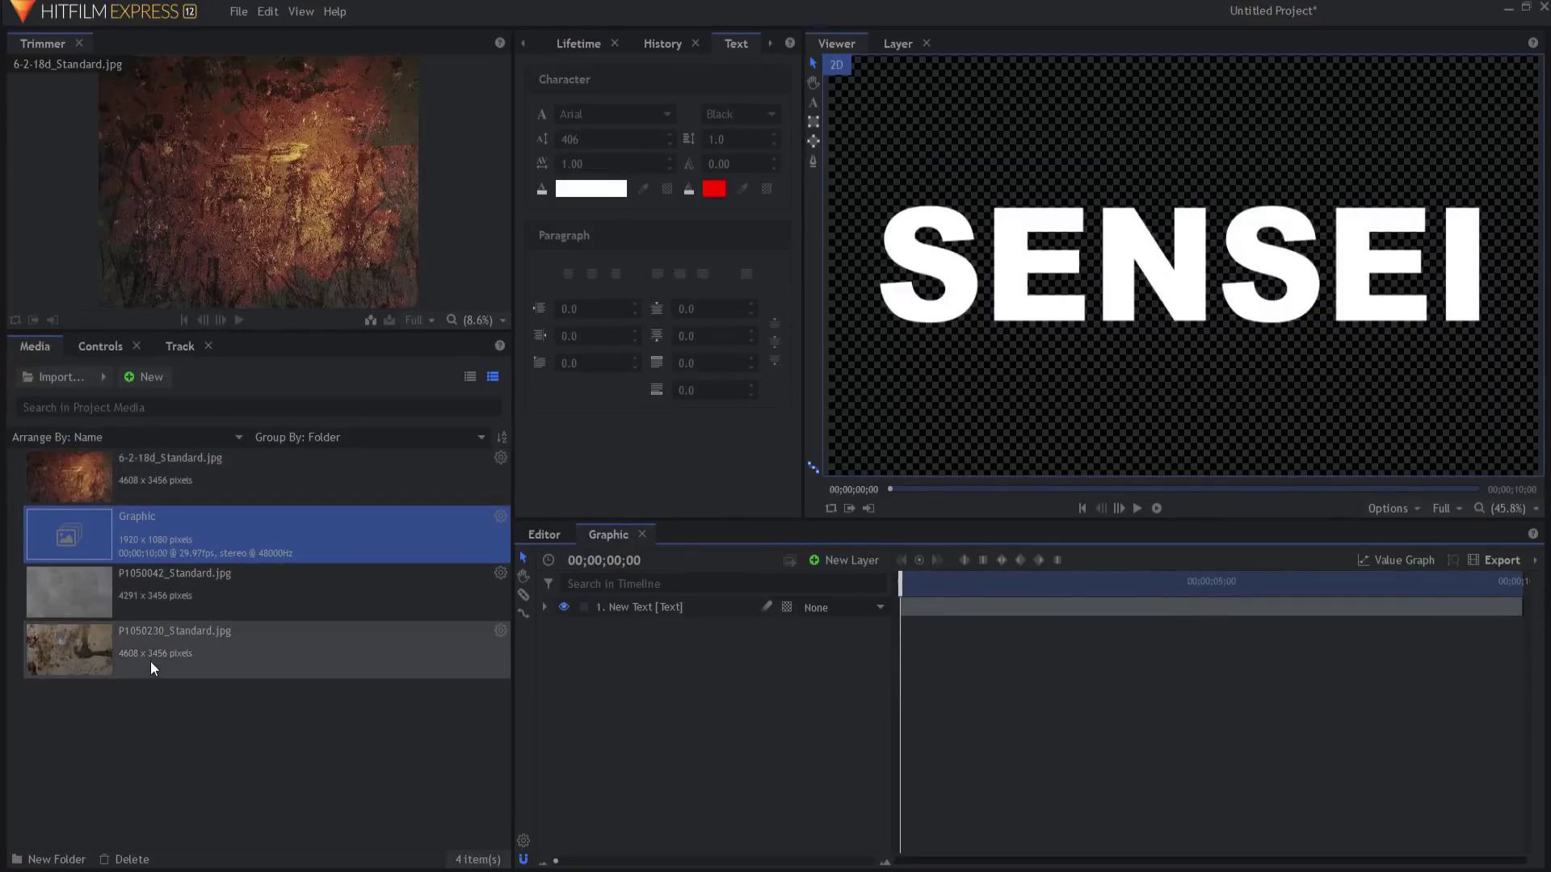
- Create a Rust composite shot holding 6-2-18d_Standard.jpg, fitted to frame
left_click(157, 376)
left_click(183, 398)
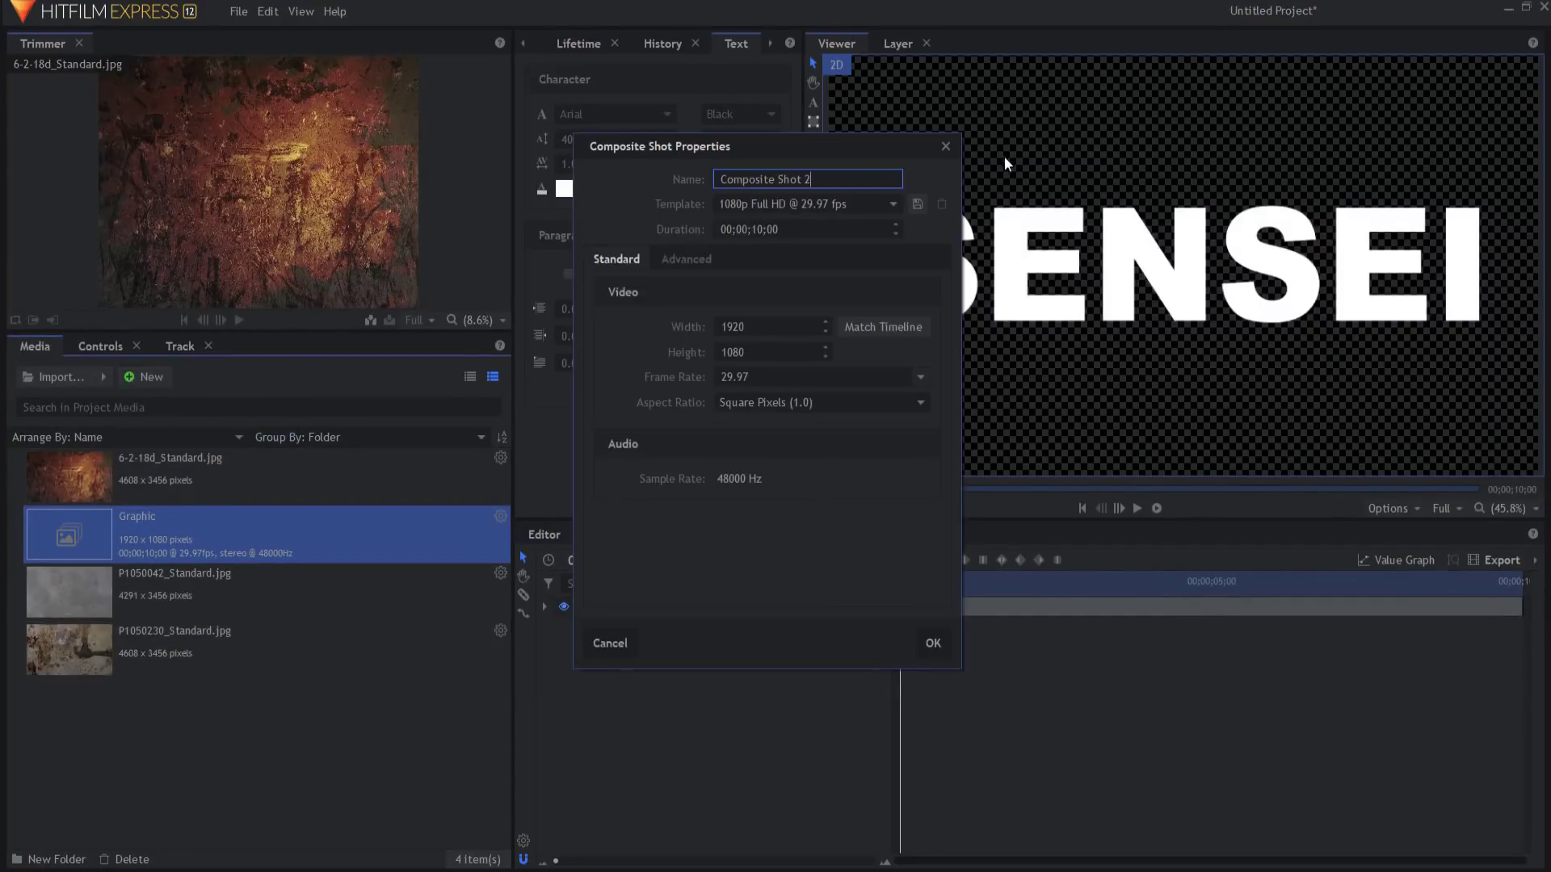
left_click_drag(868, 178, 596, 176)
type("Graphic")
key("Return")
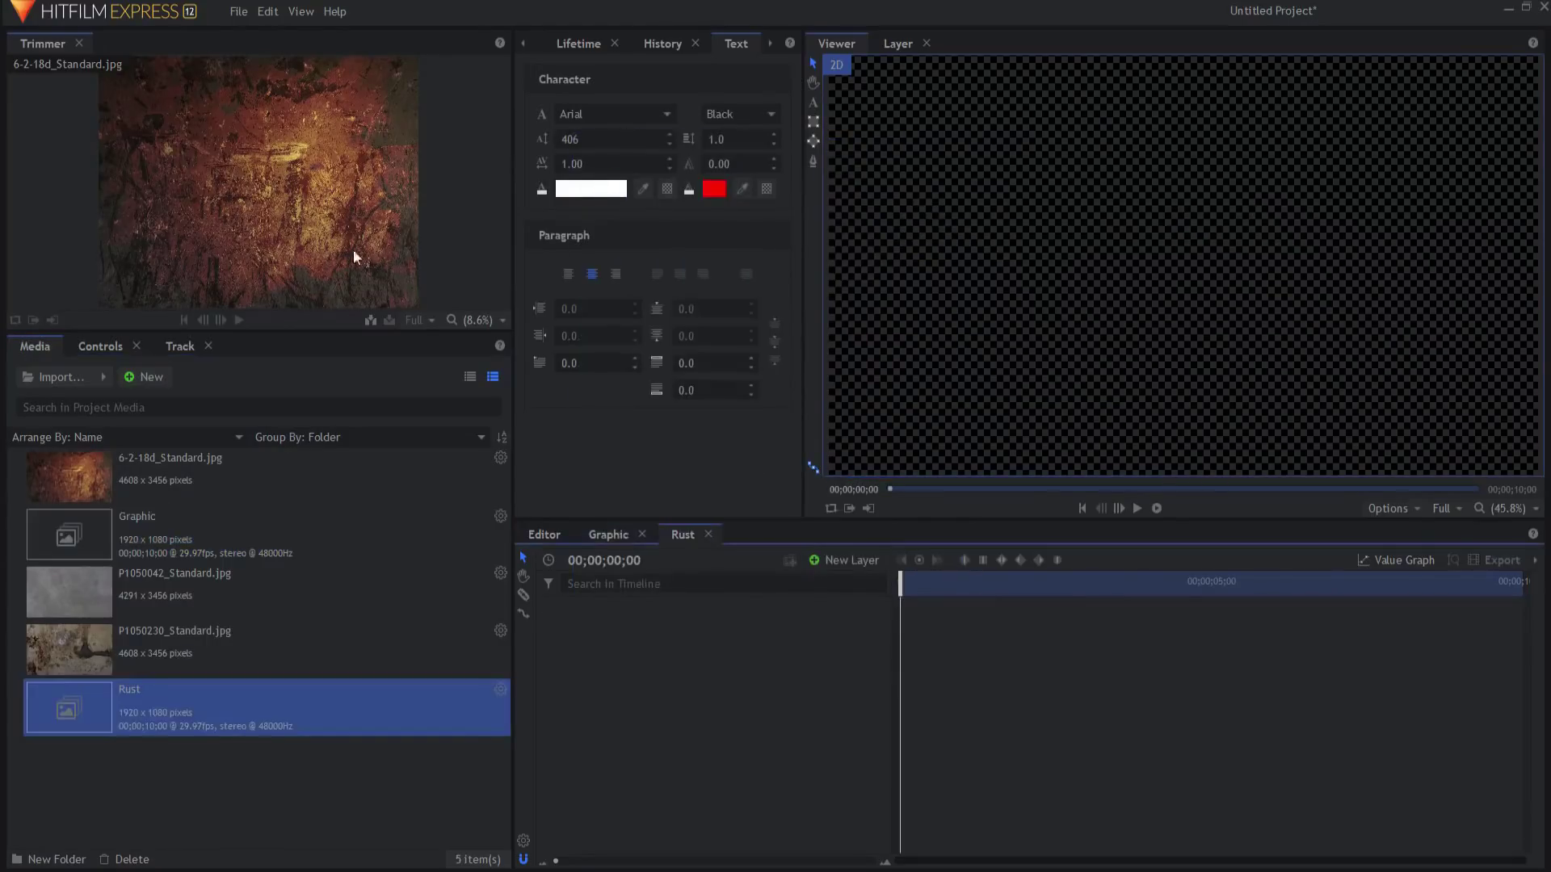
left_click_drag(124, 468, 737, 713)
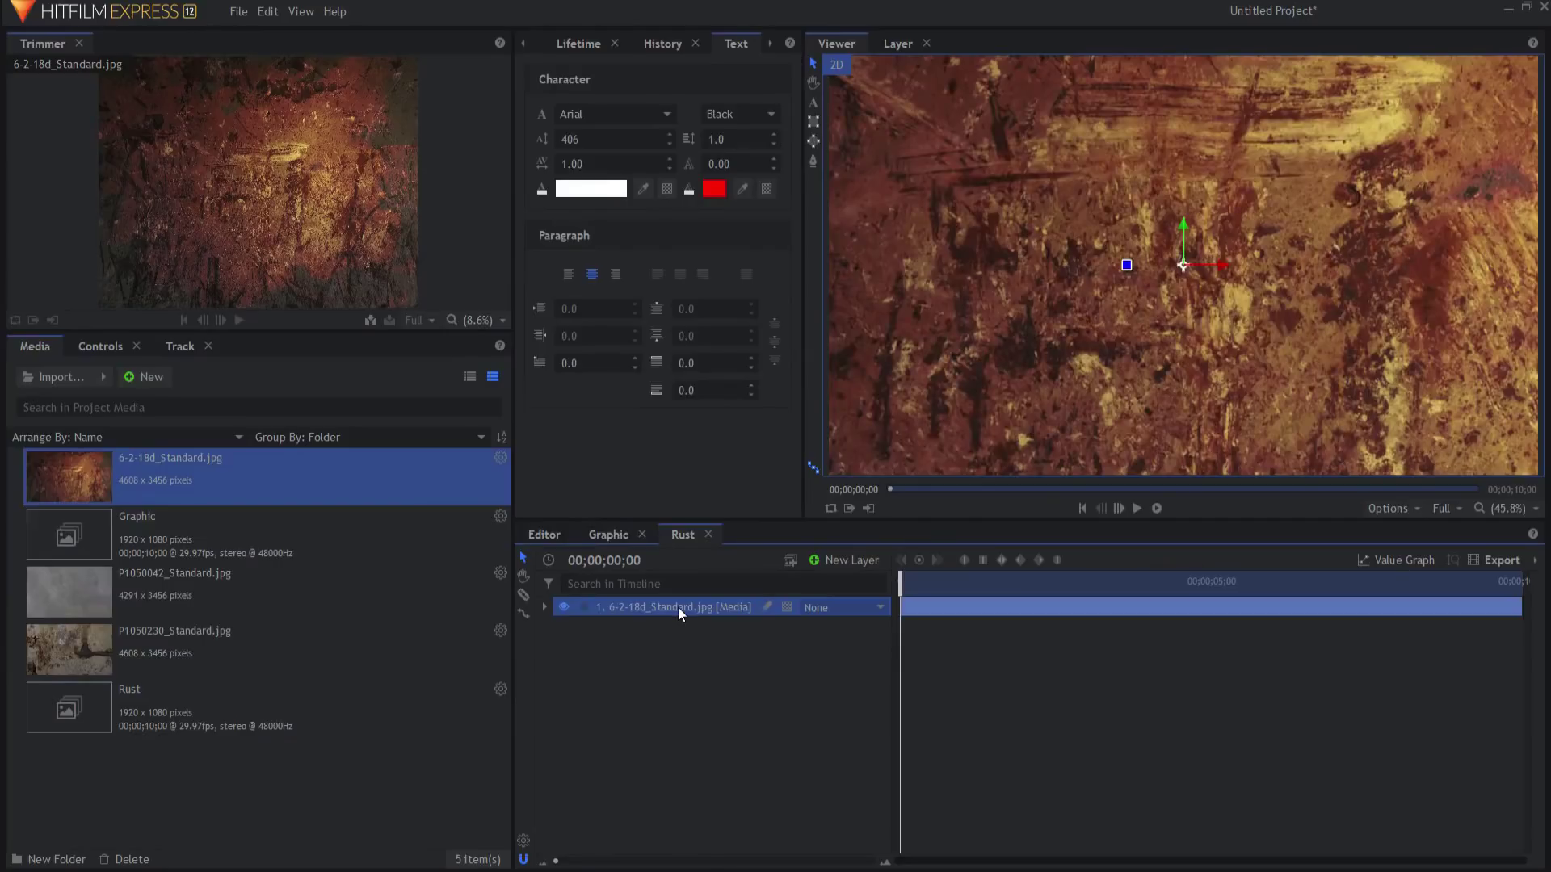
right_click(677, 607)
mouse_move(889, 189)
left_click(962, 189)
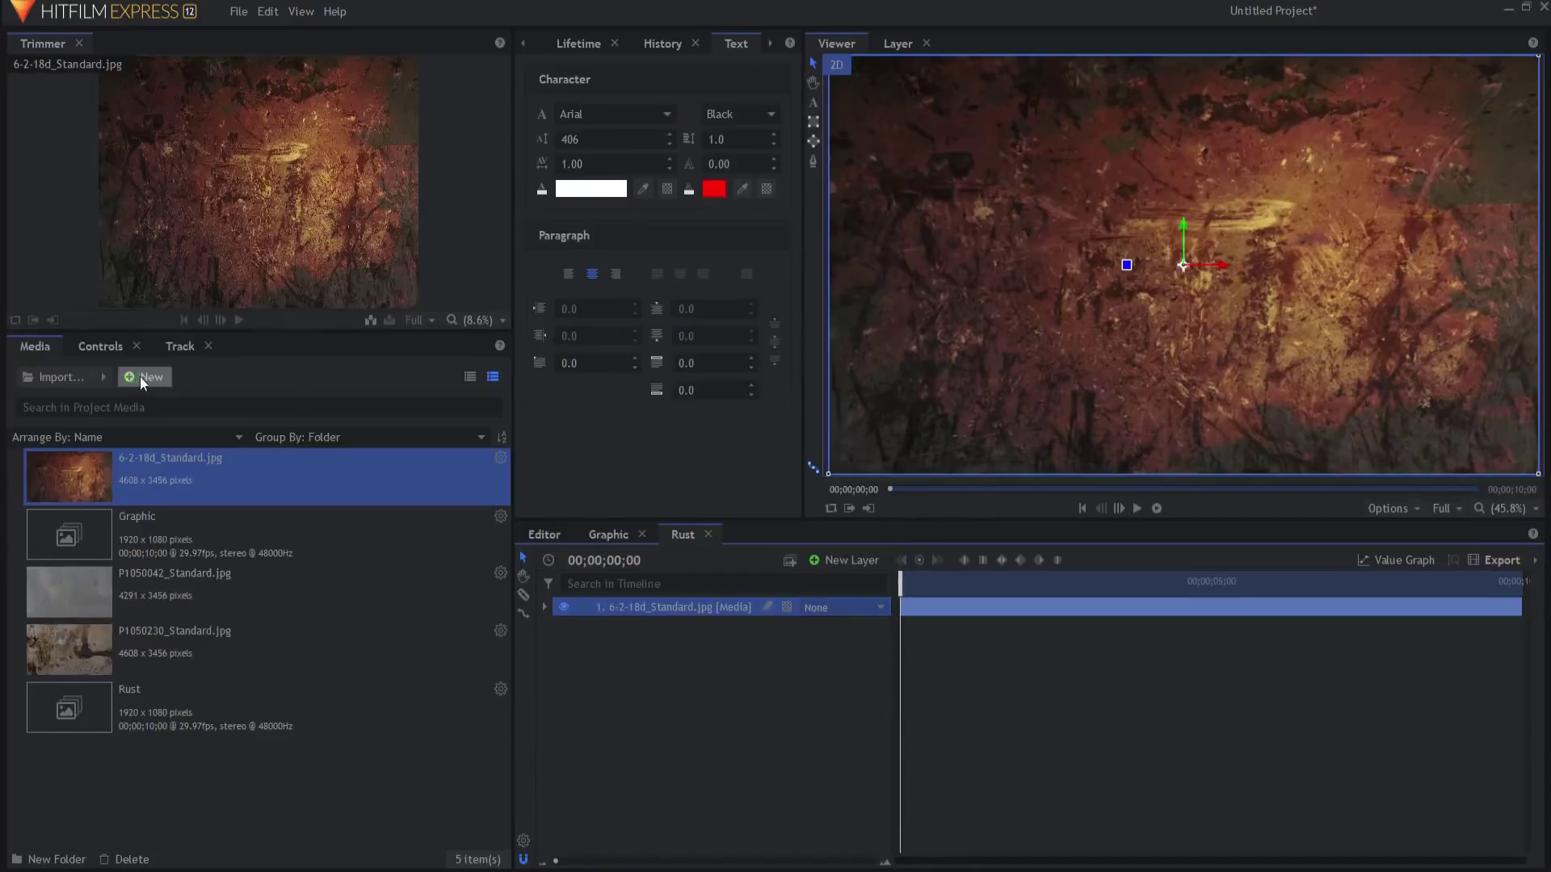
- Create Composite Shot 3Metal and place P1050042_Standard.jpg in its timeline
left_click(139, 376)
left_click(176, 404)
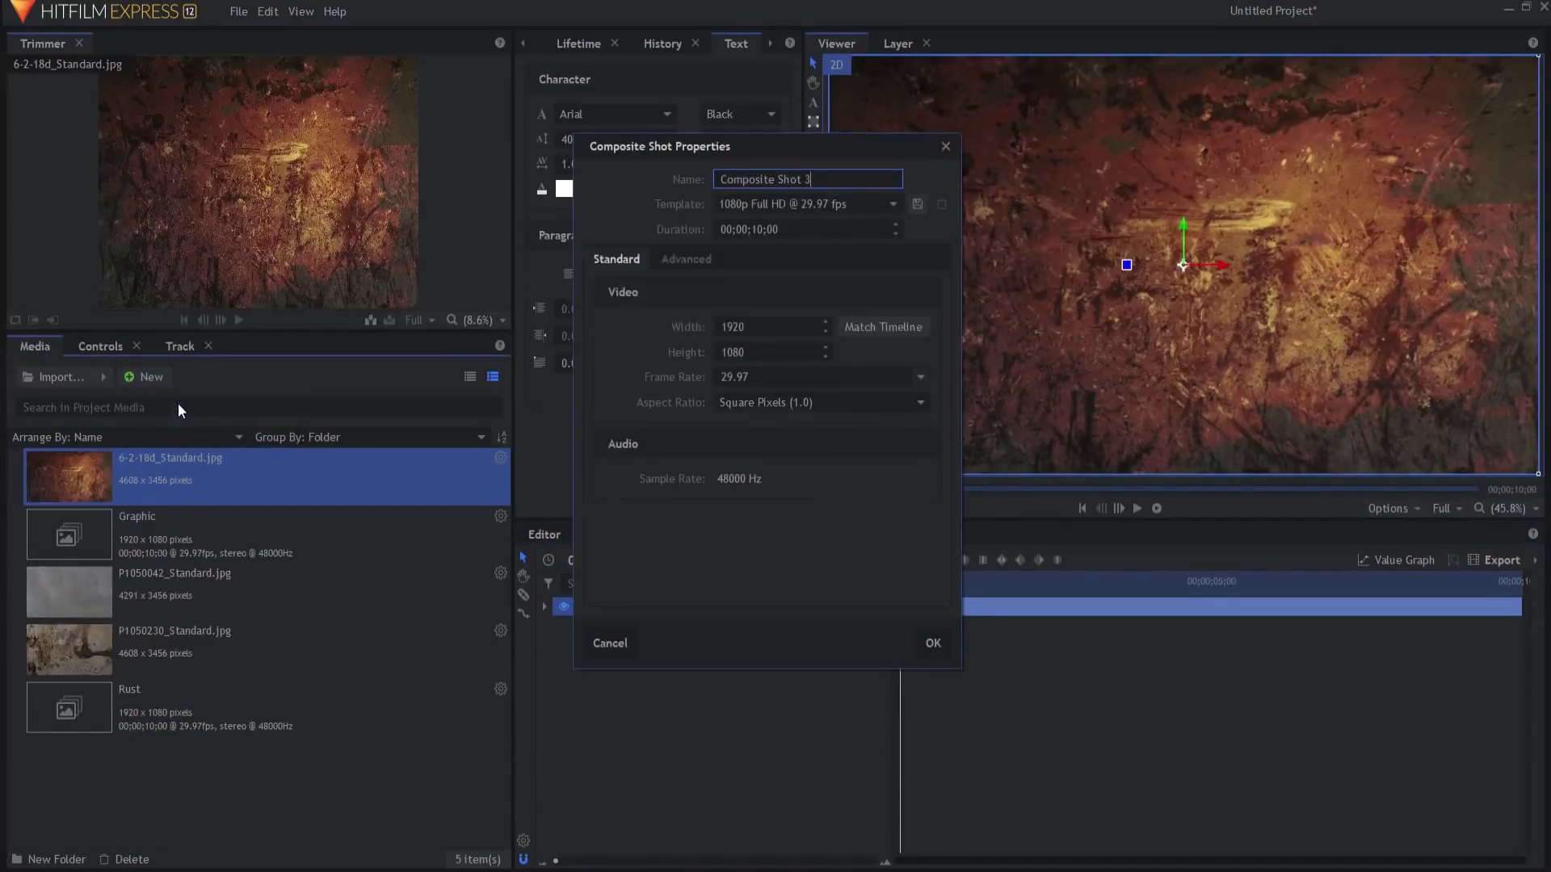
key("Return")
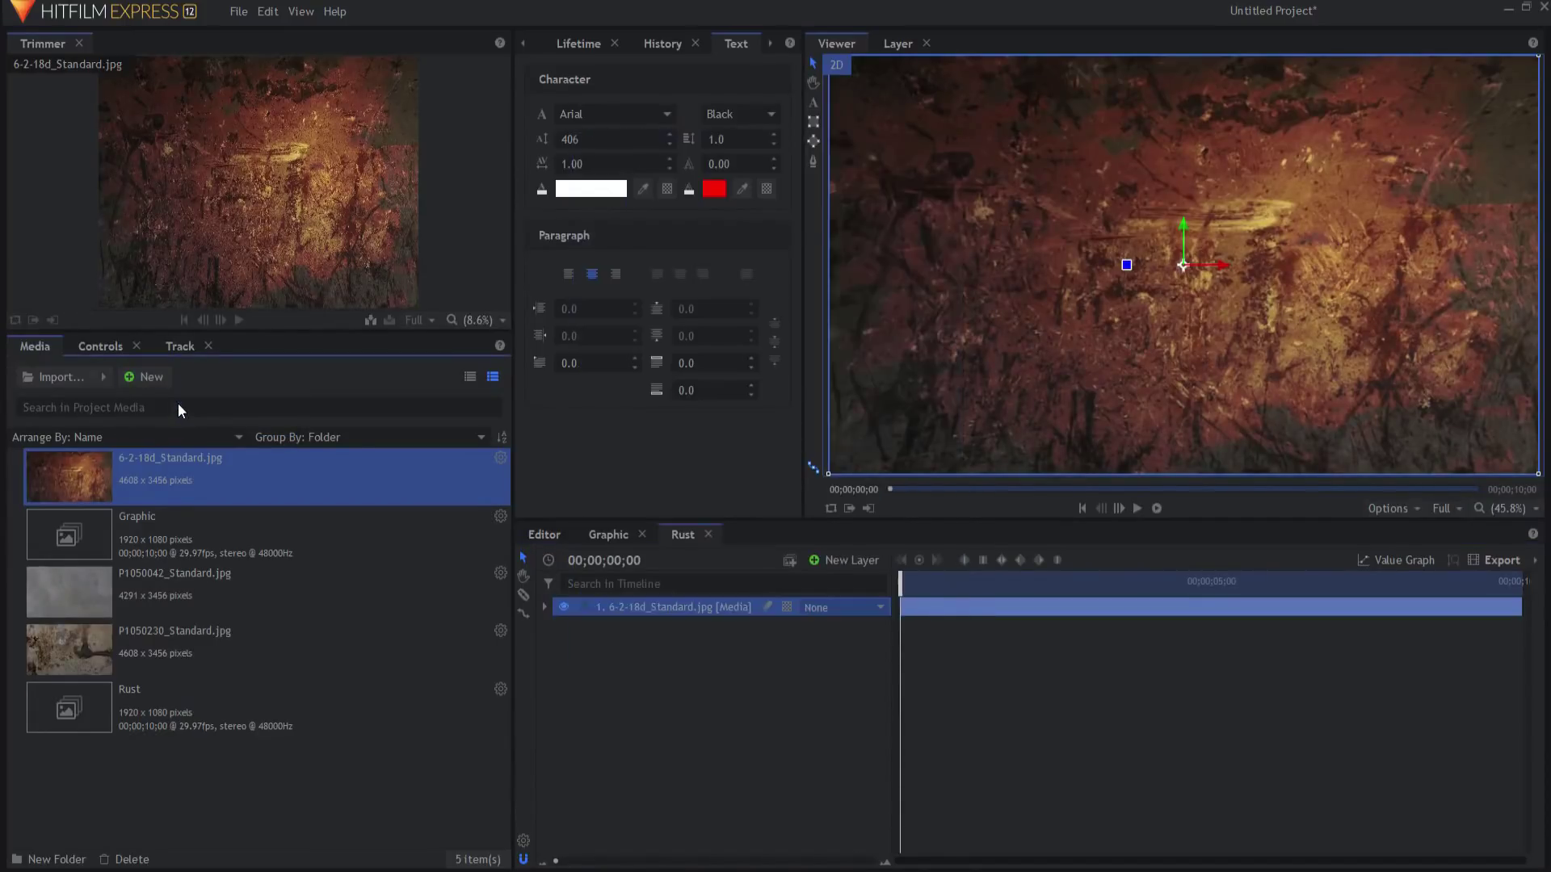
left_click_drag(133, 634, 720, 612)
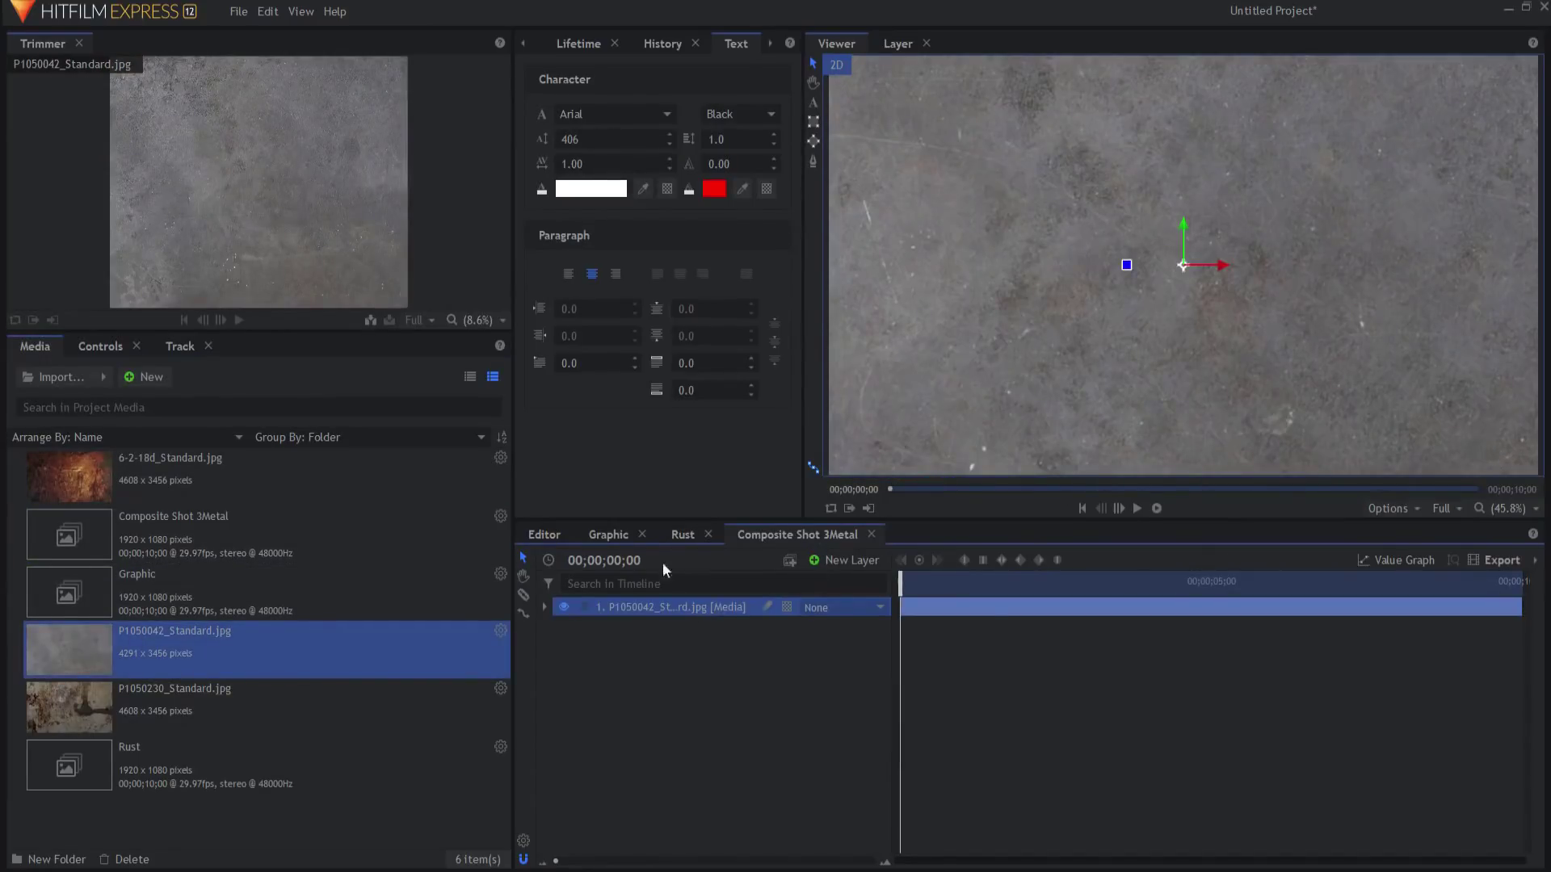
left_click(146, 384)
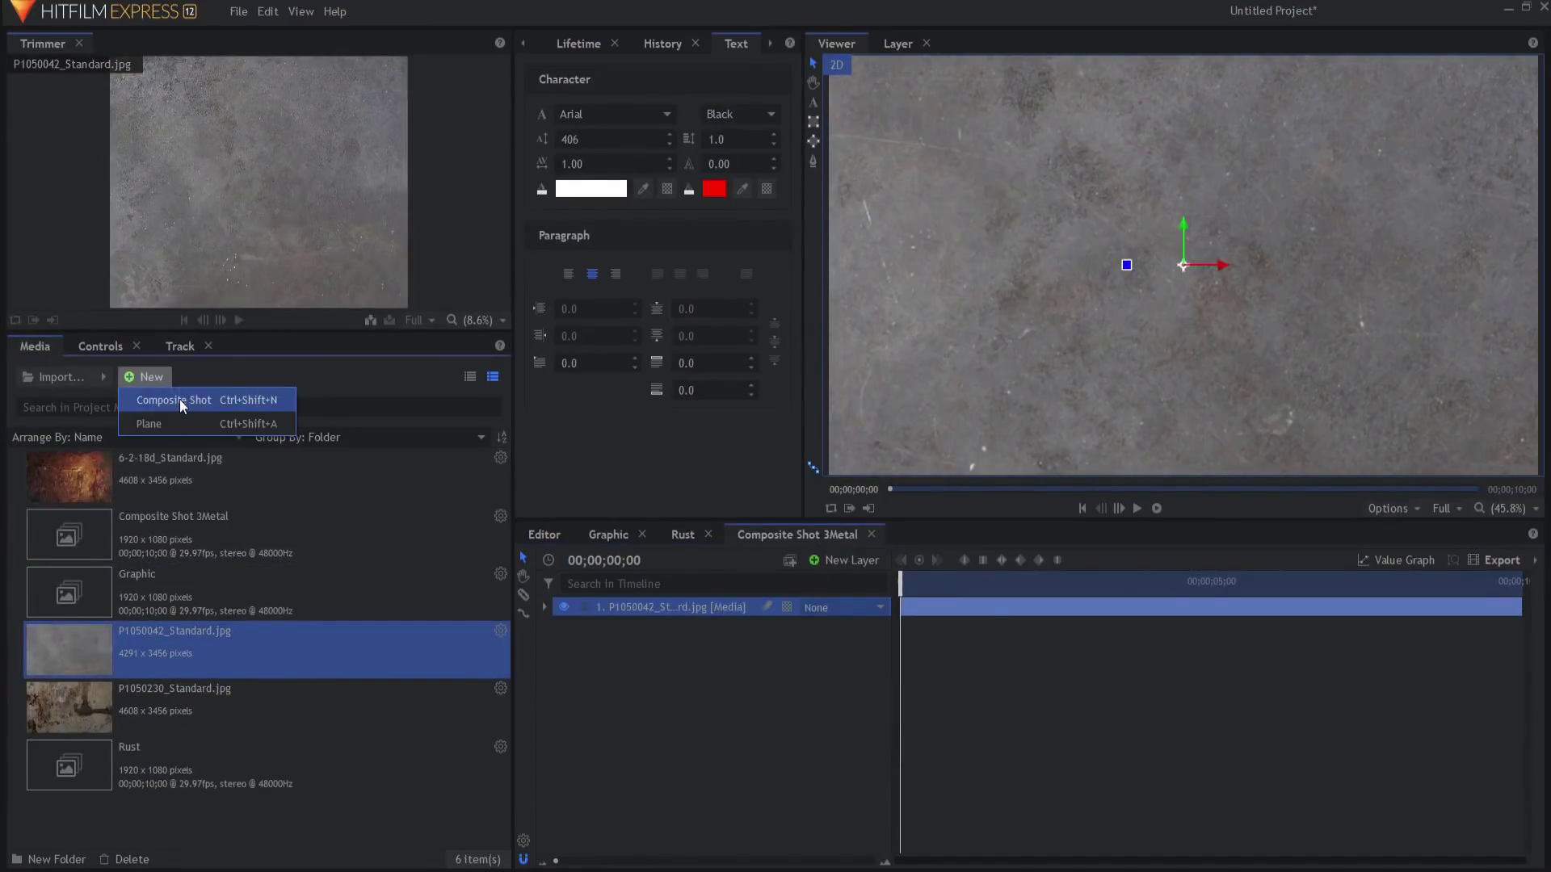
- Create a new composite shot named Stain
left_click(179, 399)
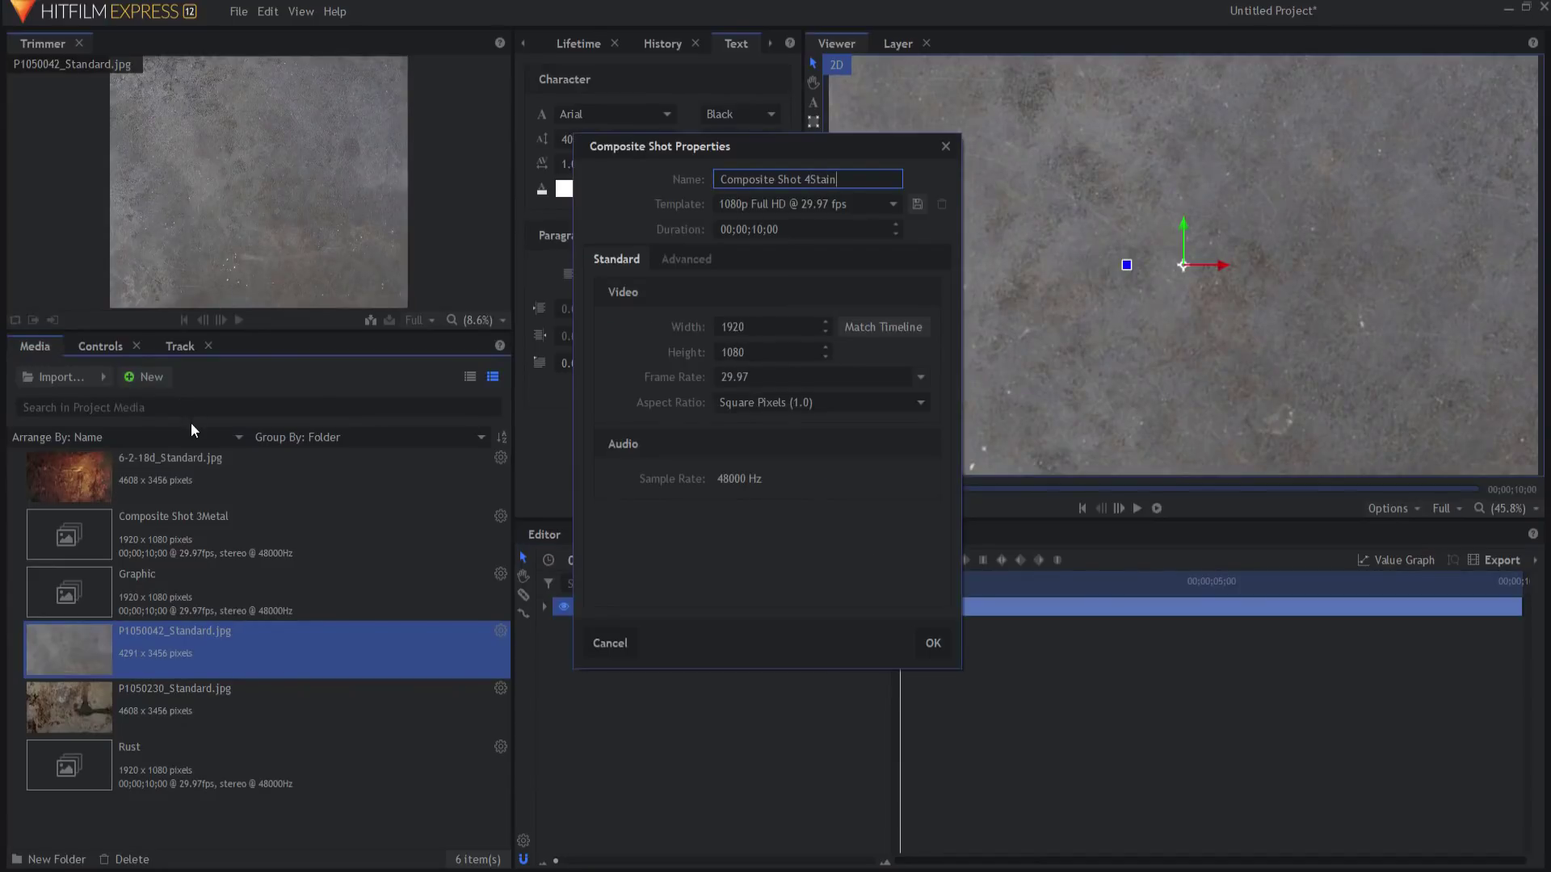
type("Stain")
key("Left")
key("Left")
key("Left")
key("Left")
key("Left")
key("Left")
key("BackSpace")
key("BackSpace")
key("BackSpace")
key("BackSpace")
key("BackSpace")
key("BackSpace")
key("BackSpace")
key("BackSpace")
key("BackSpace")
key("BackSpace")
key("BackSpace")
key("BackSpace")
key("BackSpace")
key("BackSpace")
key("BackSpace")
key("Return")
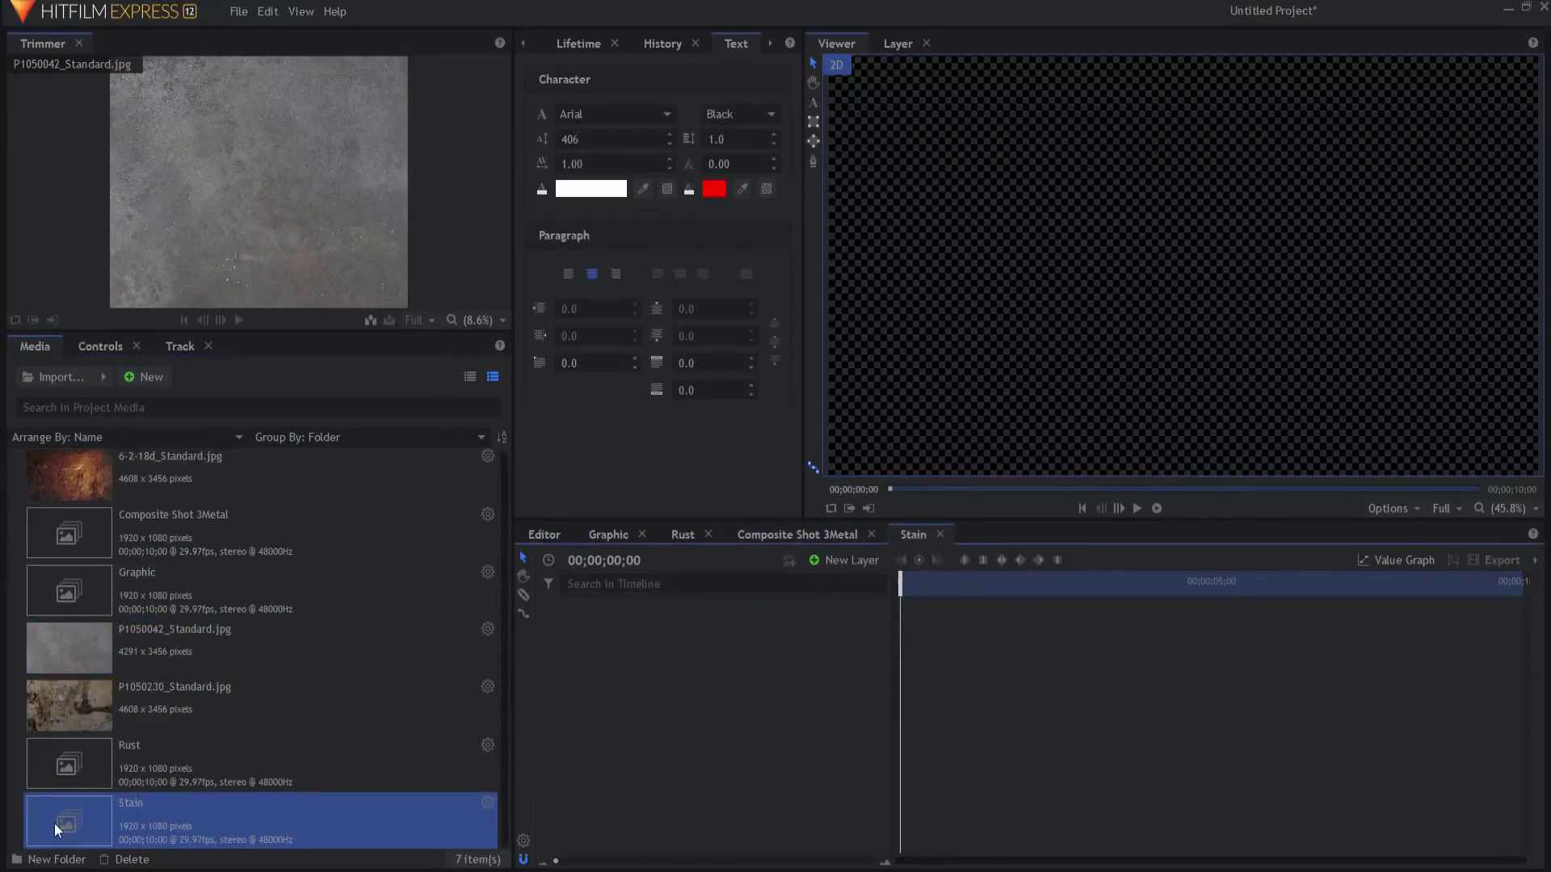
- Add P1050230_Standard.jpg to Stain, fit it to frame, and create a new media folder
left_click_drag(105, 709, 627, 703)
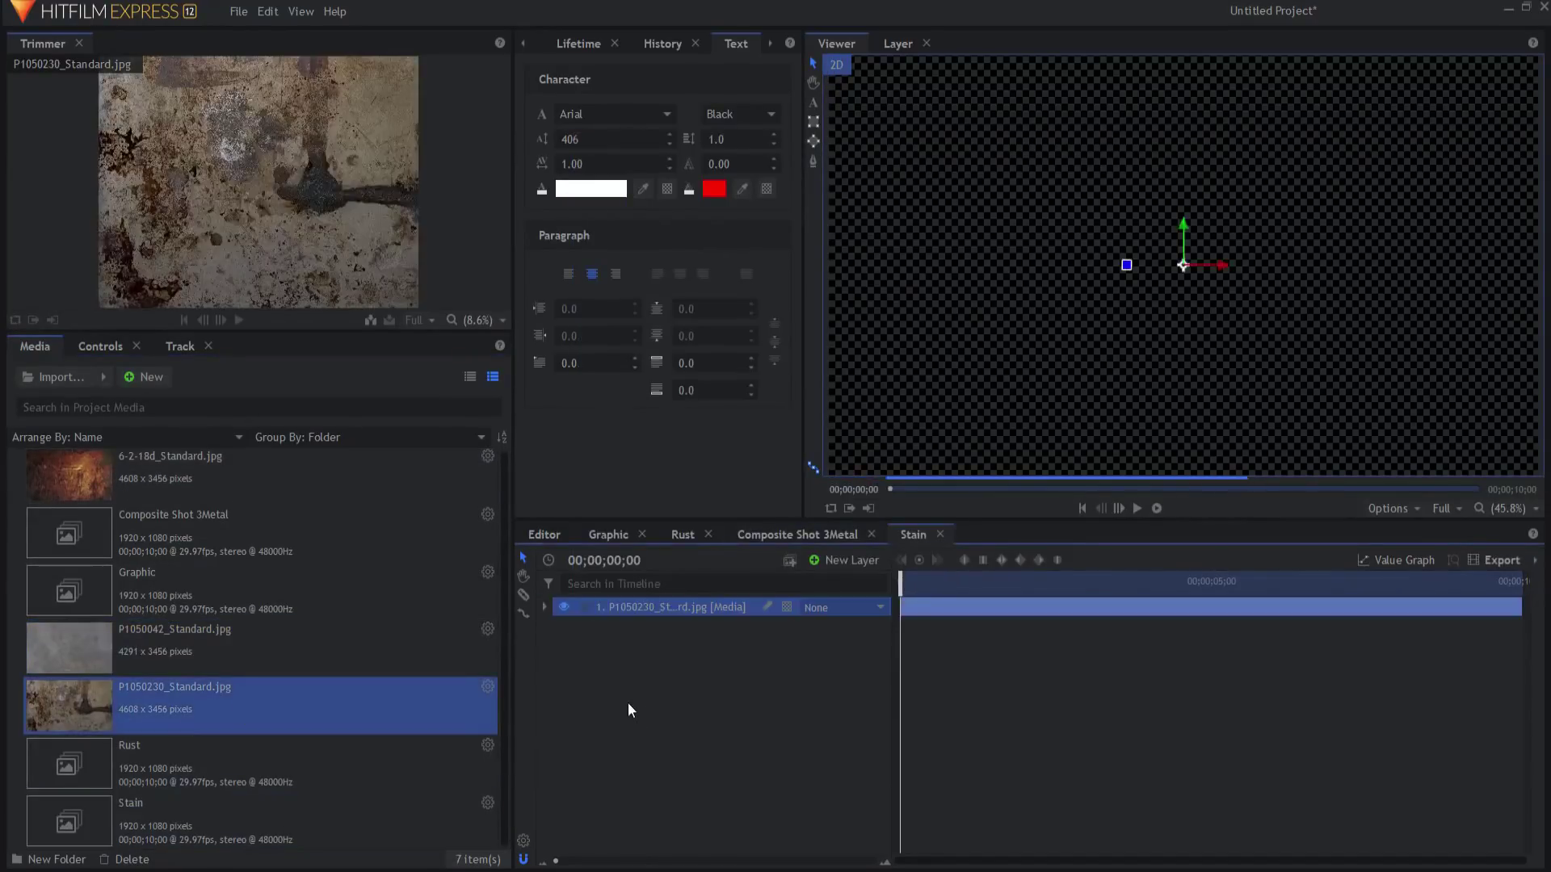
right_click(641, 608)
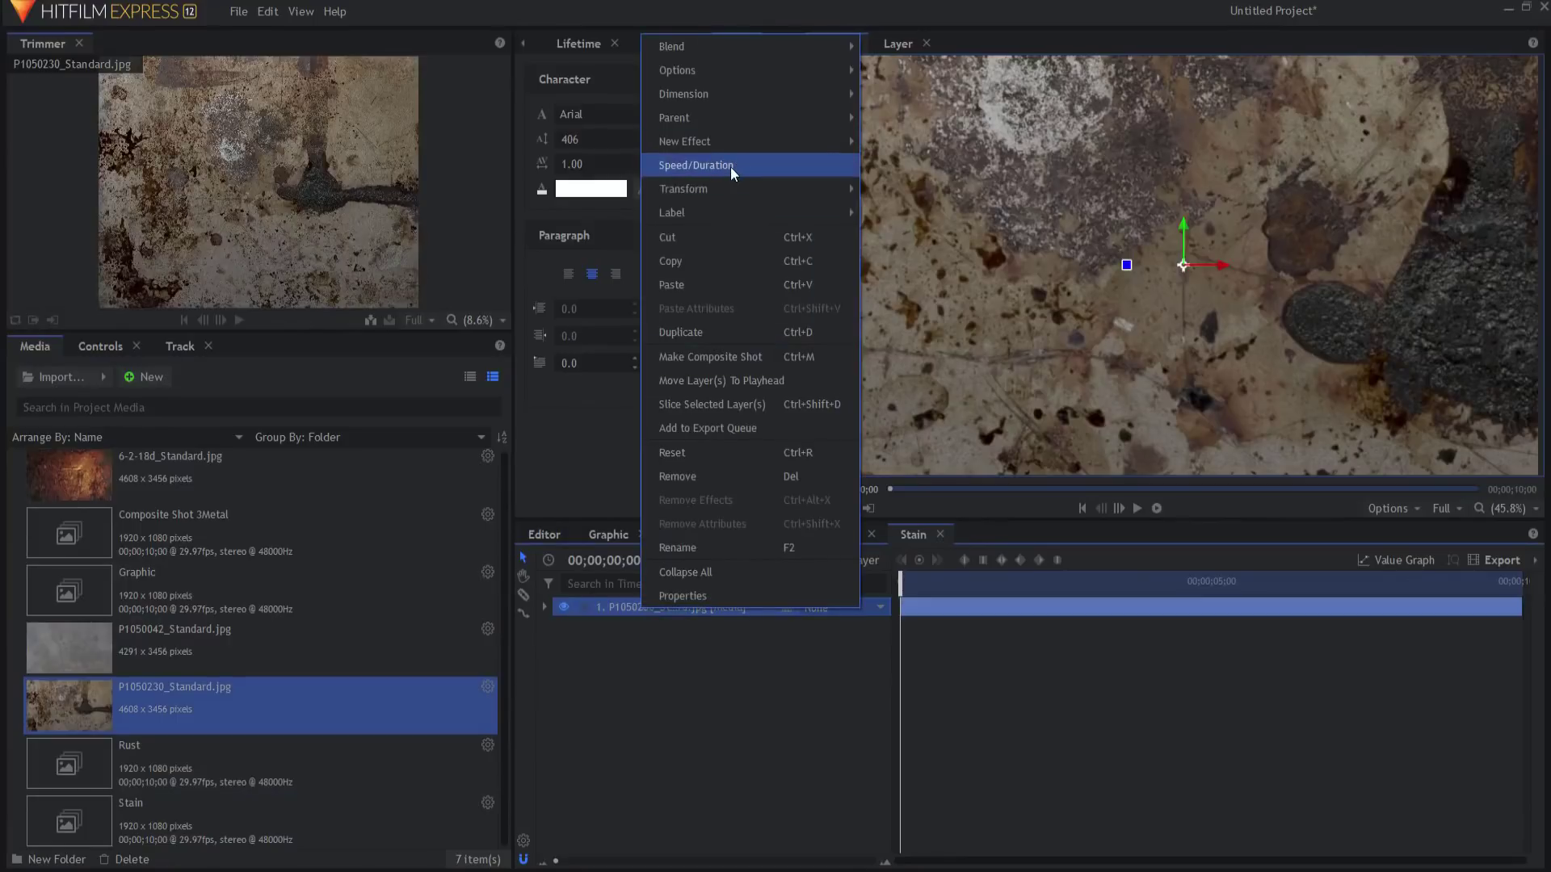
mouse_move(732, 187)
left_click(889, 189)
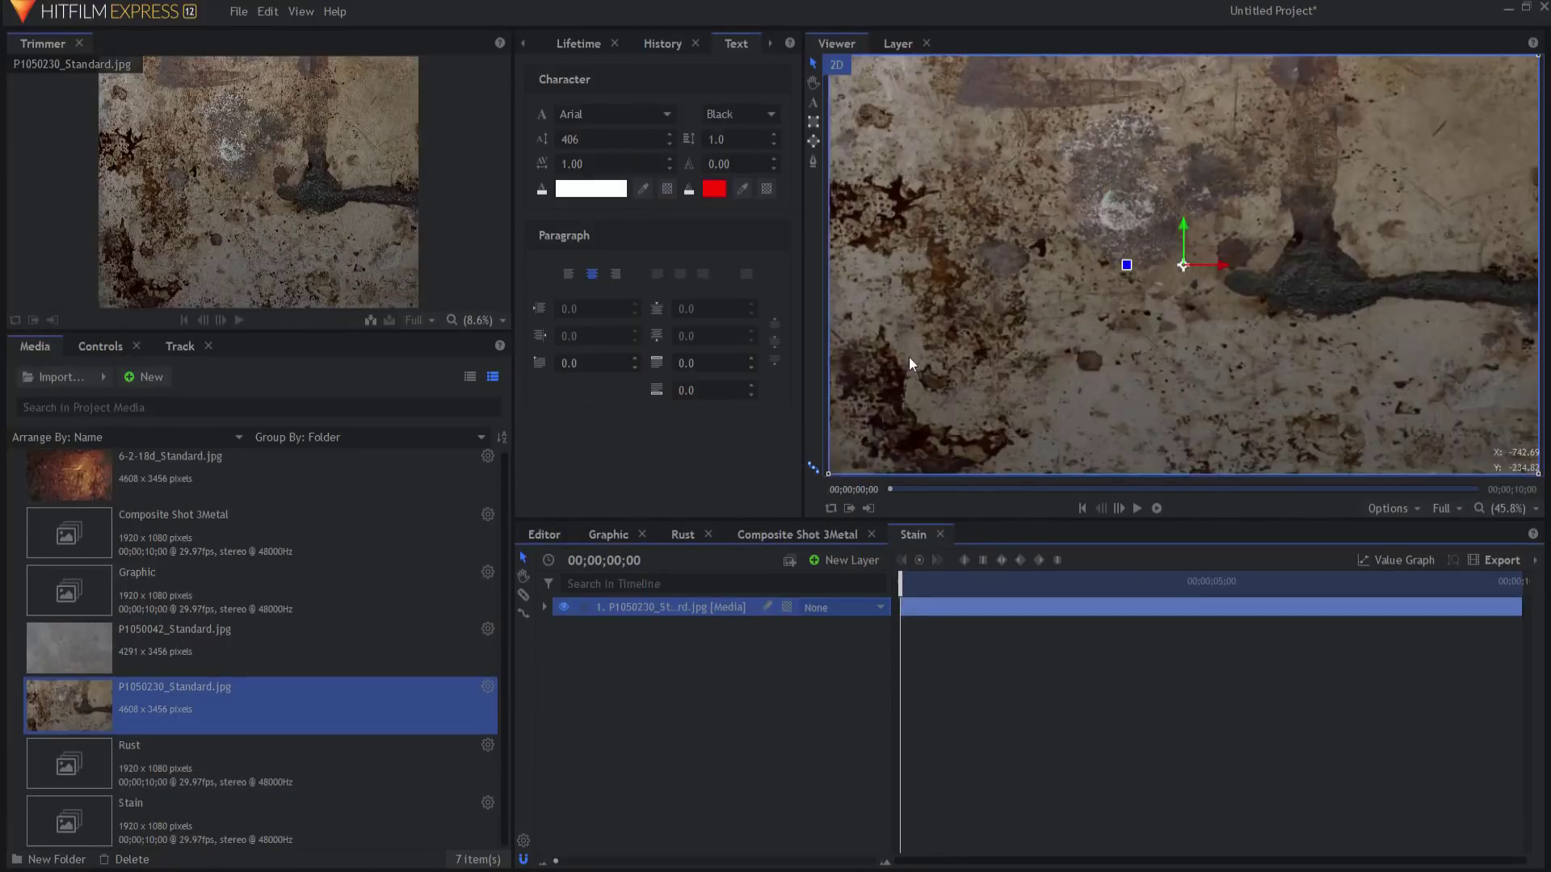
left_click(660, 725)
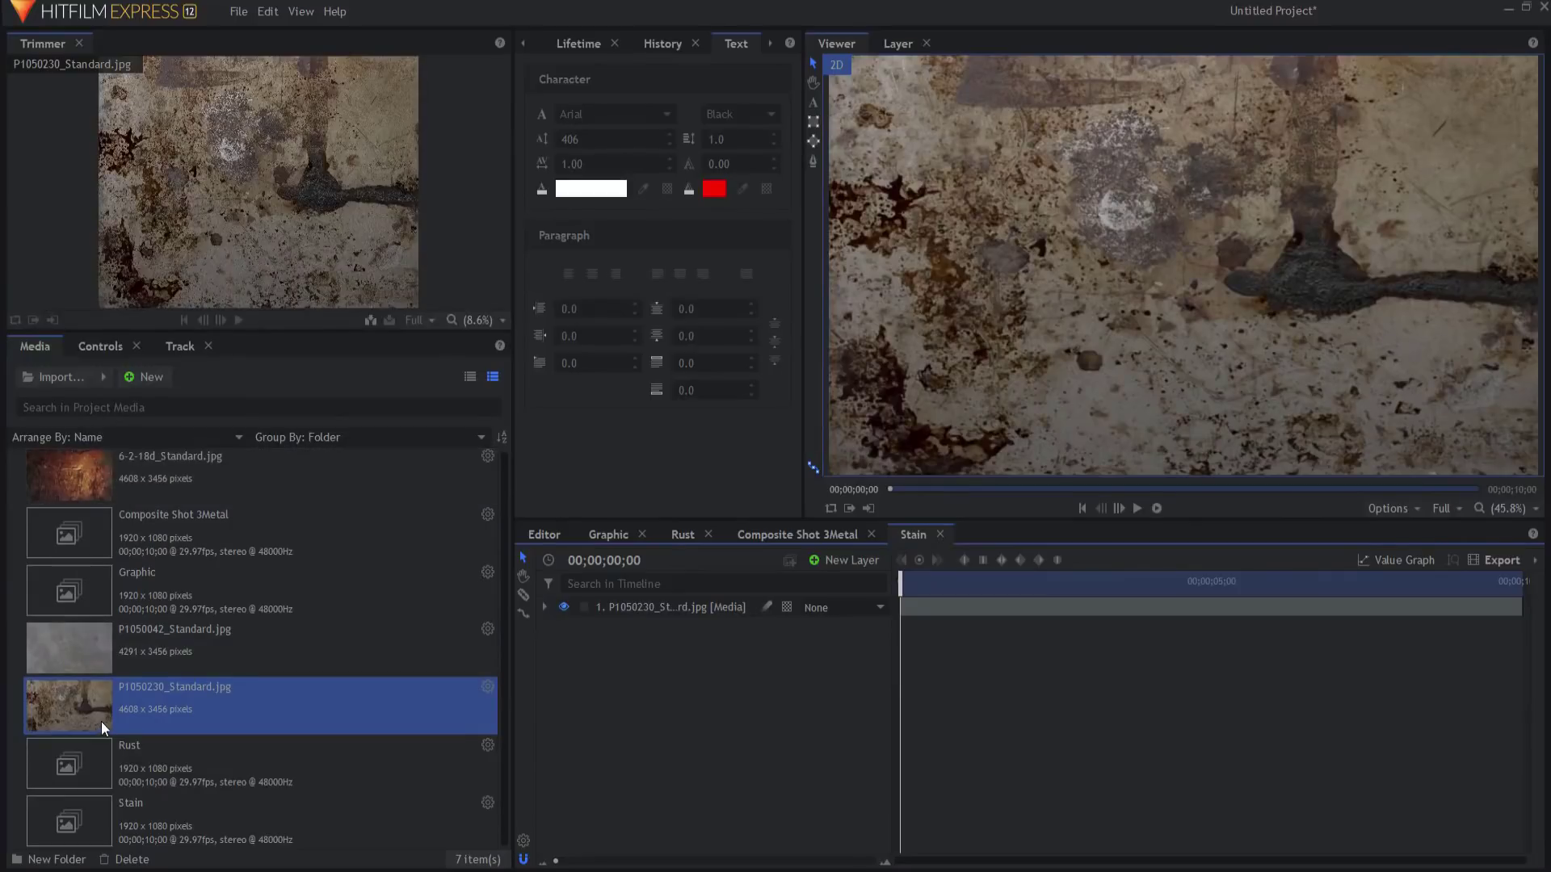
left_click(50, 859)
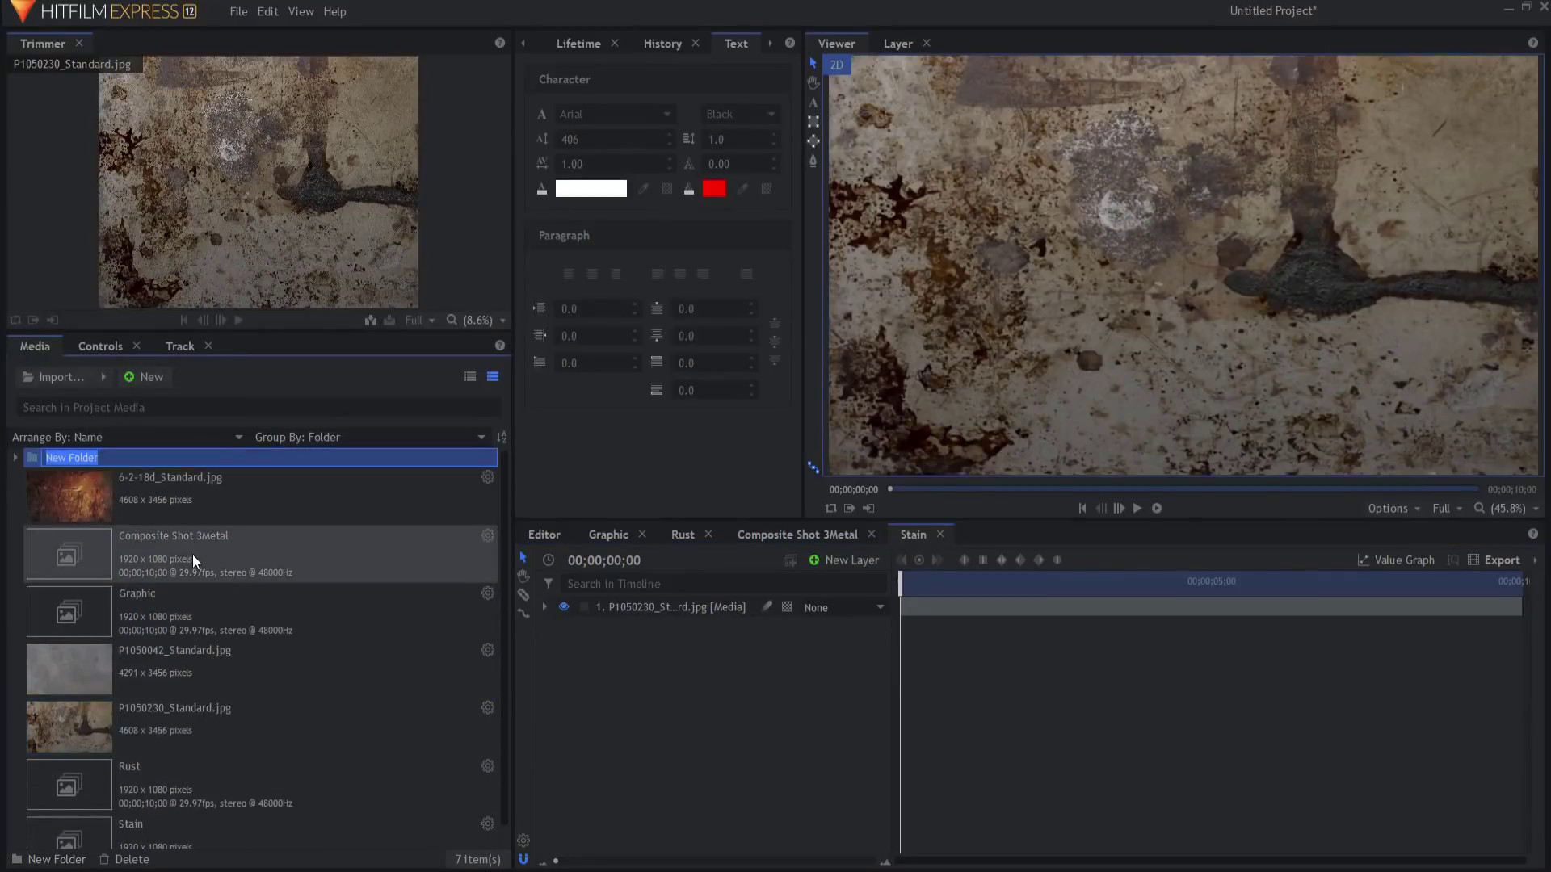
- Name the folder Pictures and move the three JPG textures into it, then collapse it
type("Pictures")
key("Return")
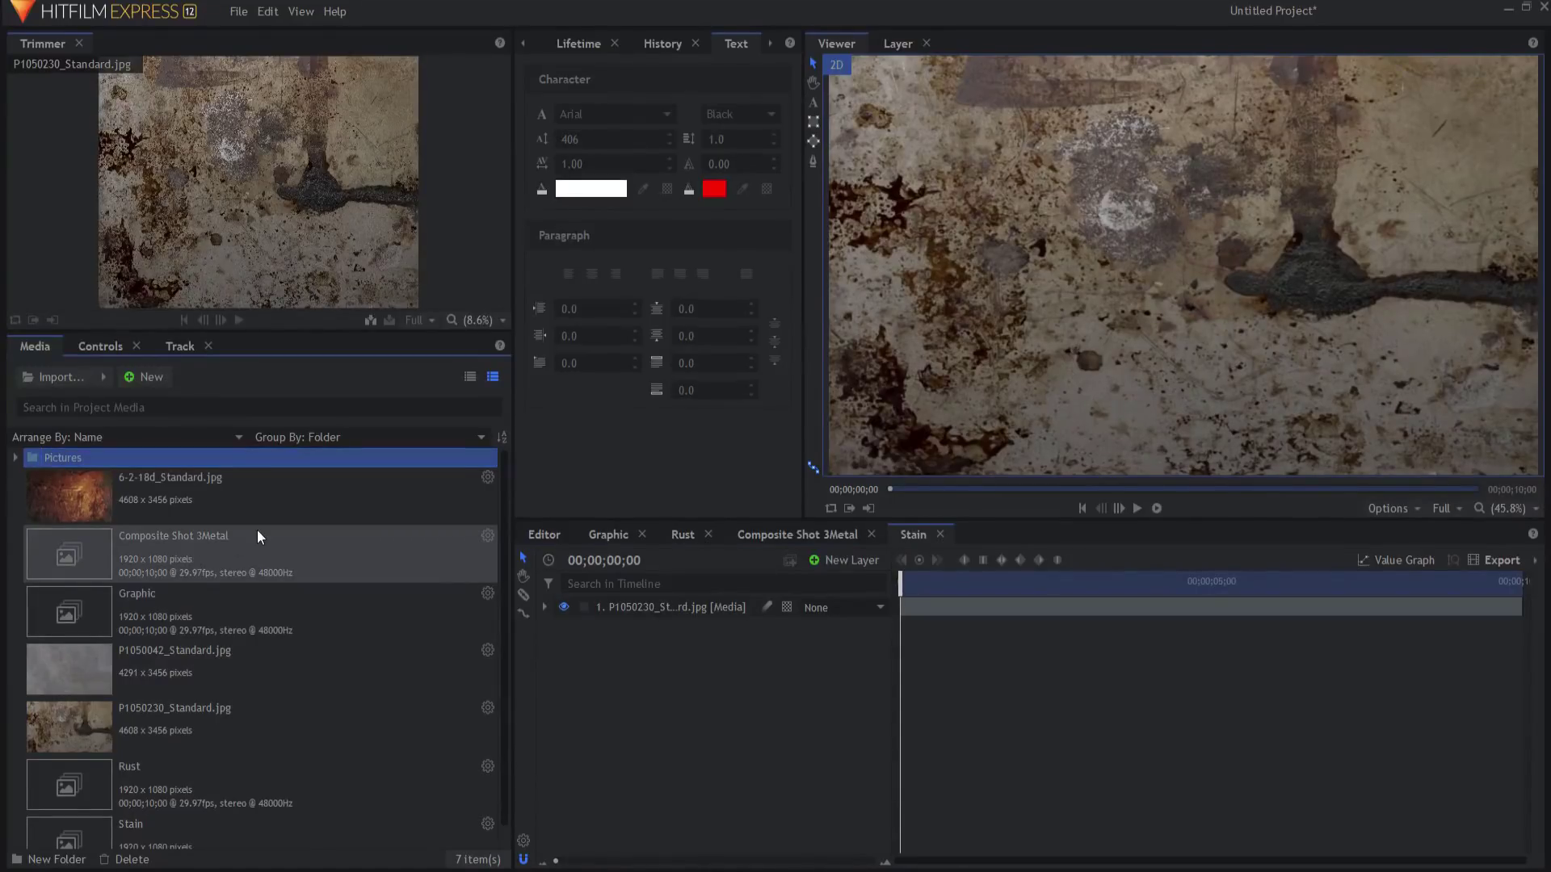
left_click_drag(155, 477, 90, 457)
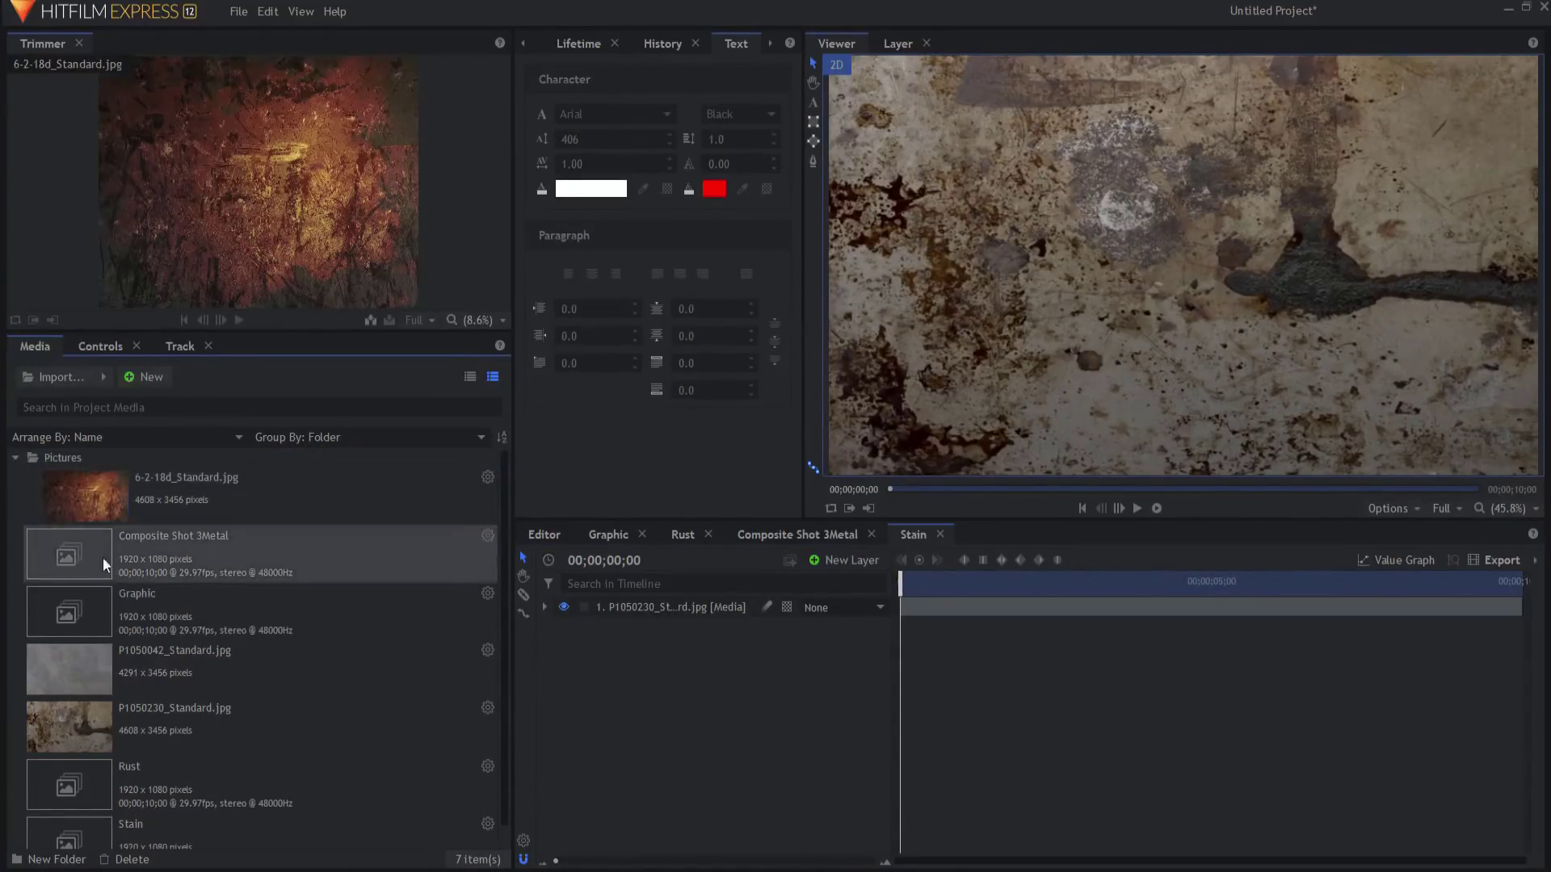
left_click_drag(90, 672, 81, 461)
left_click_drag(86, 727, 40, 467)
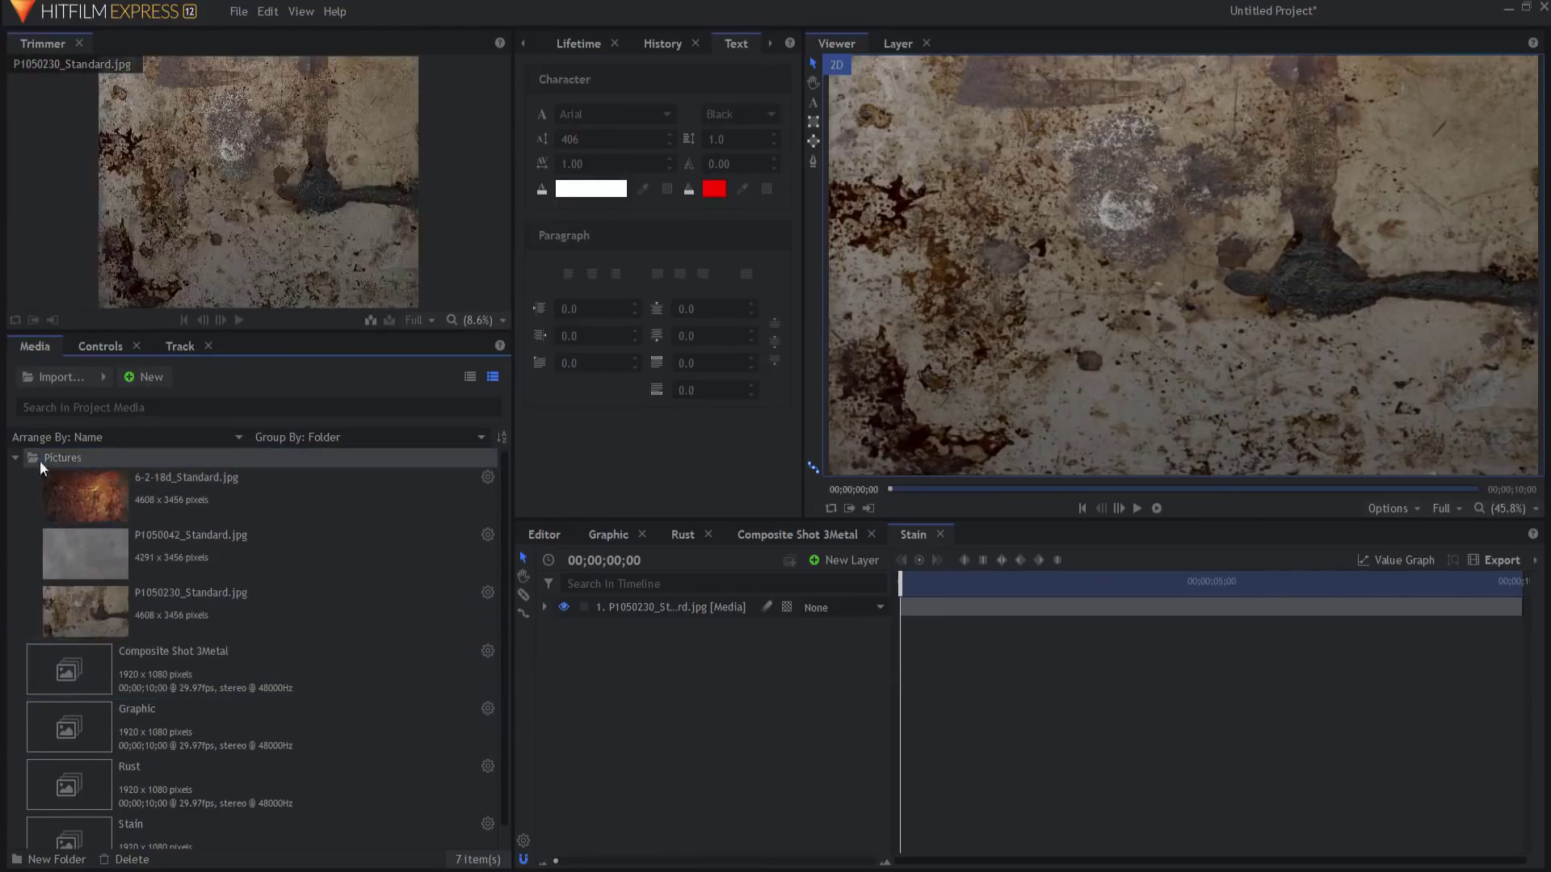
left_click(15, 457)
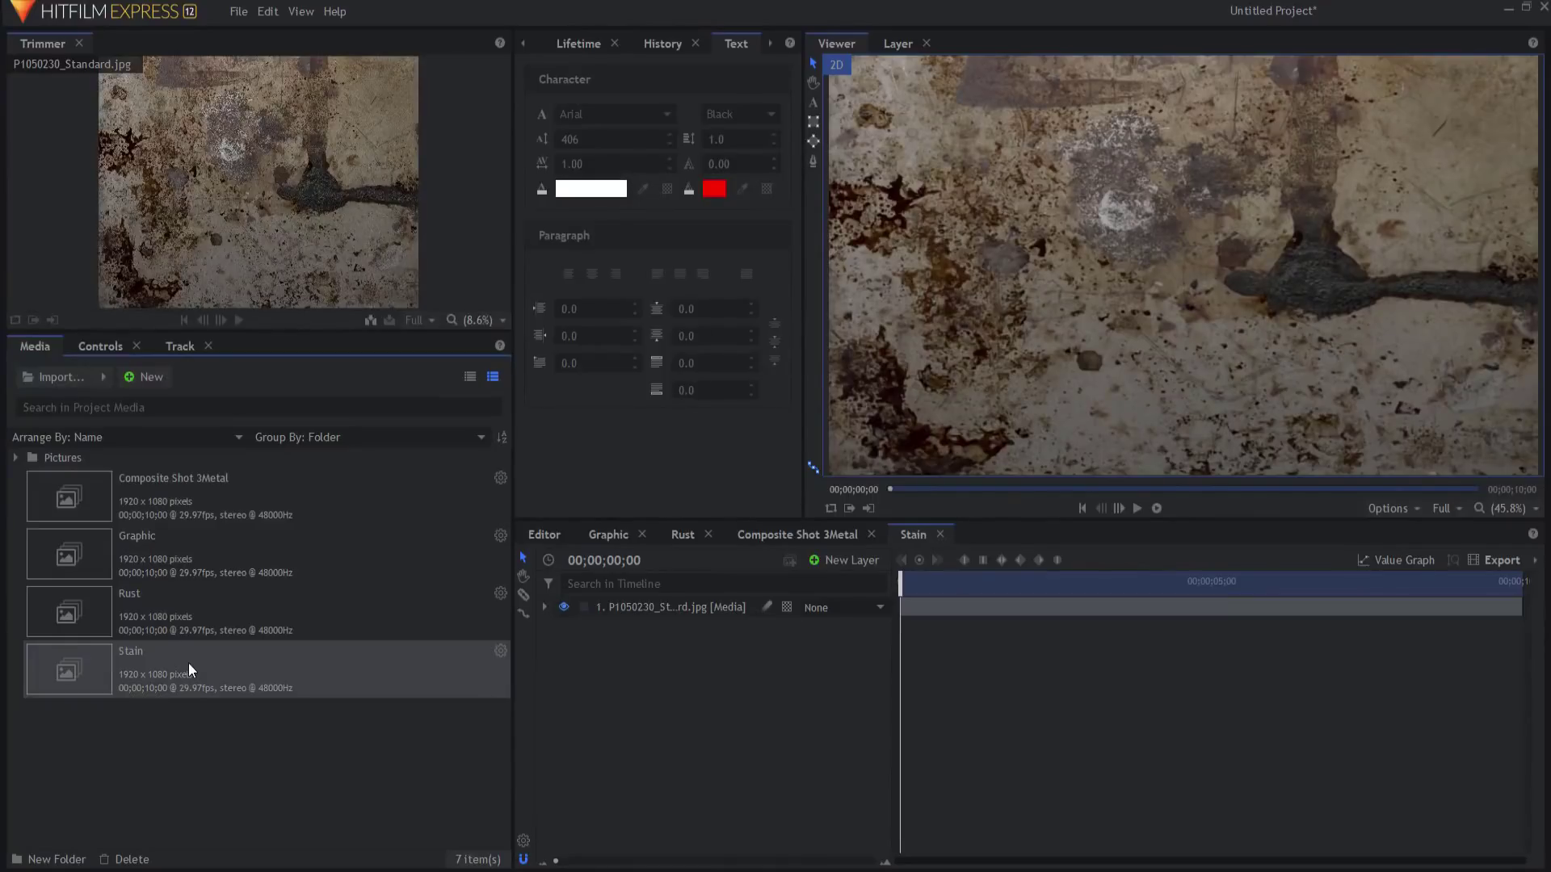
left_click(149, 377)
- Create a new composite shot named Textured Graphic
left_click(181, 391)
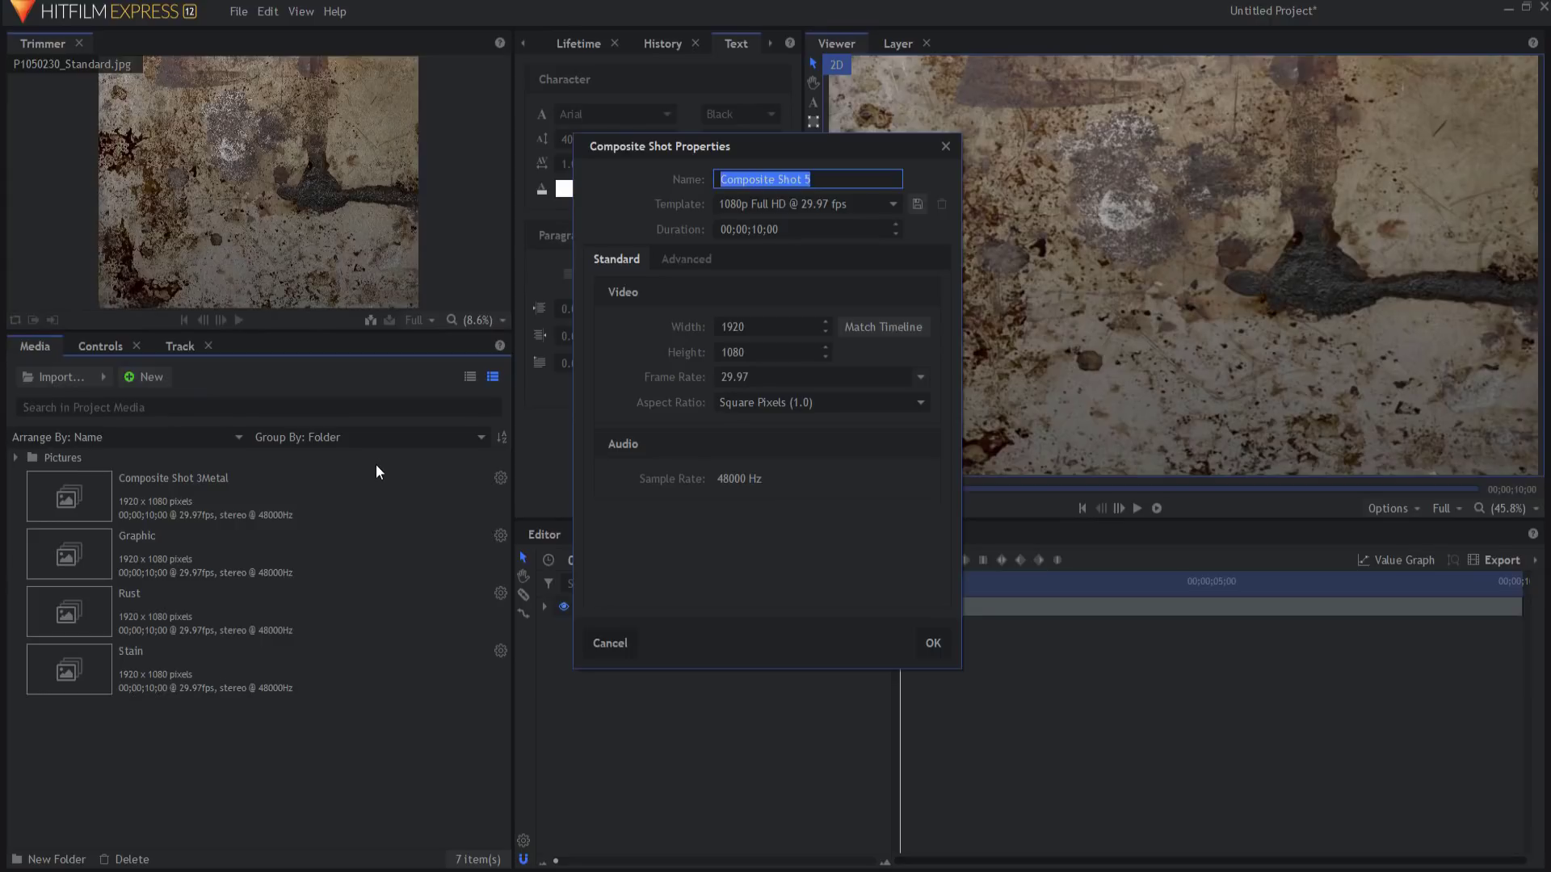
type("Textured Graphic")
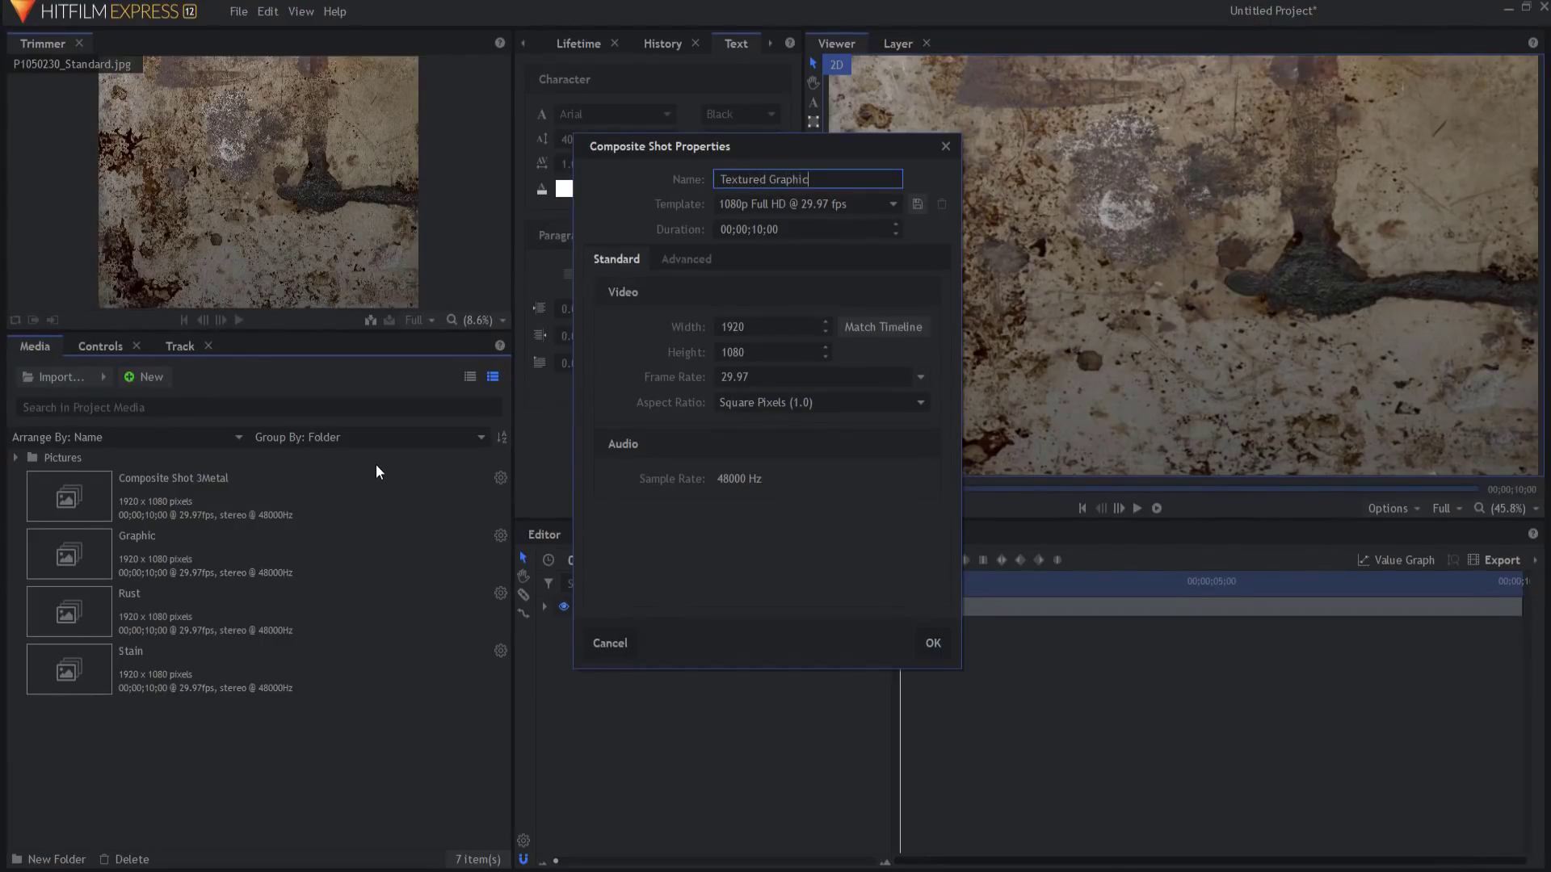
left_click(930, 645)
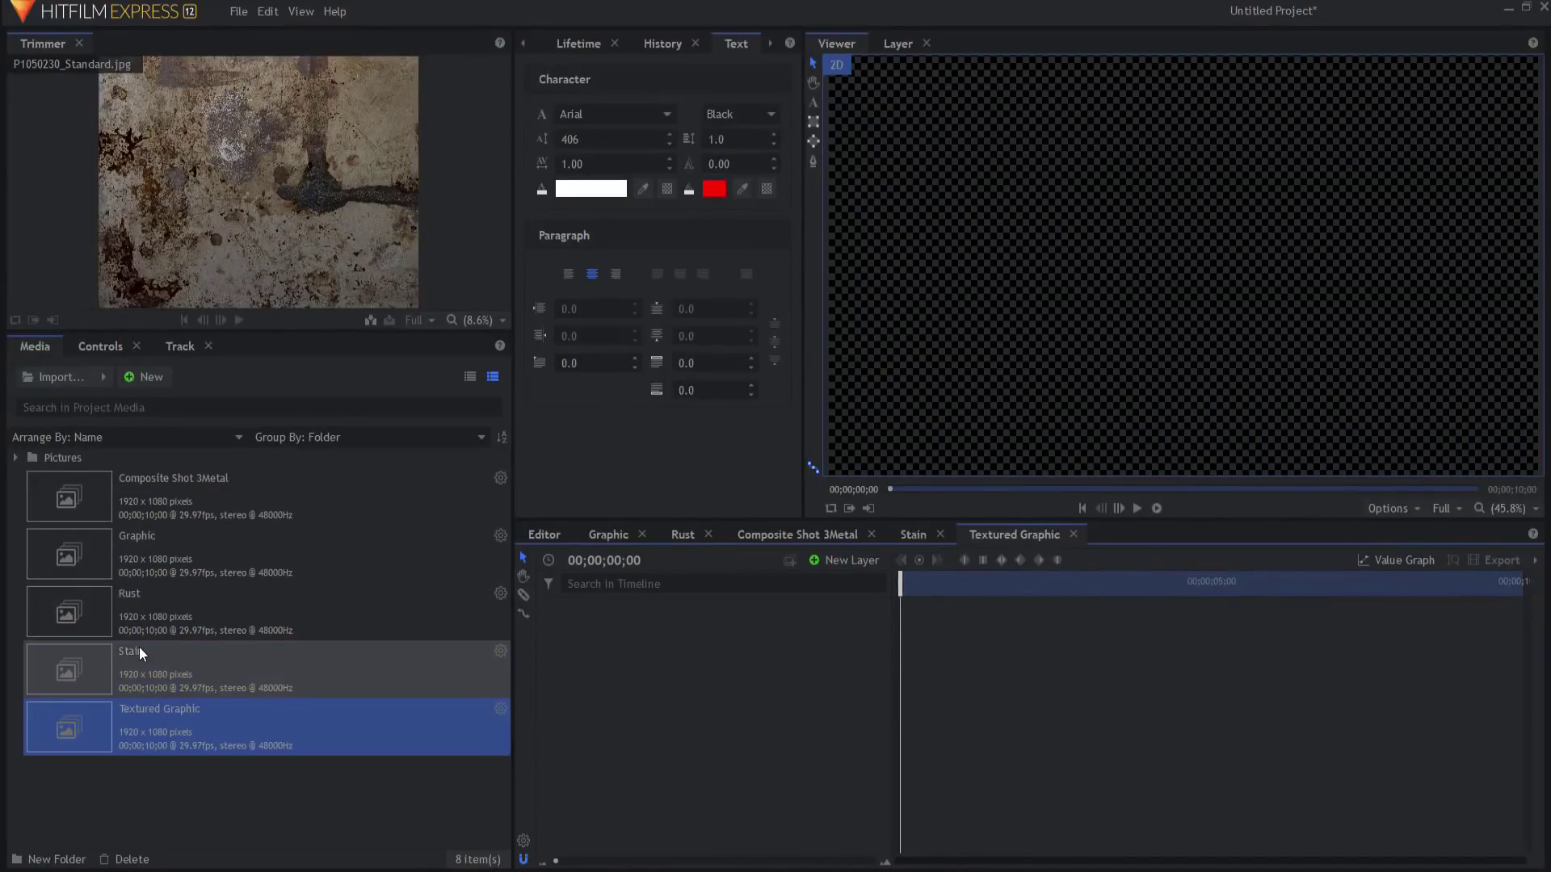
- Rename Composite Shot 3Metal to Metal
left_click(177, 501)
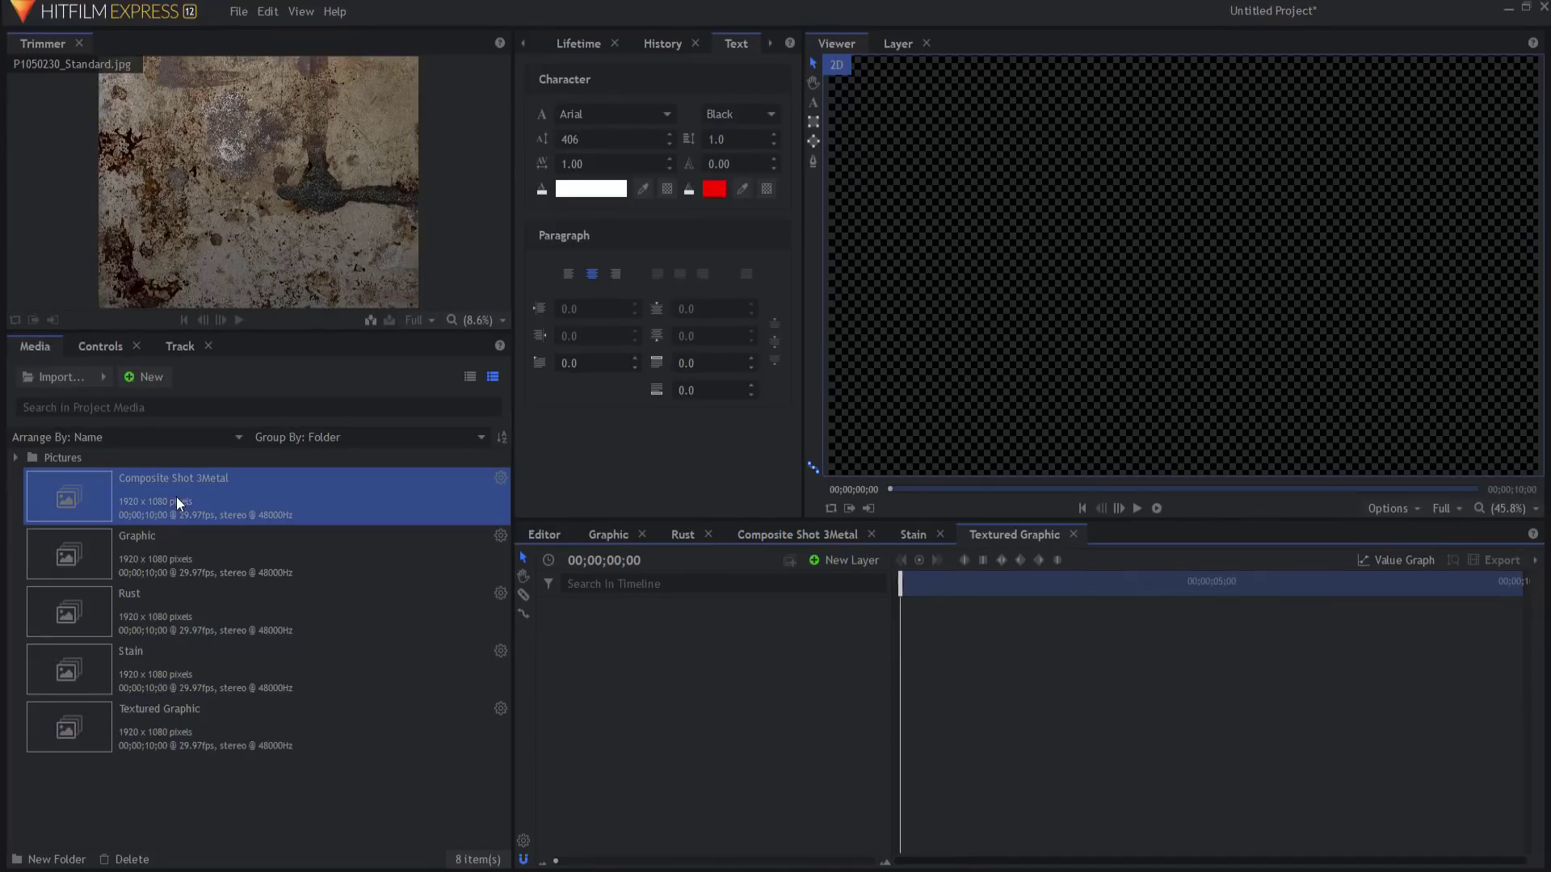
right_click(178, 501)
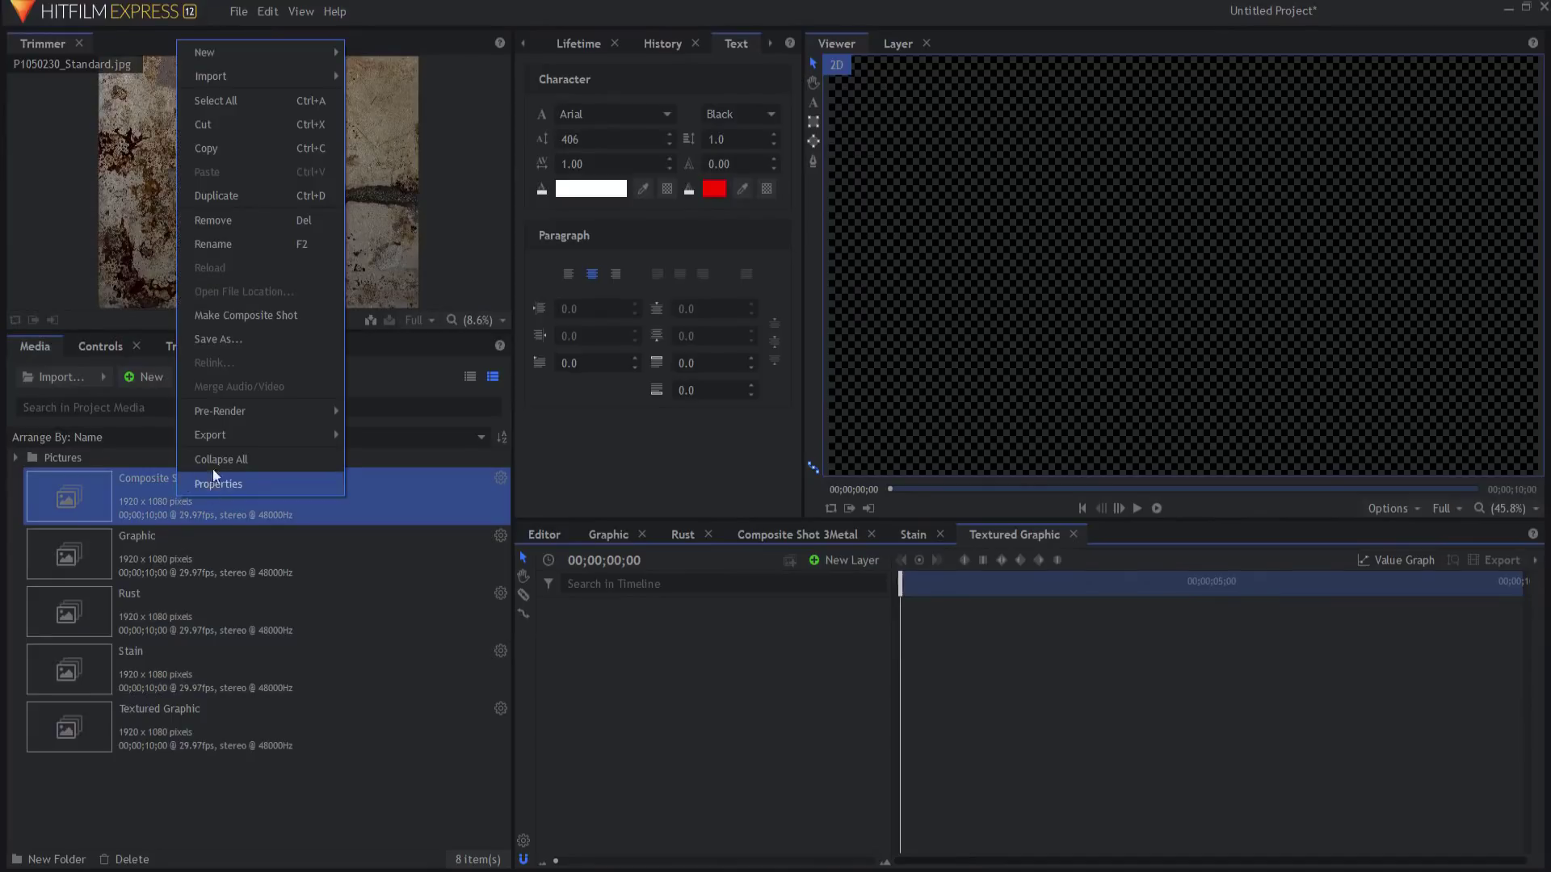
left_click(225, 243)
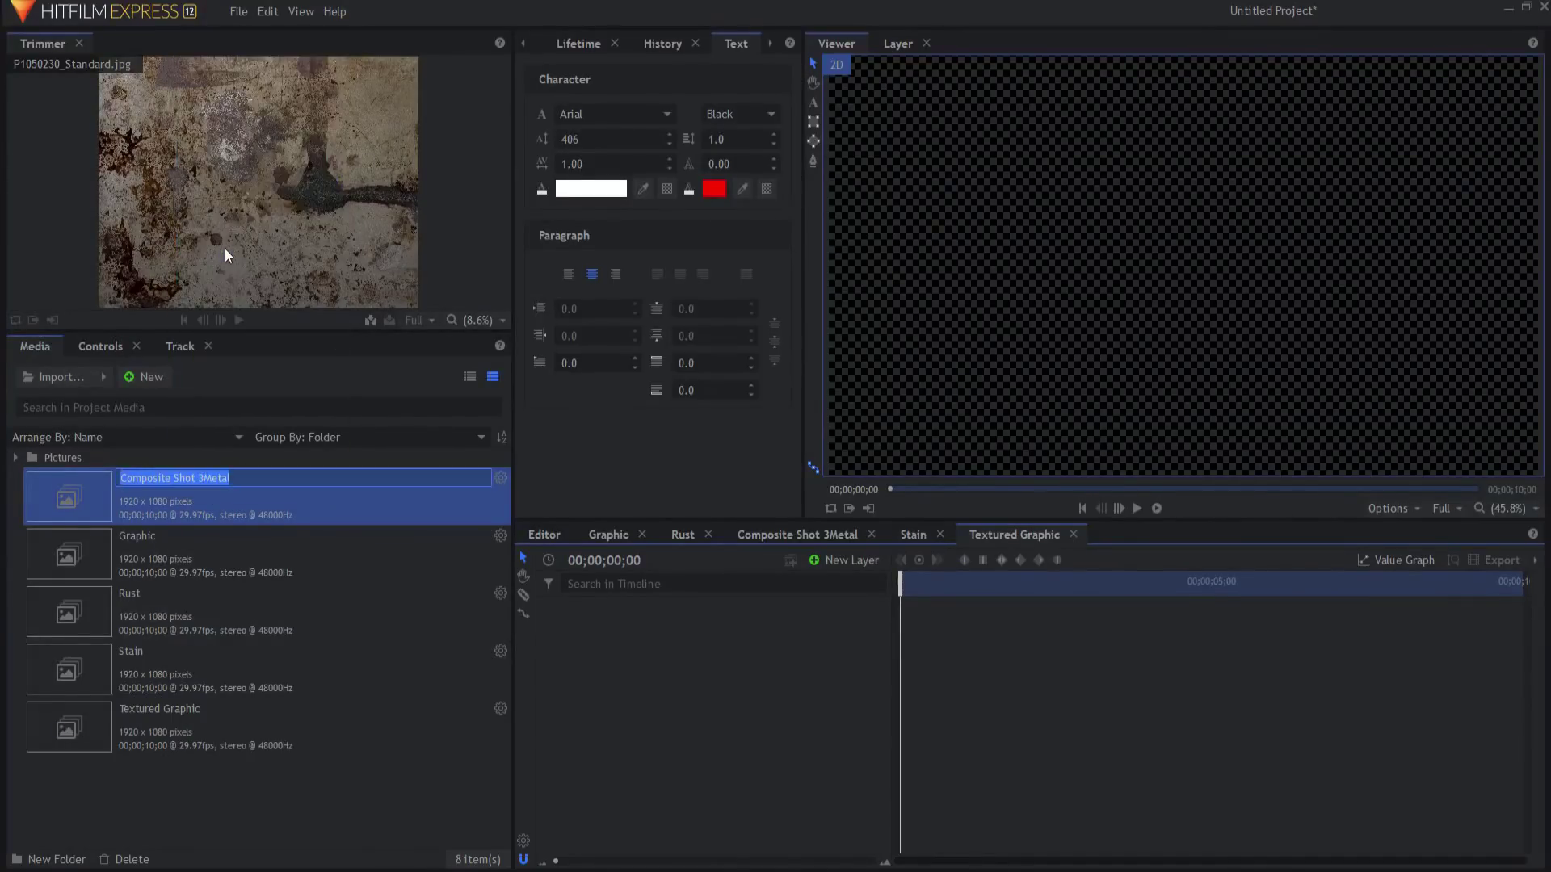
key("Home")
key("Delete")
key("Delete")
key("Delete")
key("Delete")
key("Delete")
key("Delete")
key("Delete")
key("Delete")
key("Delete")
key("Delete")
key("Delete")
key("Delete")
key("Delete")
key("Delete")
key("Delete")
key("Delete")
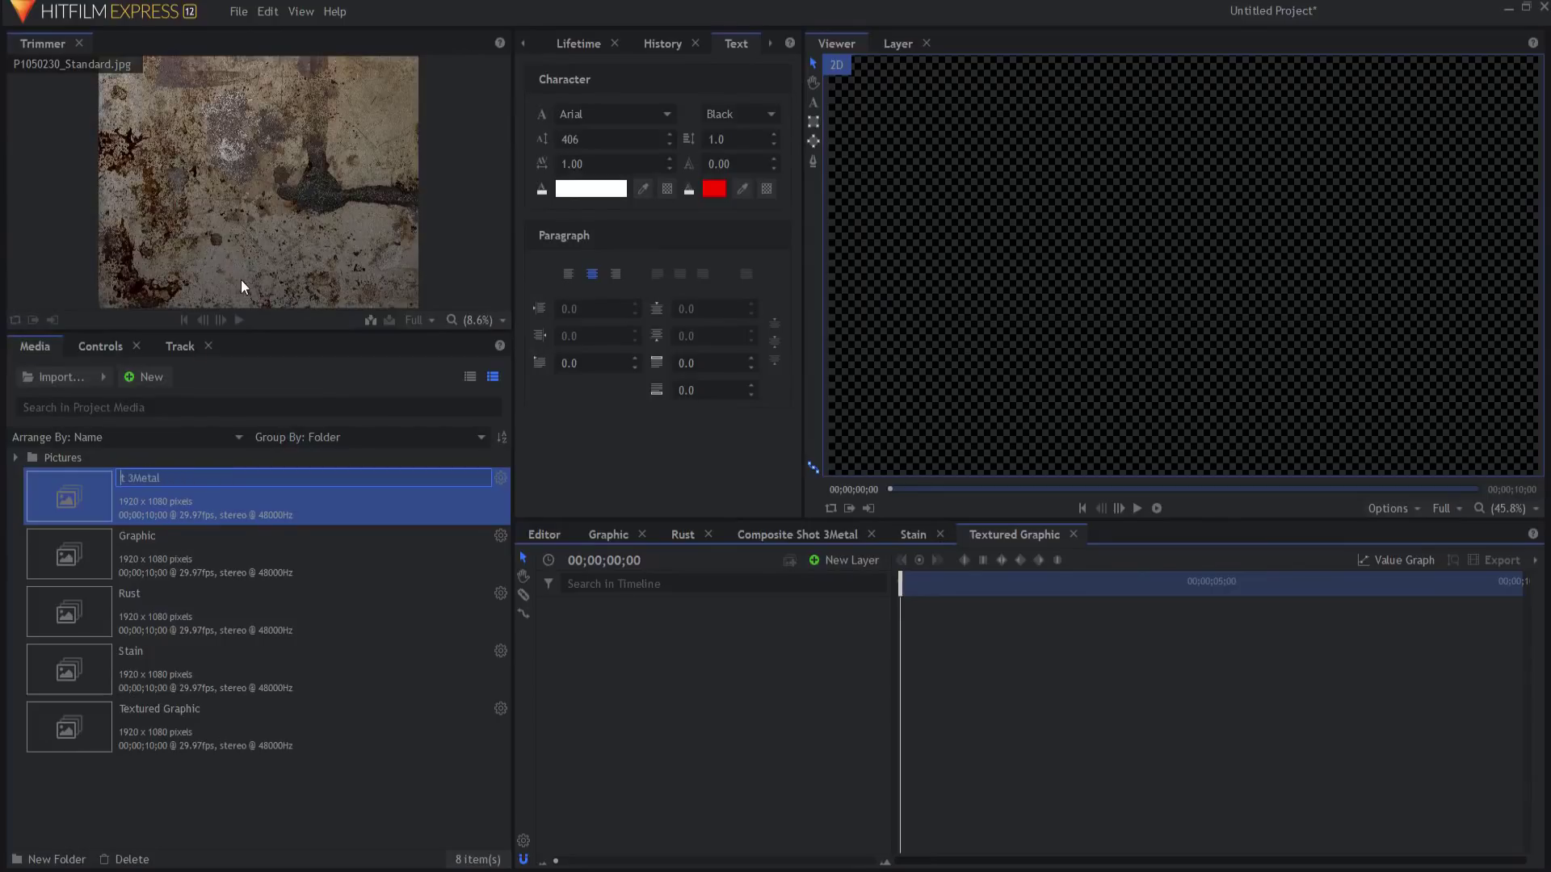
key("Return")
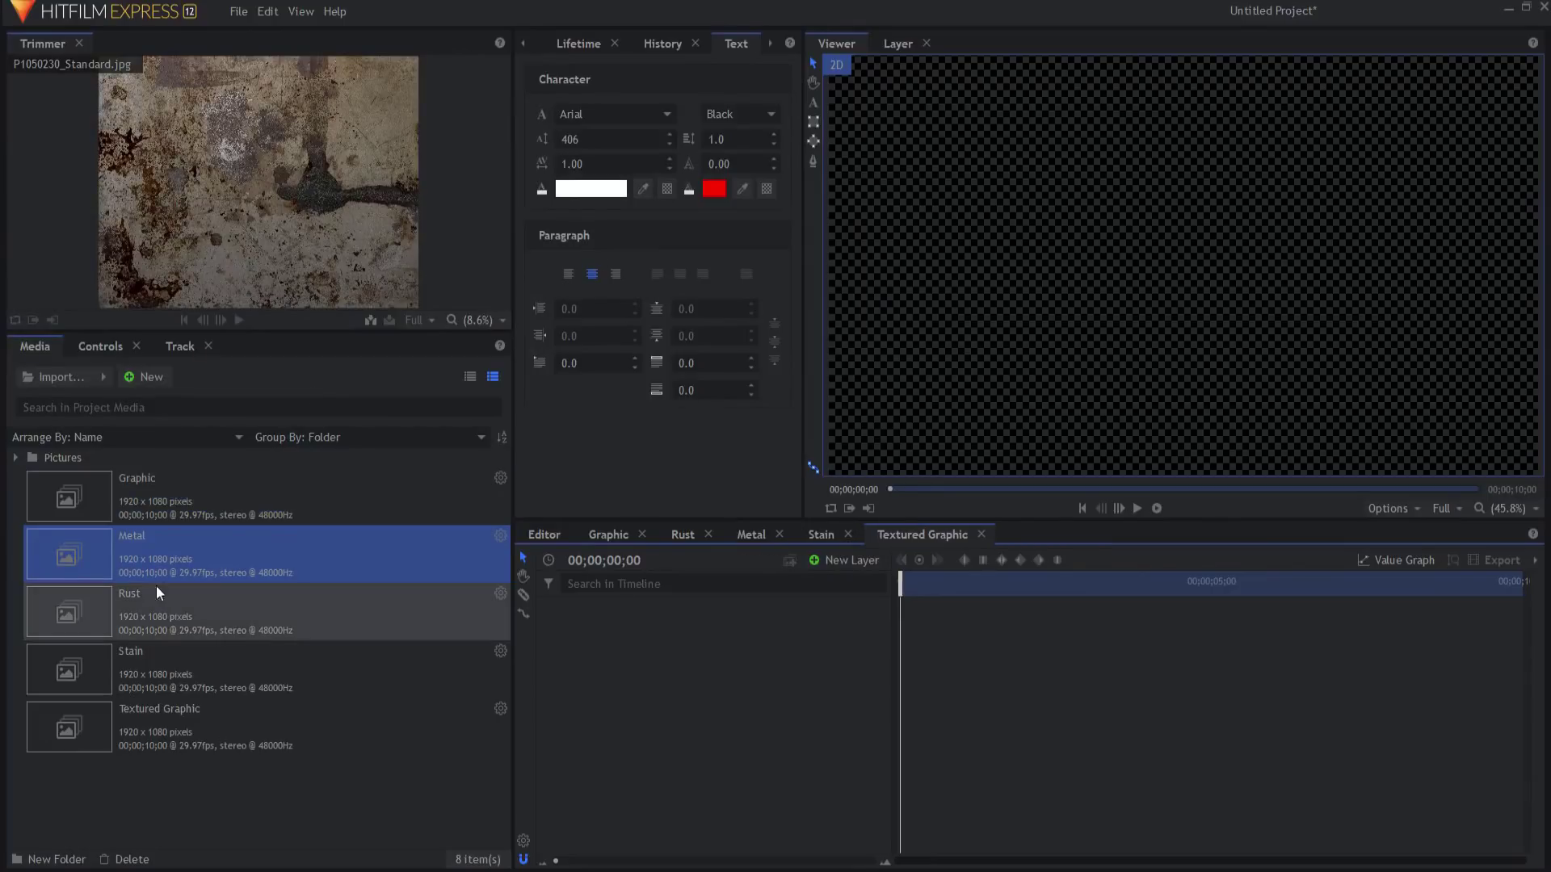
- Add the Metal and Graphic composites as layers in the Textured Graphic timeline
left_click_drag(157, 575, 629, 648)
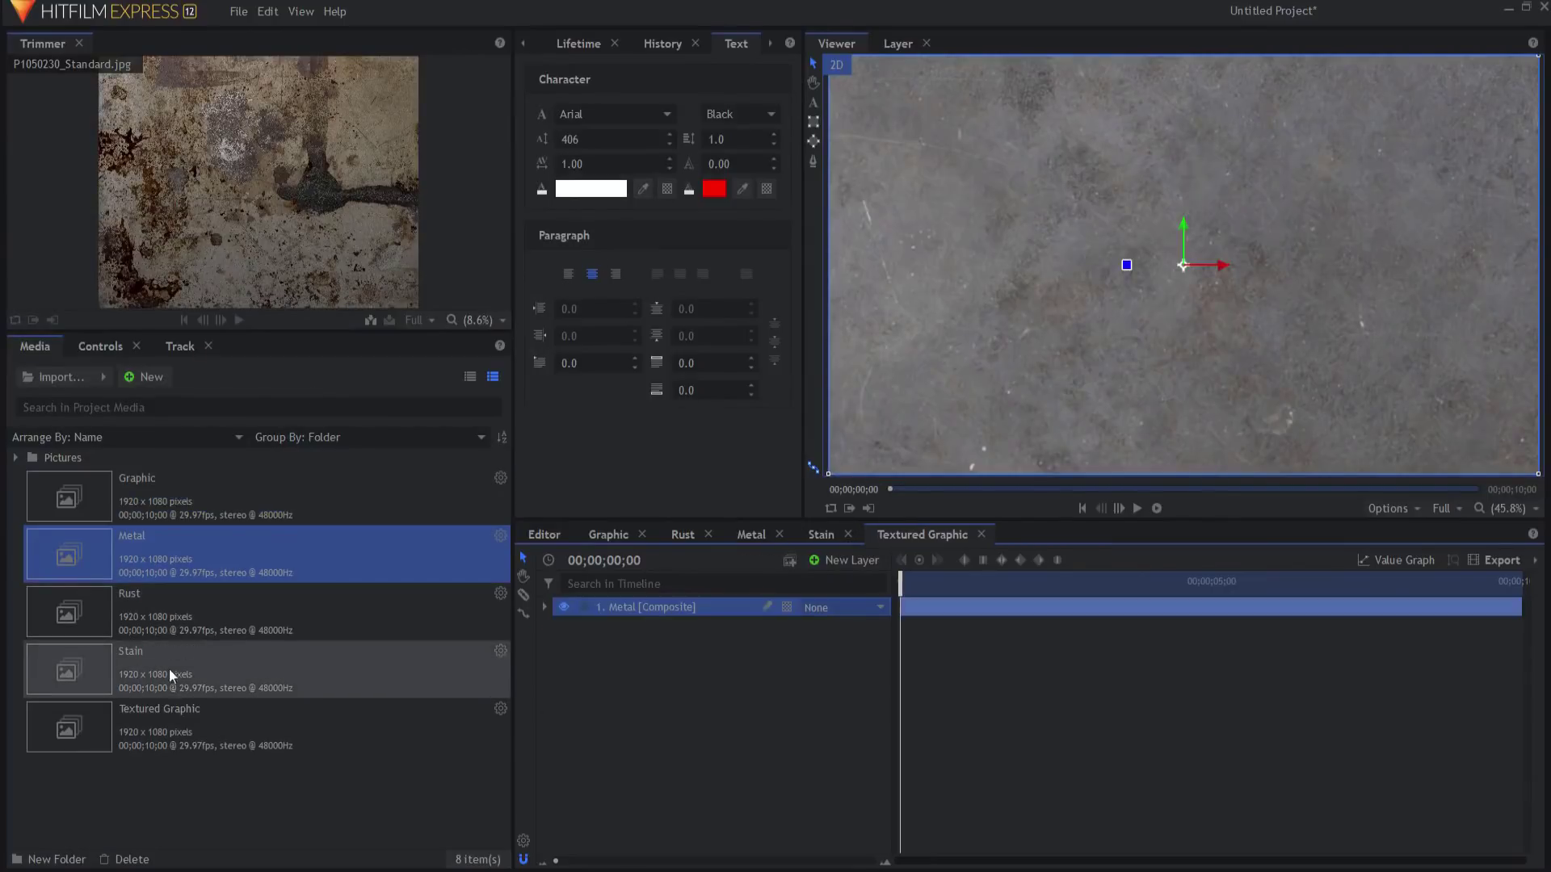
left_click_drag(154, 494, 579, 651)
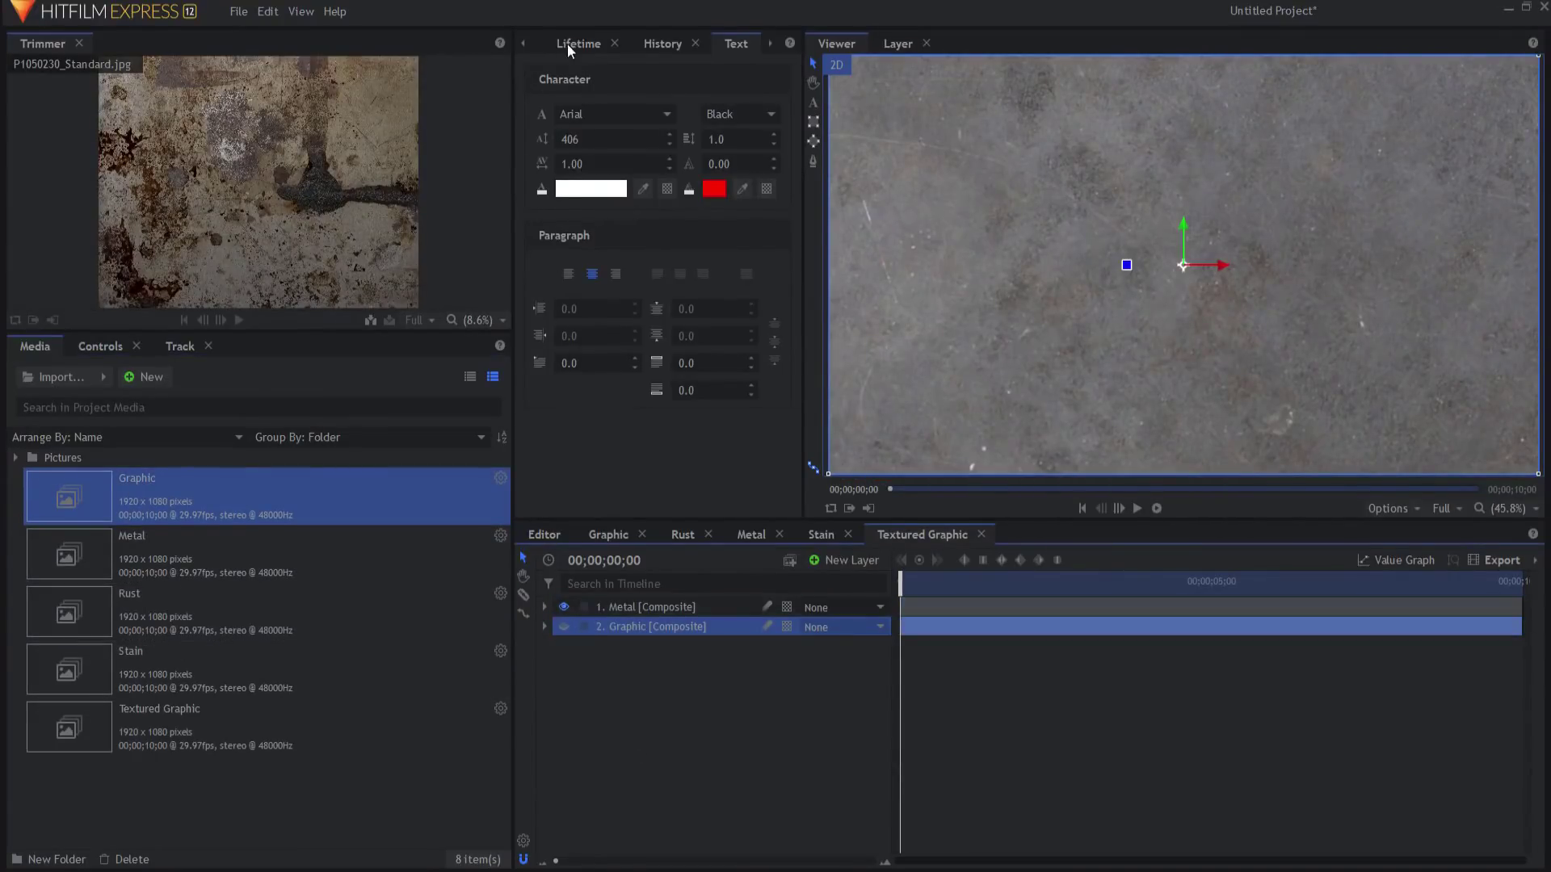
left_click(523, 44)
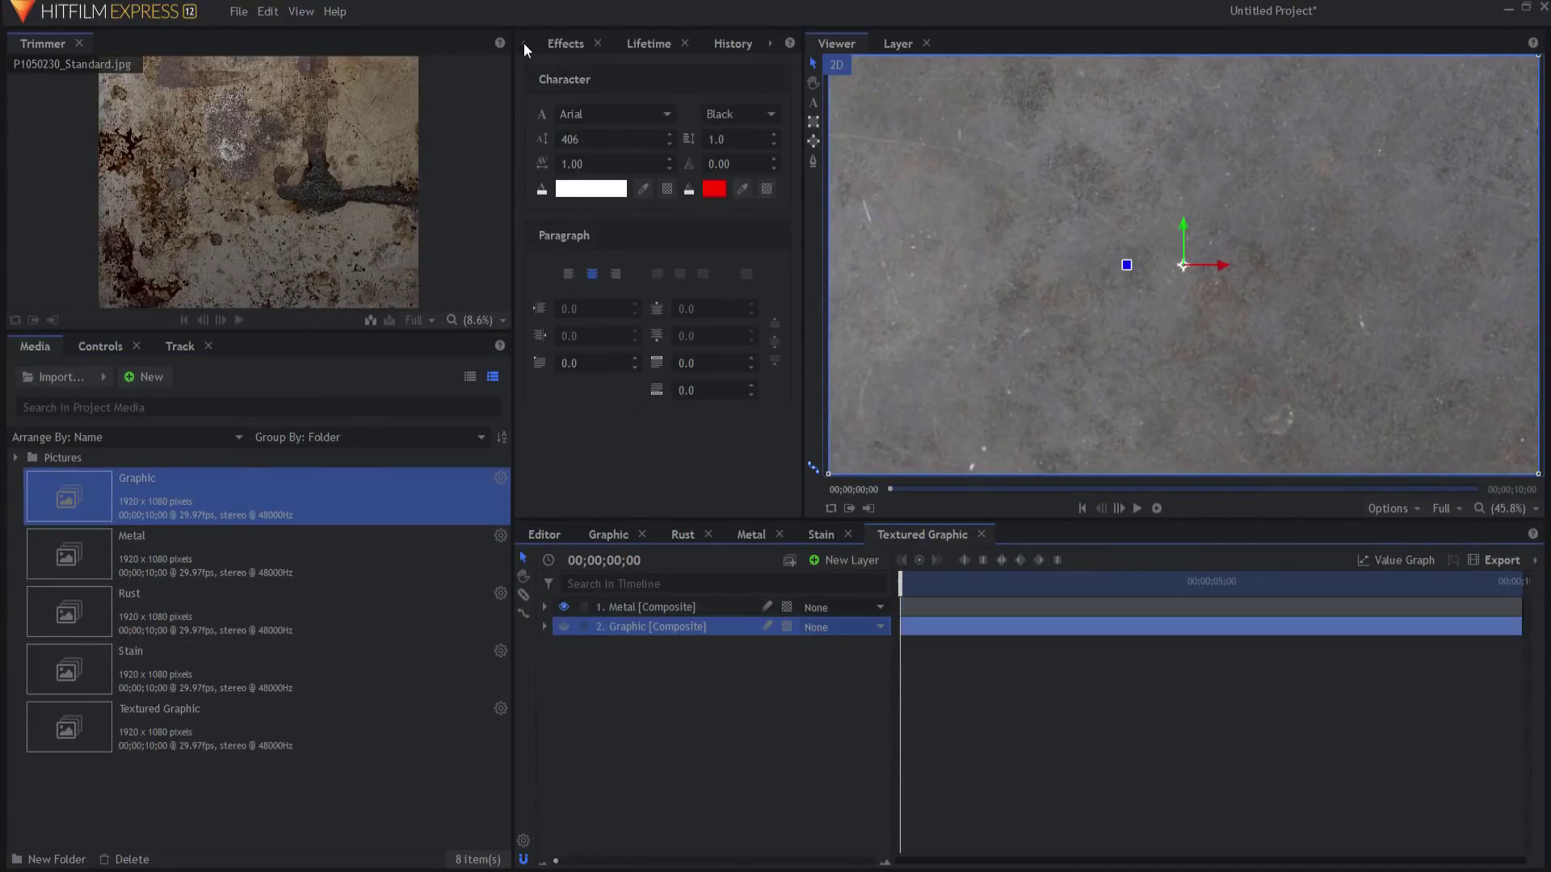
- Apply Set Matte to the Metal layer with Source Layer set to 2. Graphic
left_click(579, 45)
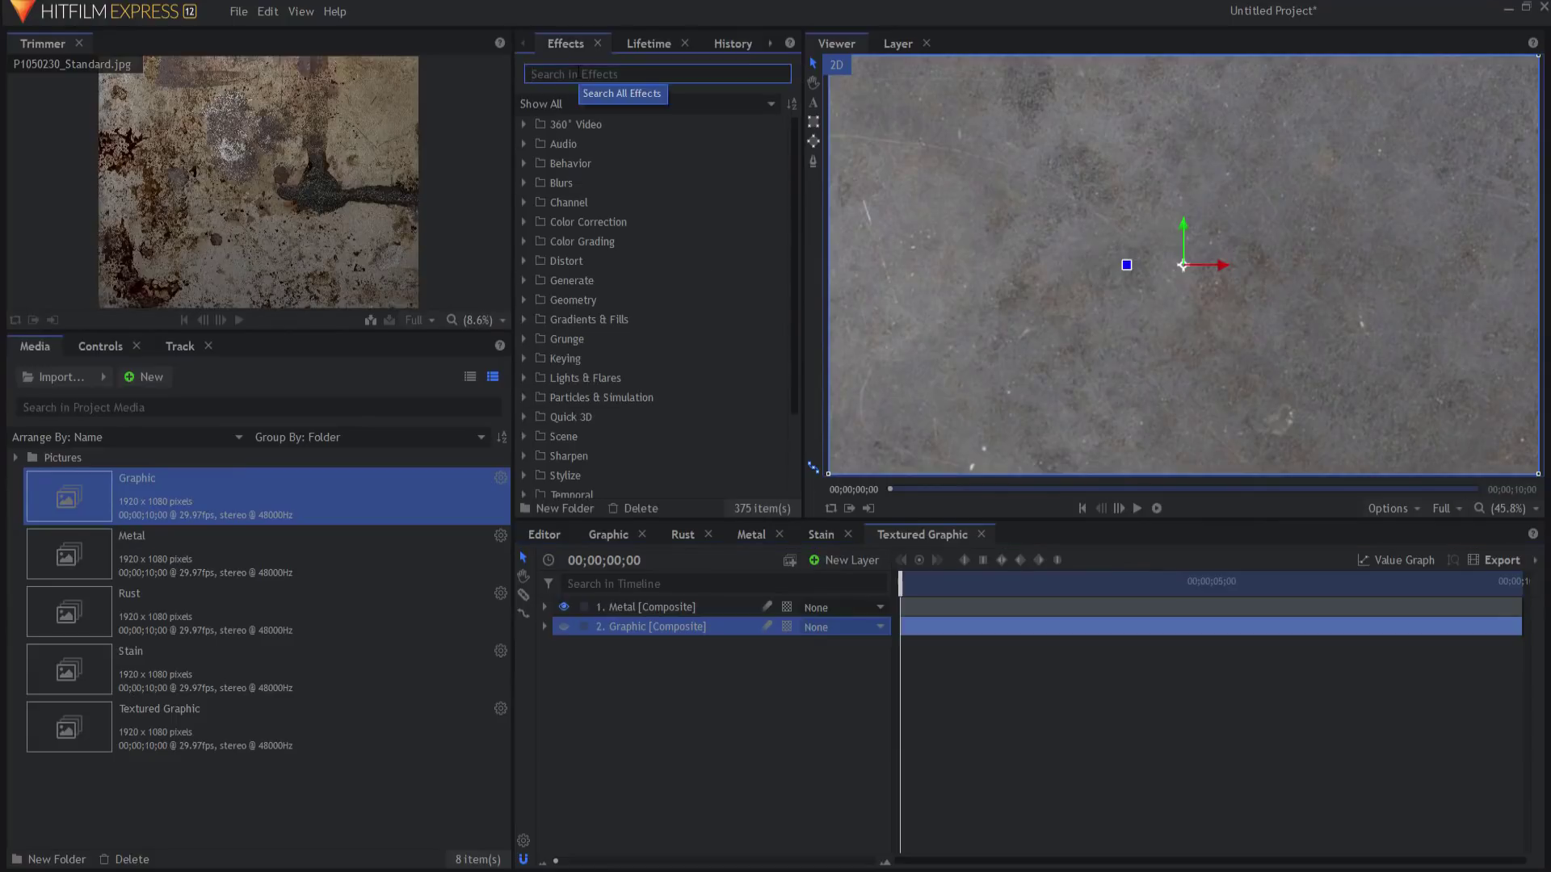
type("set")
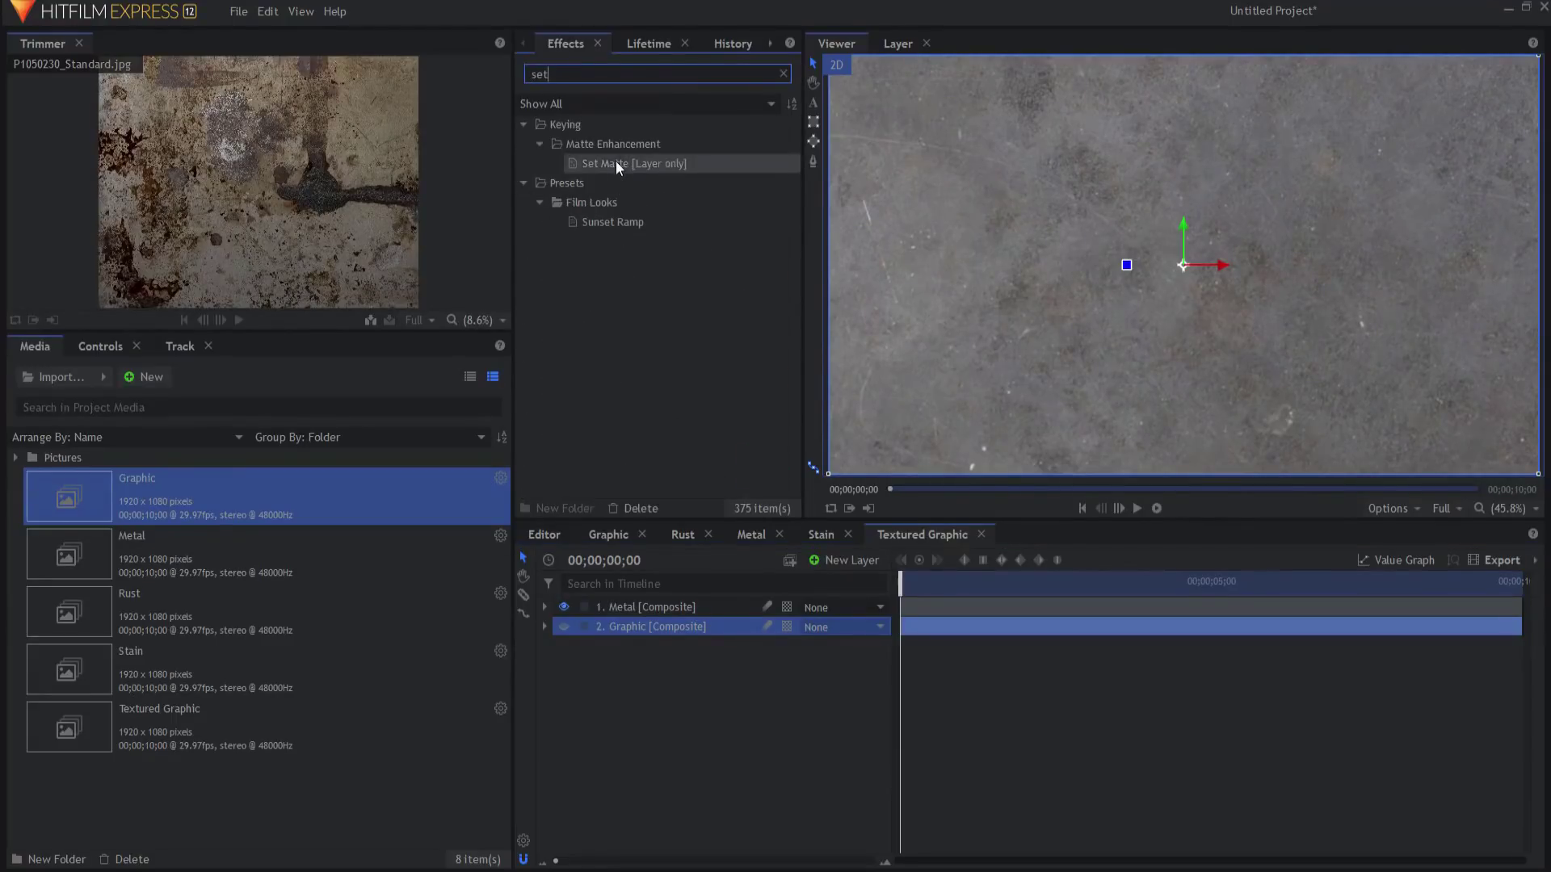
left_click_drag(615, 163, 657, 605)
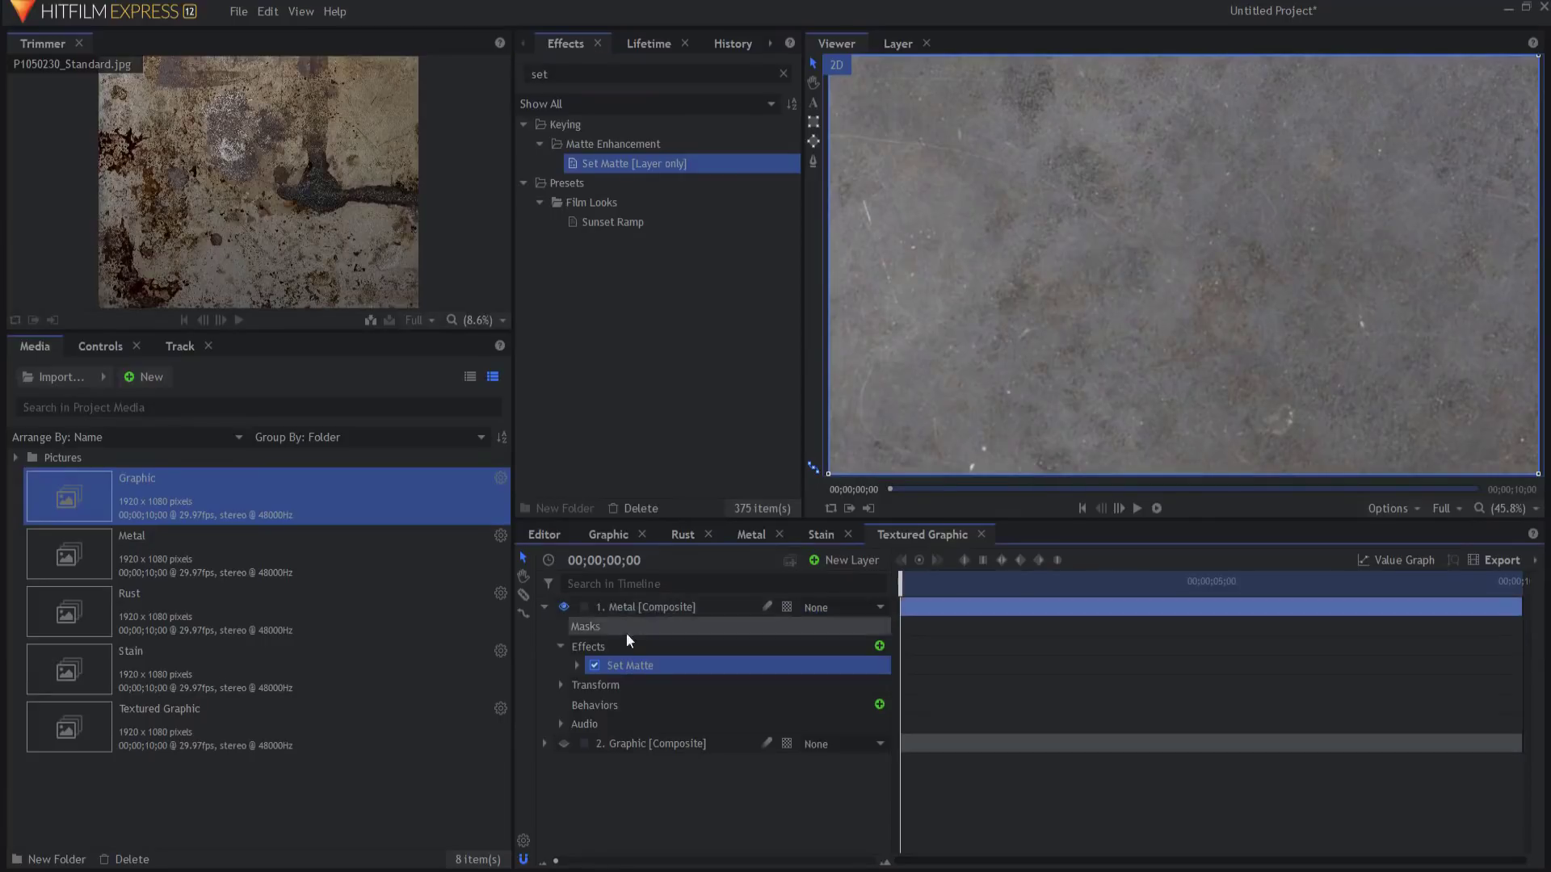
left_click(576, 664)
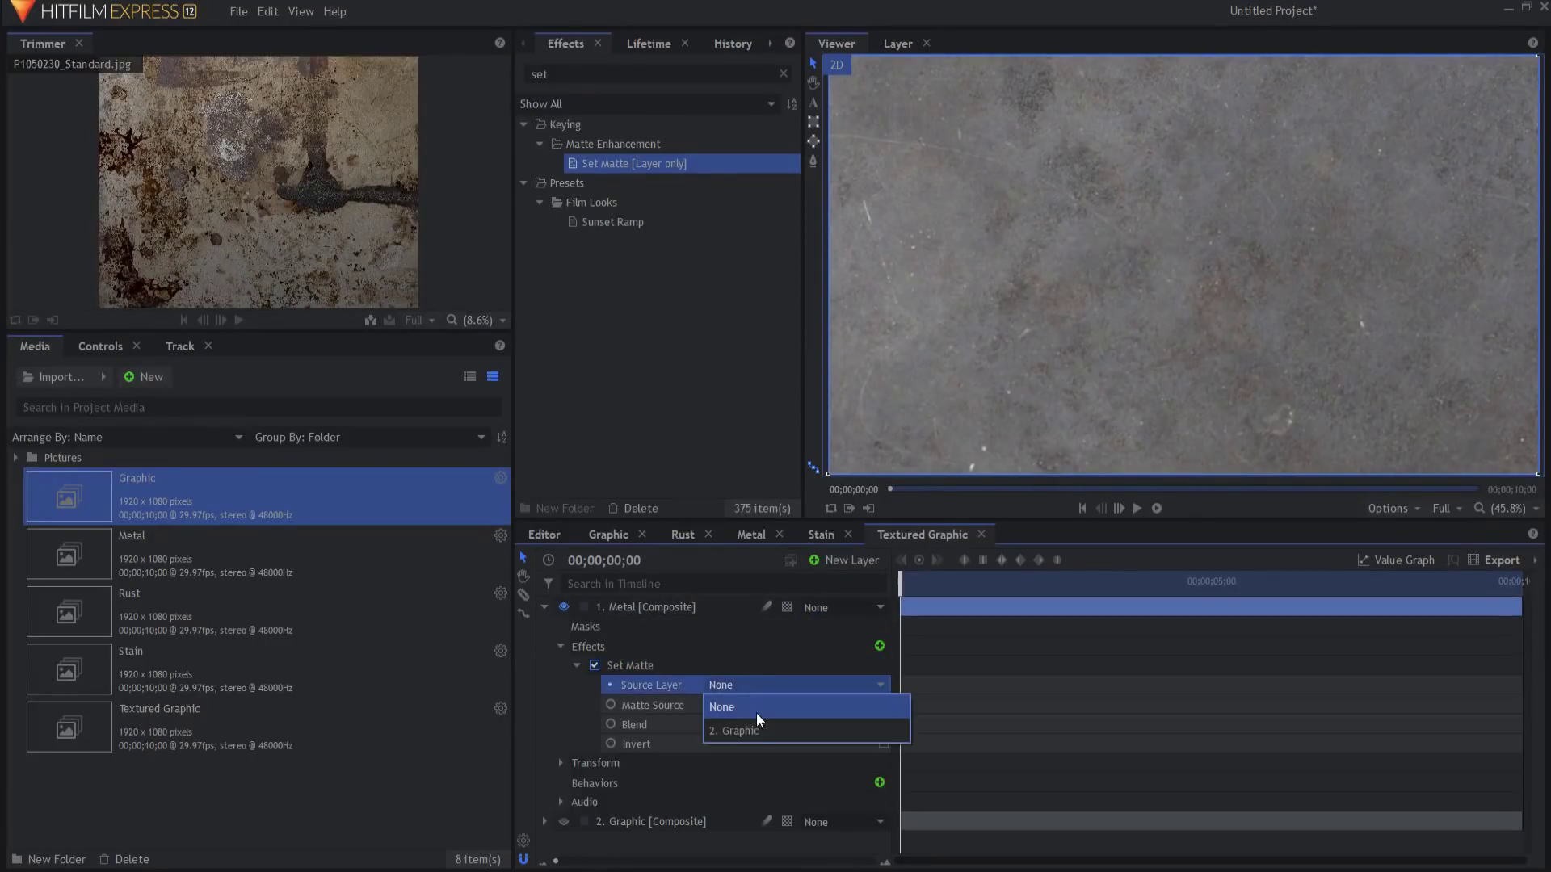
left_click(754, 732)
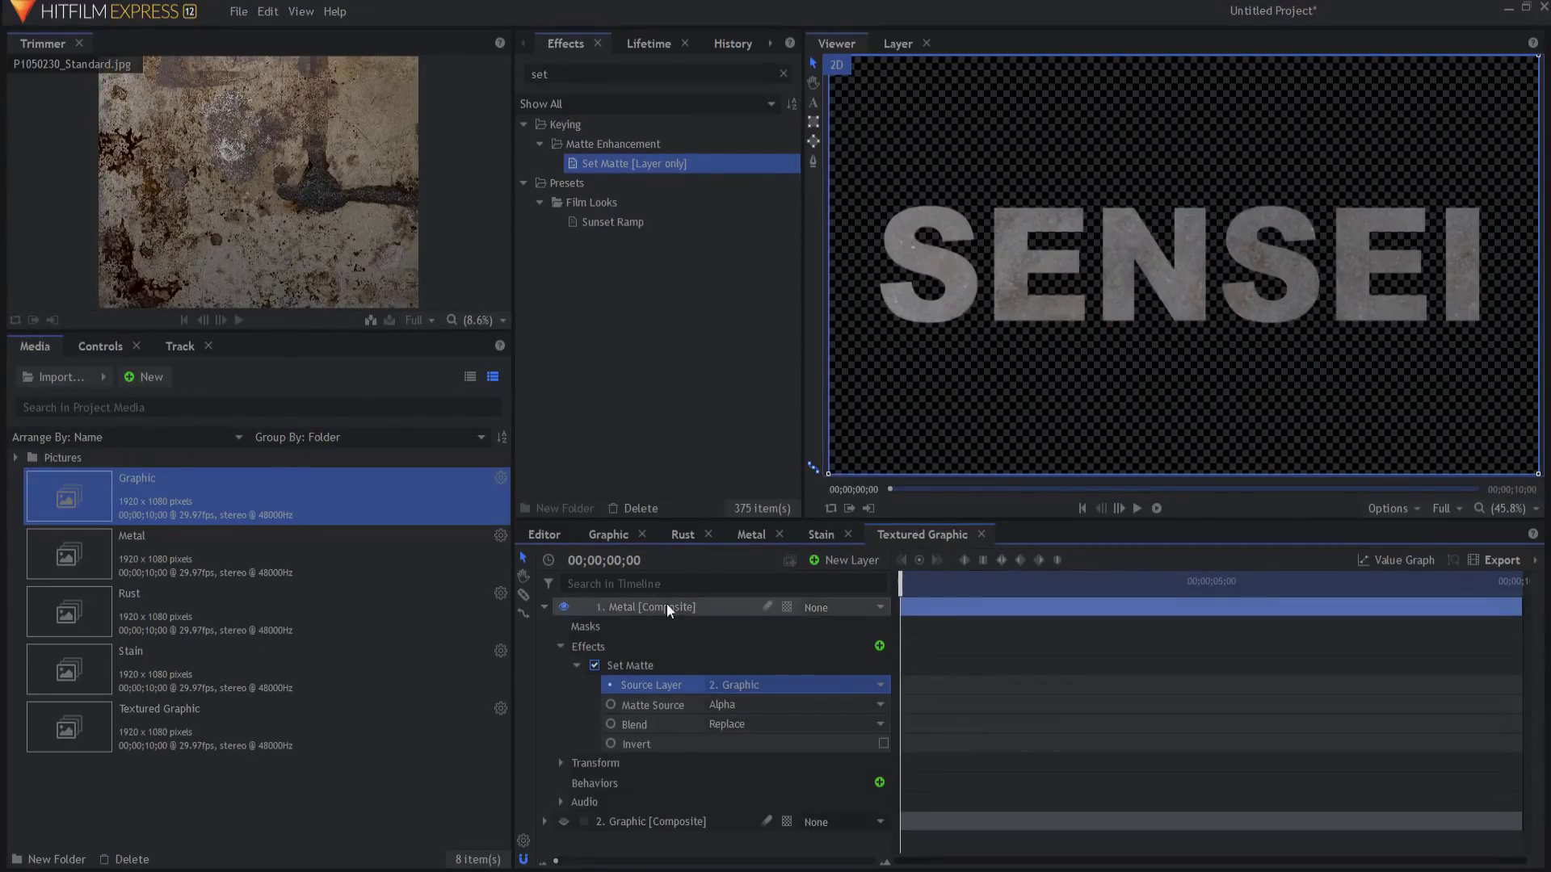
left_click(543, 607)
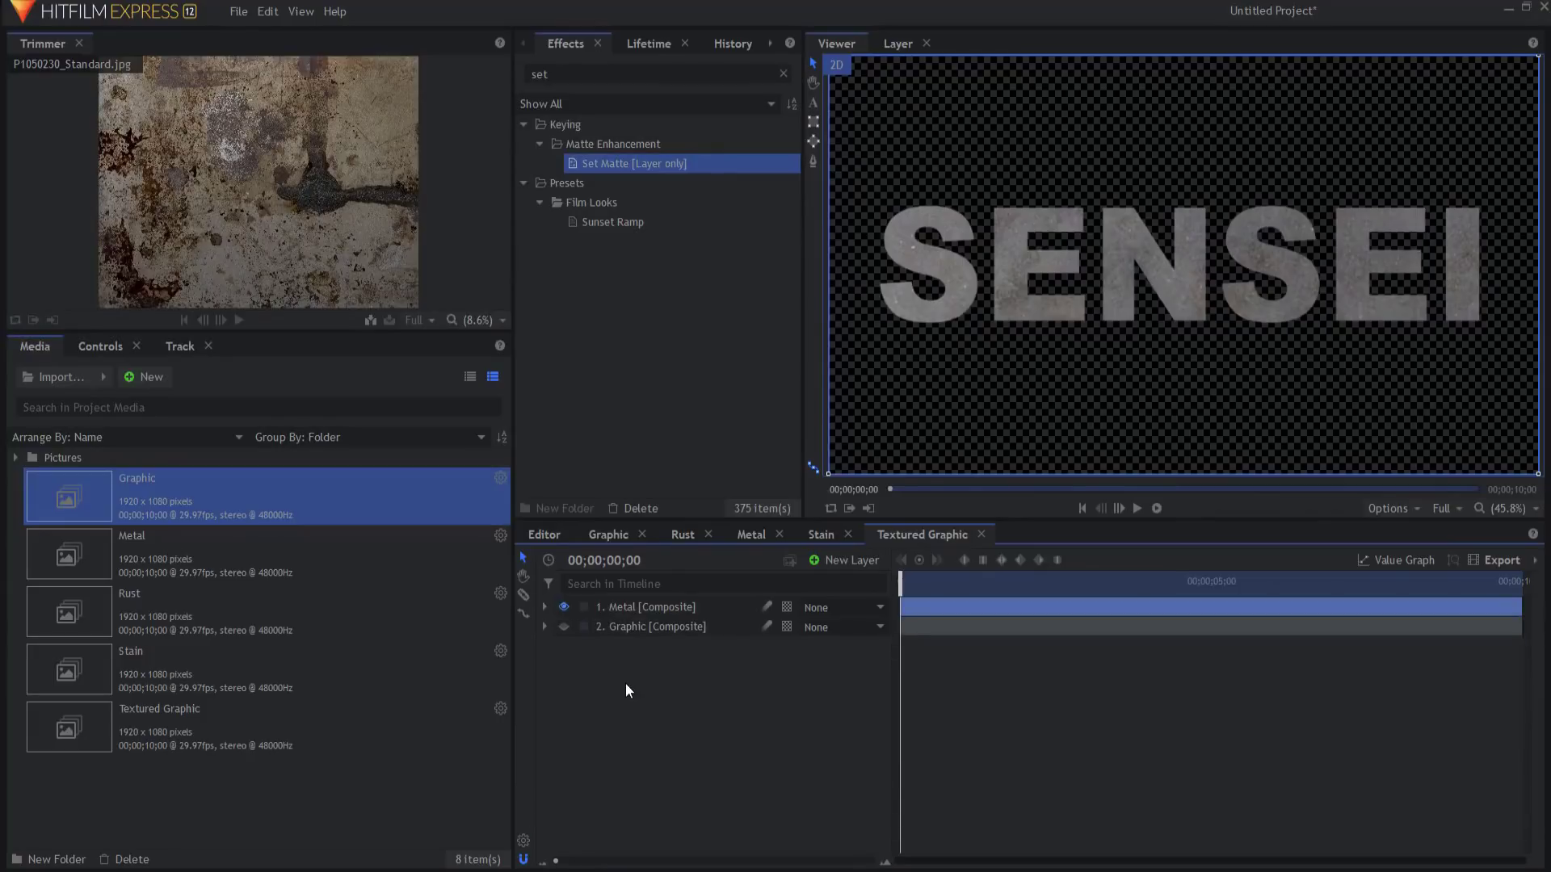
left_click(626, 684)
left_click(543, 607)
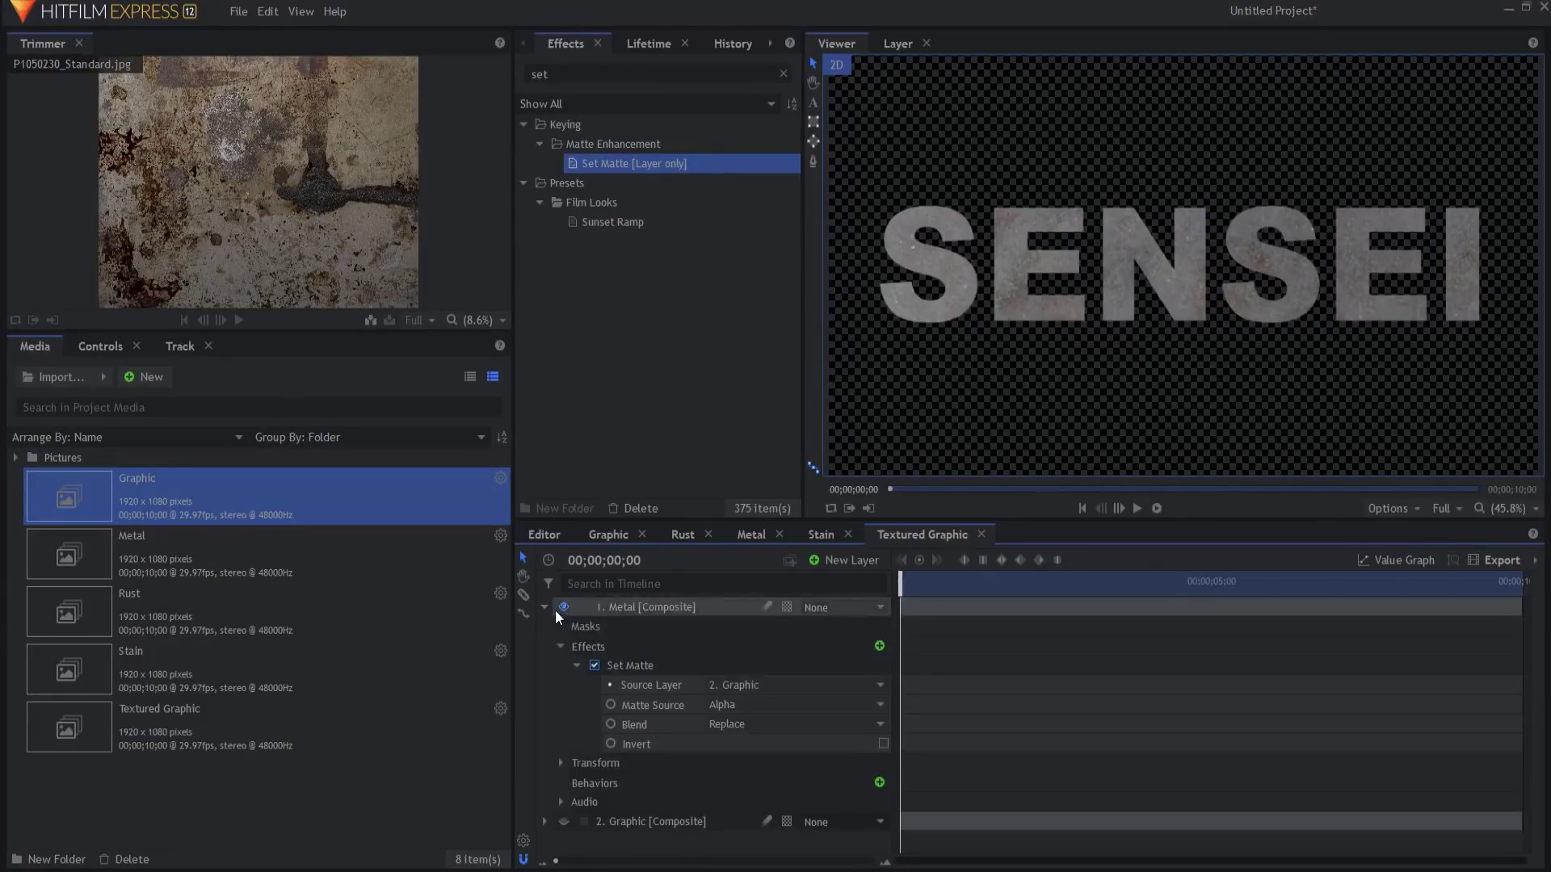
- Find Parallax in Effects with 'para' and drop it onto the Metal layer below Set Matte
left_click(577, 665)
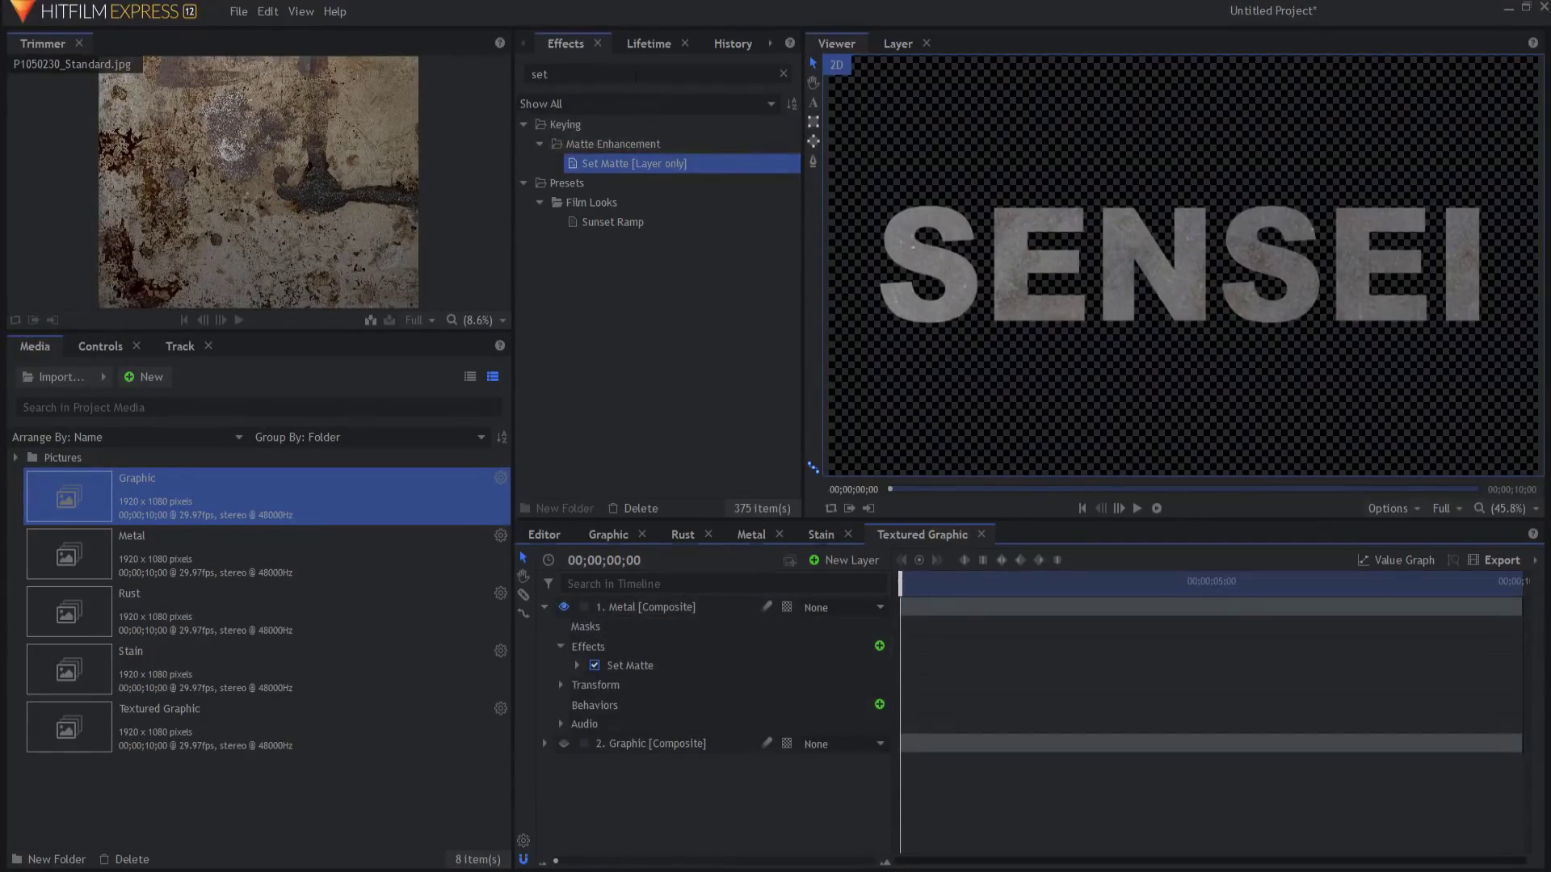
double_click(565, 73)
type("para")
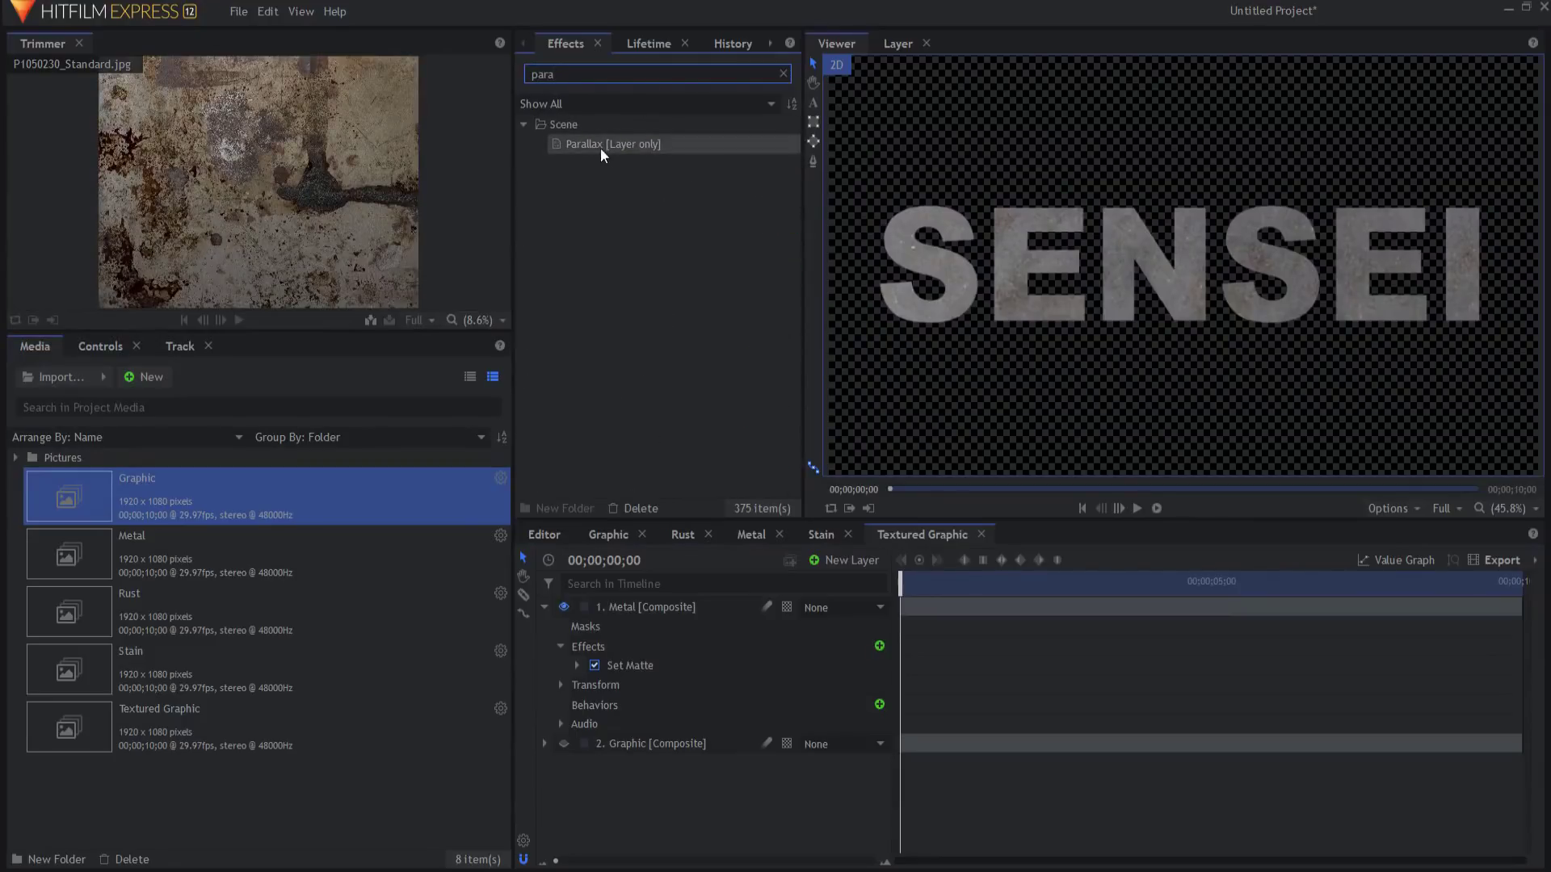
left_click_drag(601, 149, 602, 173)
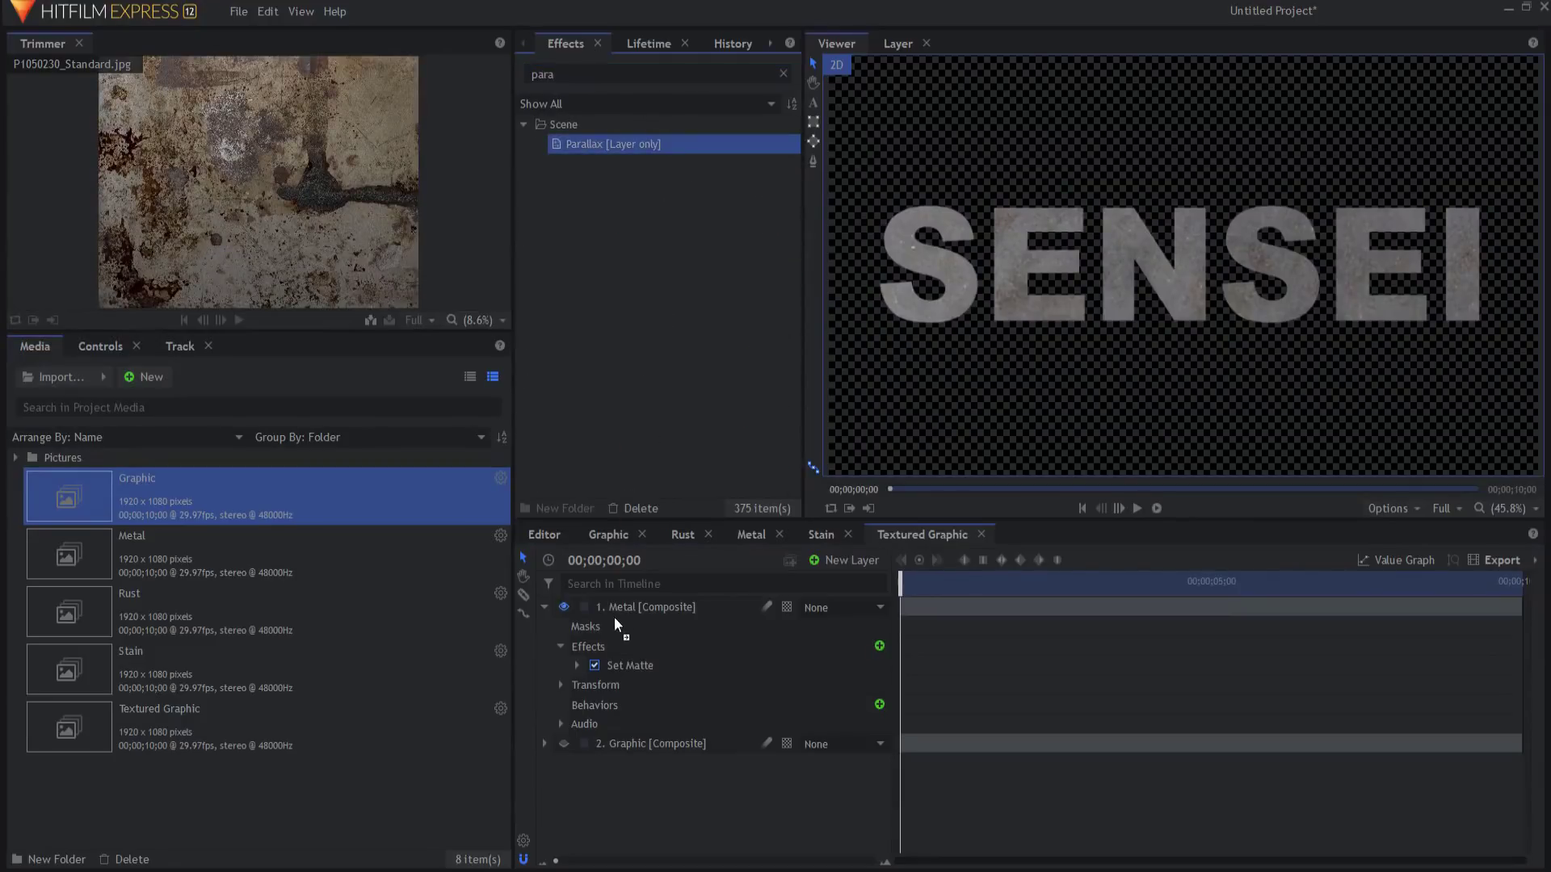
left_click_drag(614, 617, 579, 688)
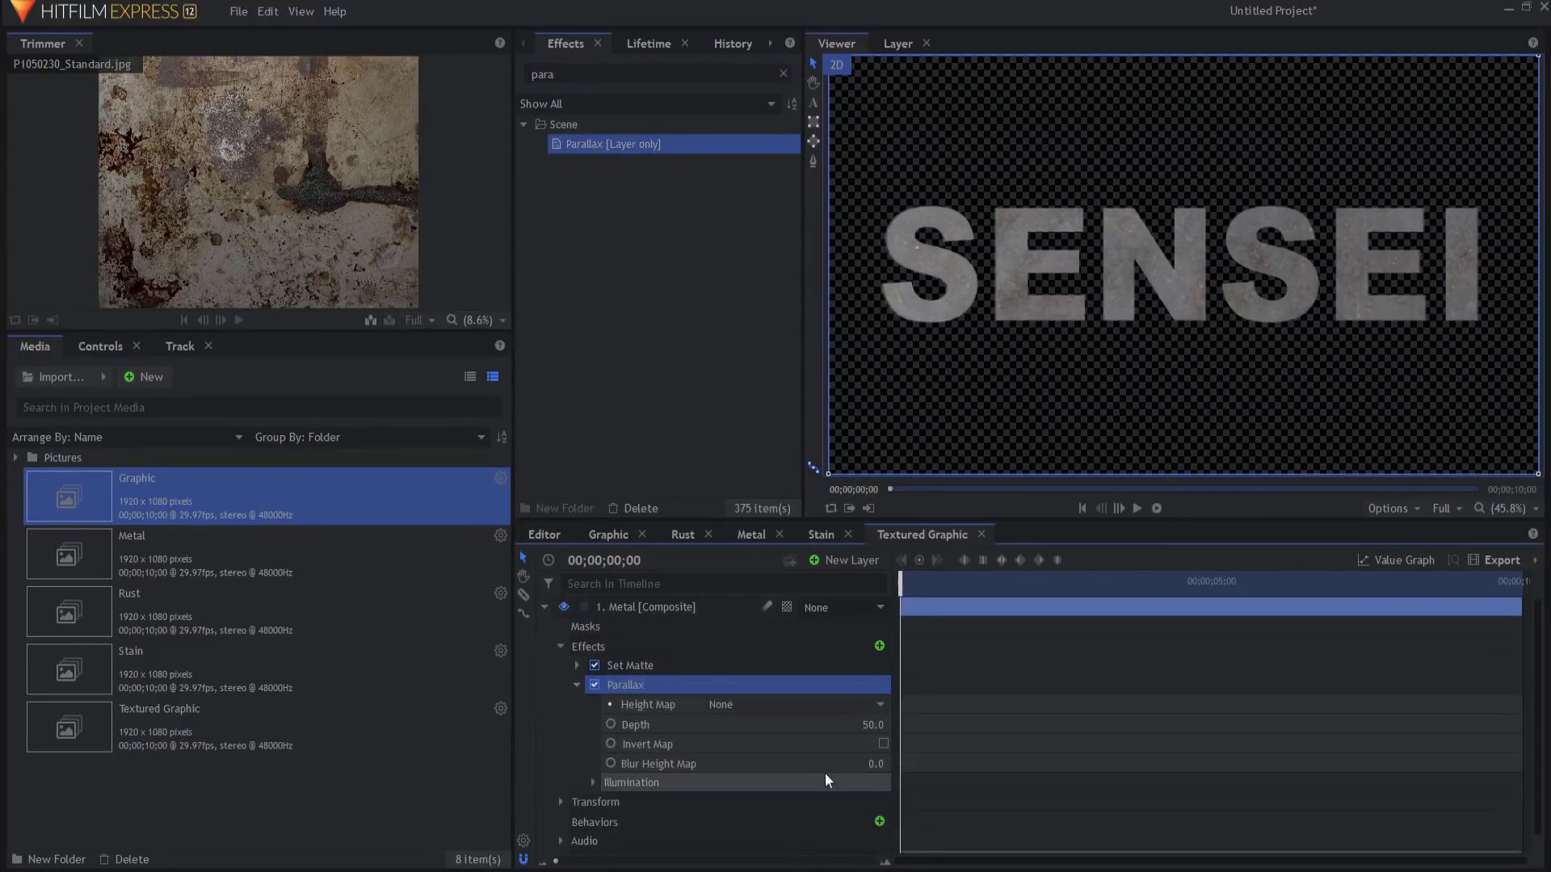
- Tick Invert Map and set the Parallax Depth to 10
left_click(884, 744)
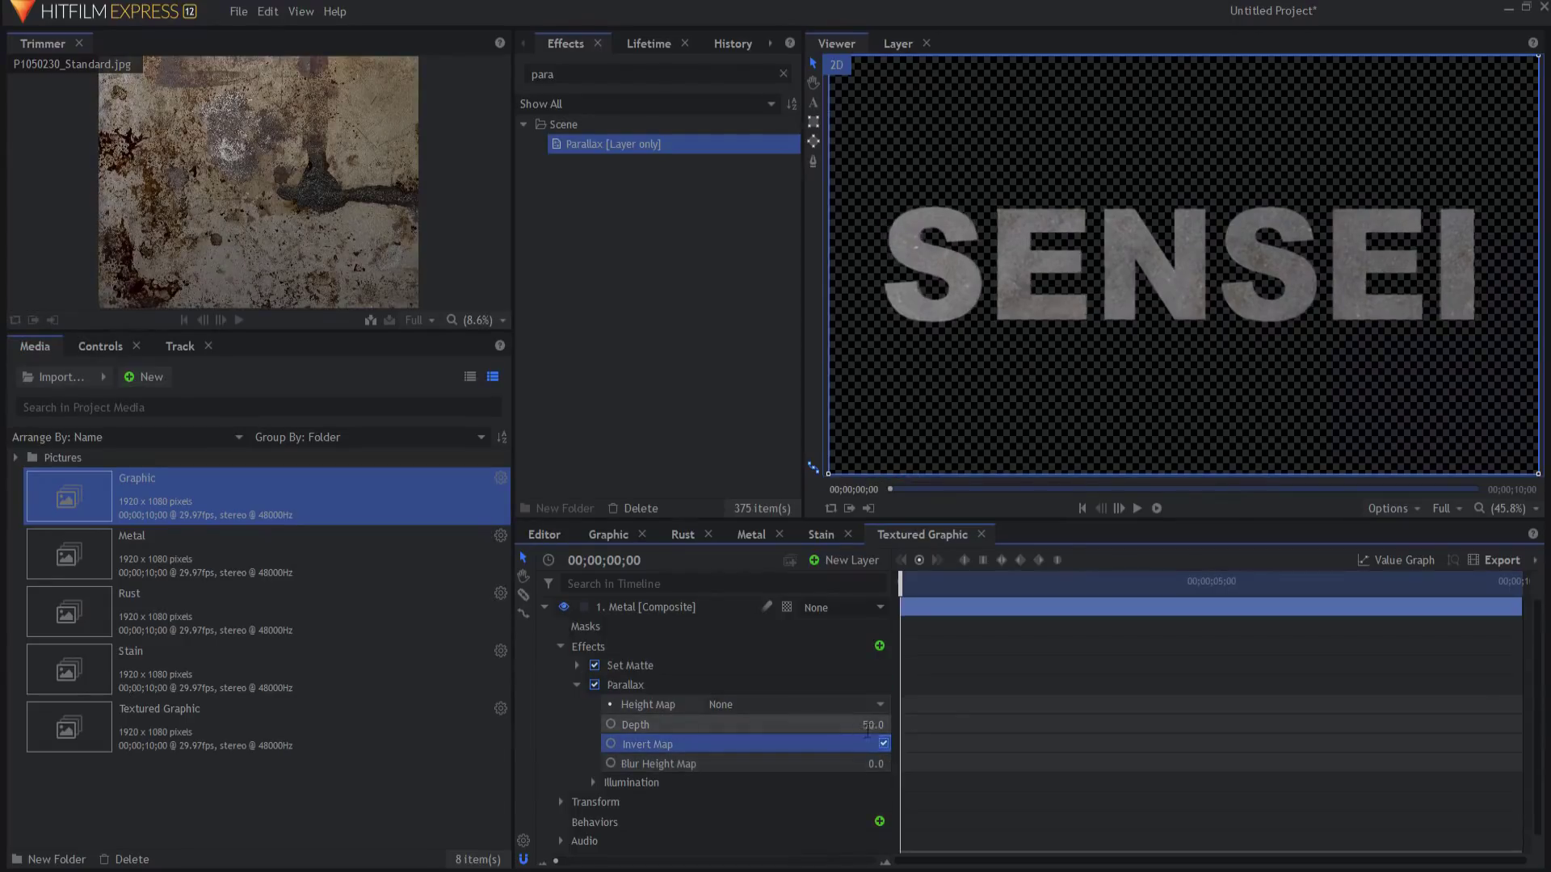
left_click(866, 727)
type("10")
key("Return")
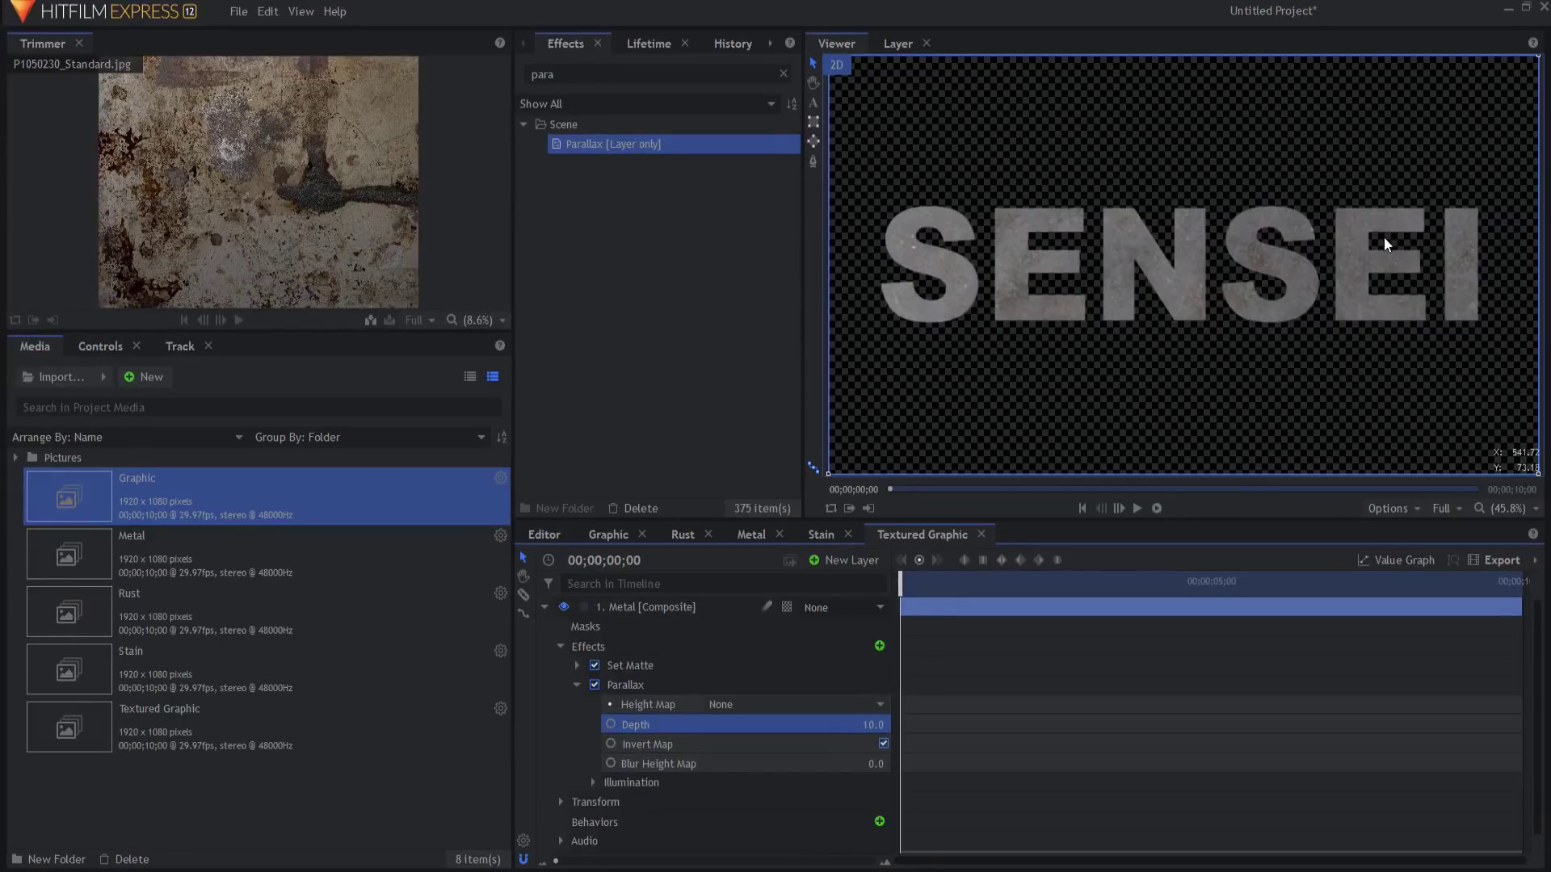
left_click(545, 606)
- Add a New Light layer and hide the viewer's floor plane guides
left_click(858, 561)
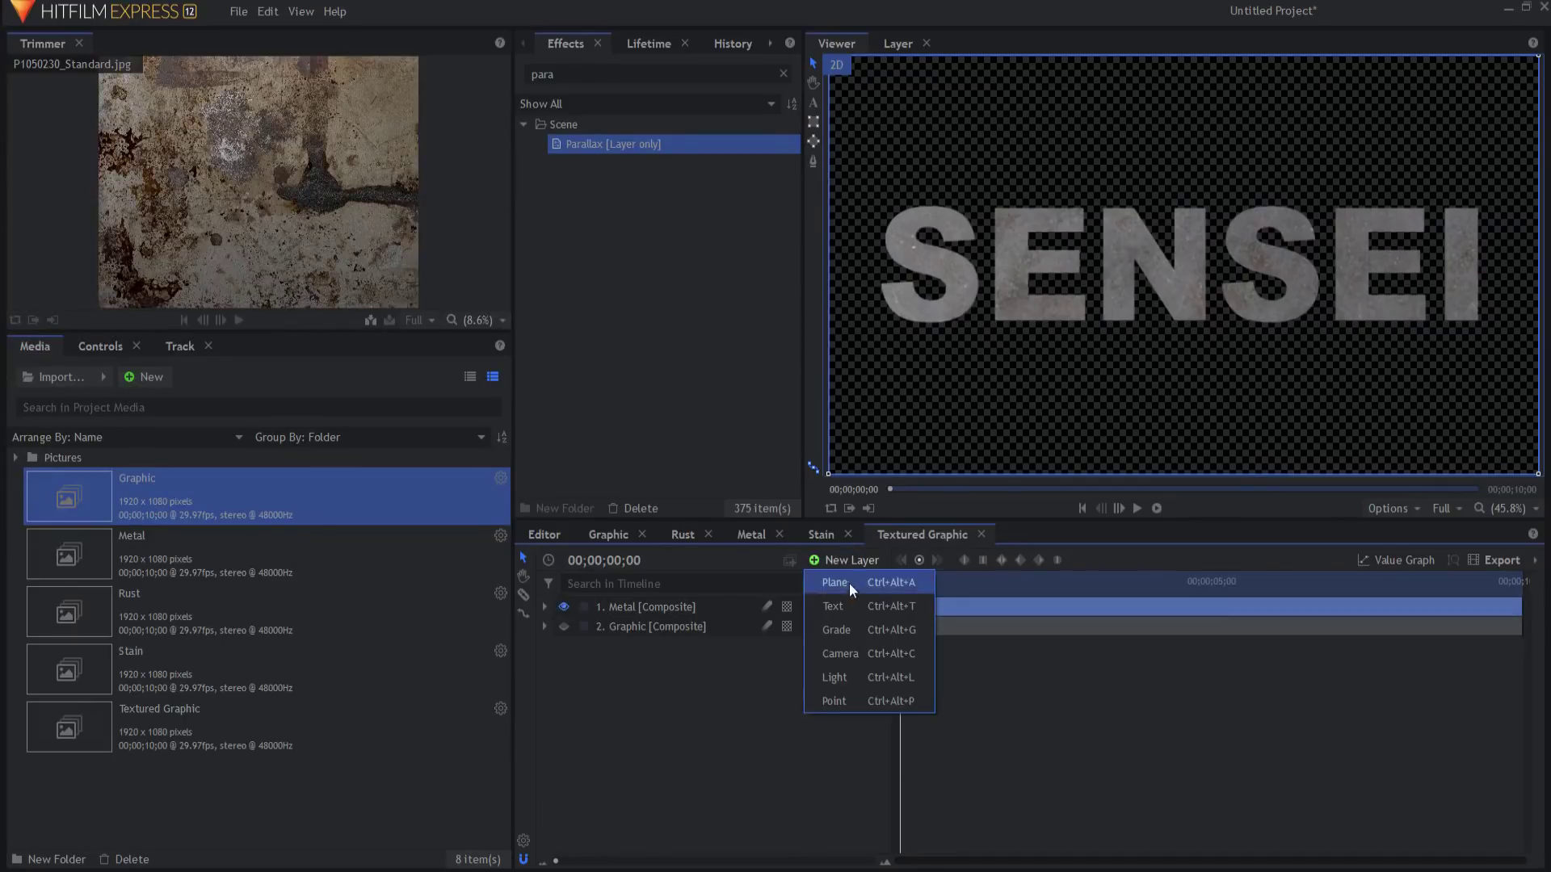
left_click(832, 676)
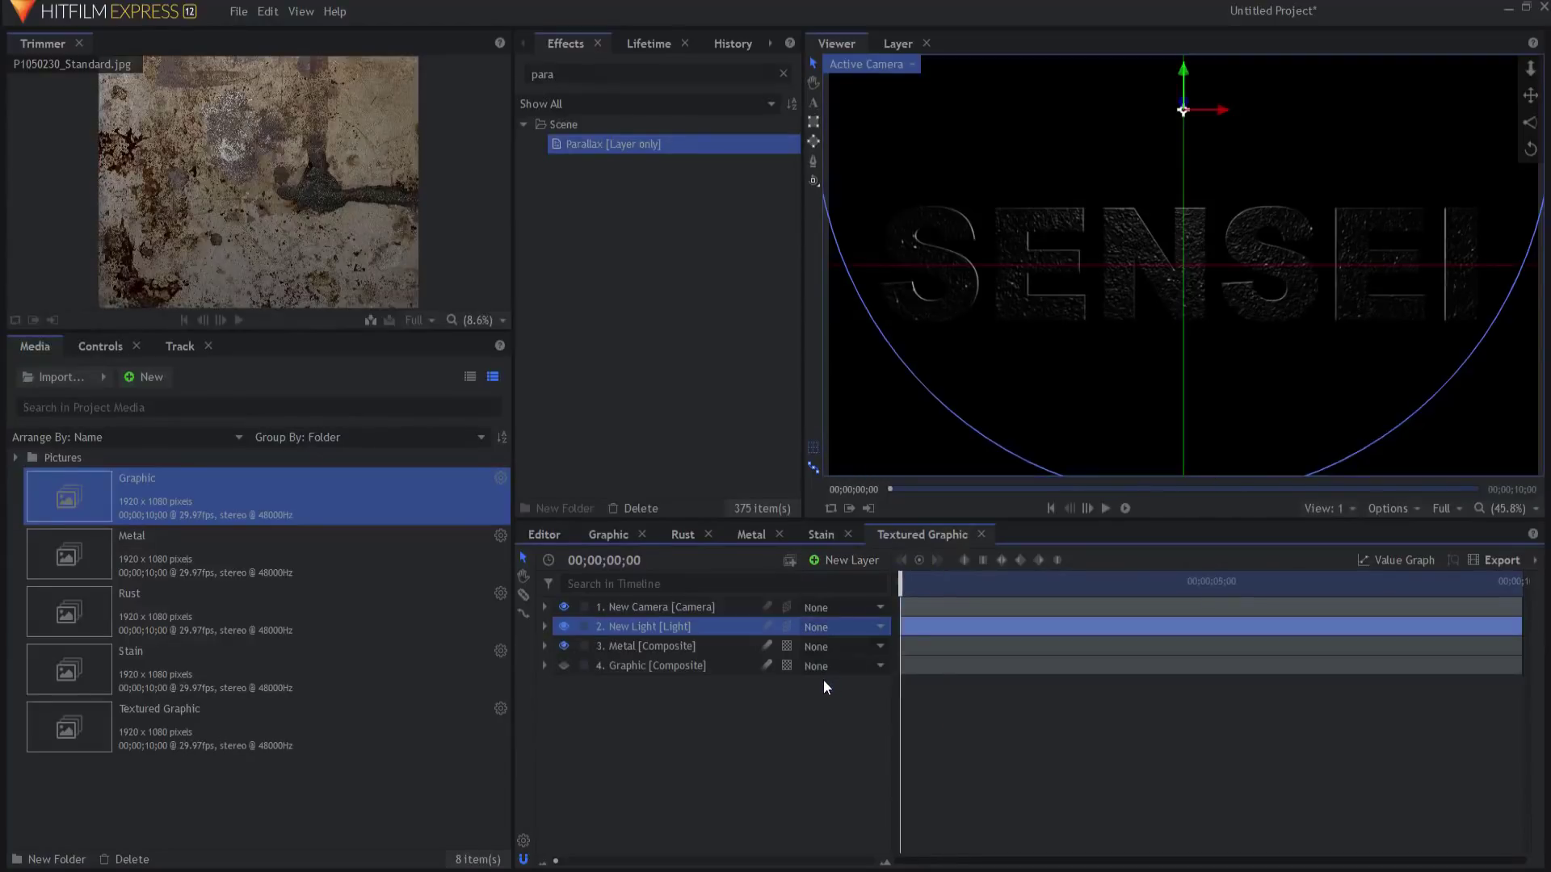
left_click(633, 610)
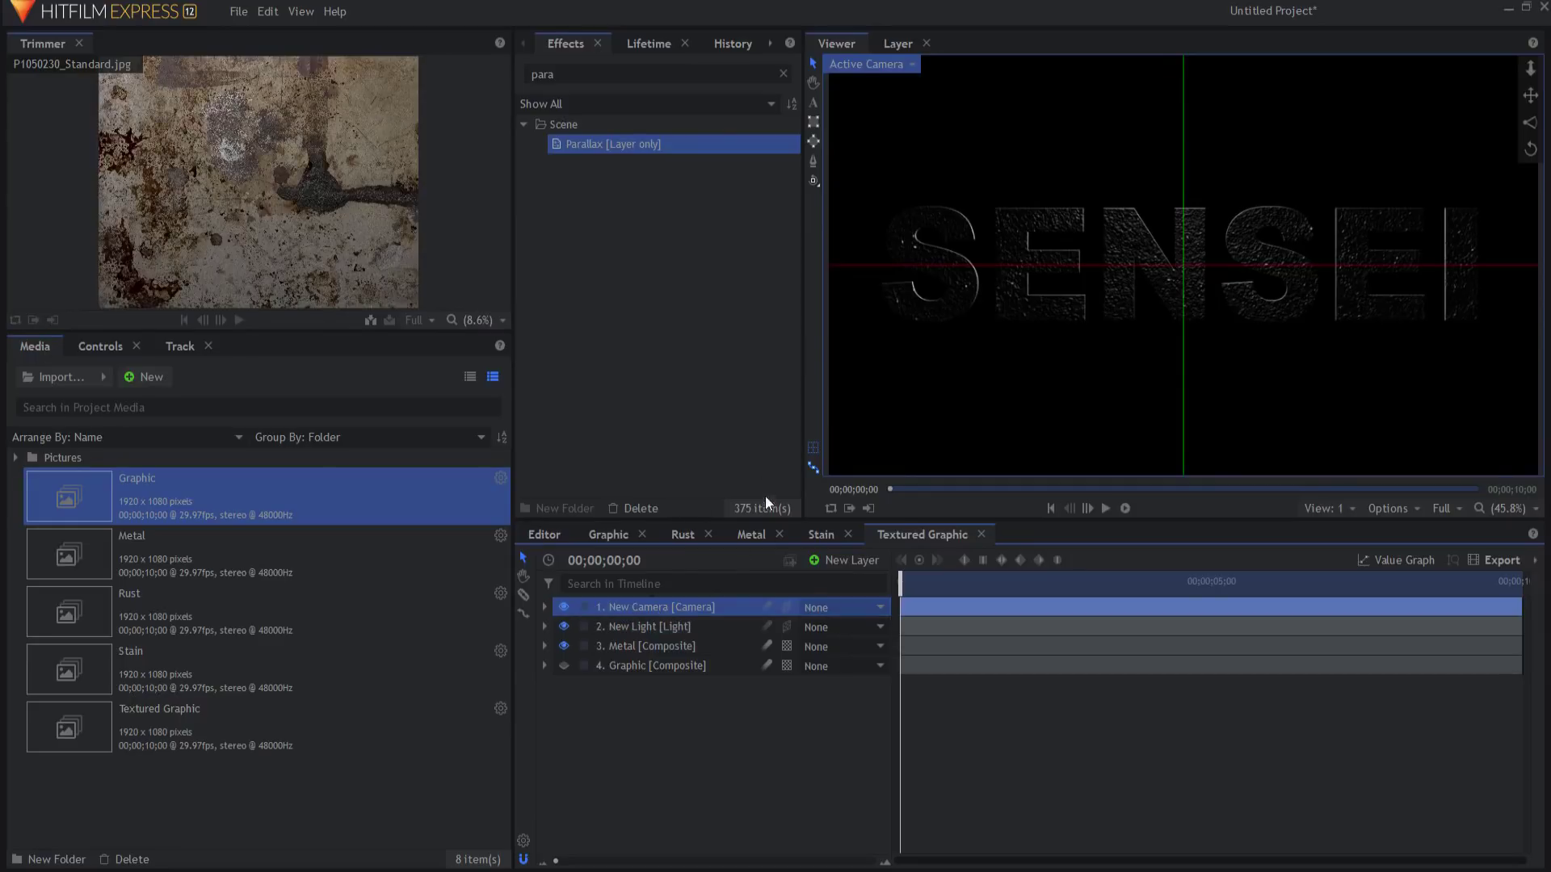
left_click(816, 445)
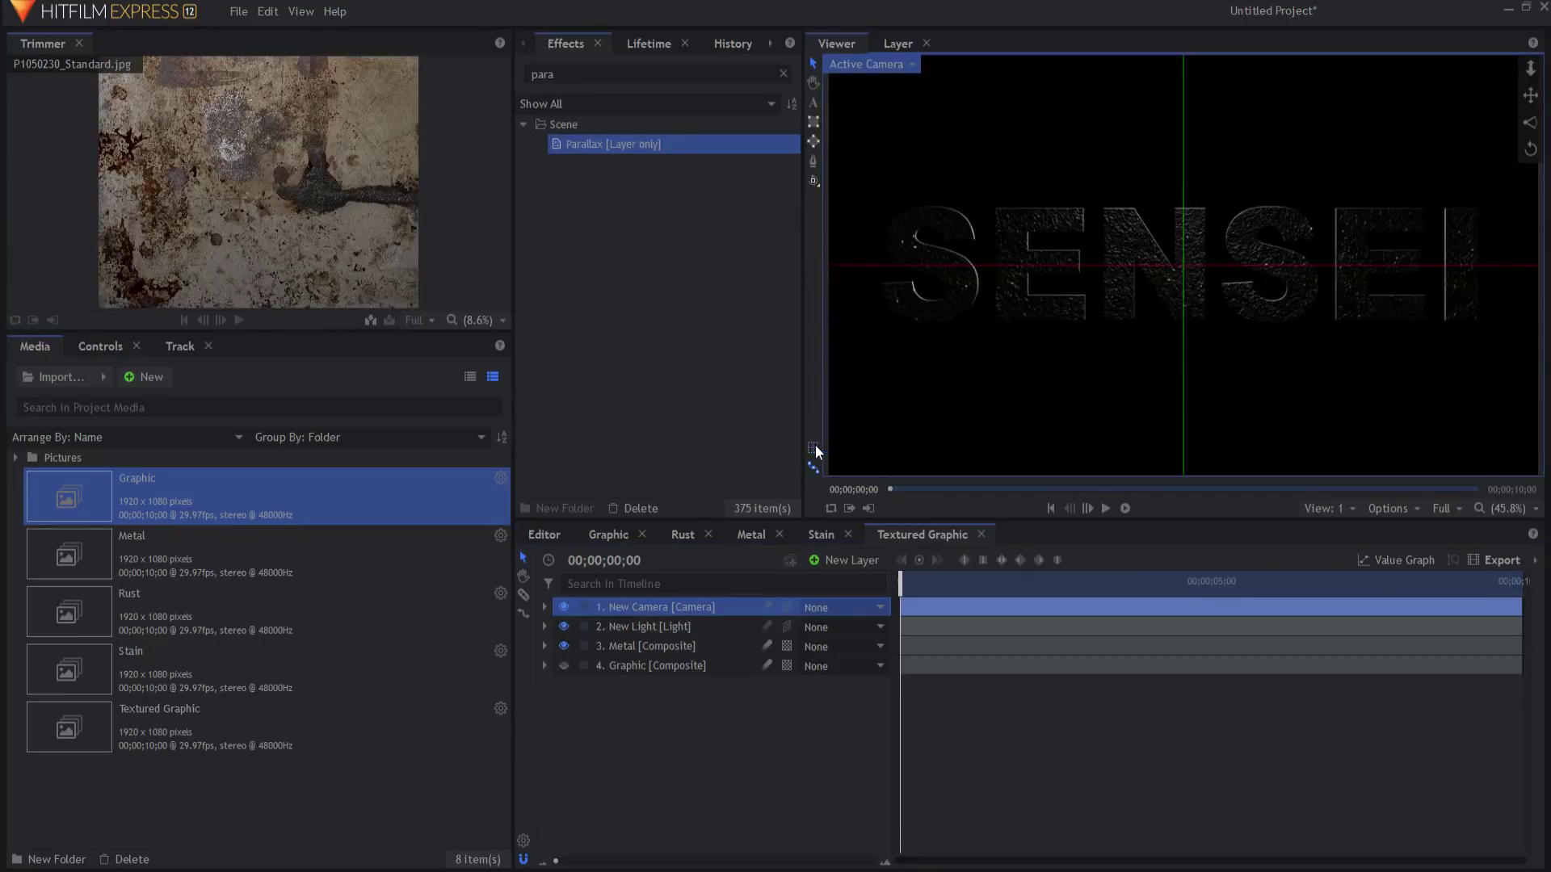
- Raise the New Light's Transform Position Z to 292
left_click(649, 627)
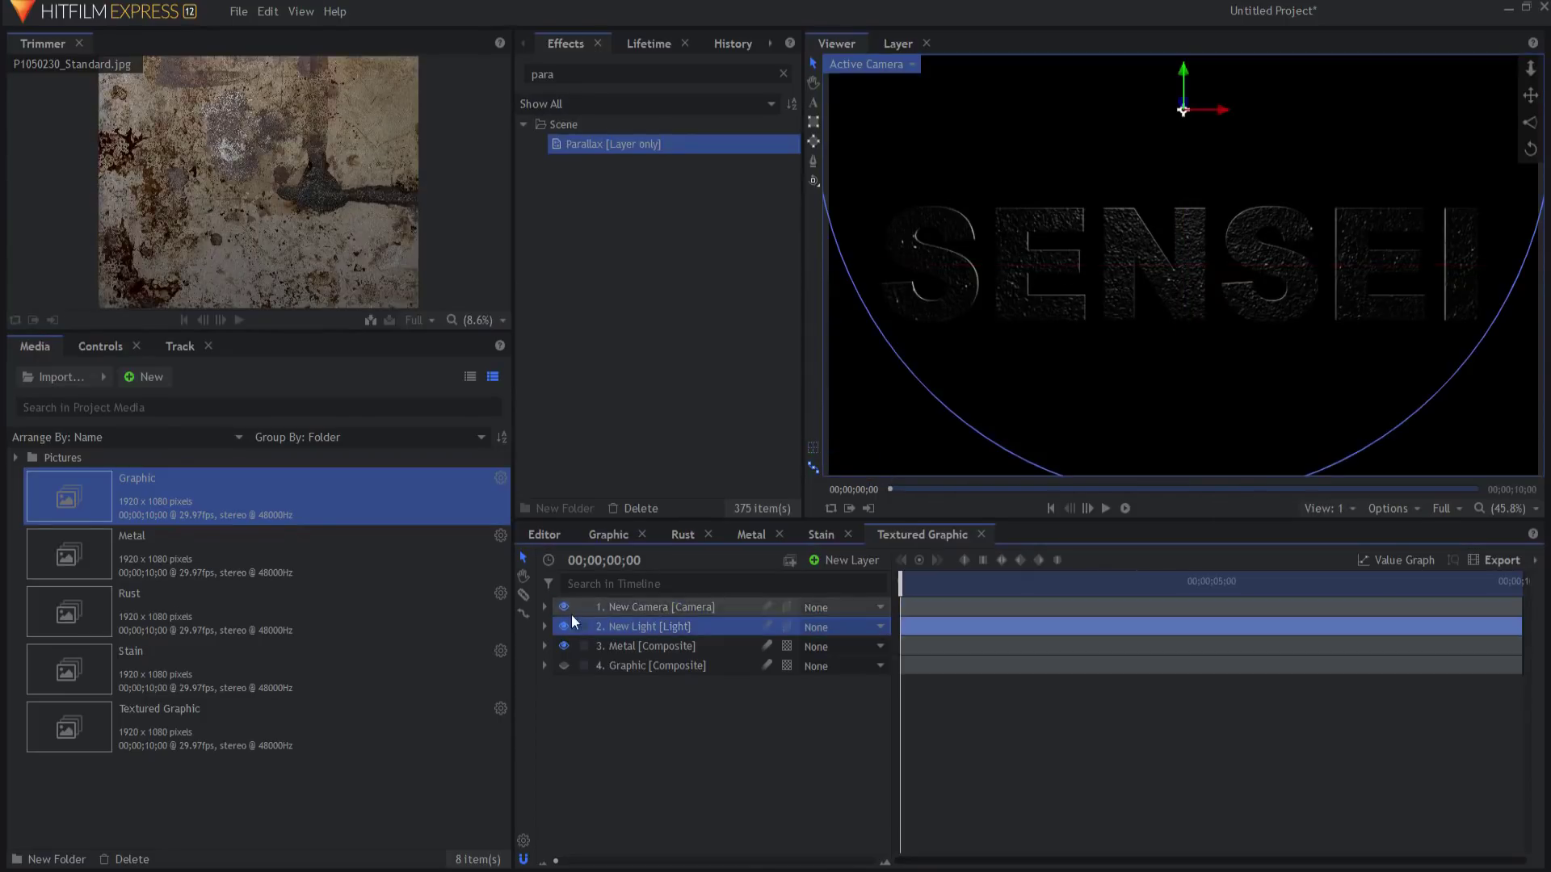
left_click(545, 627)
left_click(561, 665)
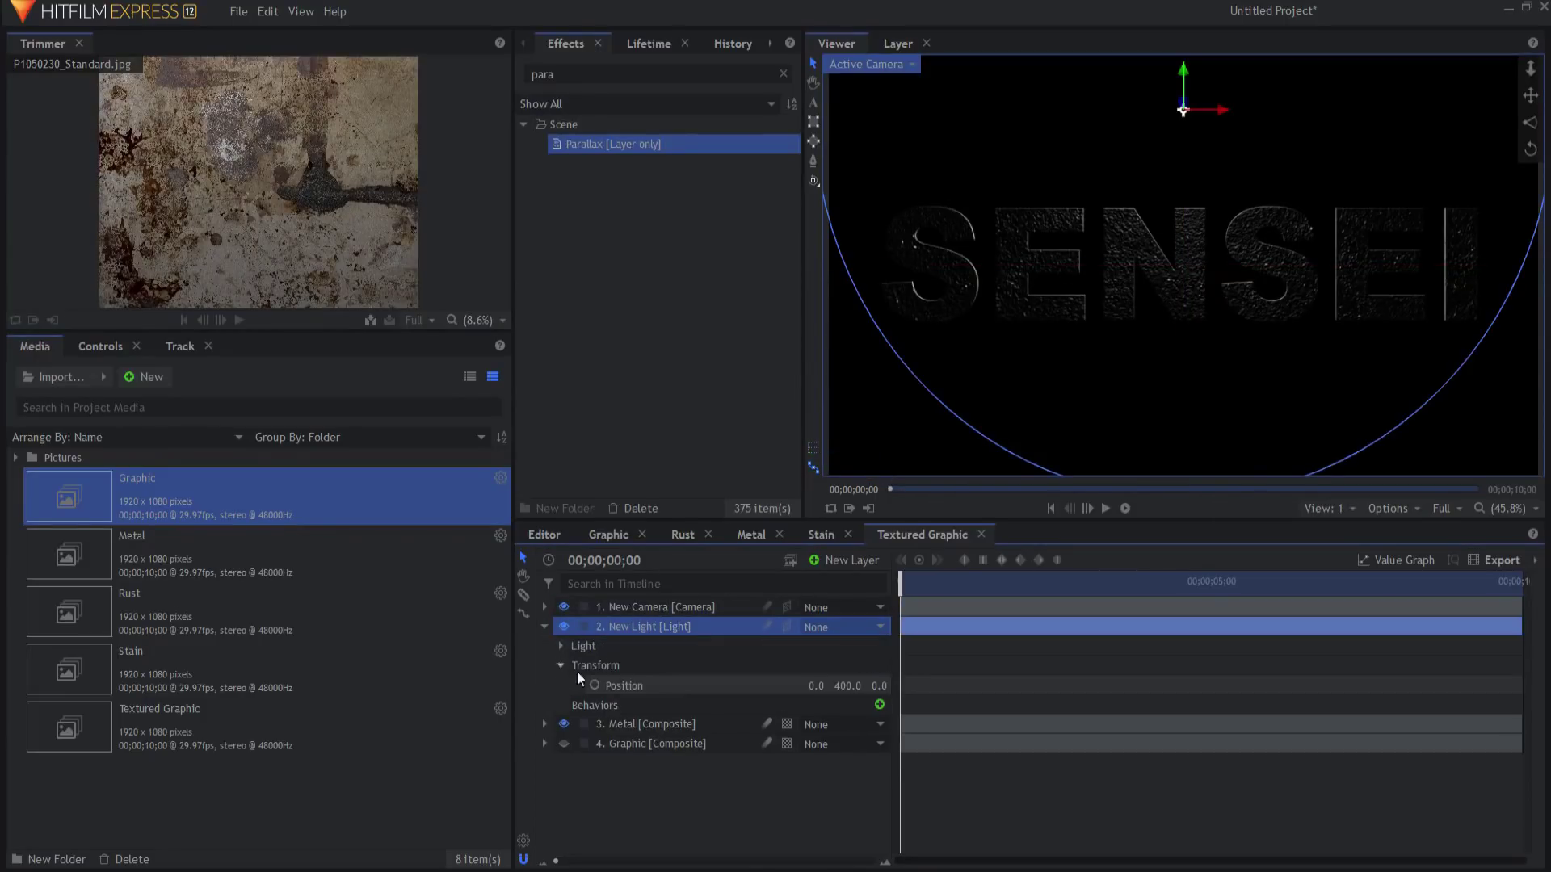
left_click_drag(876, 686, 917, 686)
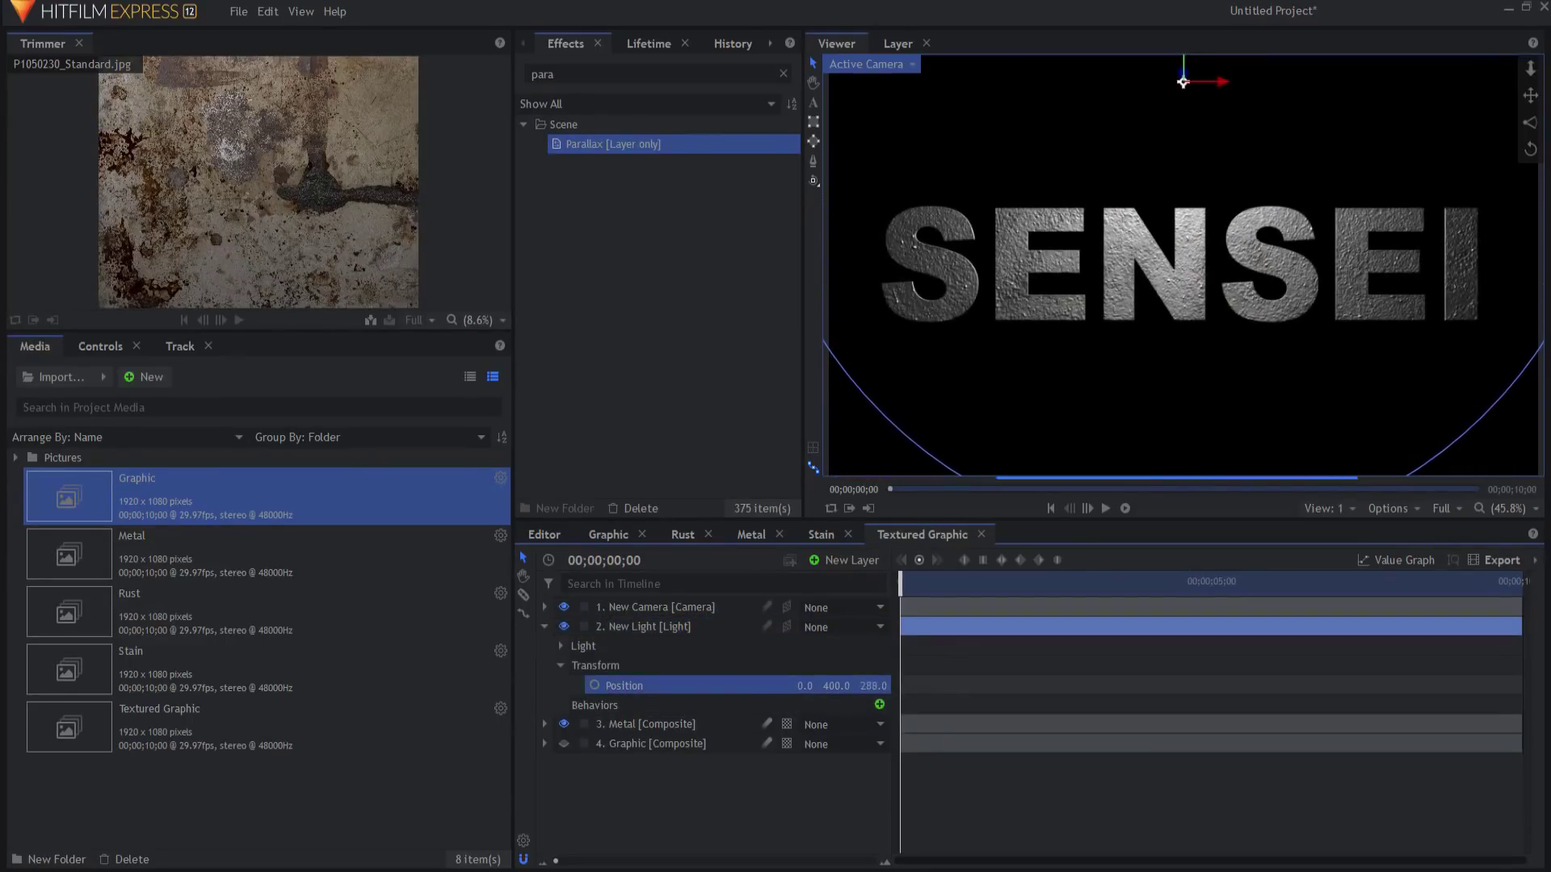
left_click(643, 628)
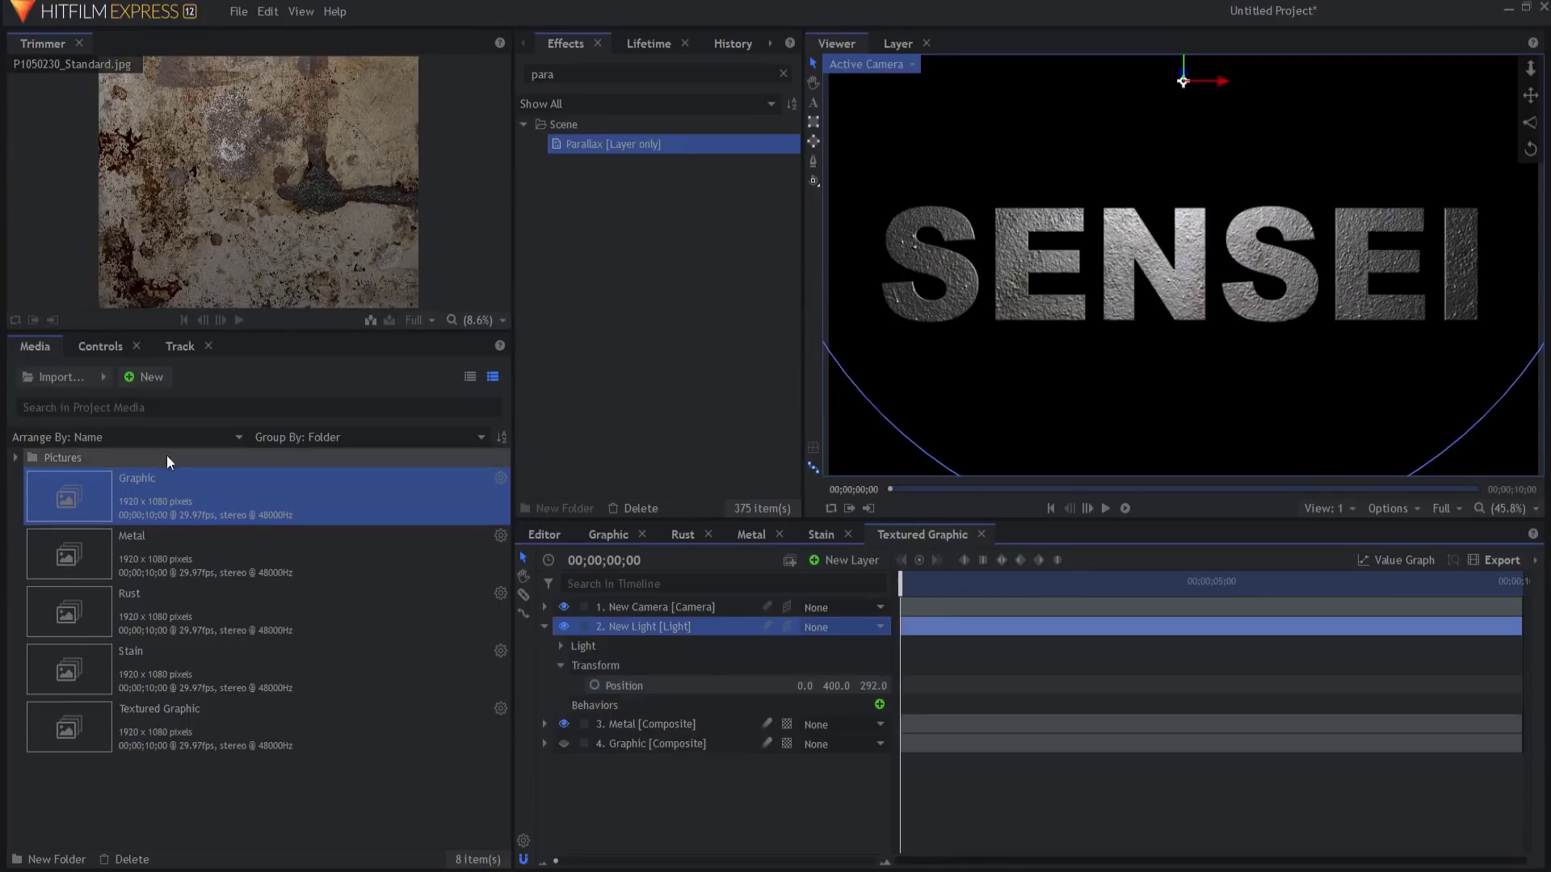
- Change the New Light's Type to Directional in its Controls settings
left_click(97, 344)
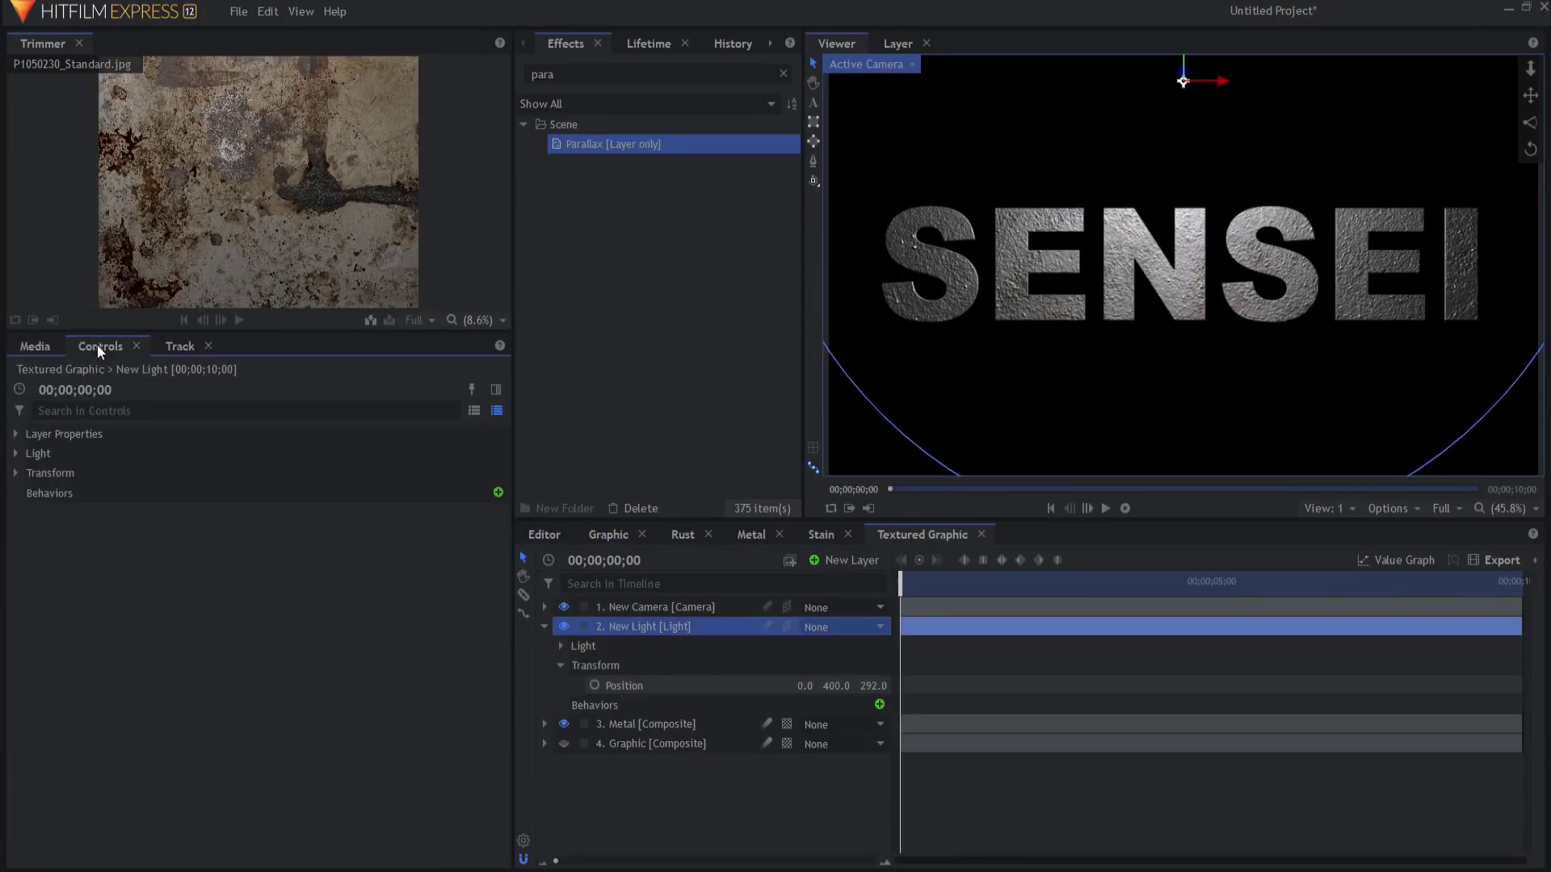
left_click(15, 453)
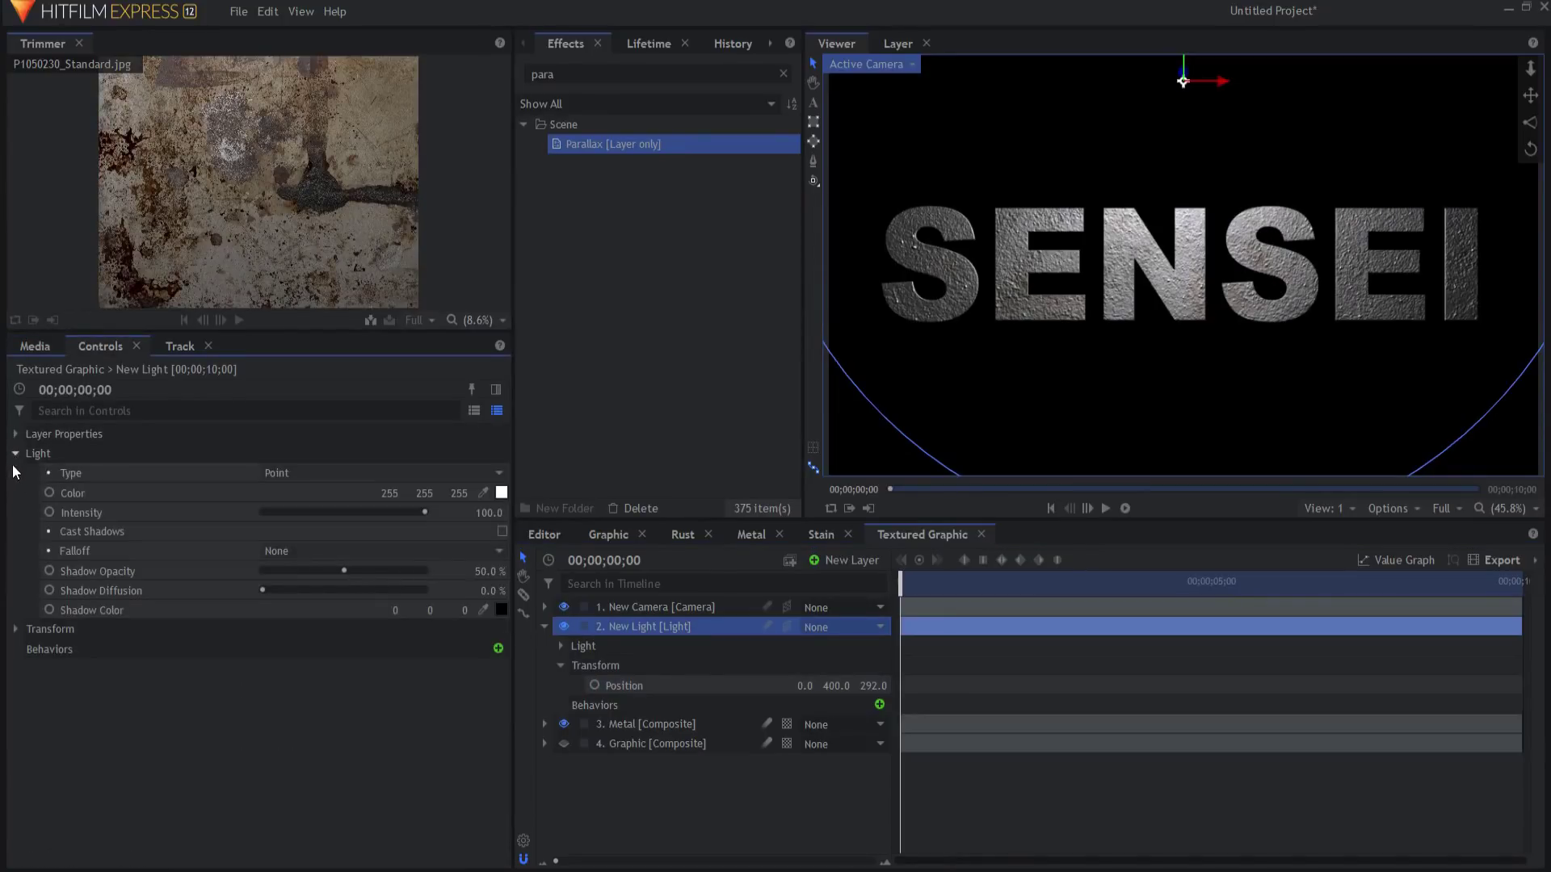
left_click(295, 474)
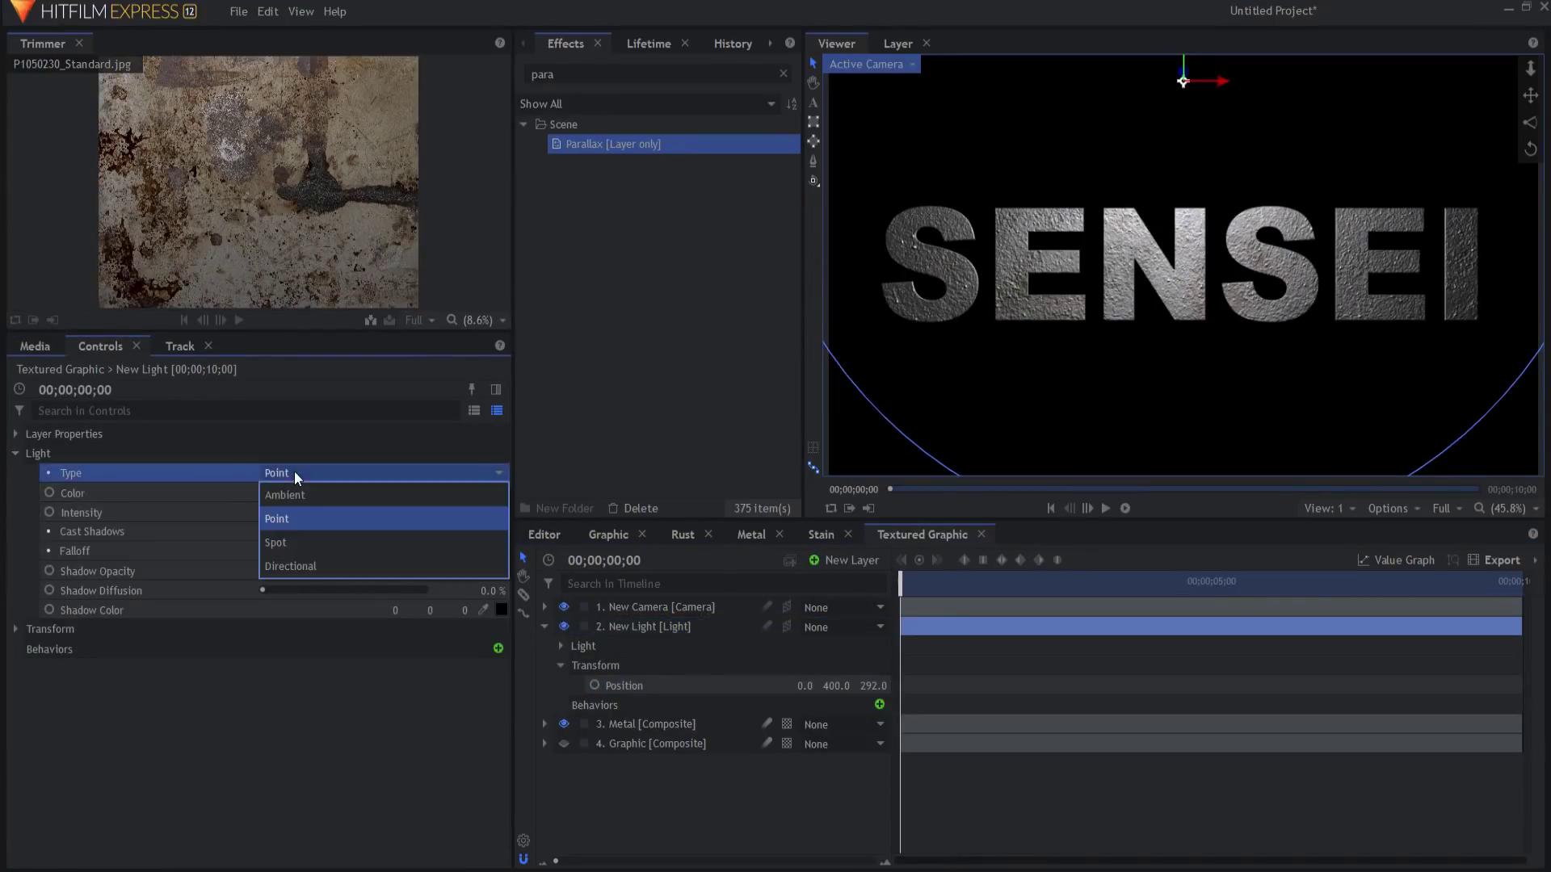
left_click(302, 566)
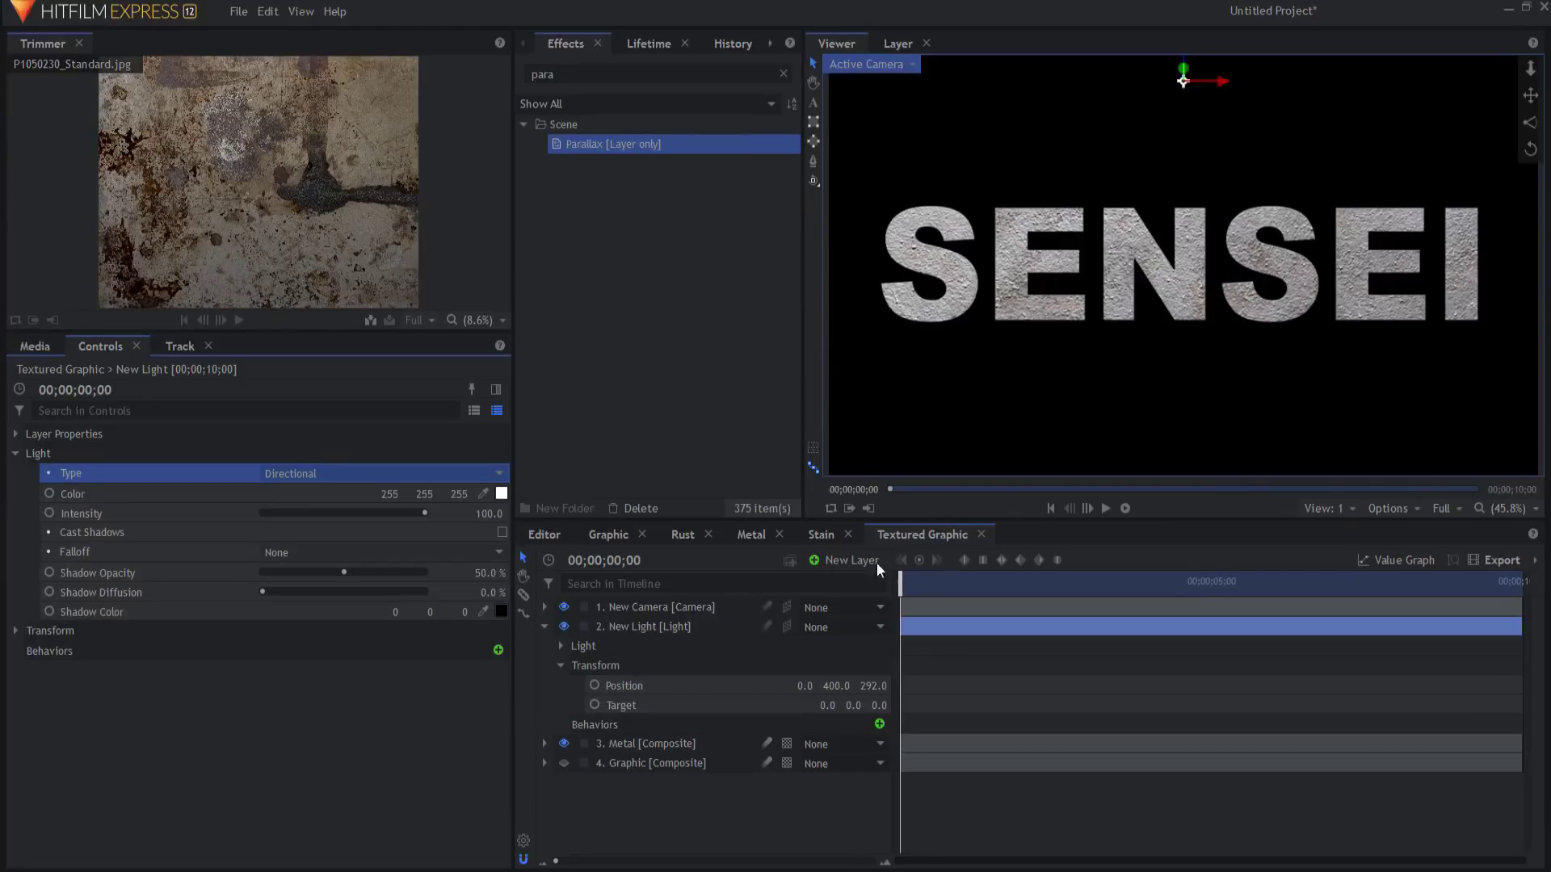
left_click(544, 627)
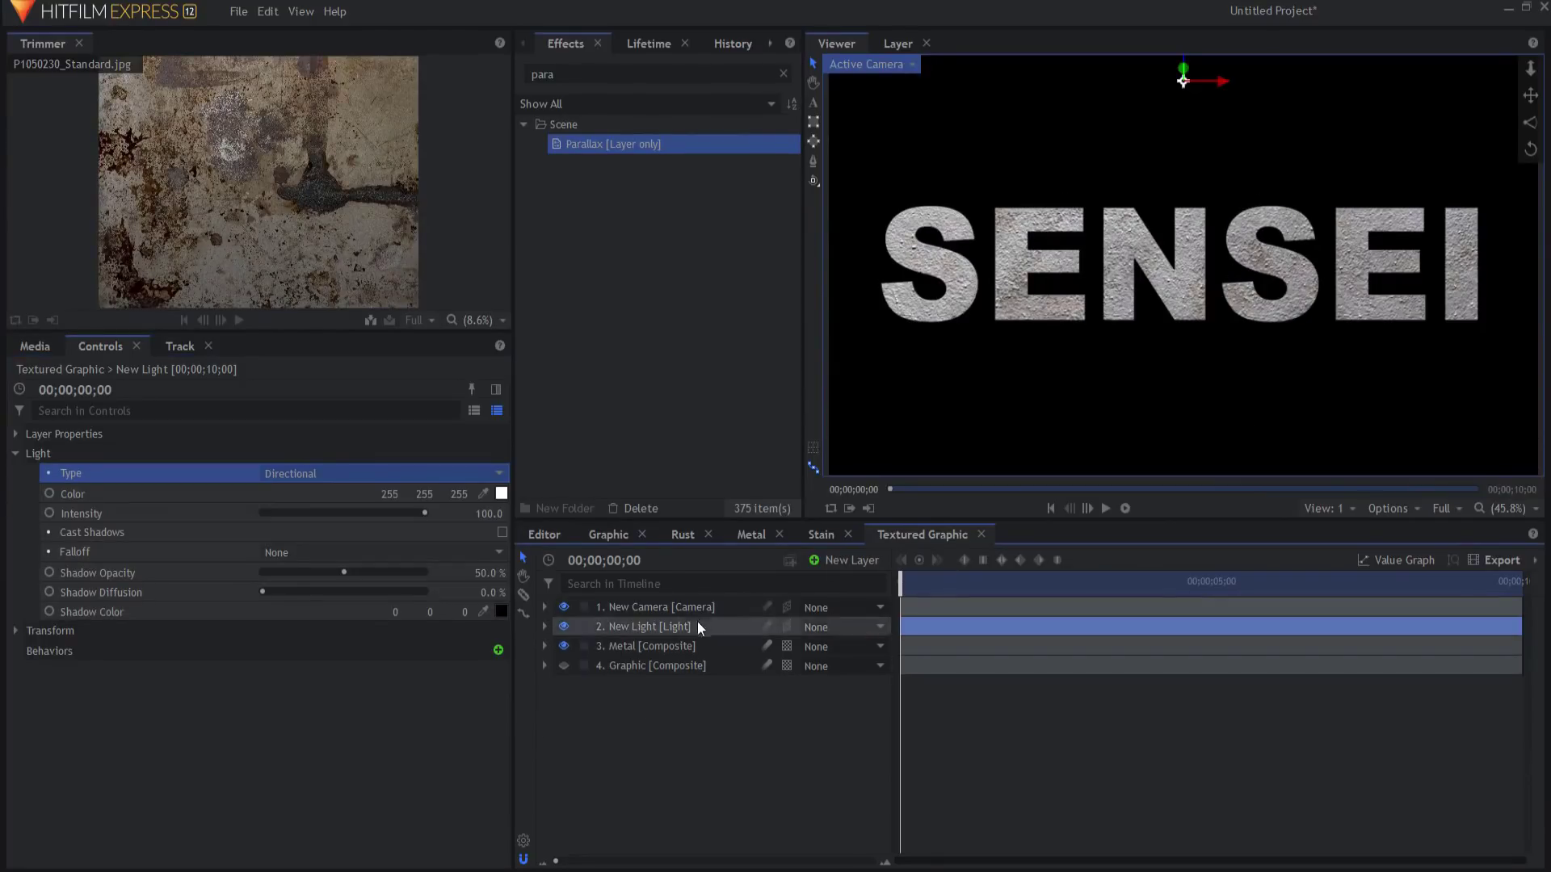
left_click(16, 456)
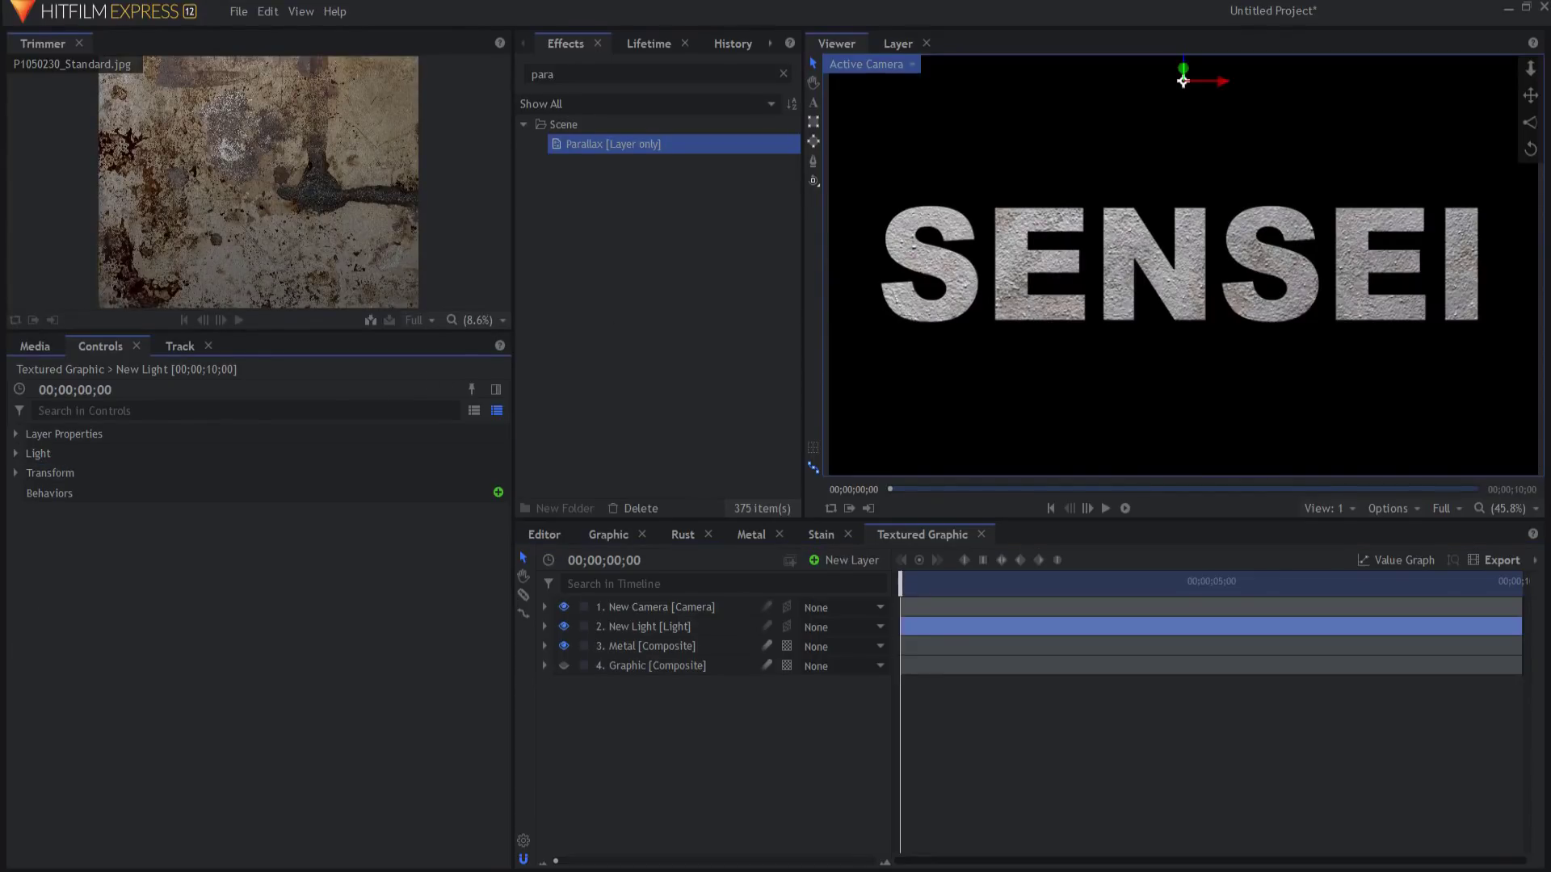
left_click(35, 346)
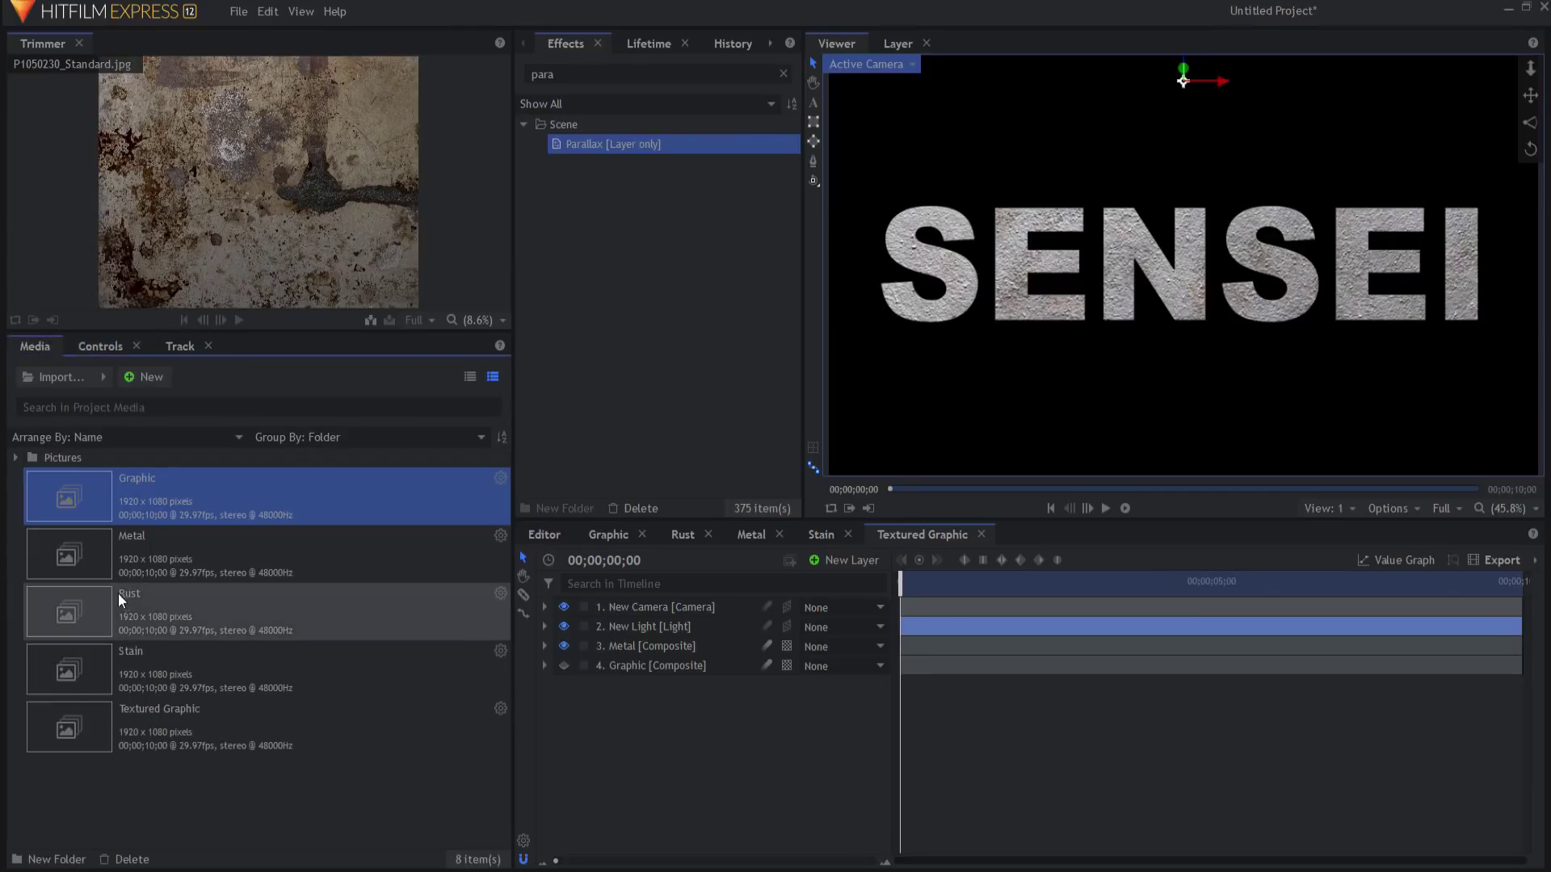
- Drop the Stain composite above Metal, then select Metal's Set Matte and Parallax effects
left_click_drag(108, 670, 622, 640)
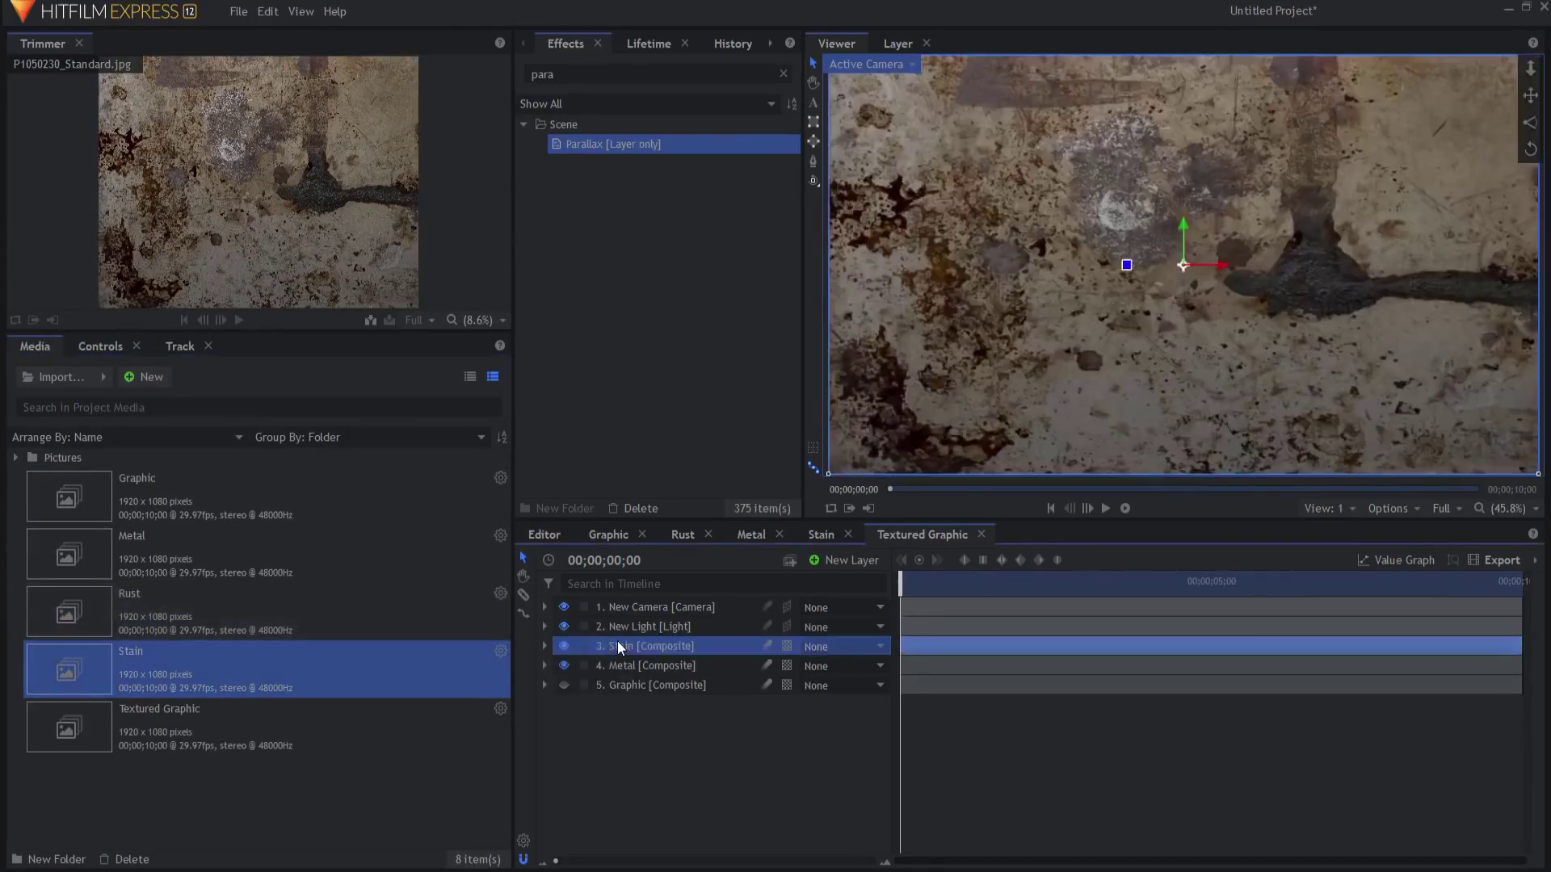
left_click(544, 666)
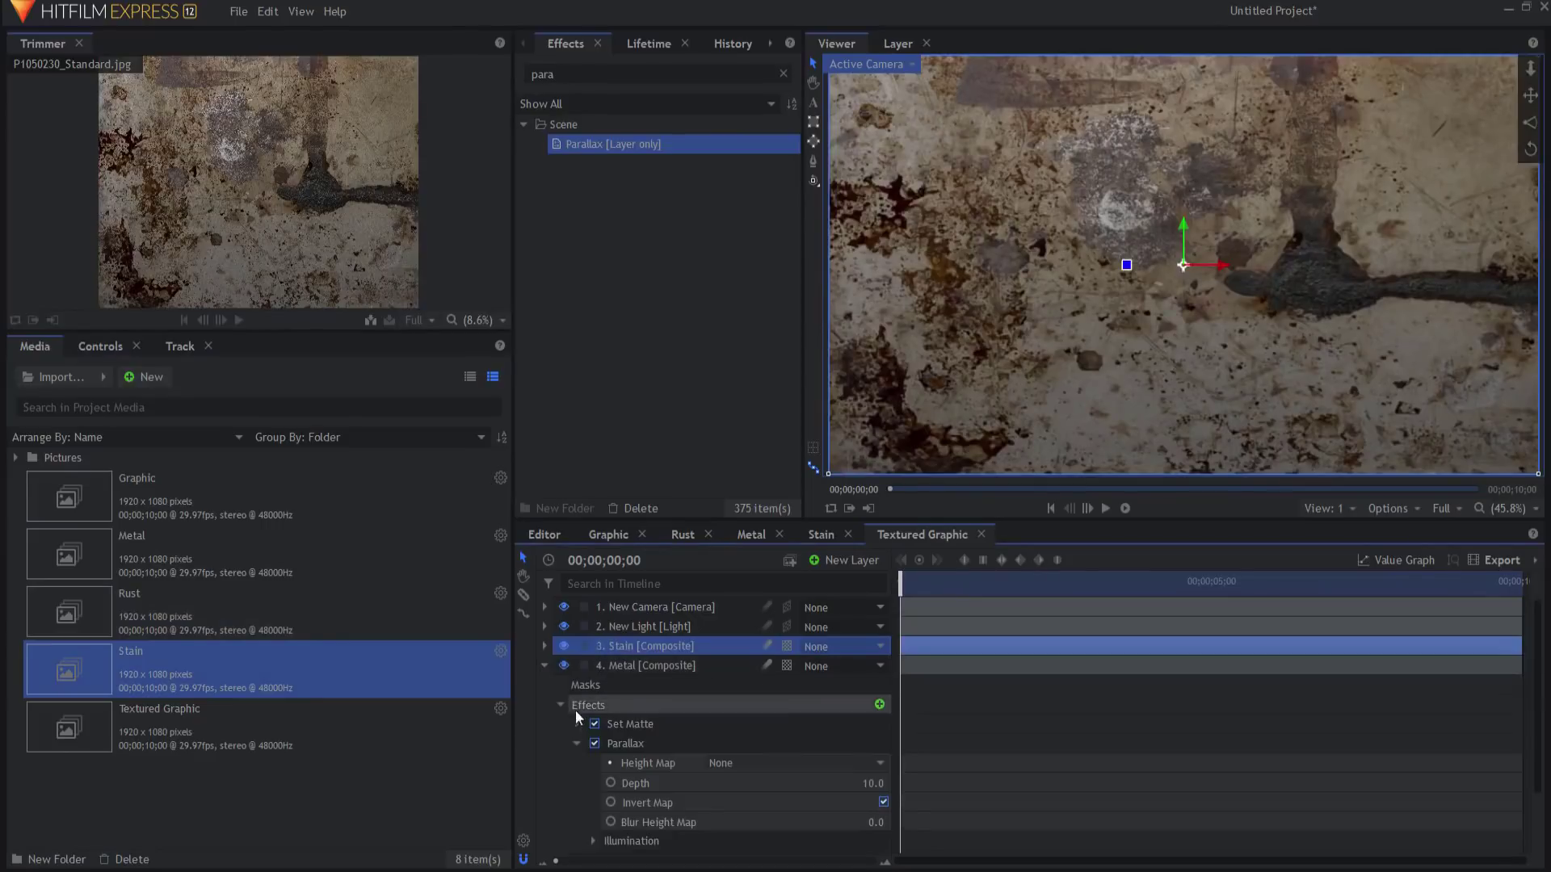
left_click(563, 706)
left_click(634, 722)
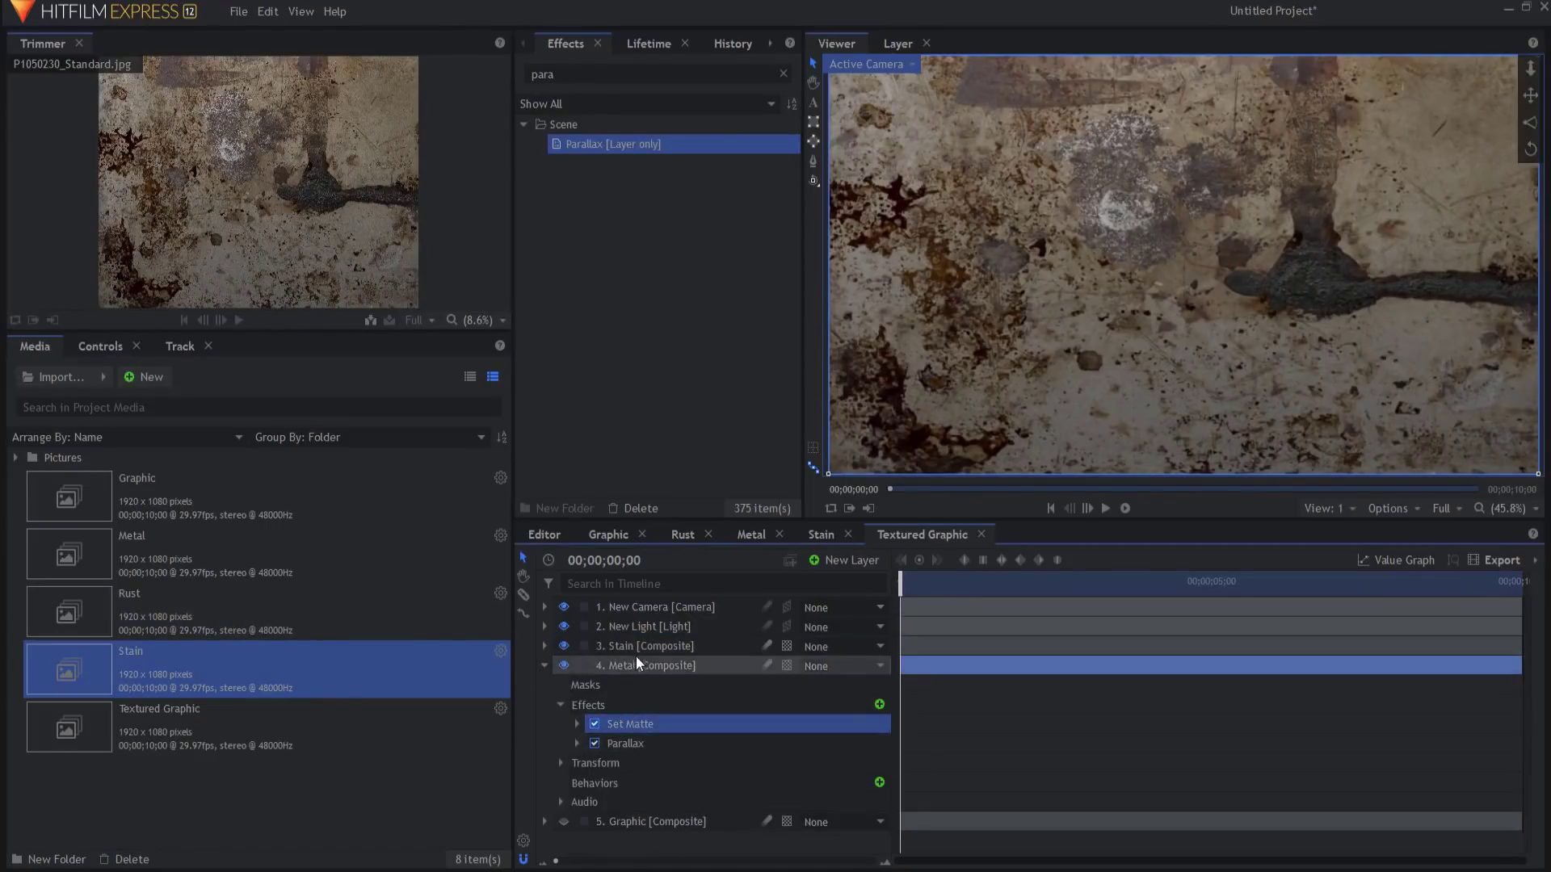
left_click(637, 741, "ctrl")
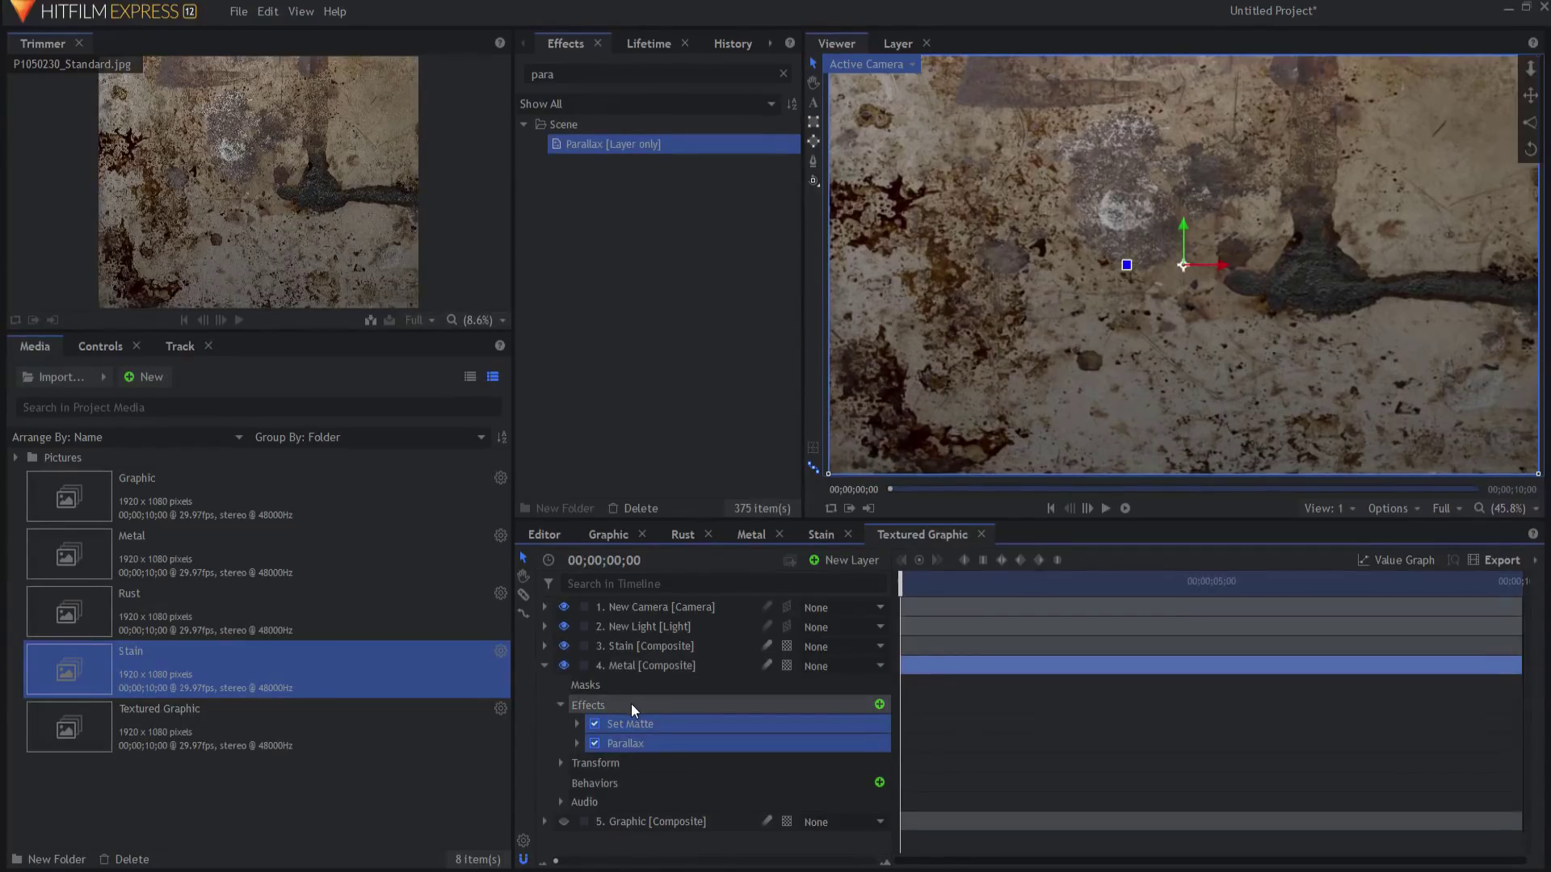
left_click(545, 665)
- Paste Set Matte and Parallax onto the Stain layer and blend it as Overlay
left_click(623, 649)
right_click(624, 651)
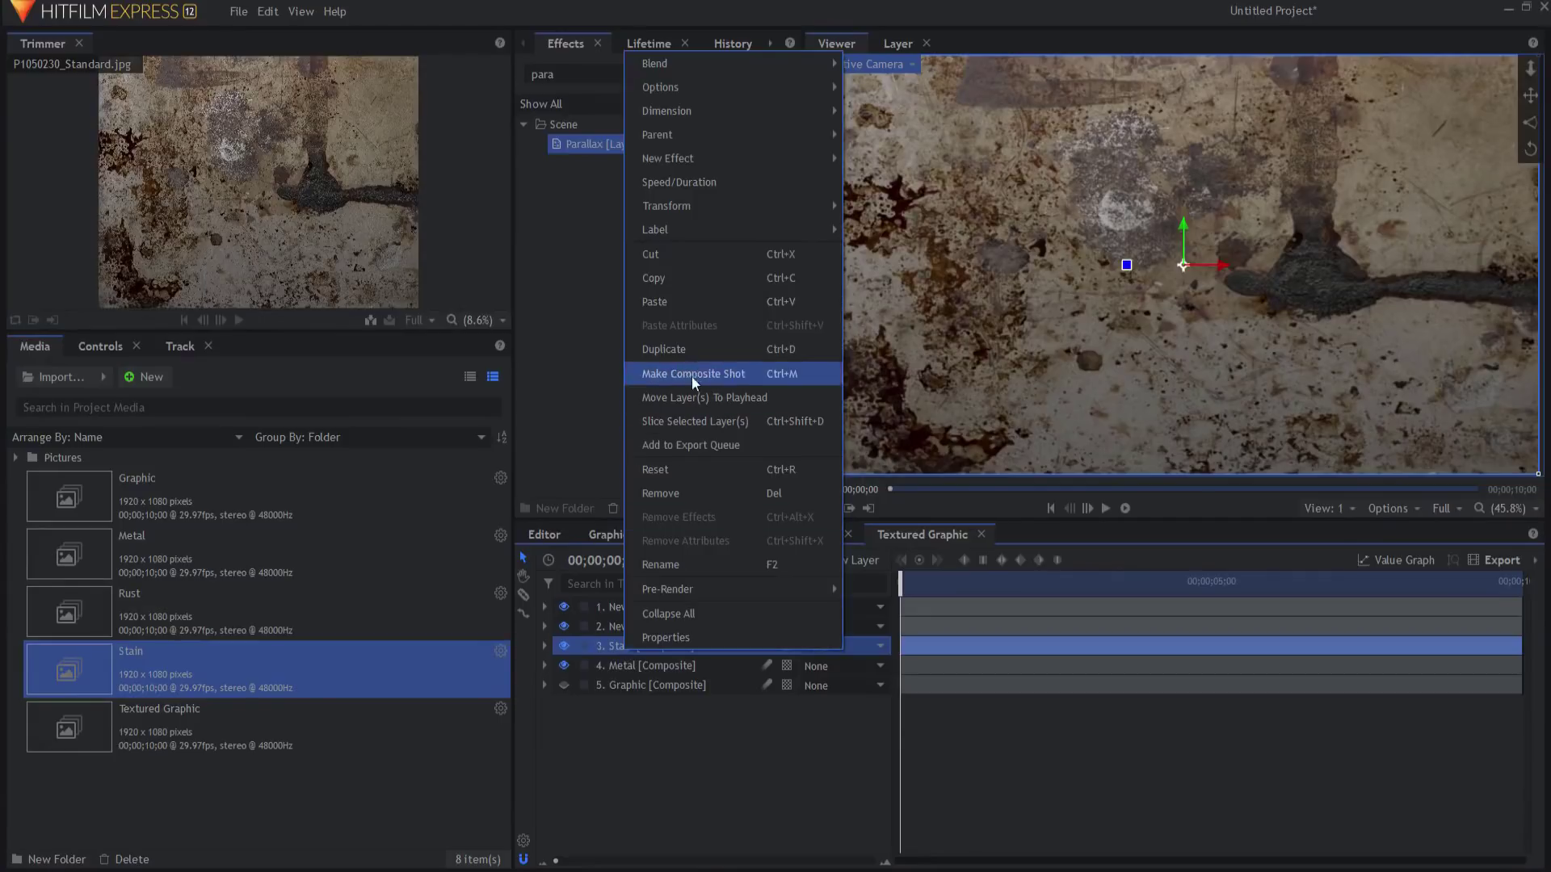
left_click(679, 301)
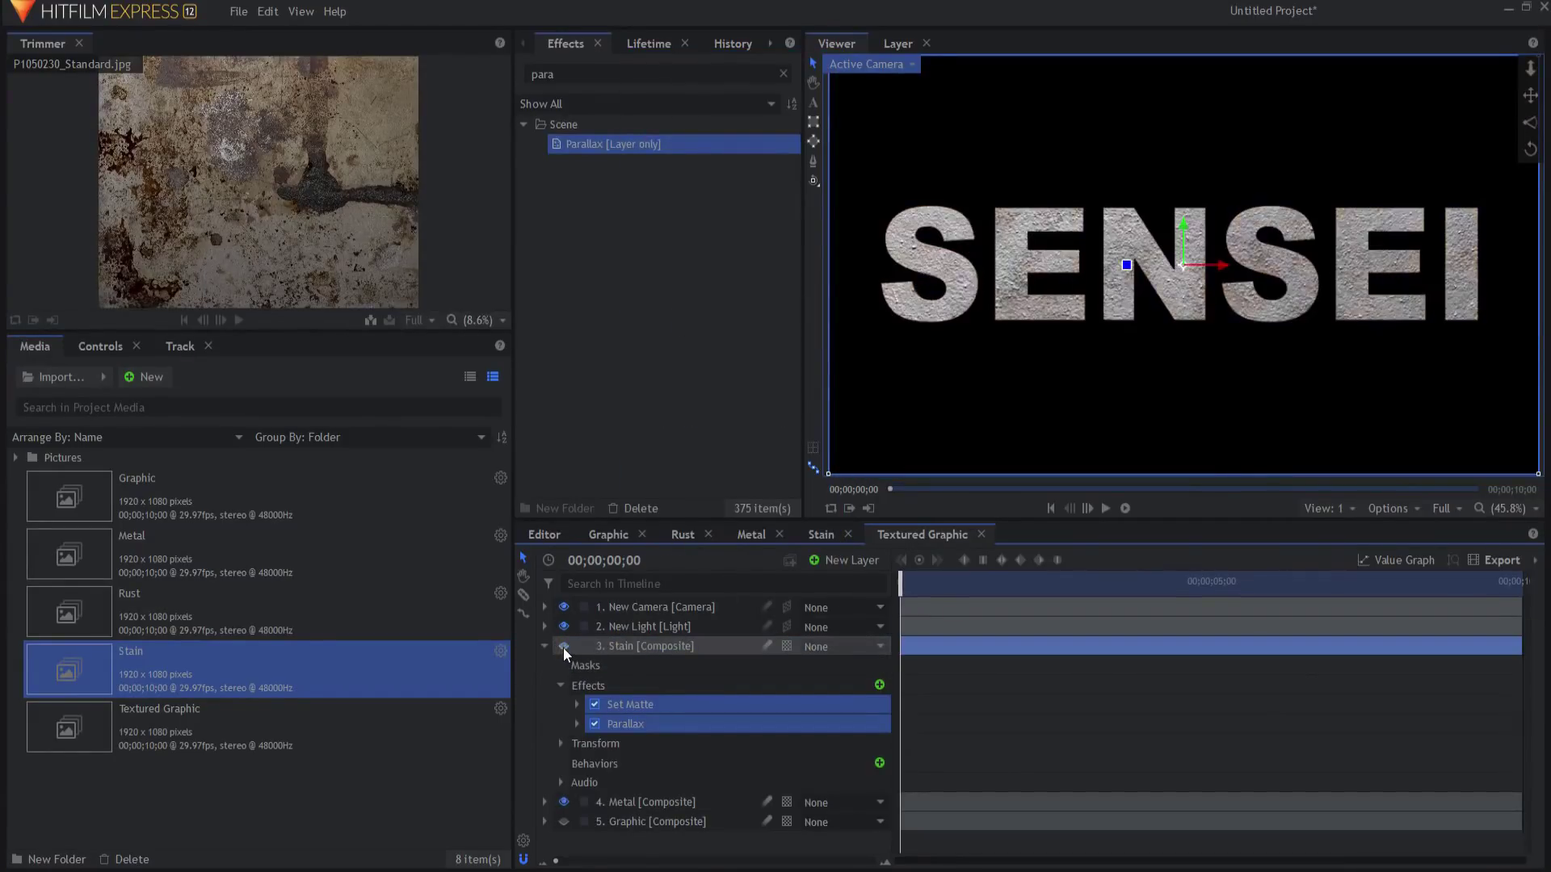
right_click(627, 654)
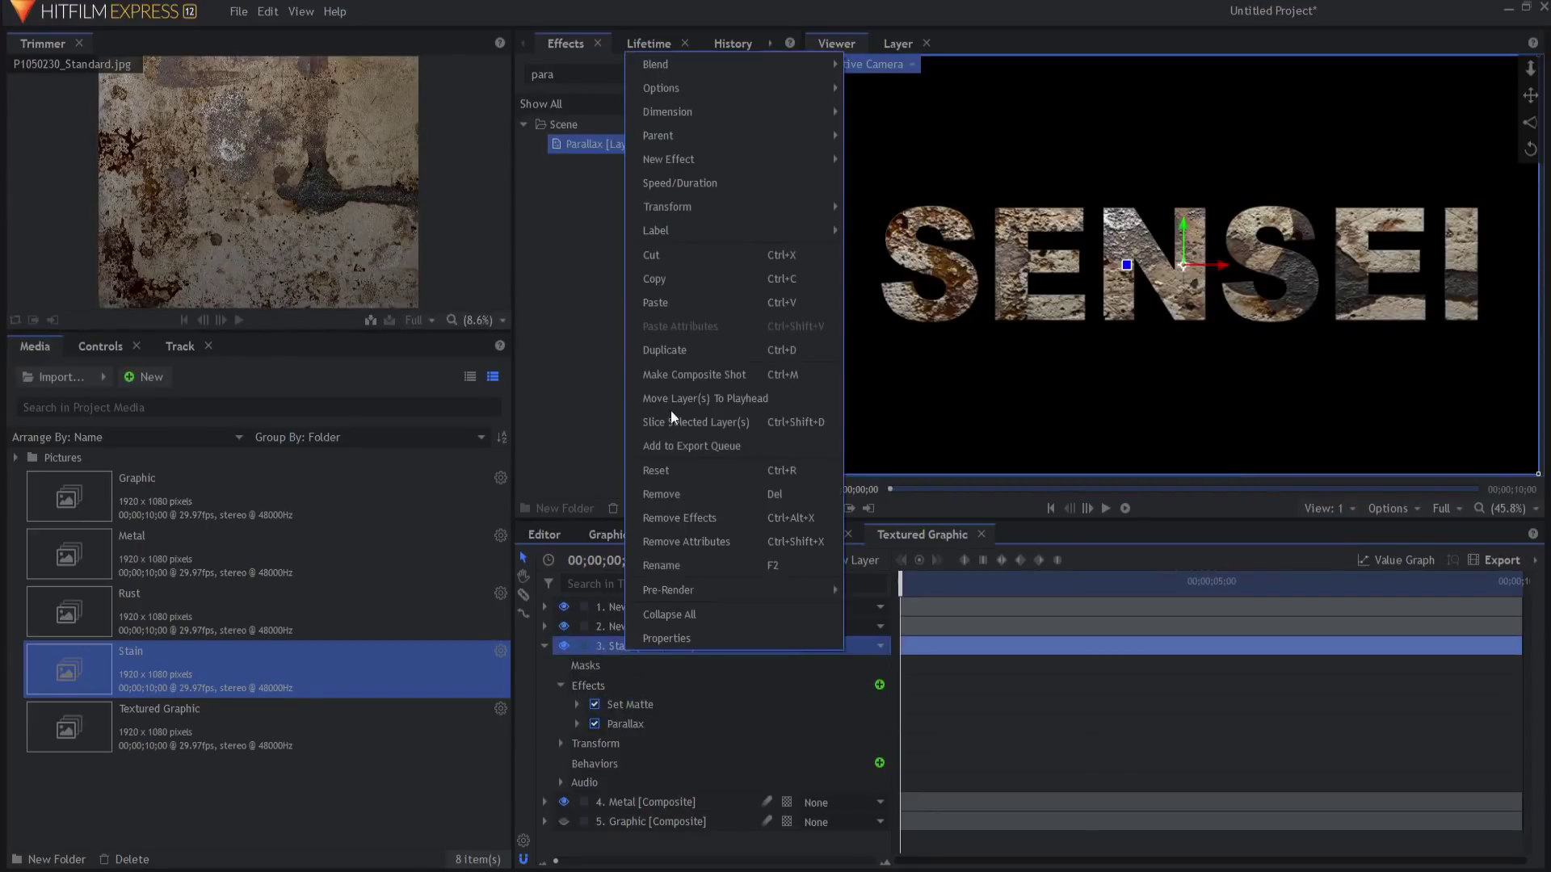
mouse_move(680, 59)
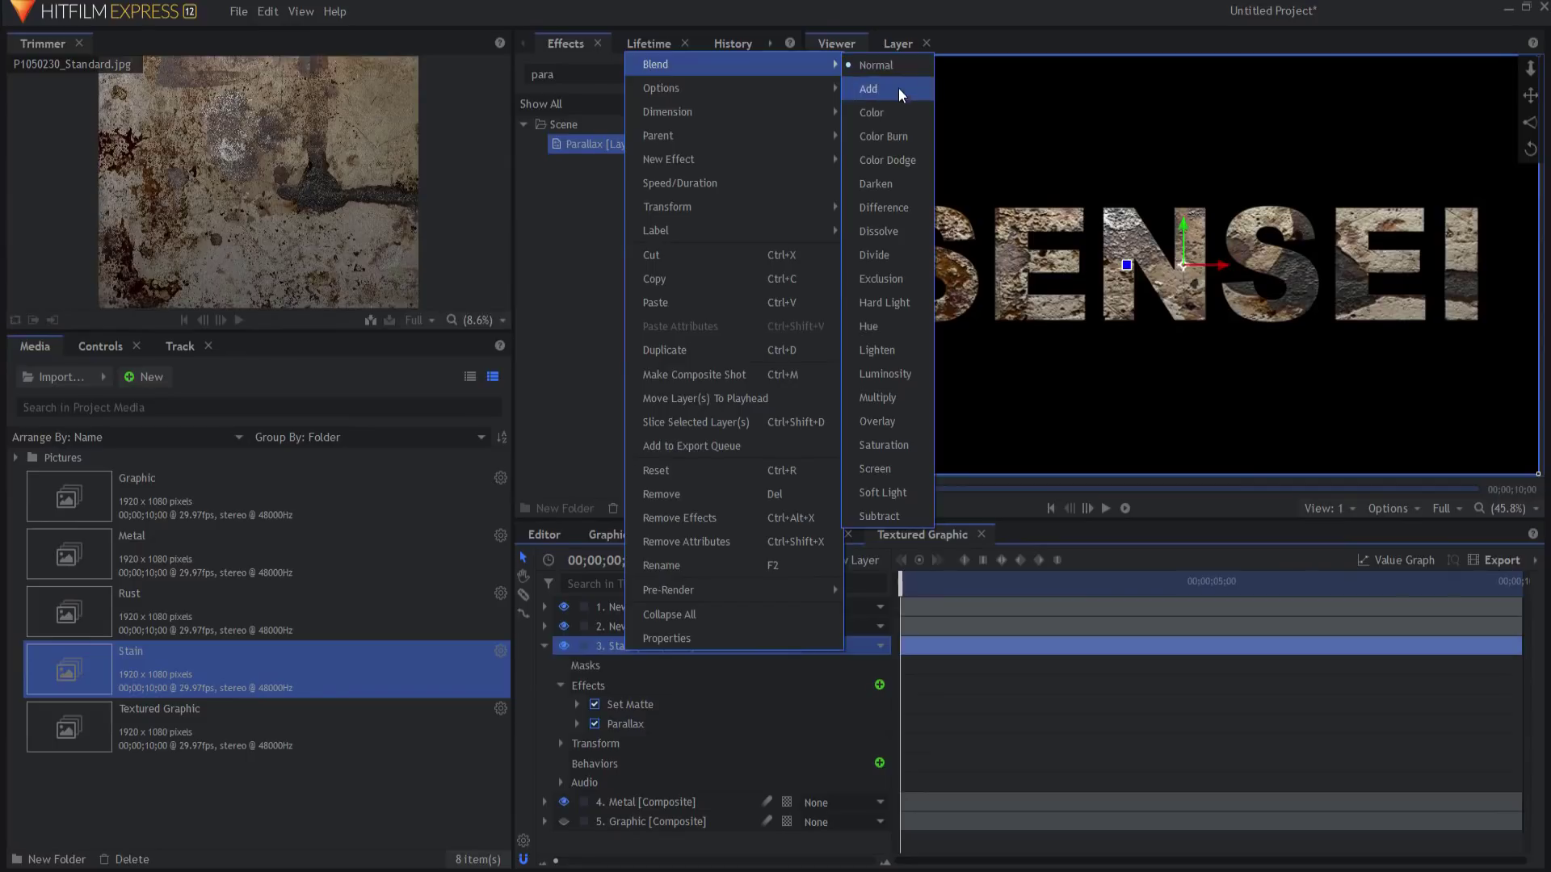
left_click(875, 420)
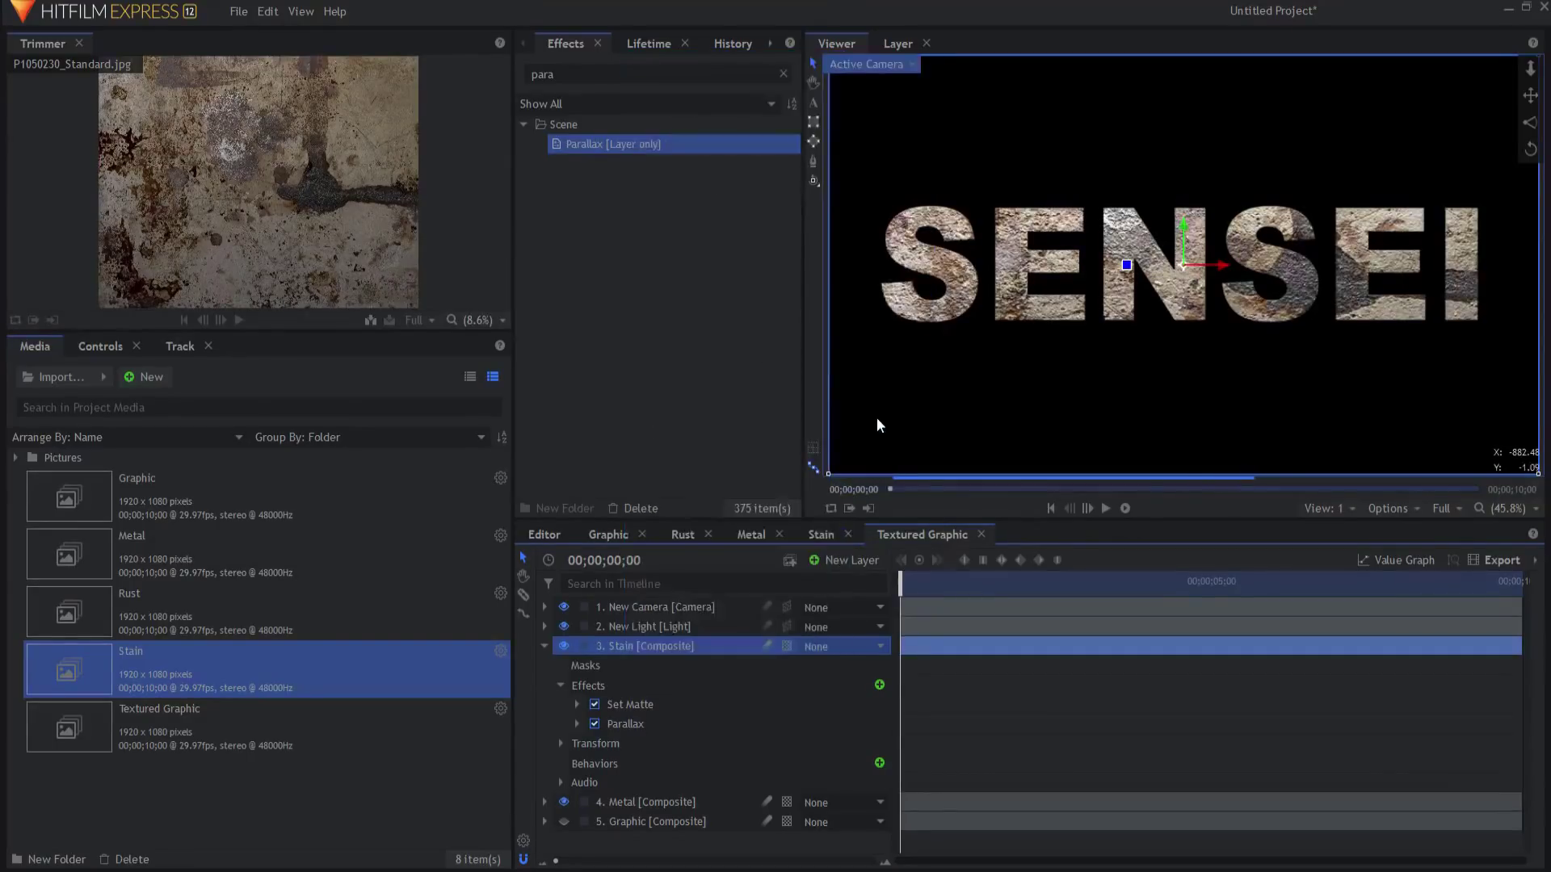
- Toggle the Stain layer's visibility off and on to compare the lettering
left_click(564, 646)
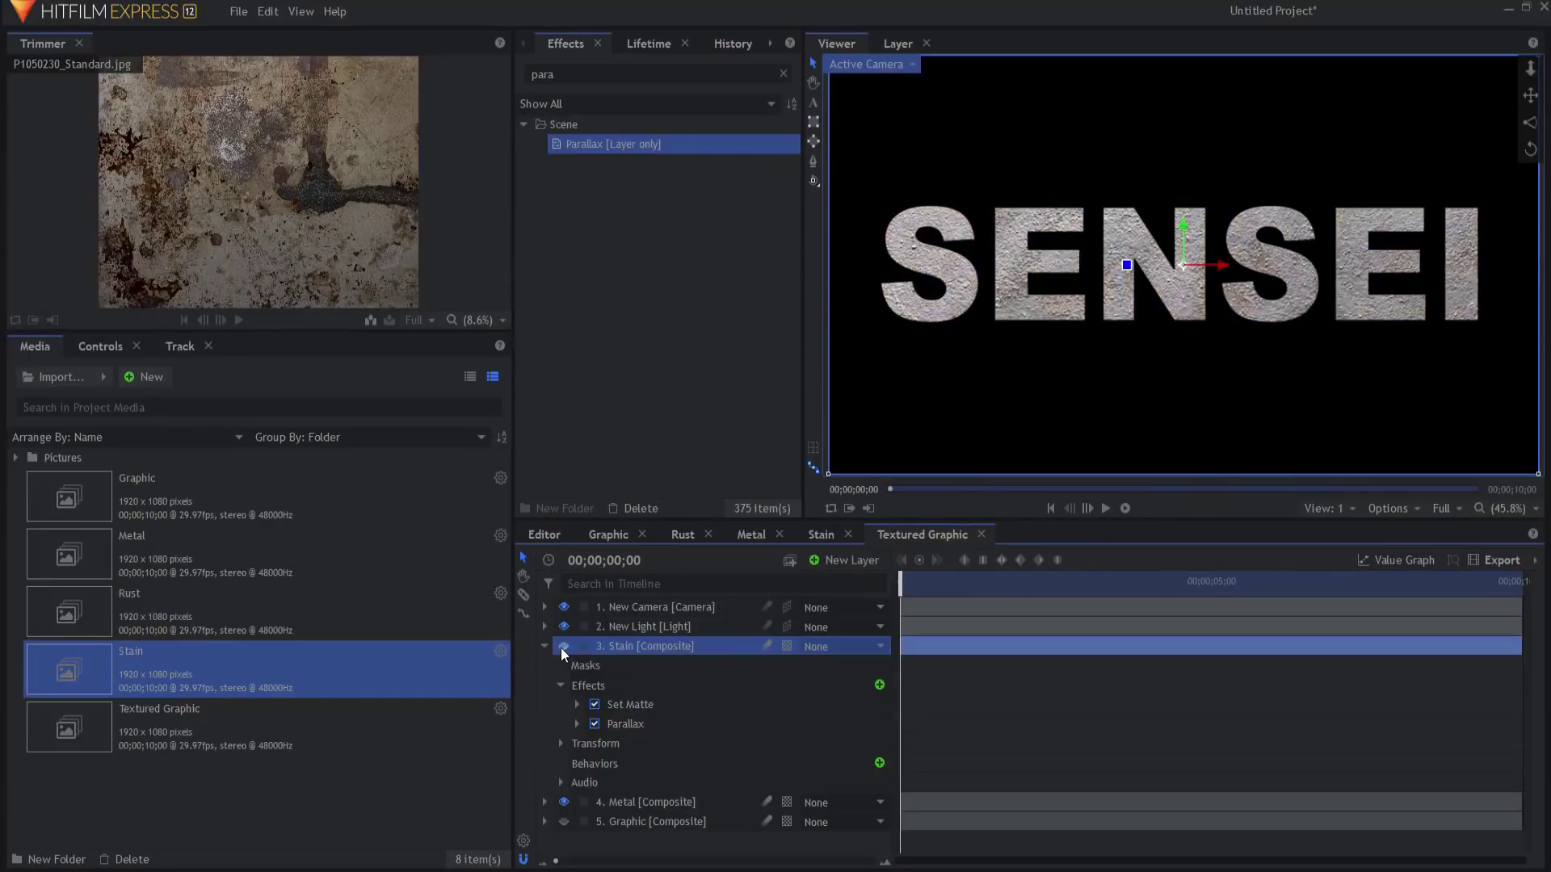
left_click(564, 646)
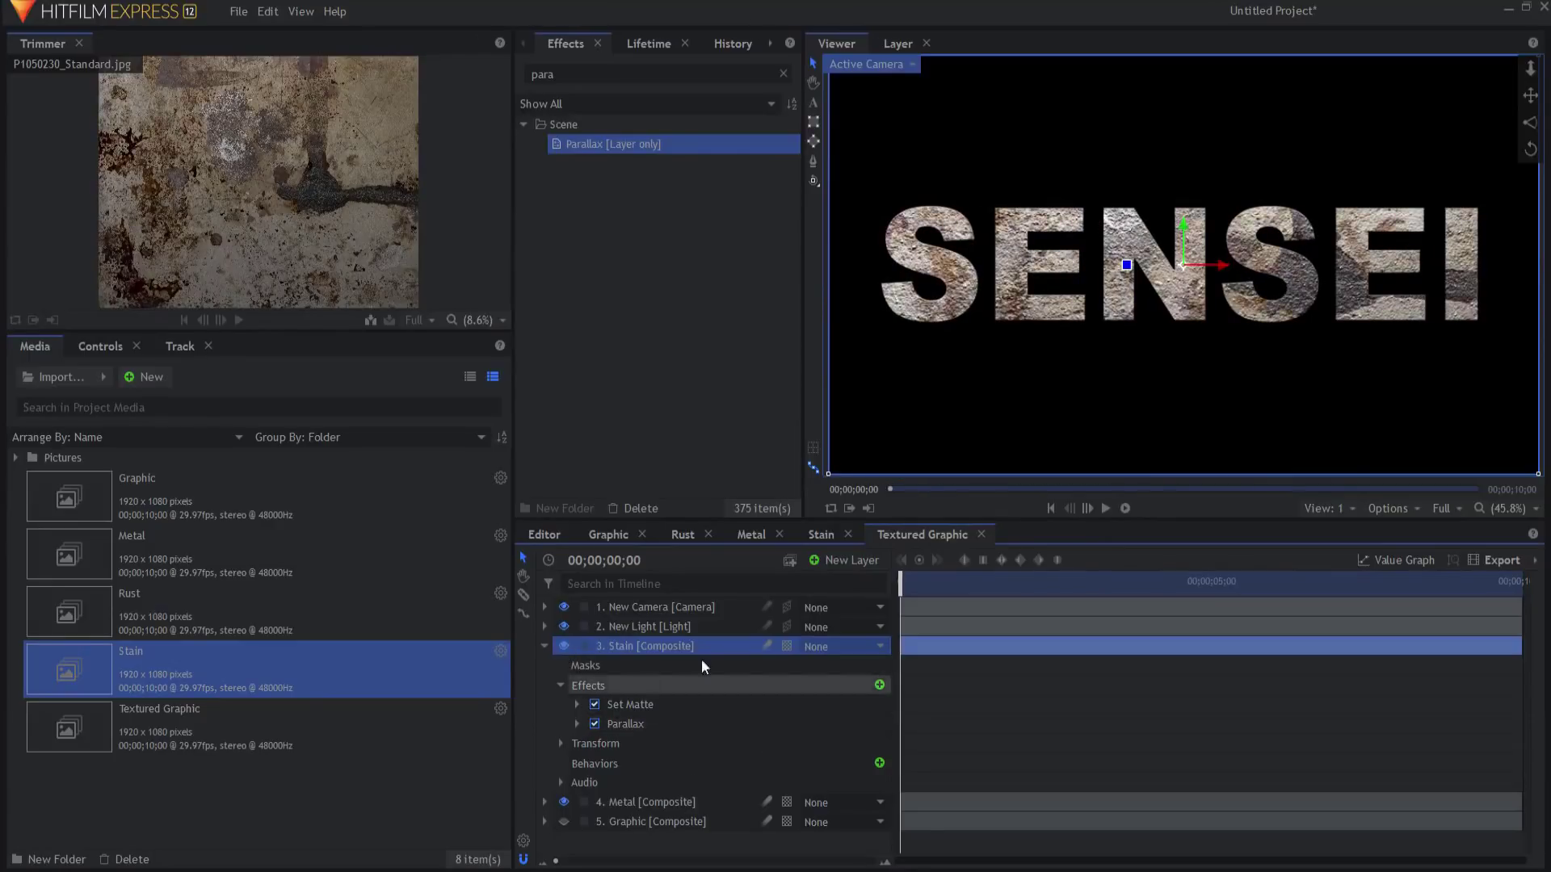
left_click(544, 646)
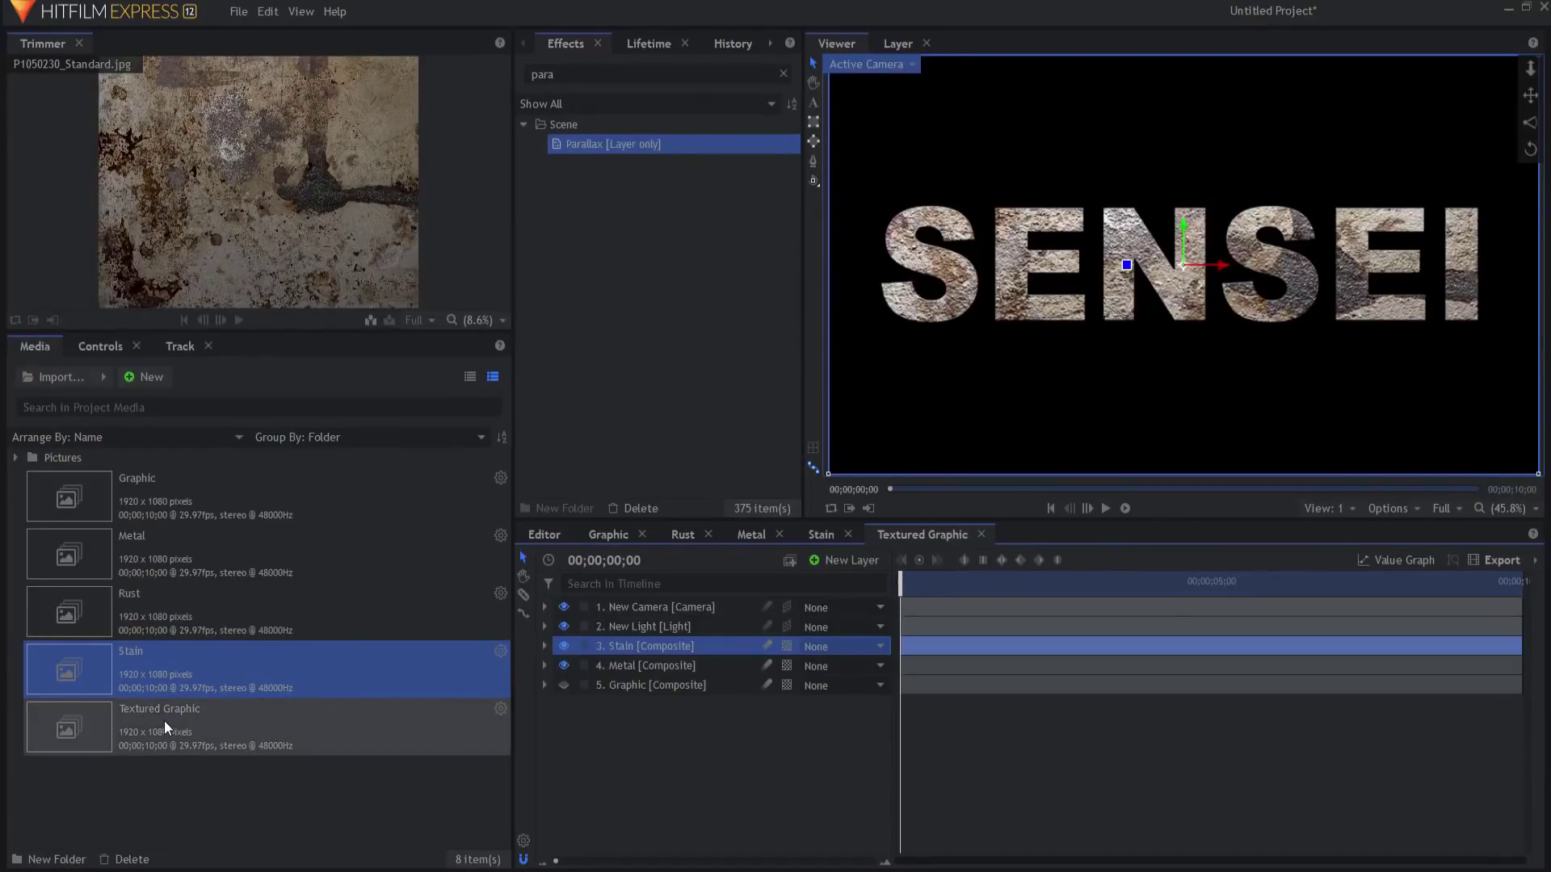
- Add Rust as a layer, paste Set Matte and Parallax onto it, and blend it as Overlay
left_click(137, 614)
left_click_drag(138, 608, 648, 635)
right_click(631, 642)
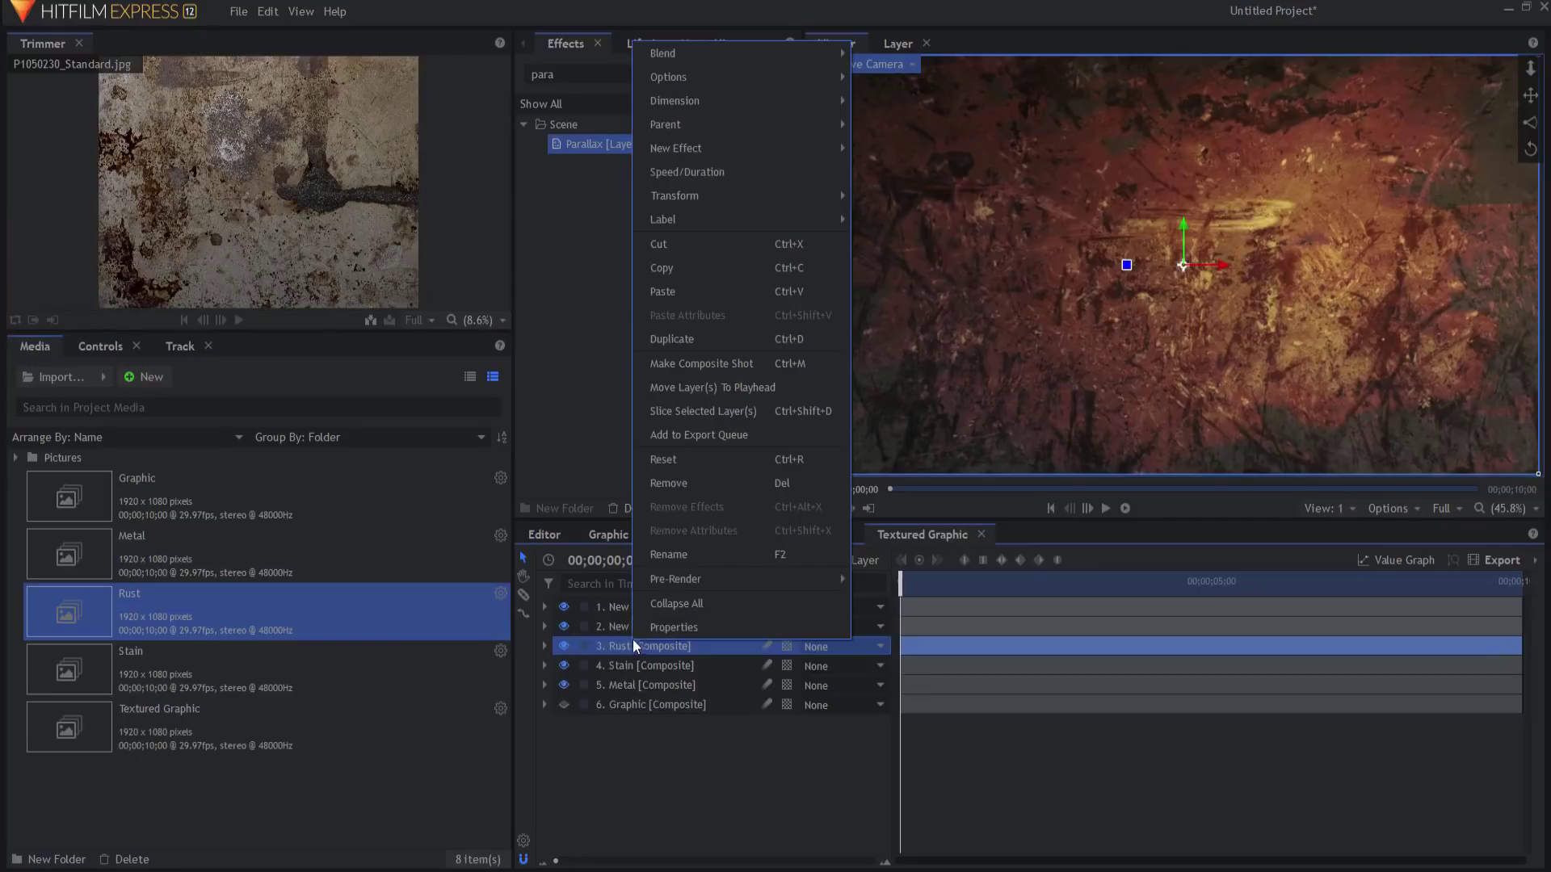
left_click(688, 292)
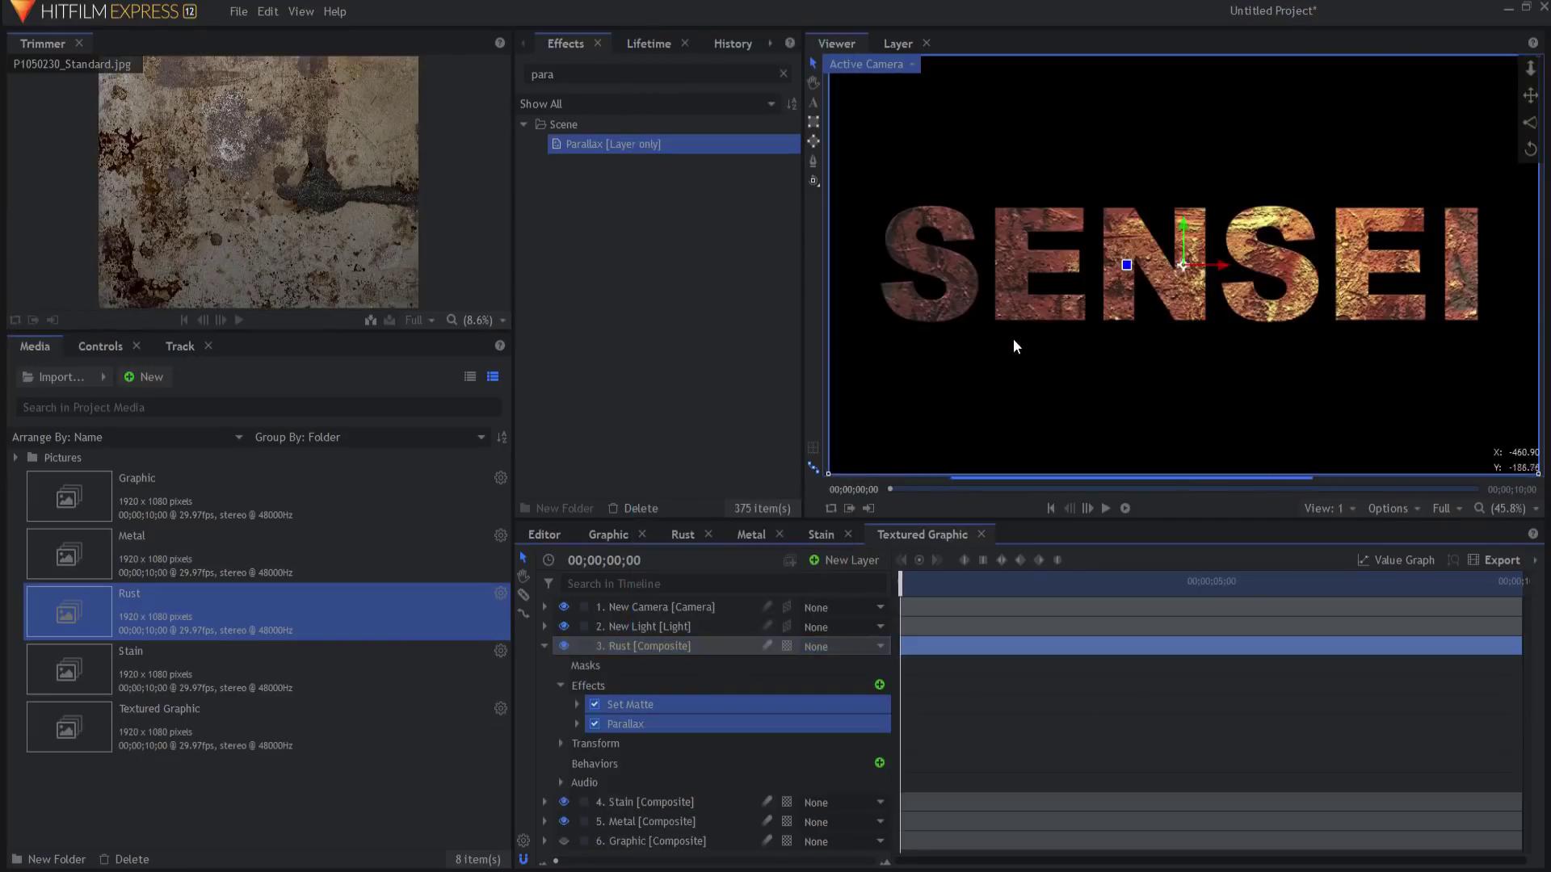
right_click(646, 645)
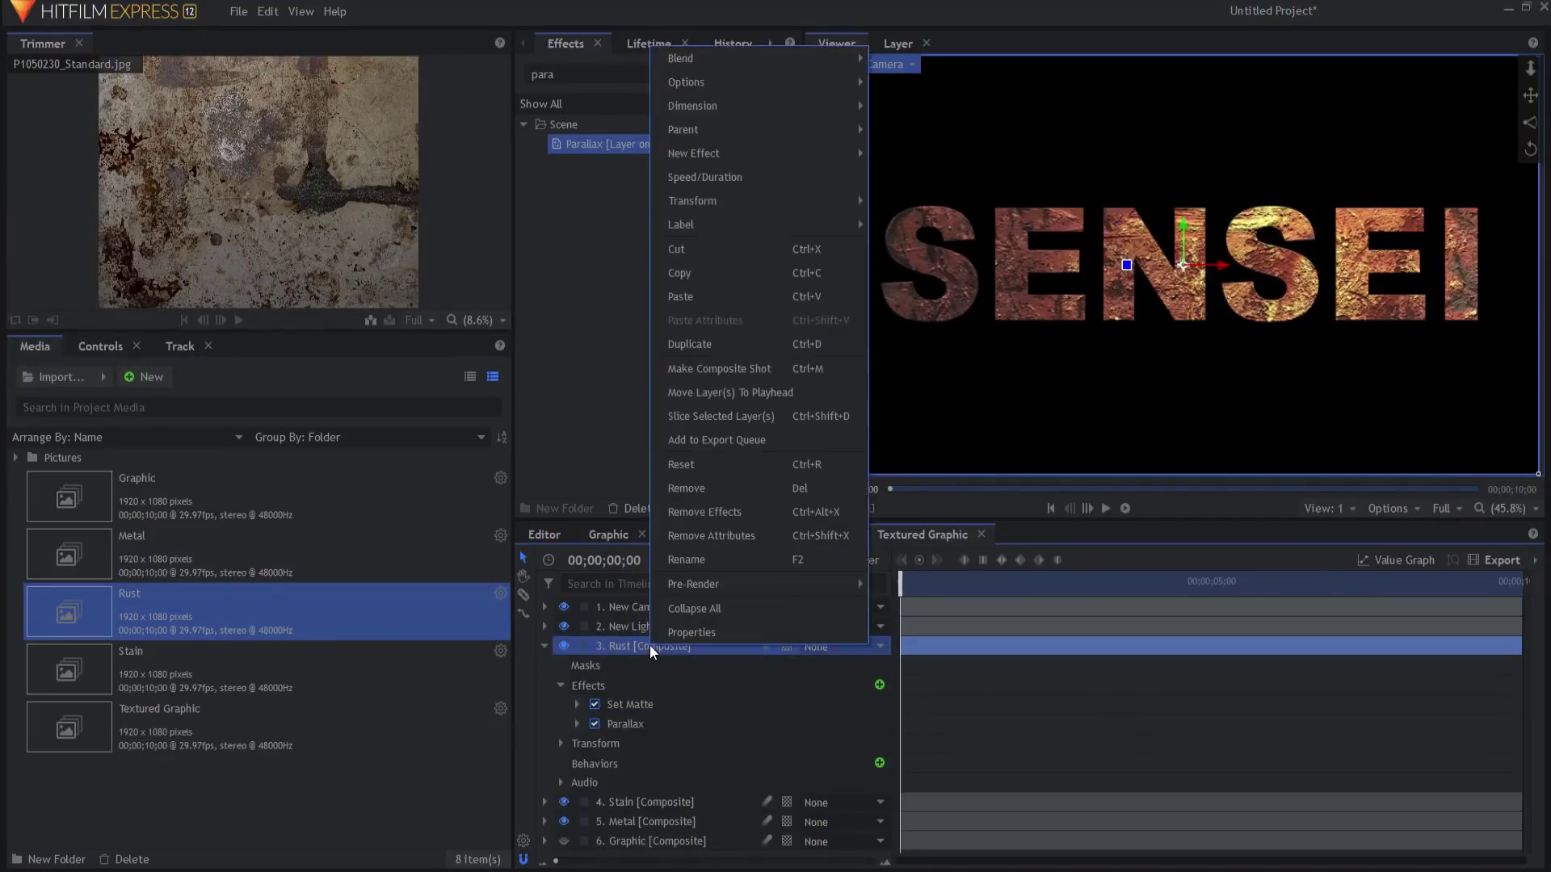
mouse_move(793, 60)
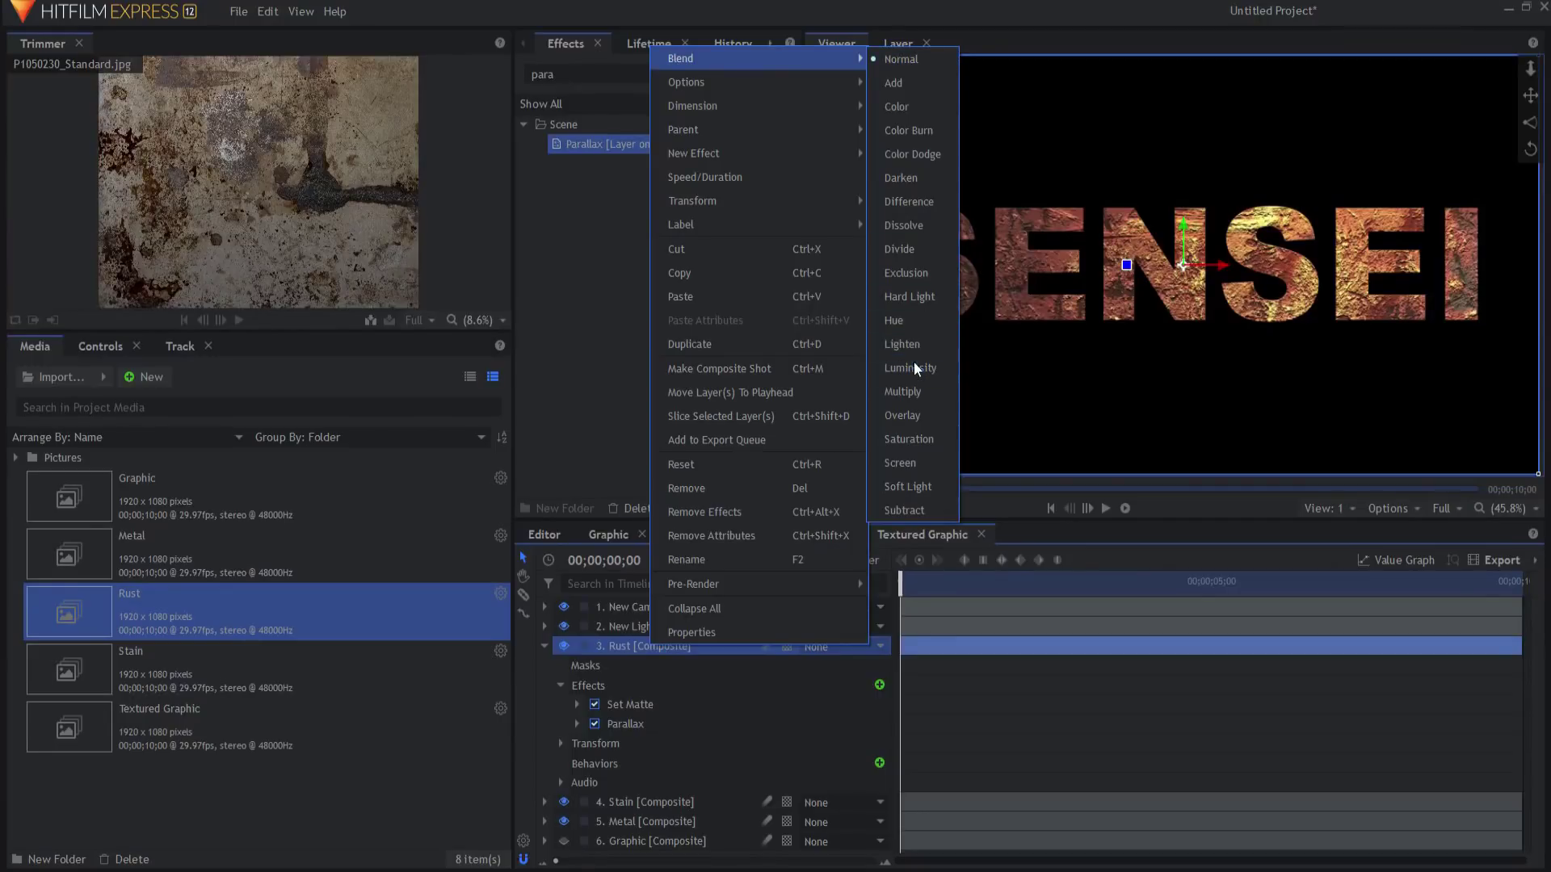
left_click(911, 422)
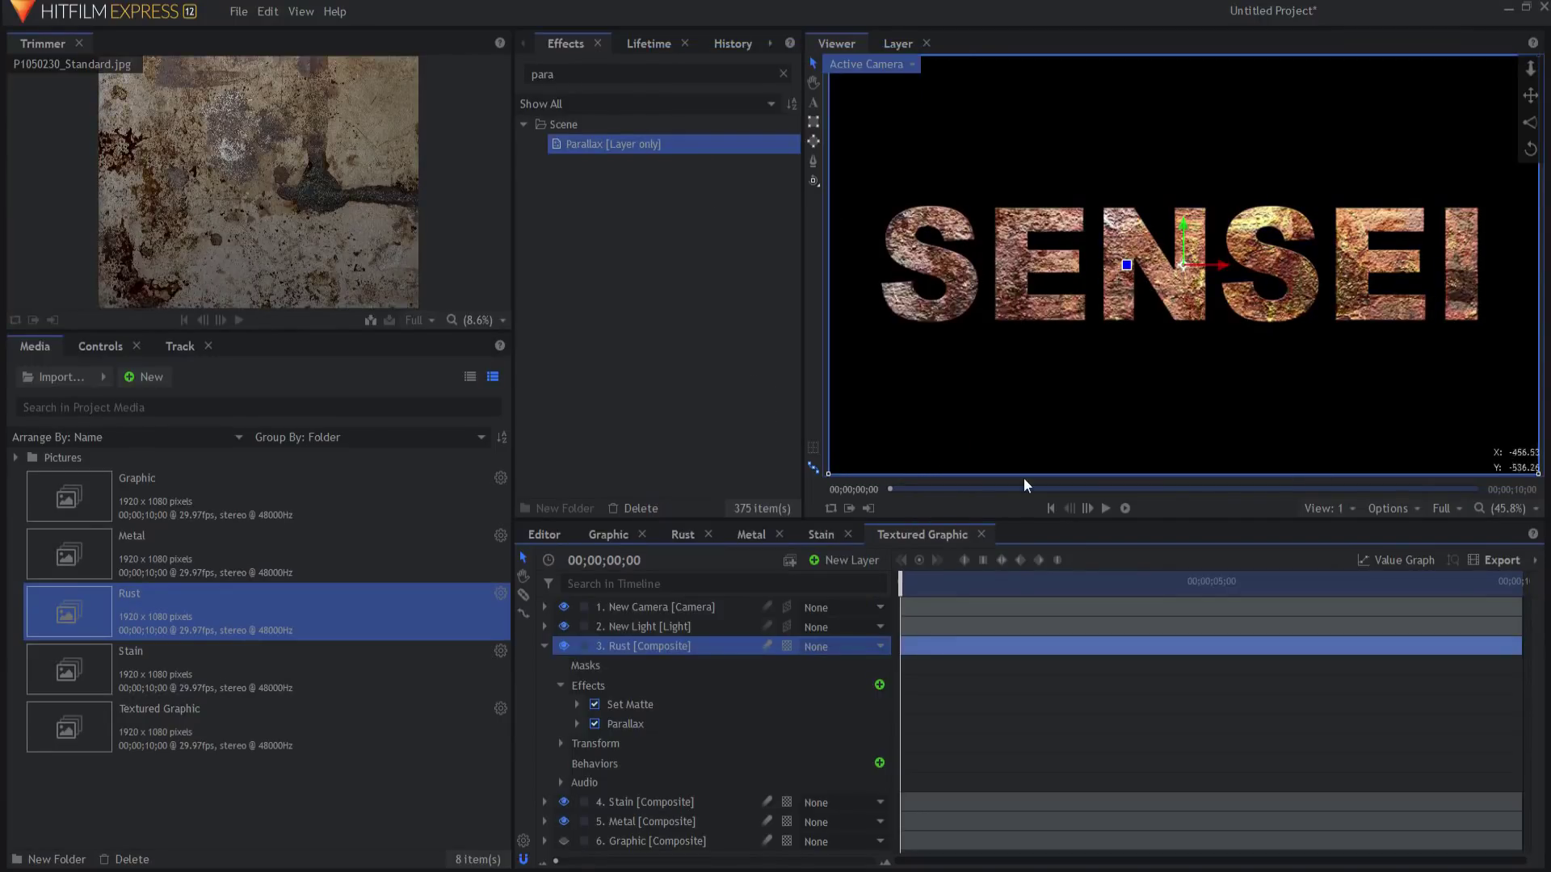
- Toggle the Stain and Rust layers off and on to compare the SENSEI texture
left_click(545, 645)
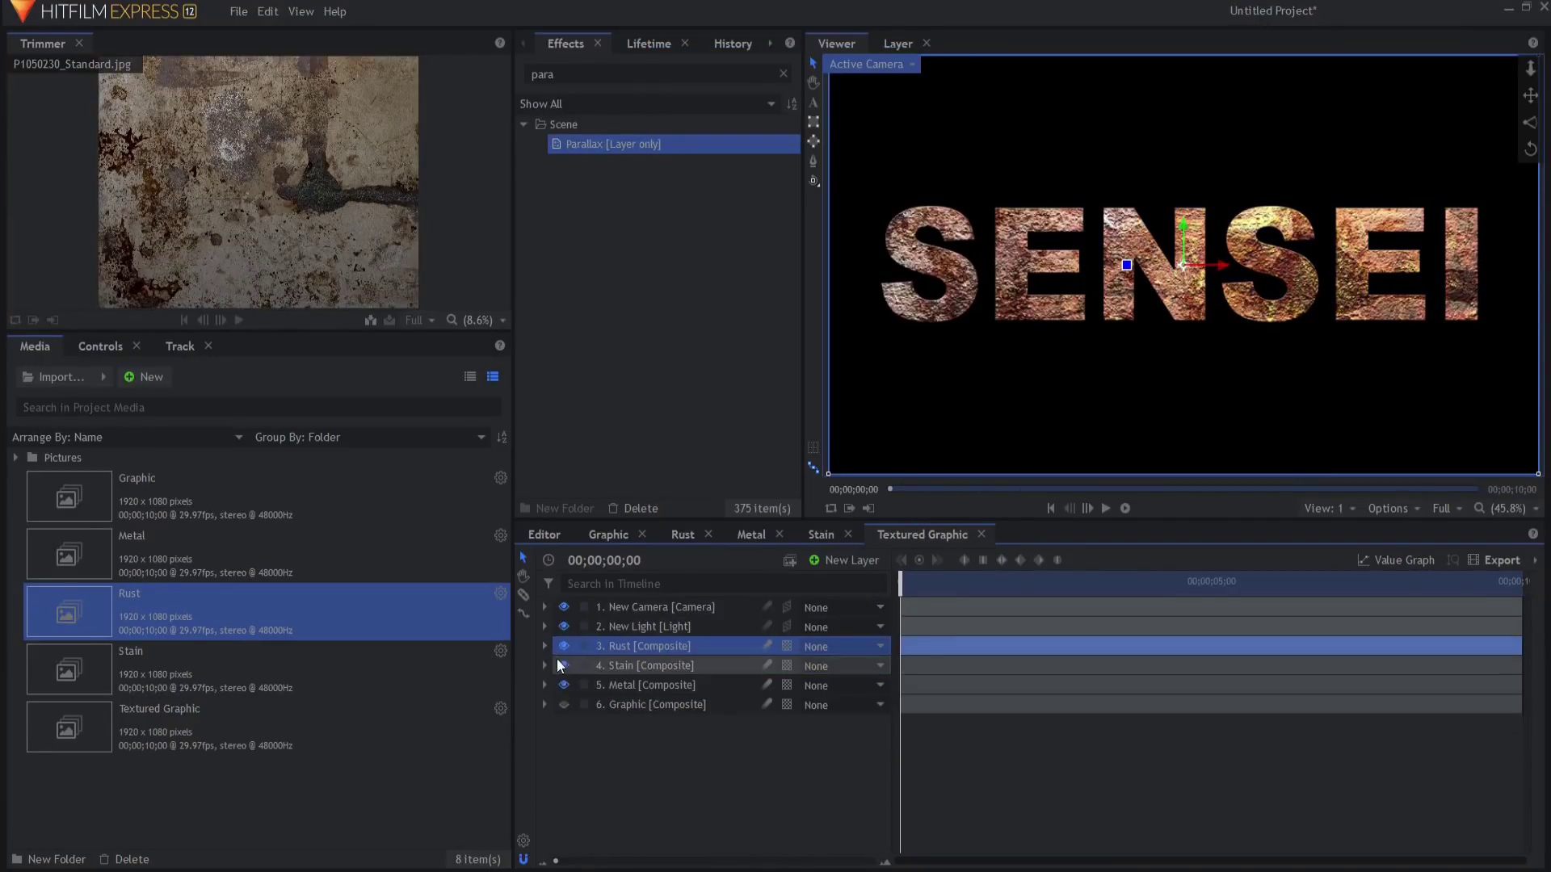
left_click(563, 666)
left_click(563, 665)
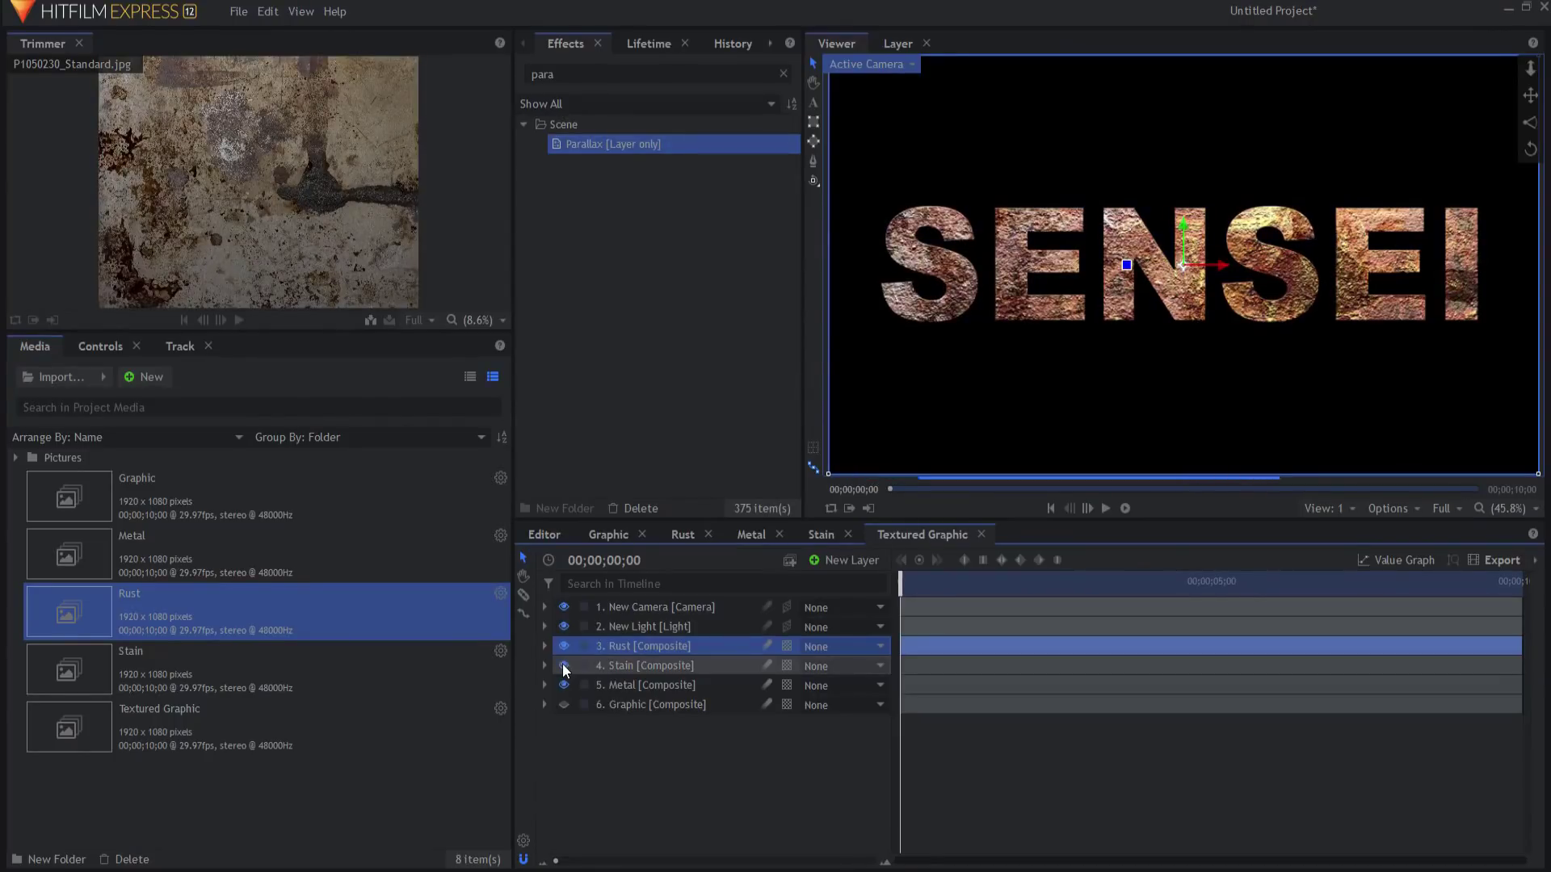
left_click(563, 685)
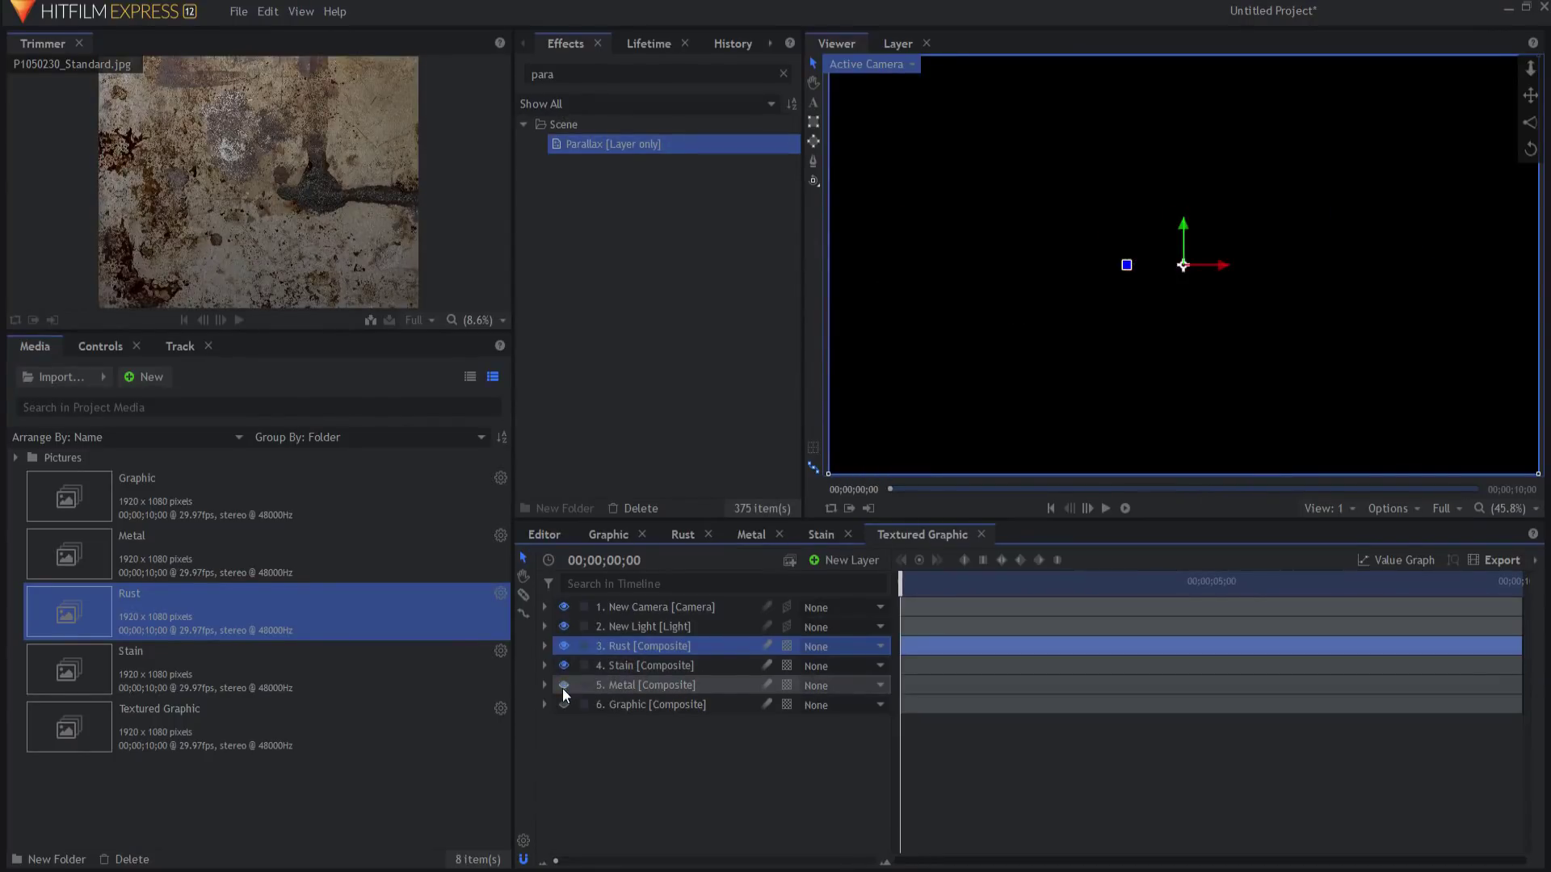
left_click(563, 647)
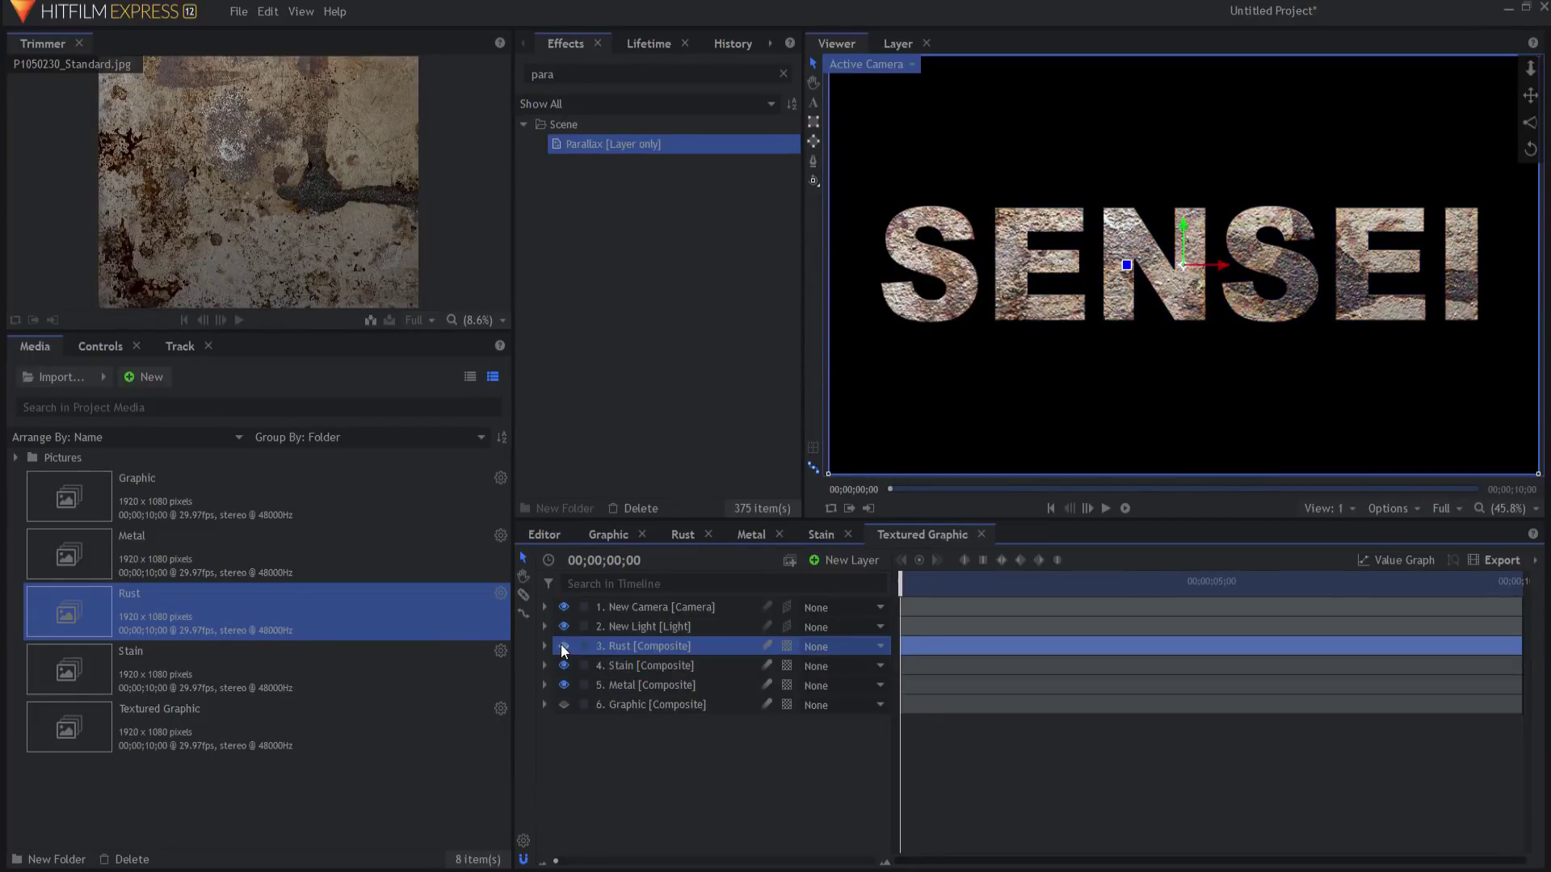
left_click(563, 646)
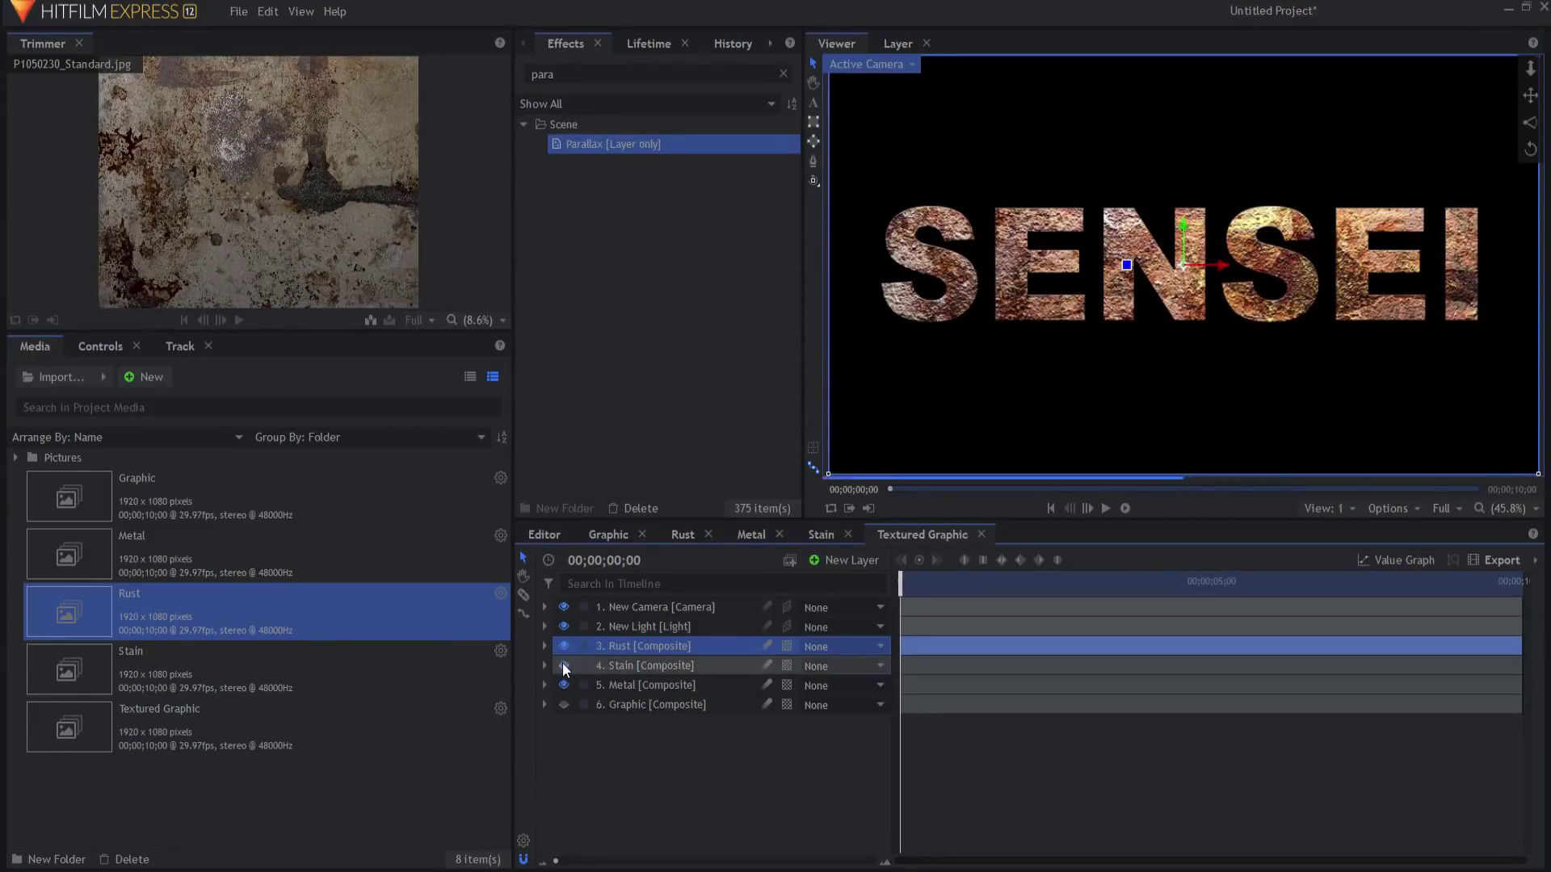
left_click(563, 665)
left_click(619, 756)
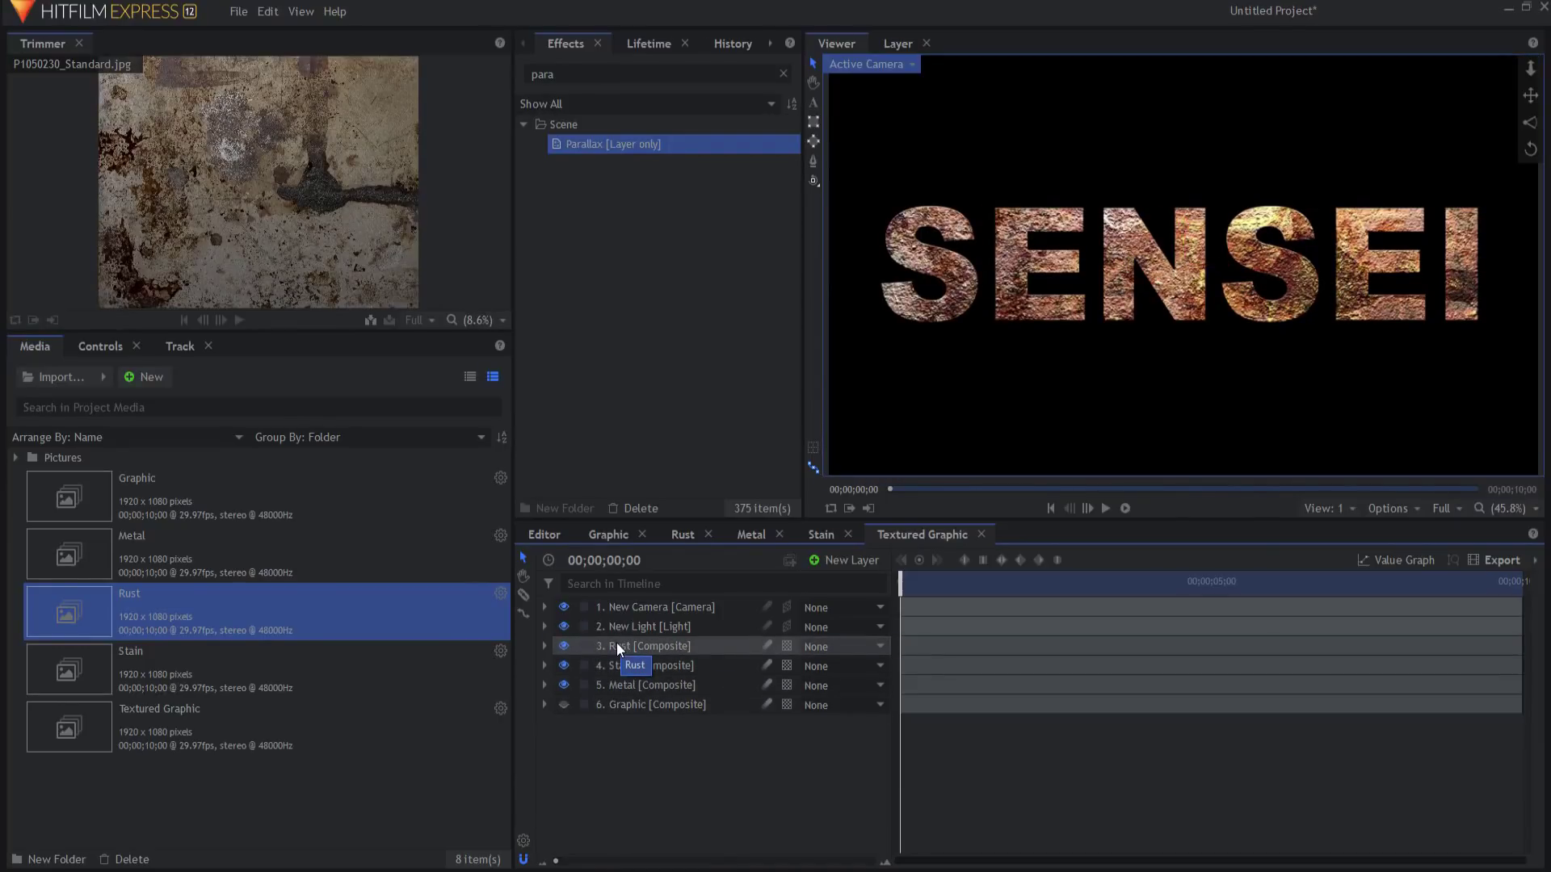
left_click(606, 74)
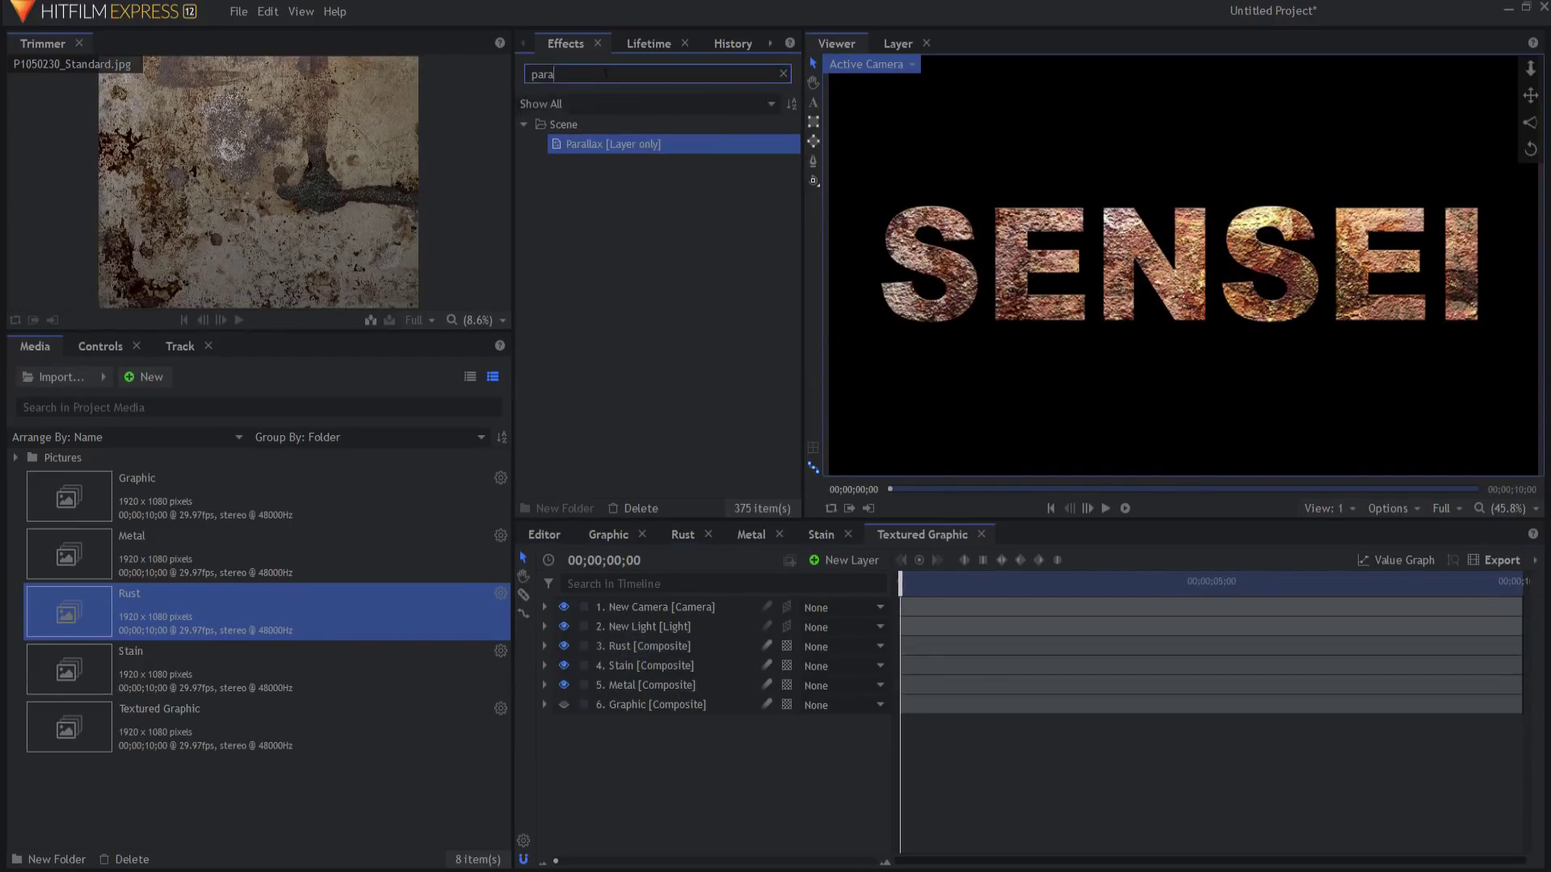
type("tint")
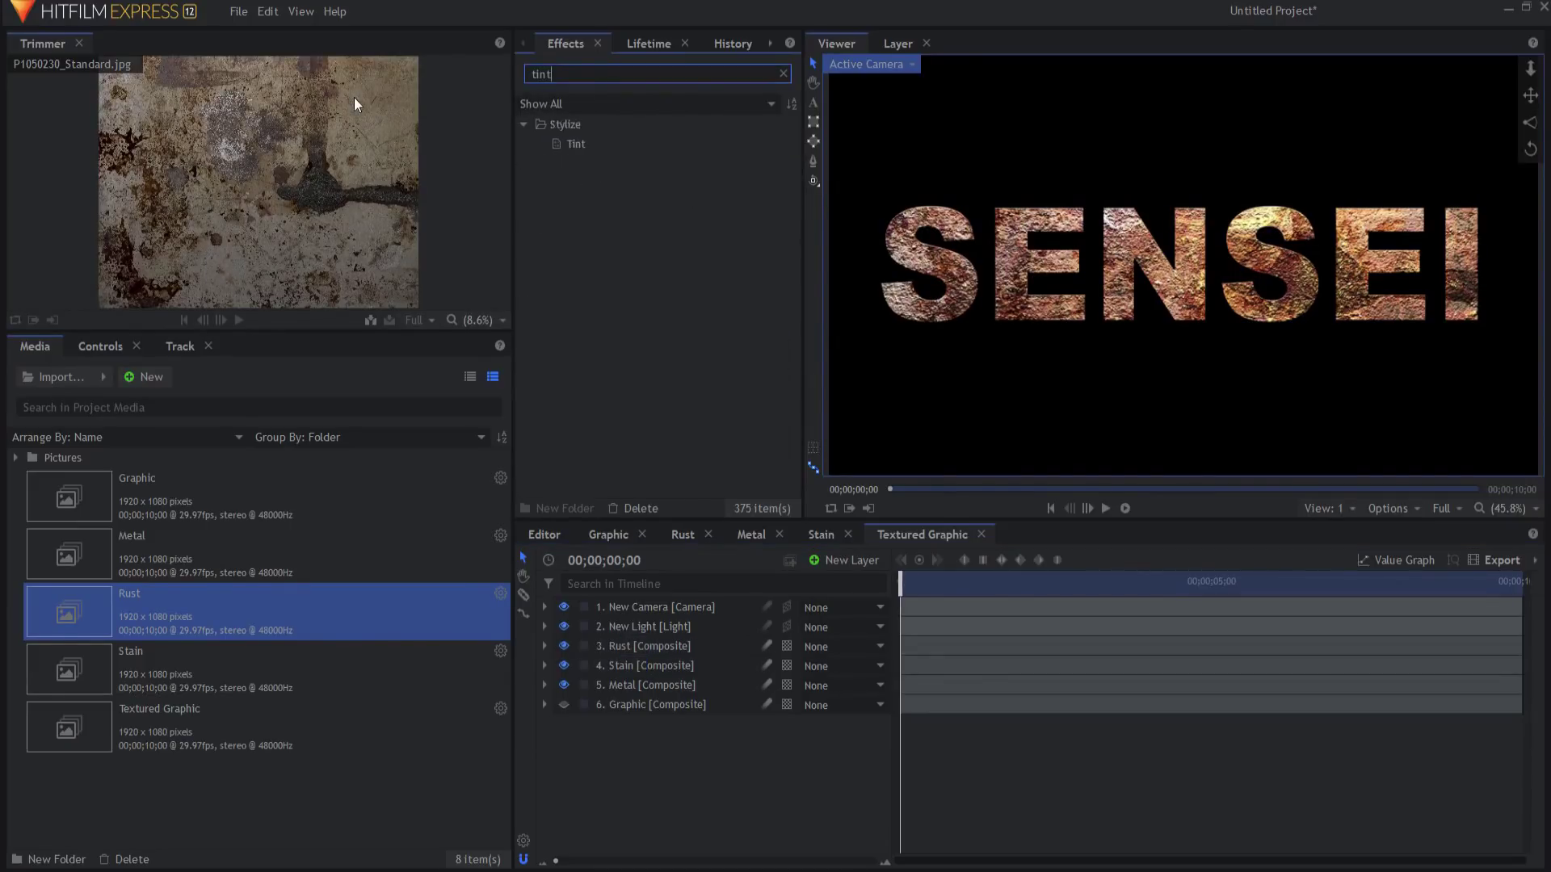
left_click_drag(585, 147, 614, 643)
left_click(584, 743)
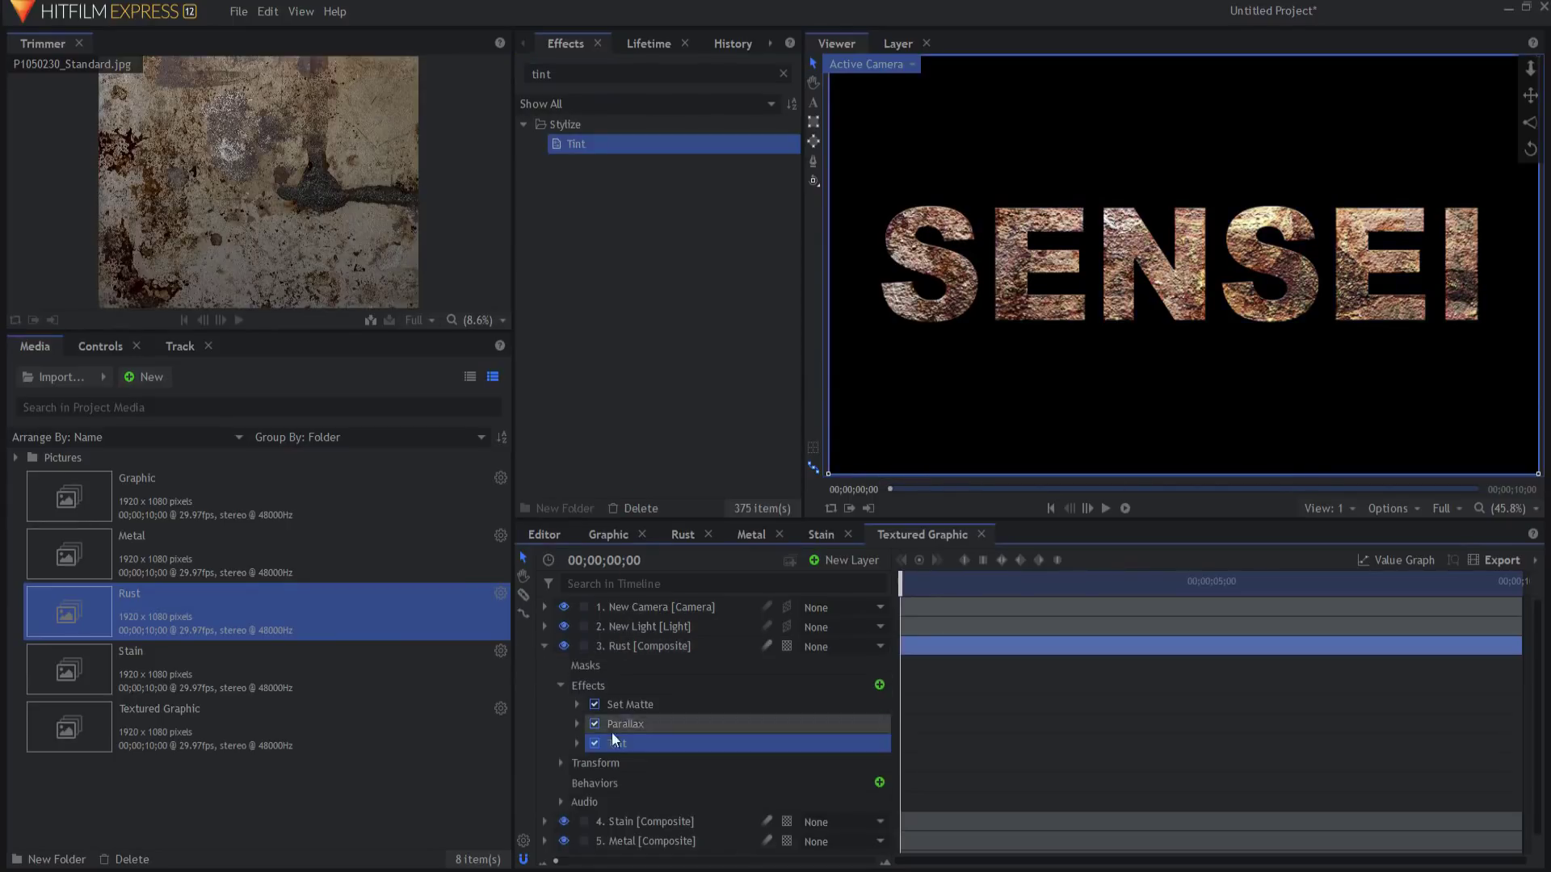
left_click(579, 743)
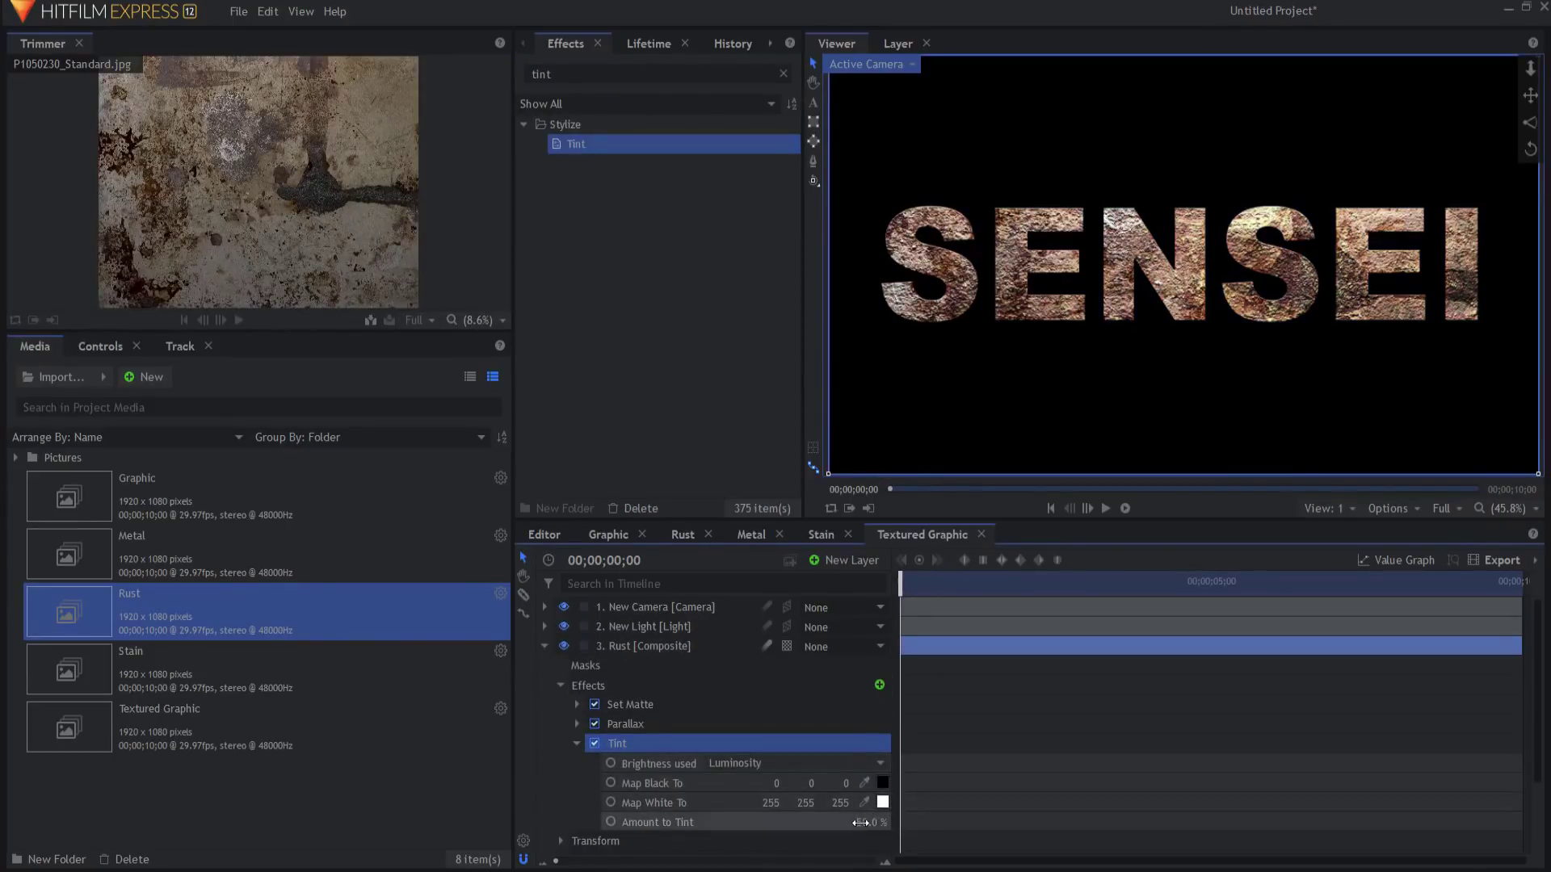
left_click(862, 822)
left_click(882, 802)
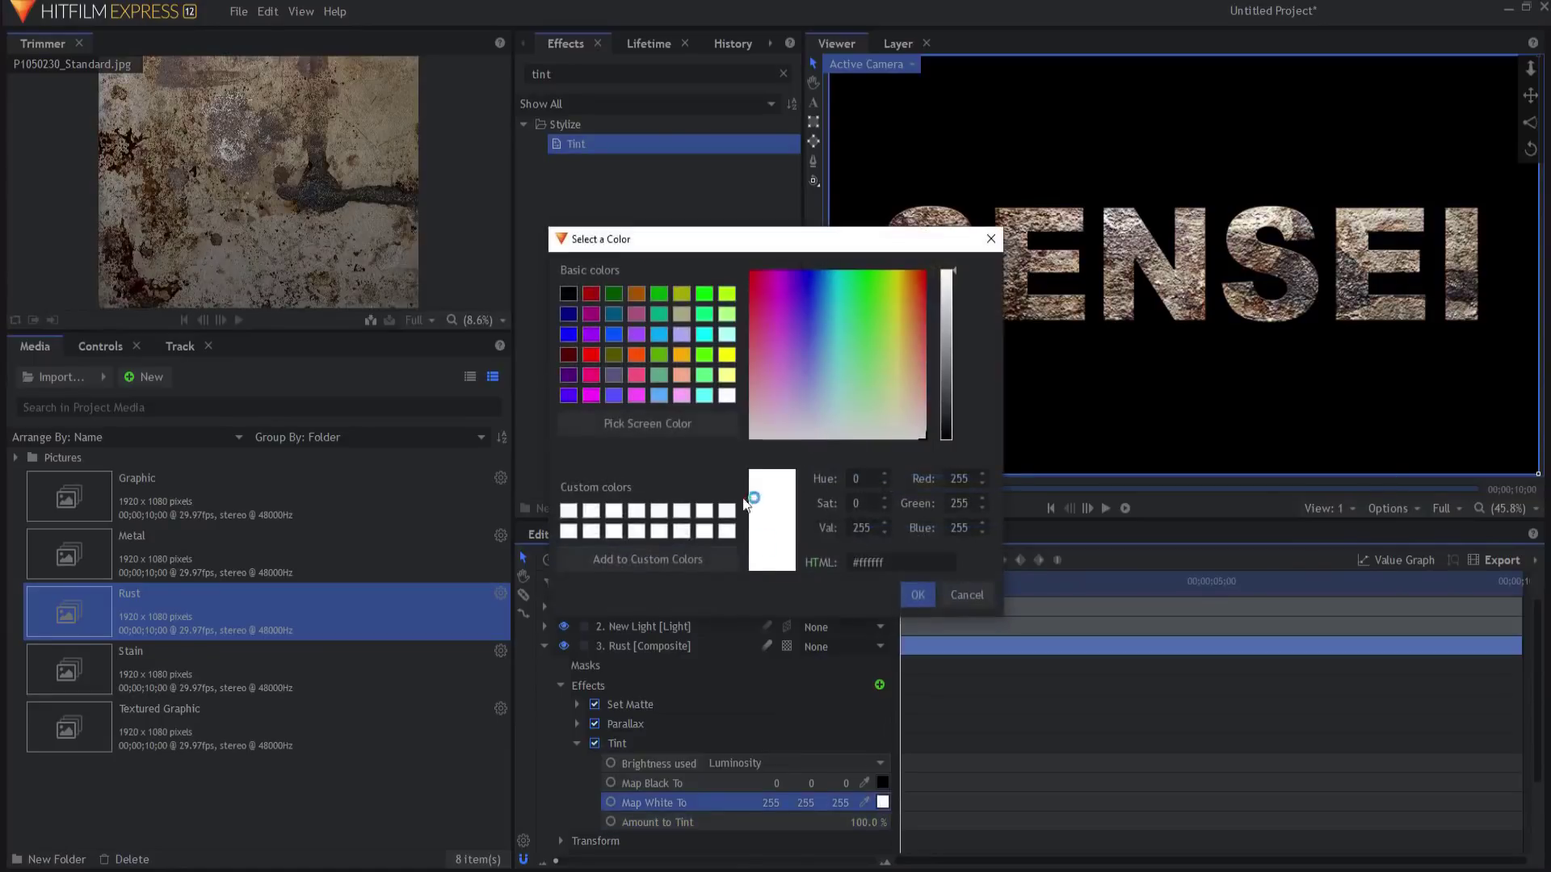
left_click(658, 360)
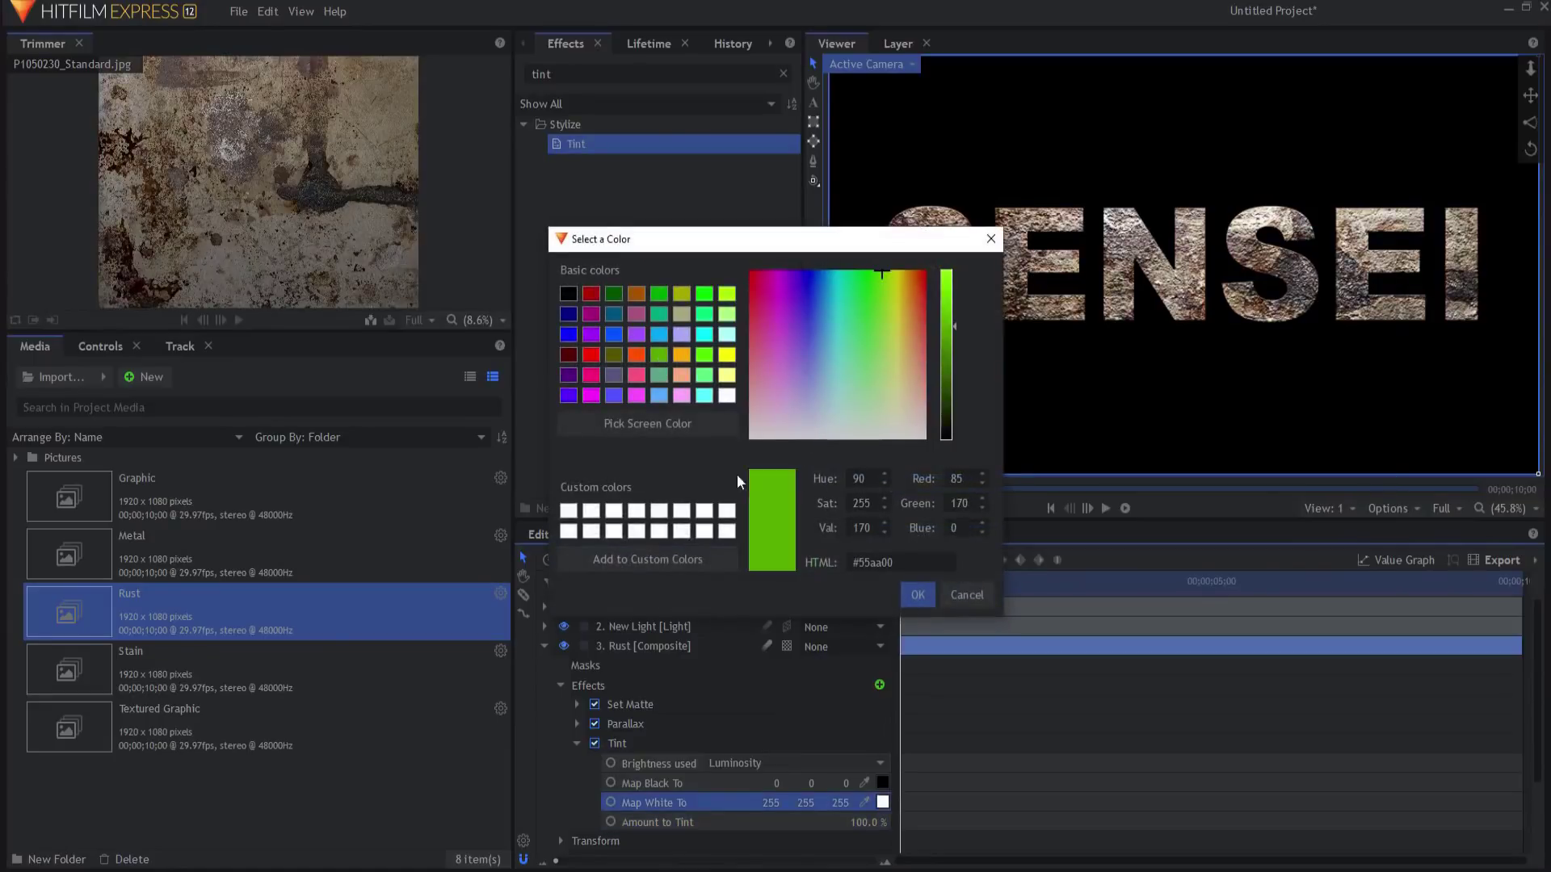
left_click(919, 596)
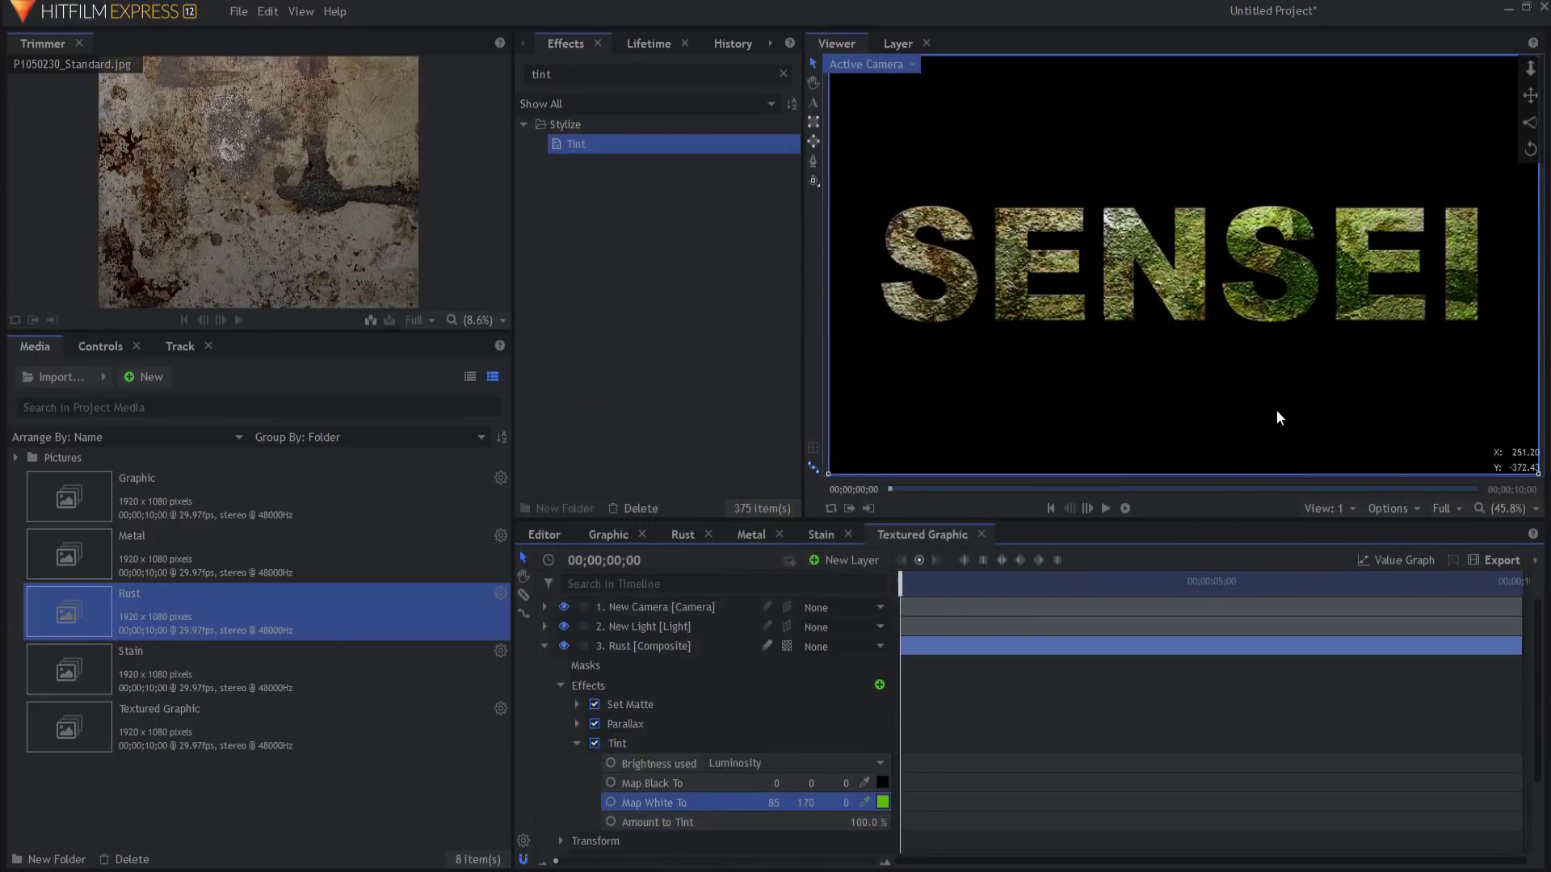
left_click(604, 748)
key("Delete")
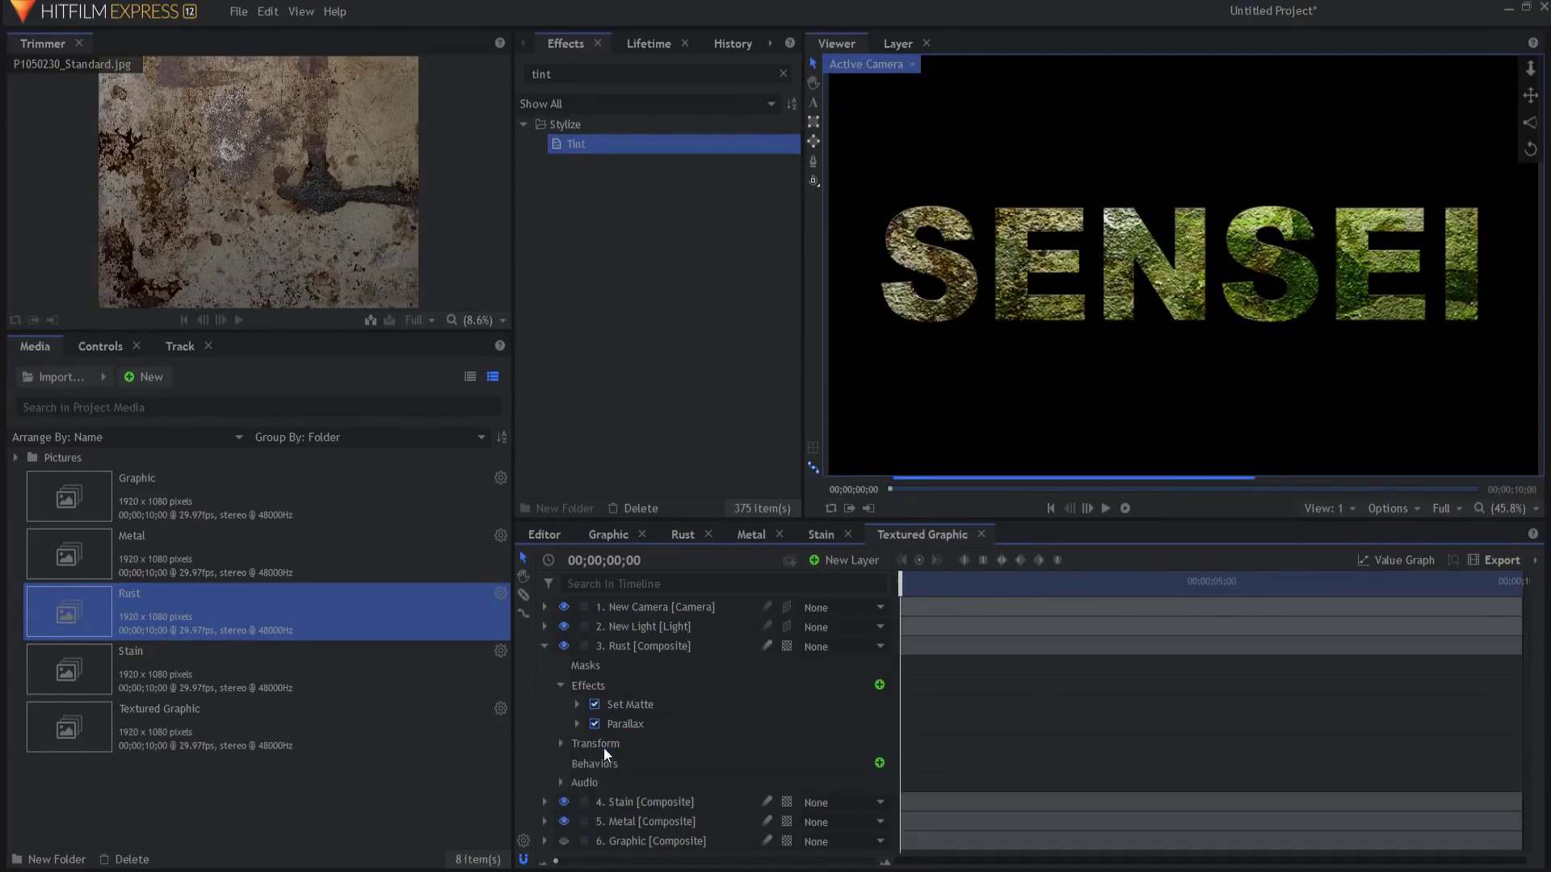
left_click(553, 73)
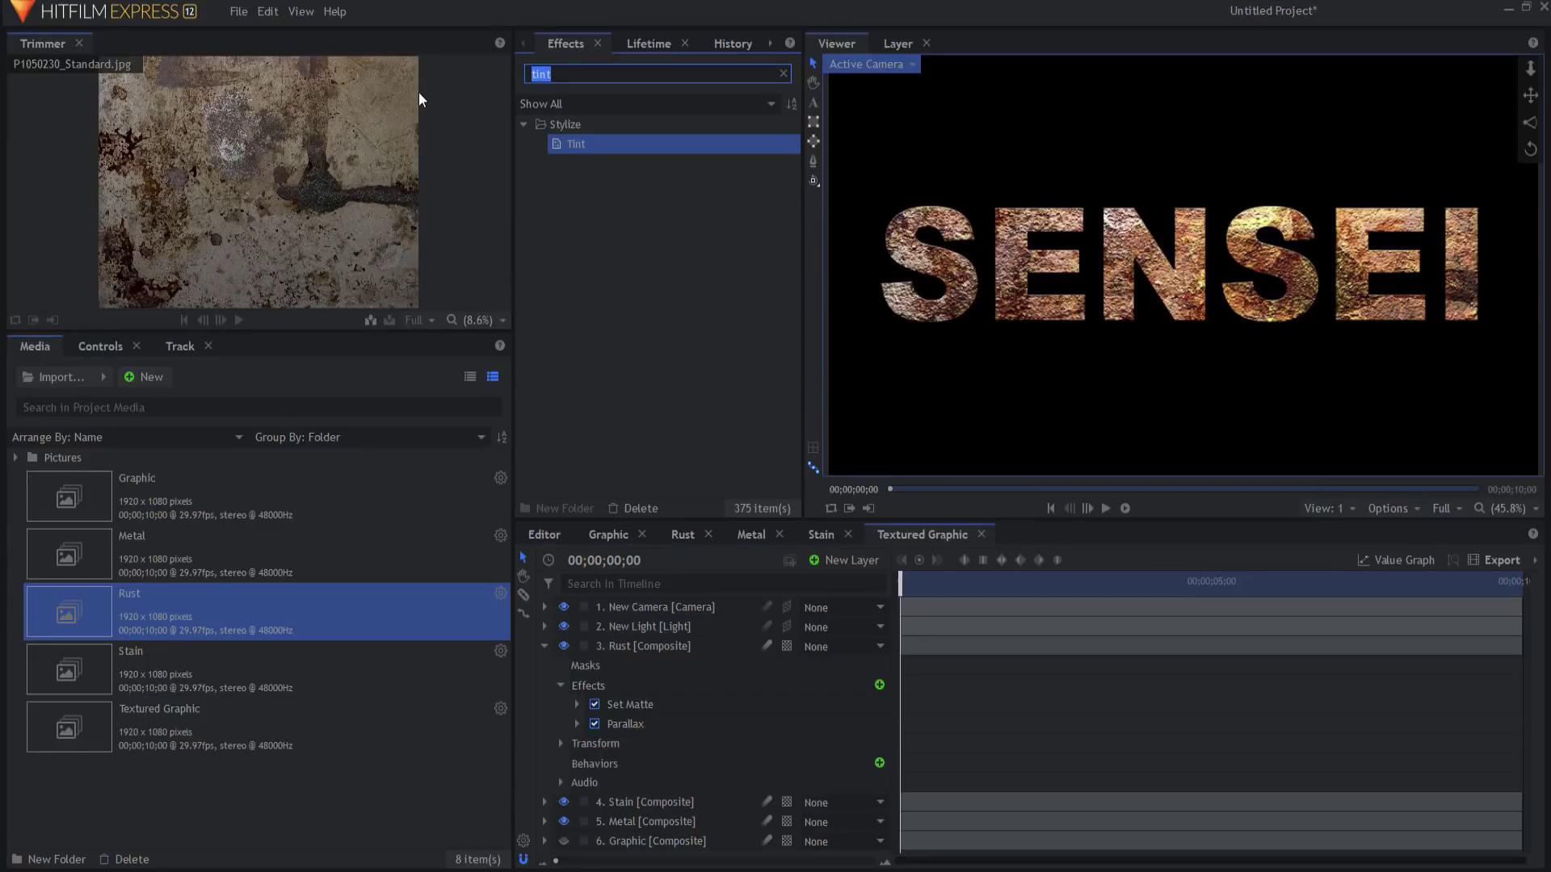
- Drop Threshold onto the Rust layer, with green Color 1 and Threshold at 85%
type("thres")
left_click_drag(571, 148, 618, 730)
left_click(577, 743)
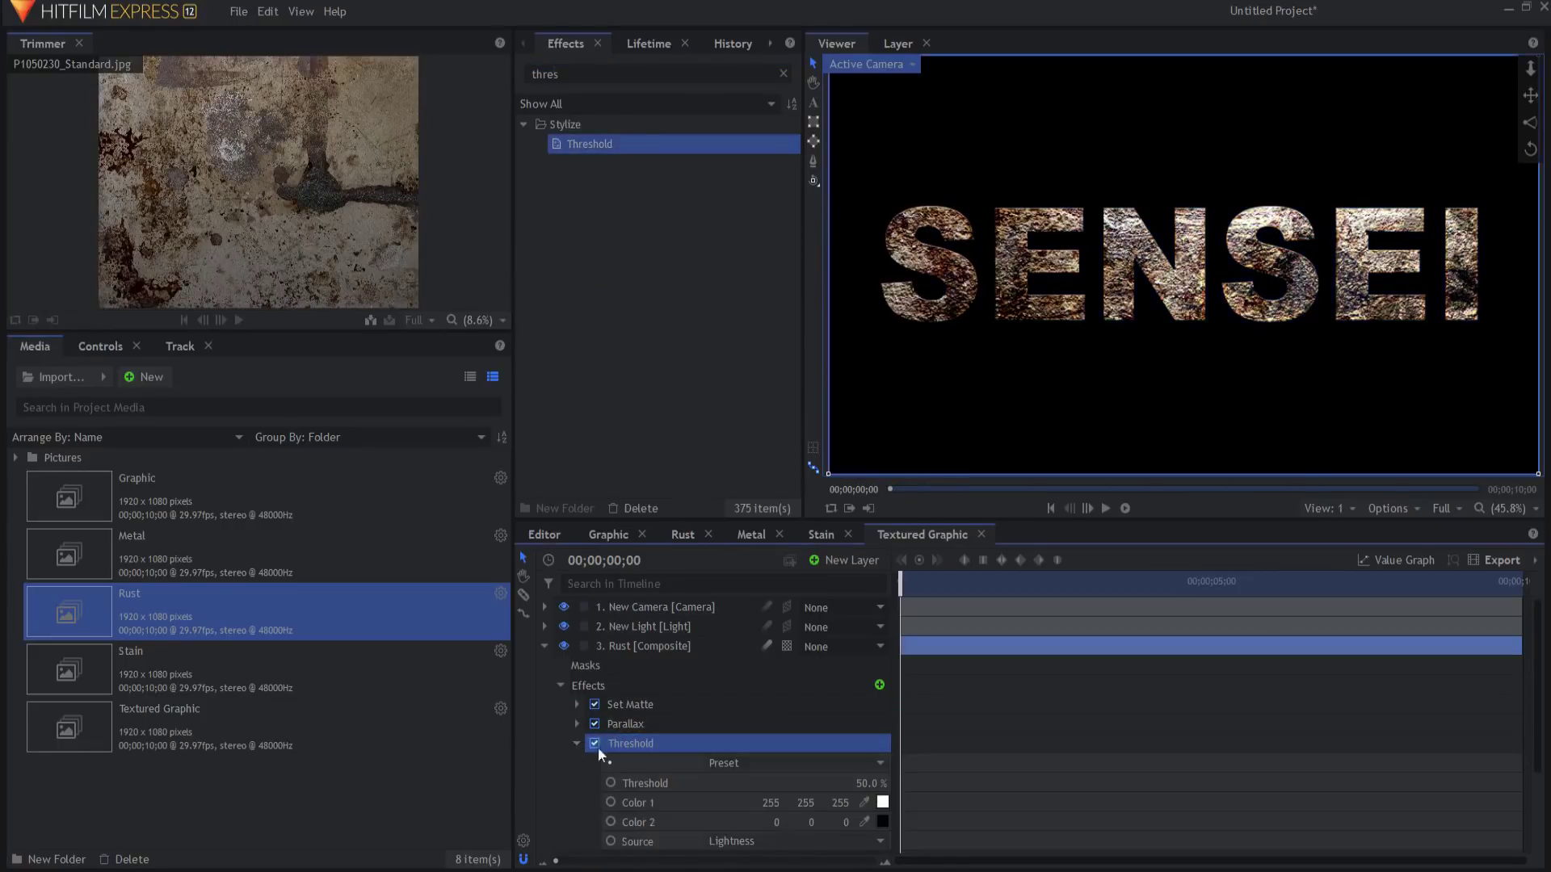
left_click(883, 802)
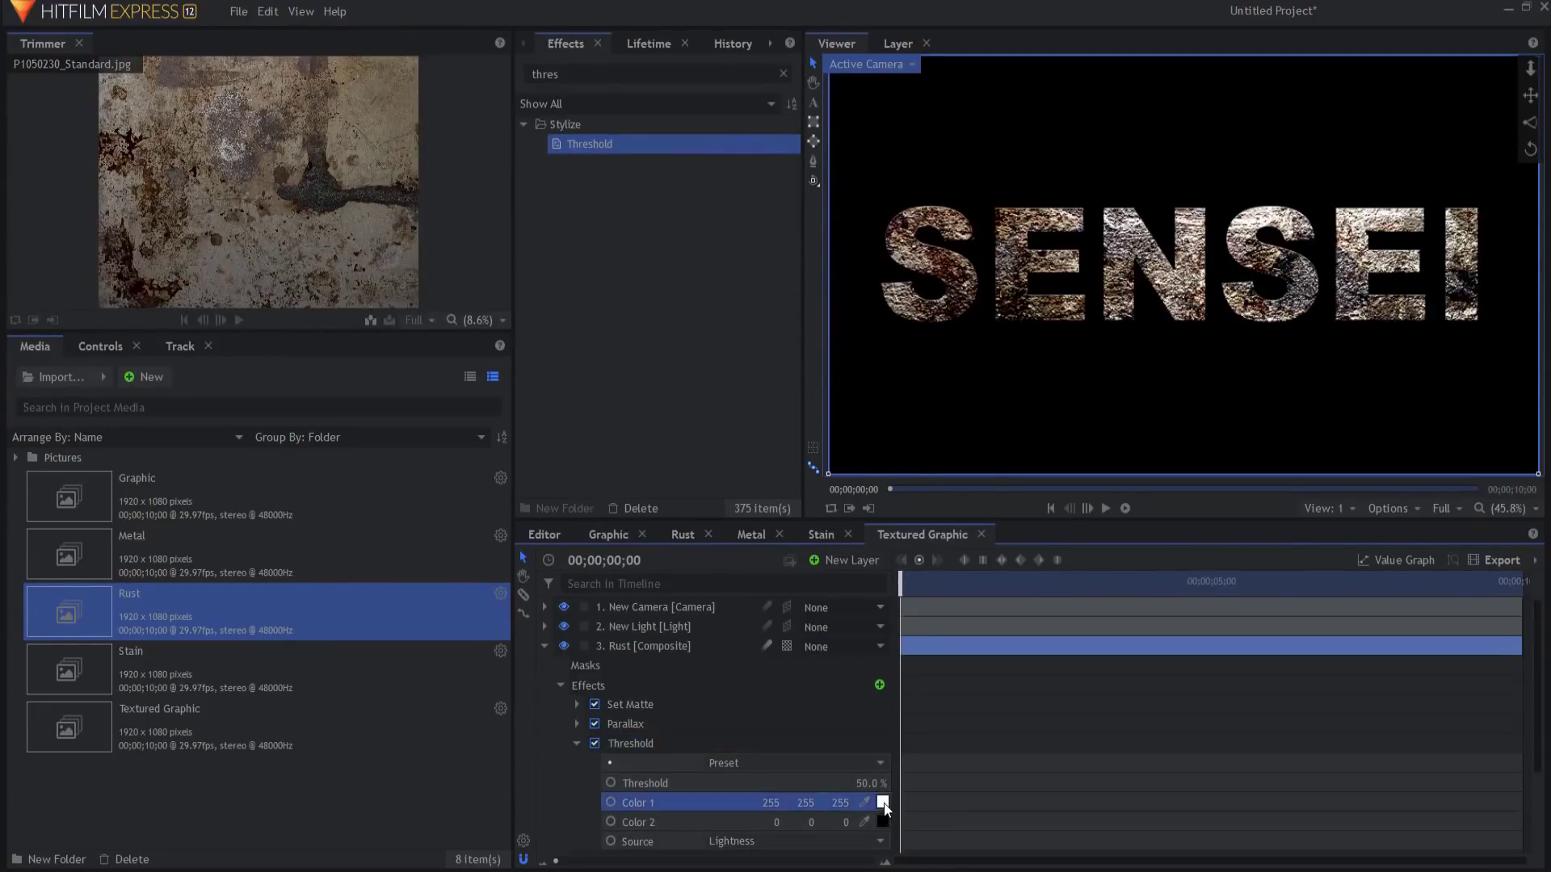
left_click(701, 298)
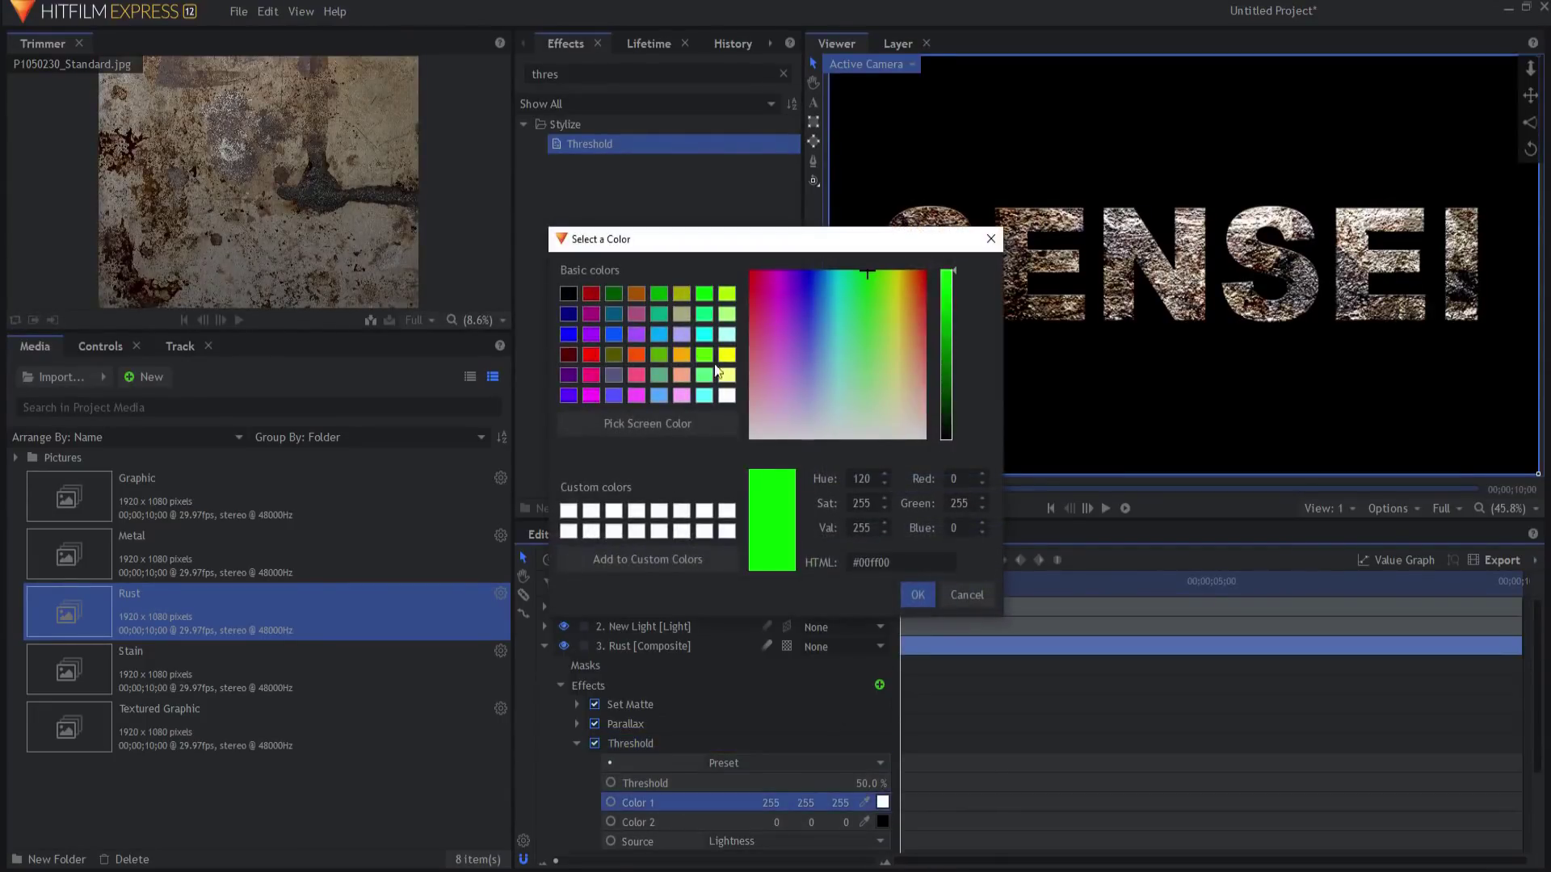
left_click(918, 596)
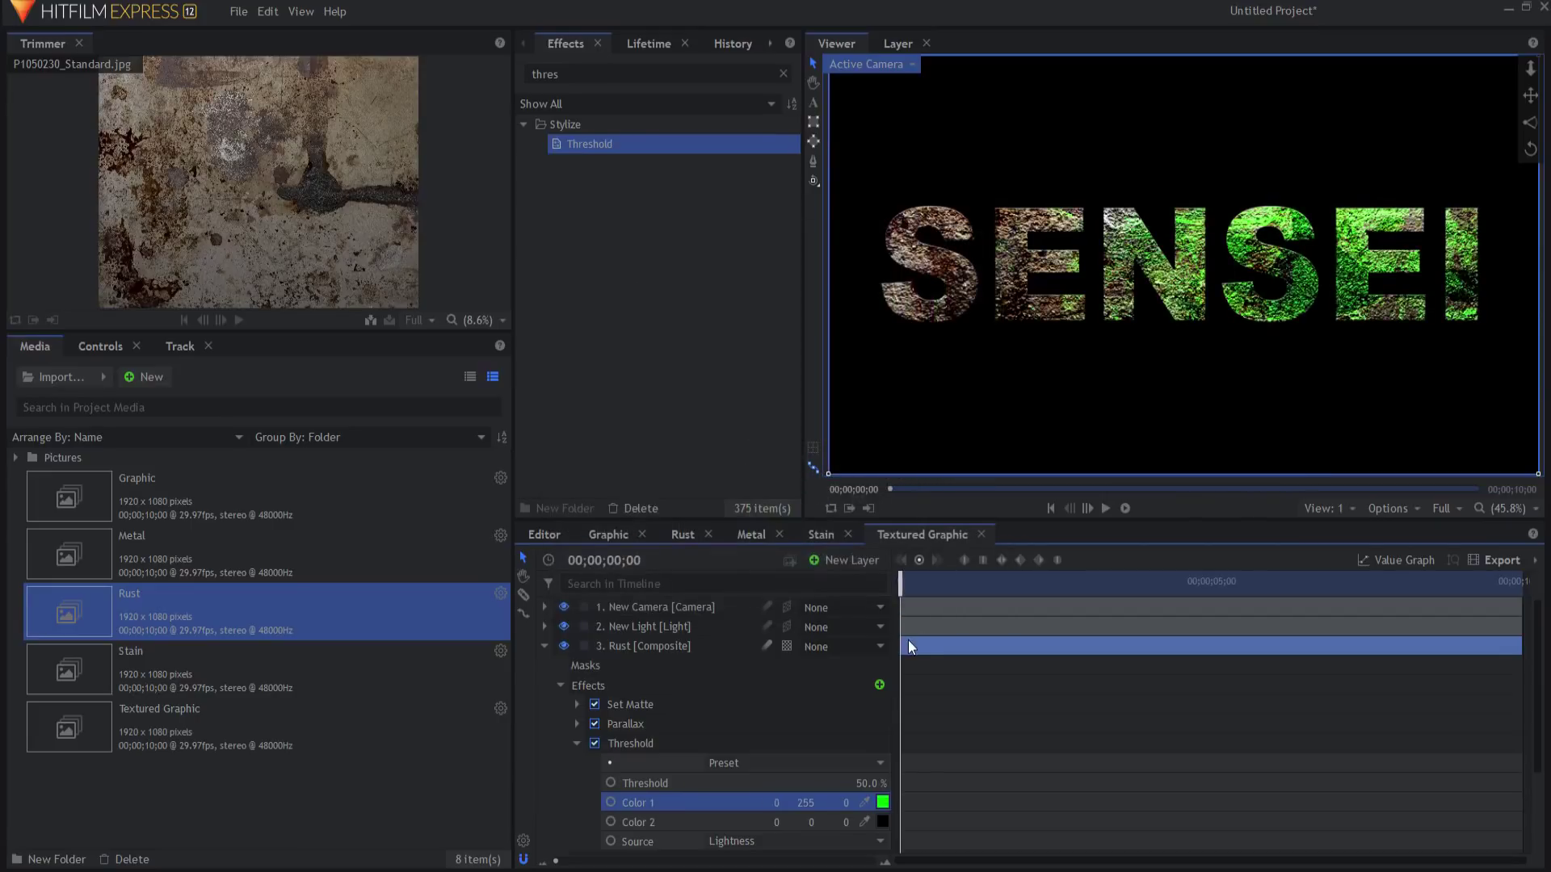
mouse_move(869, 783)
left_mouse_down()
mouse_move(870, 796)
mouse_move(836, 797)
mouse_move(894, 791)
left_mouse_up()
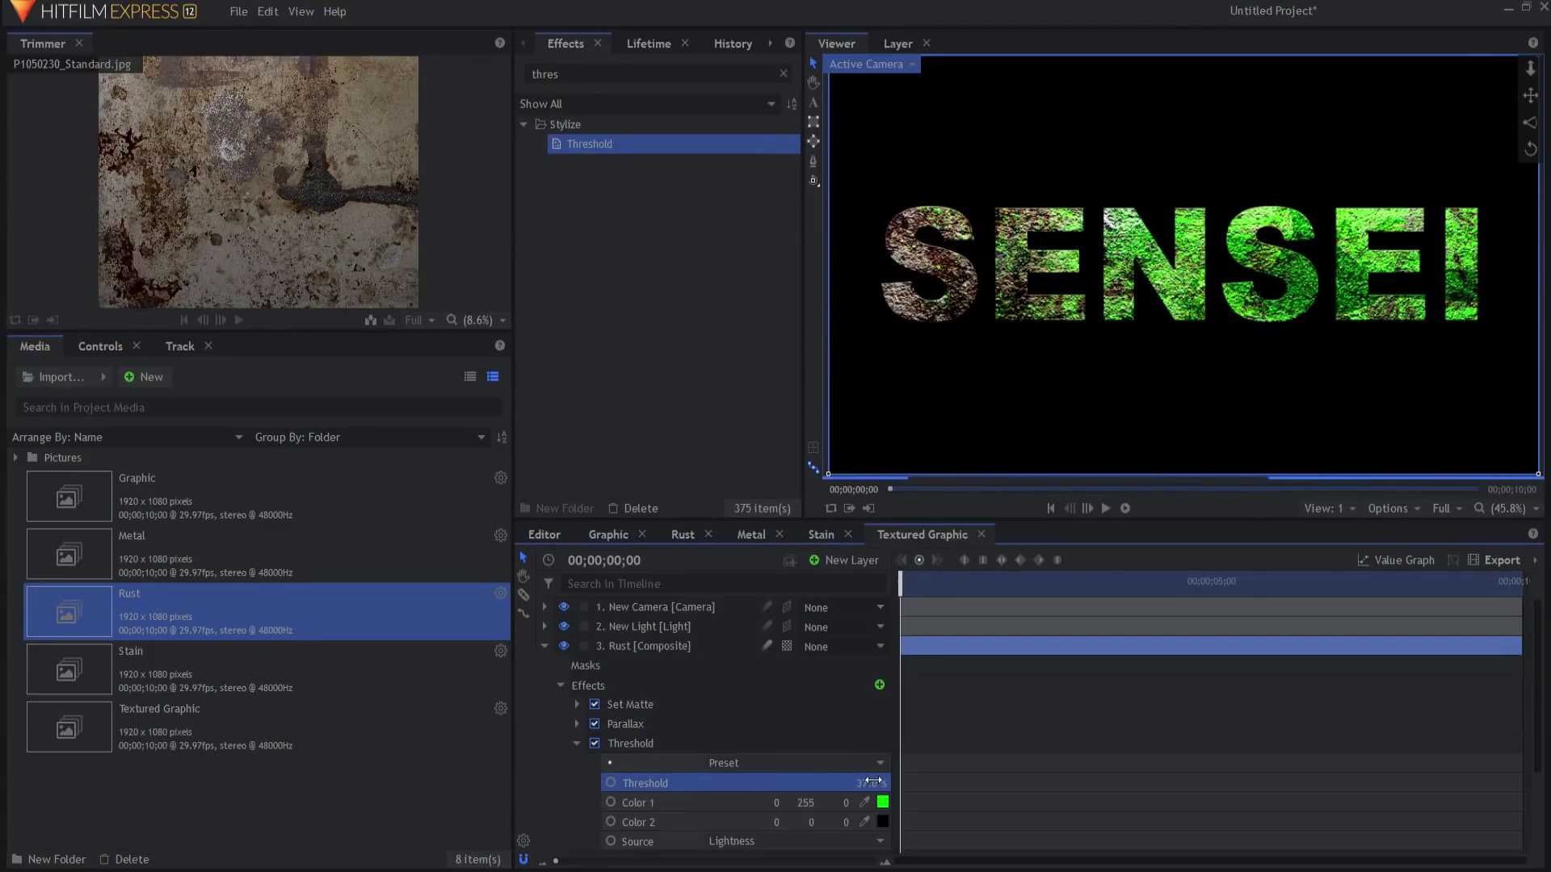
- Copy the Rust layer's Threshold effect and paste it onto the Stain layer
left_click(577, 743)
right_click(633, 743)
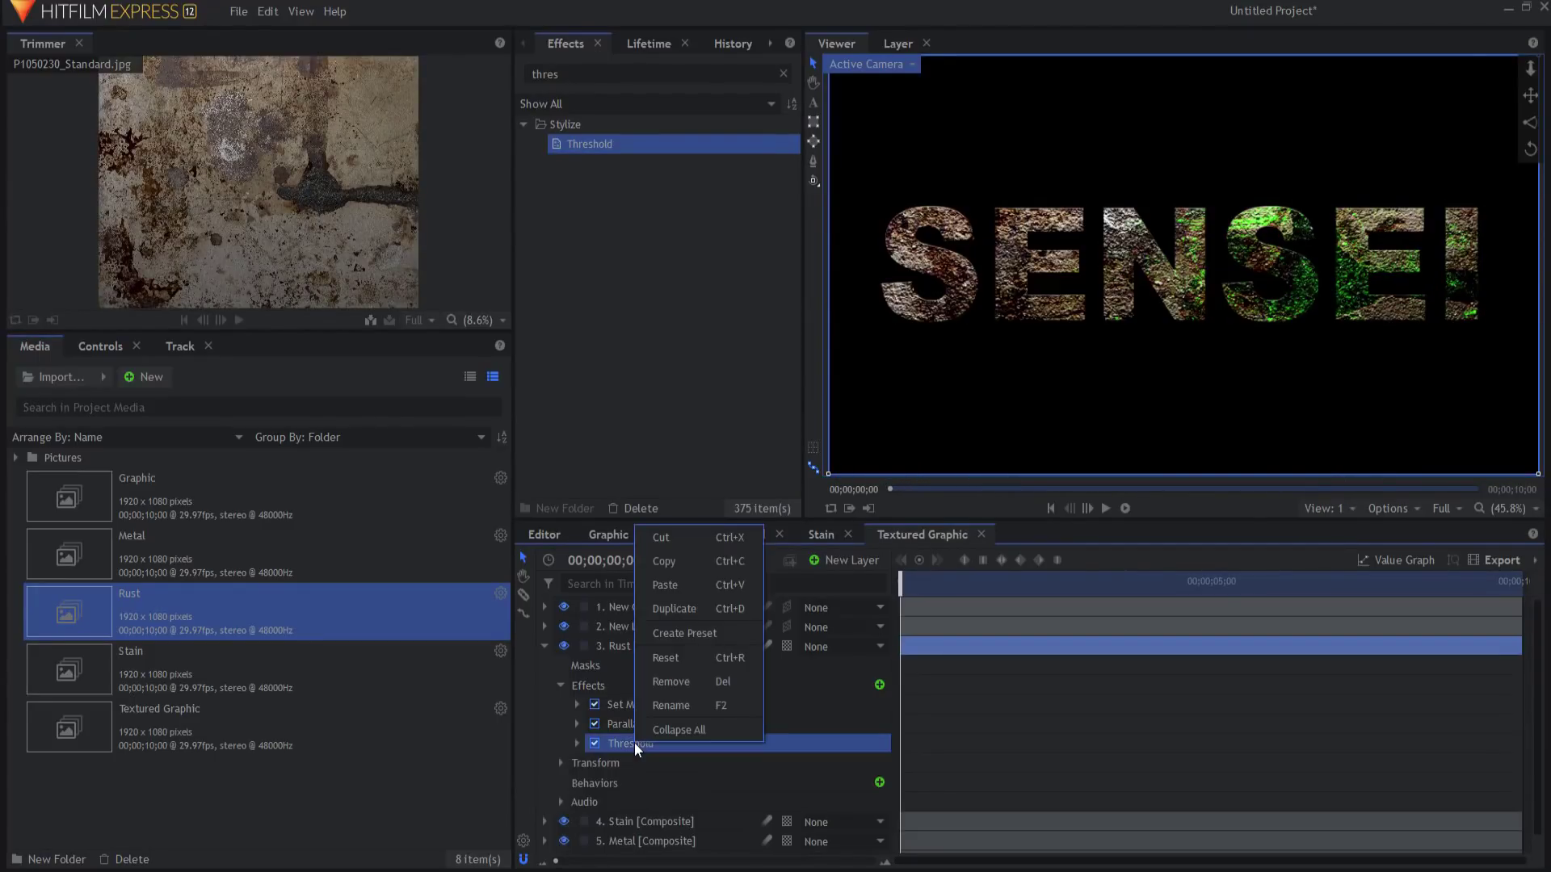
left_click(664, 561)
left_click(544, 646)
right_click(624, 666)
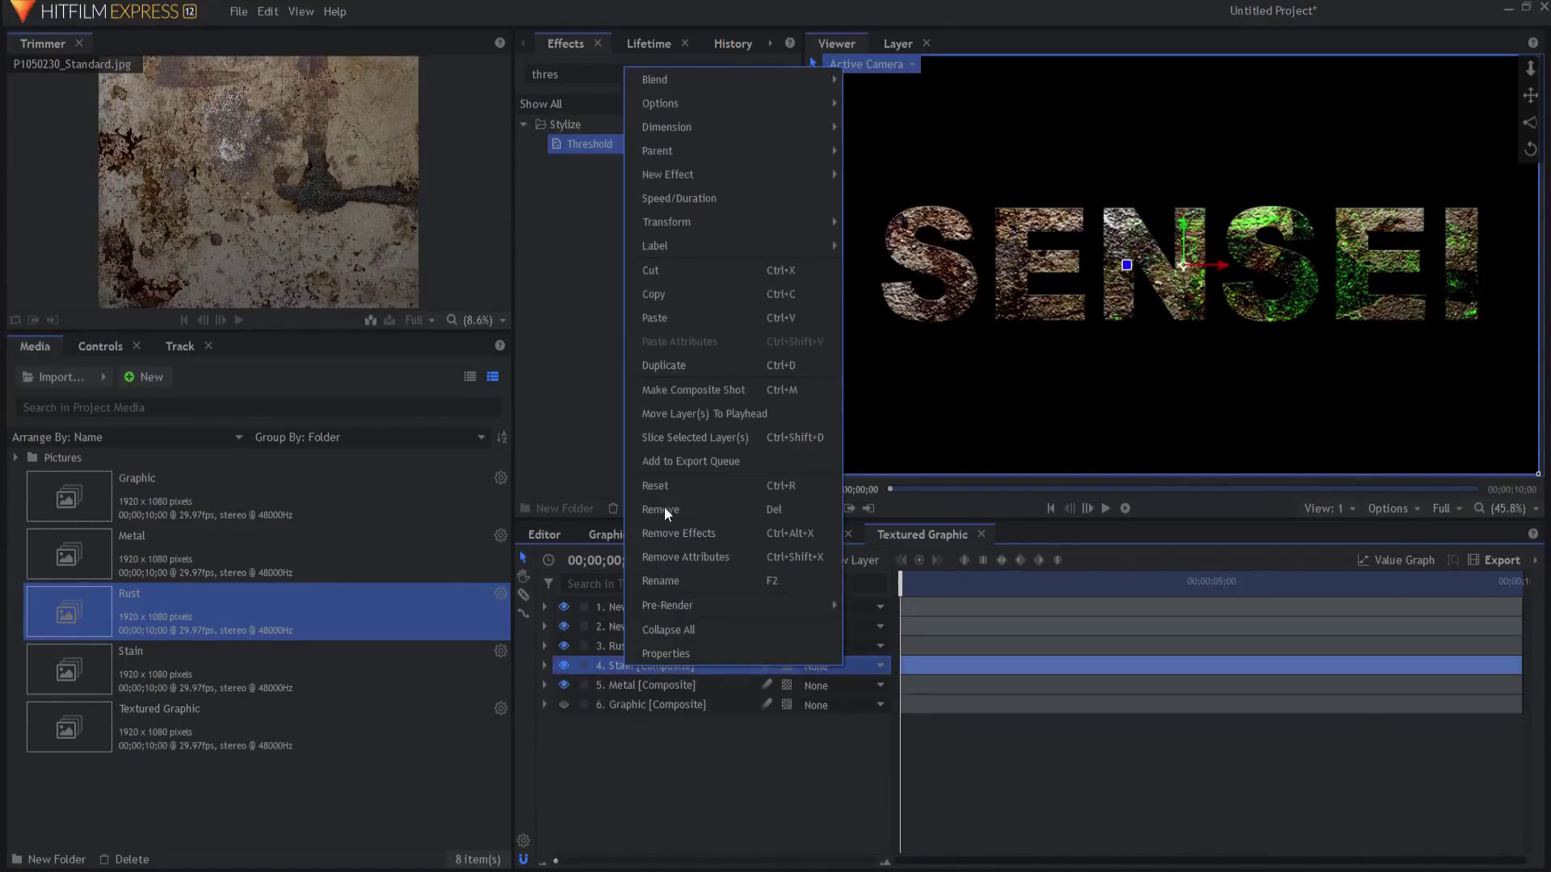
left_click(657, 318)
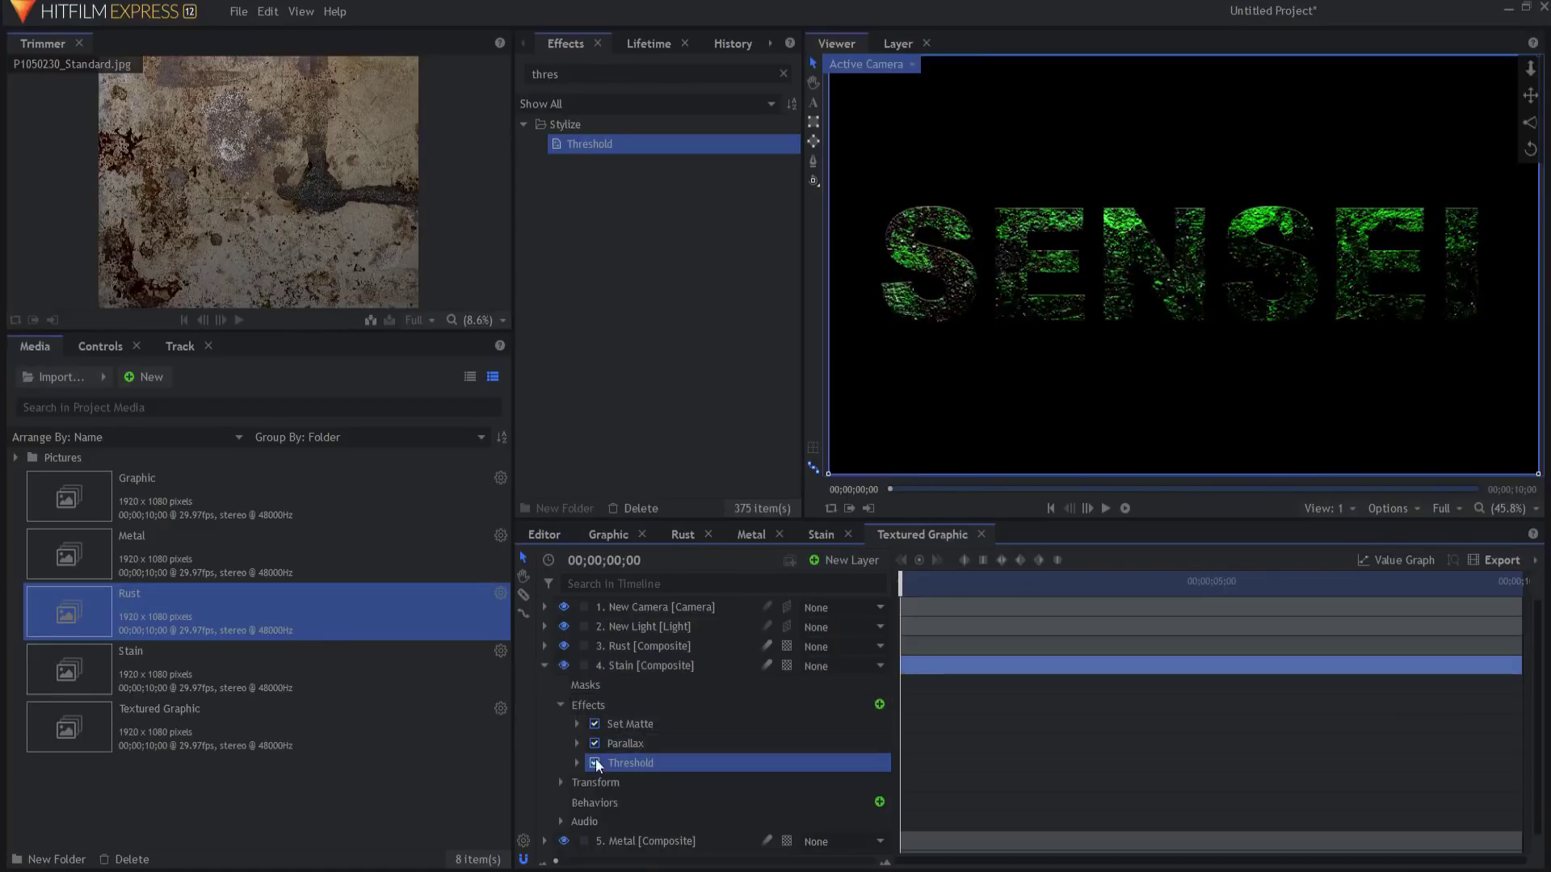
- Set the Stain Threshold's Color 1 to dark red (#aa0000) and its level to 95%
left_click(575, 764)
left_click(883, 822)
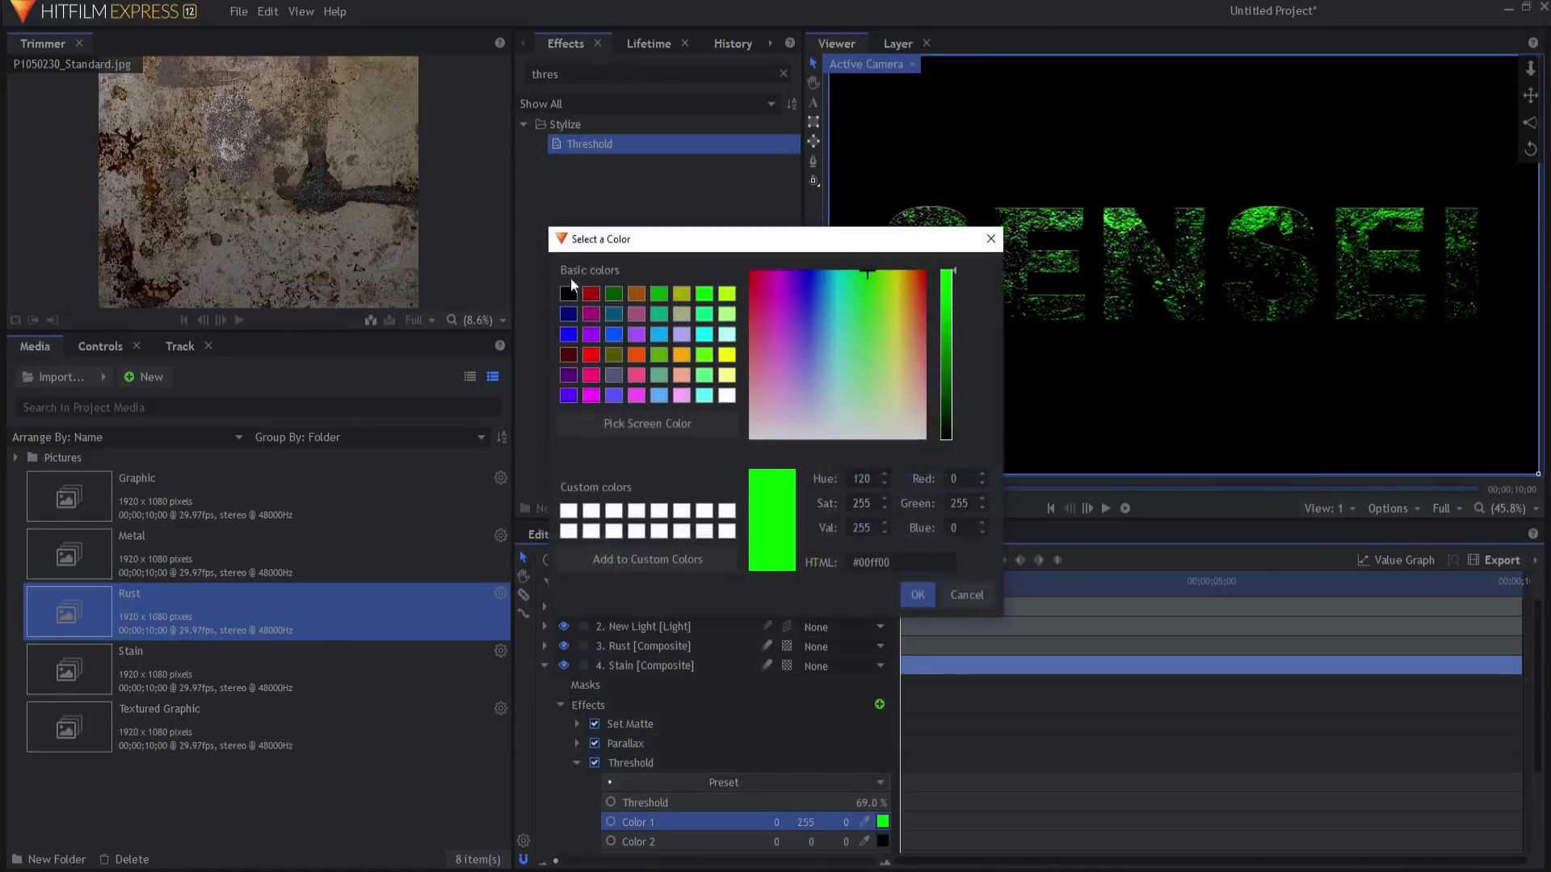
left_click(592, 293)
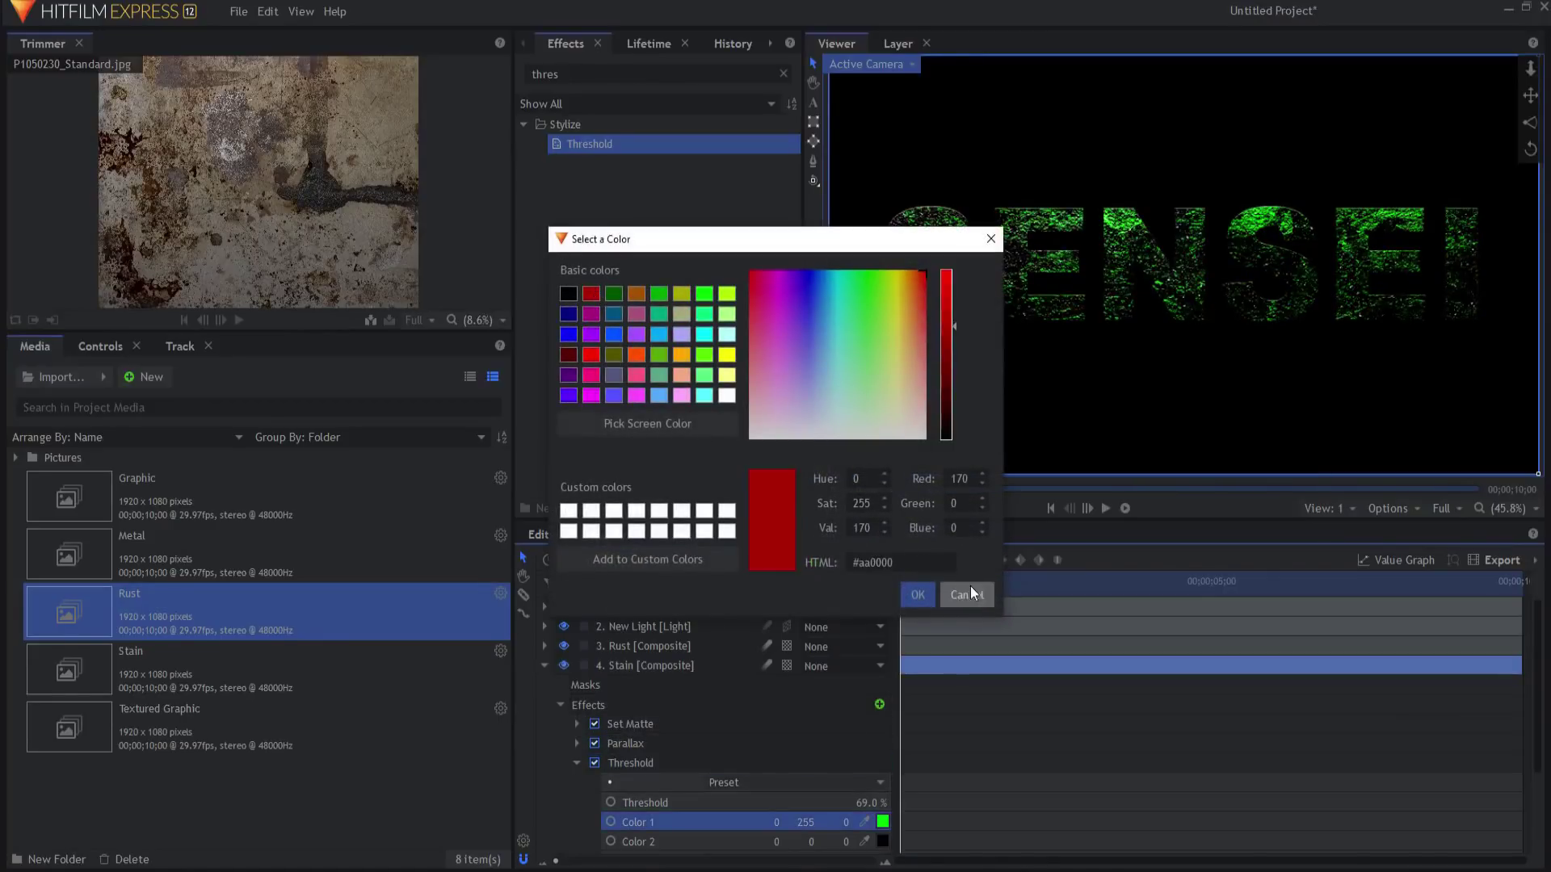
left_click(918, 596)
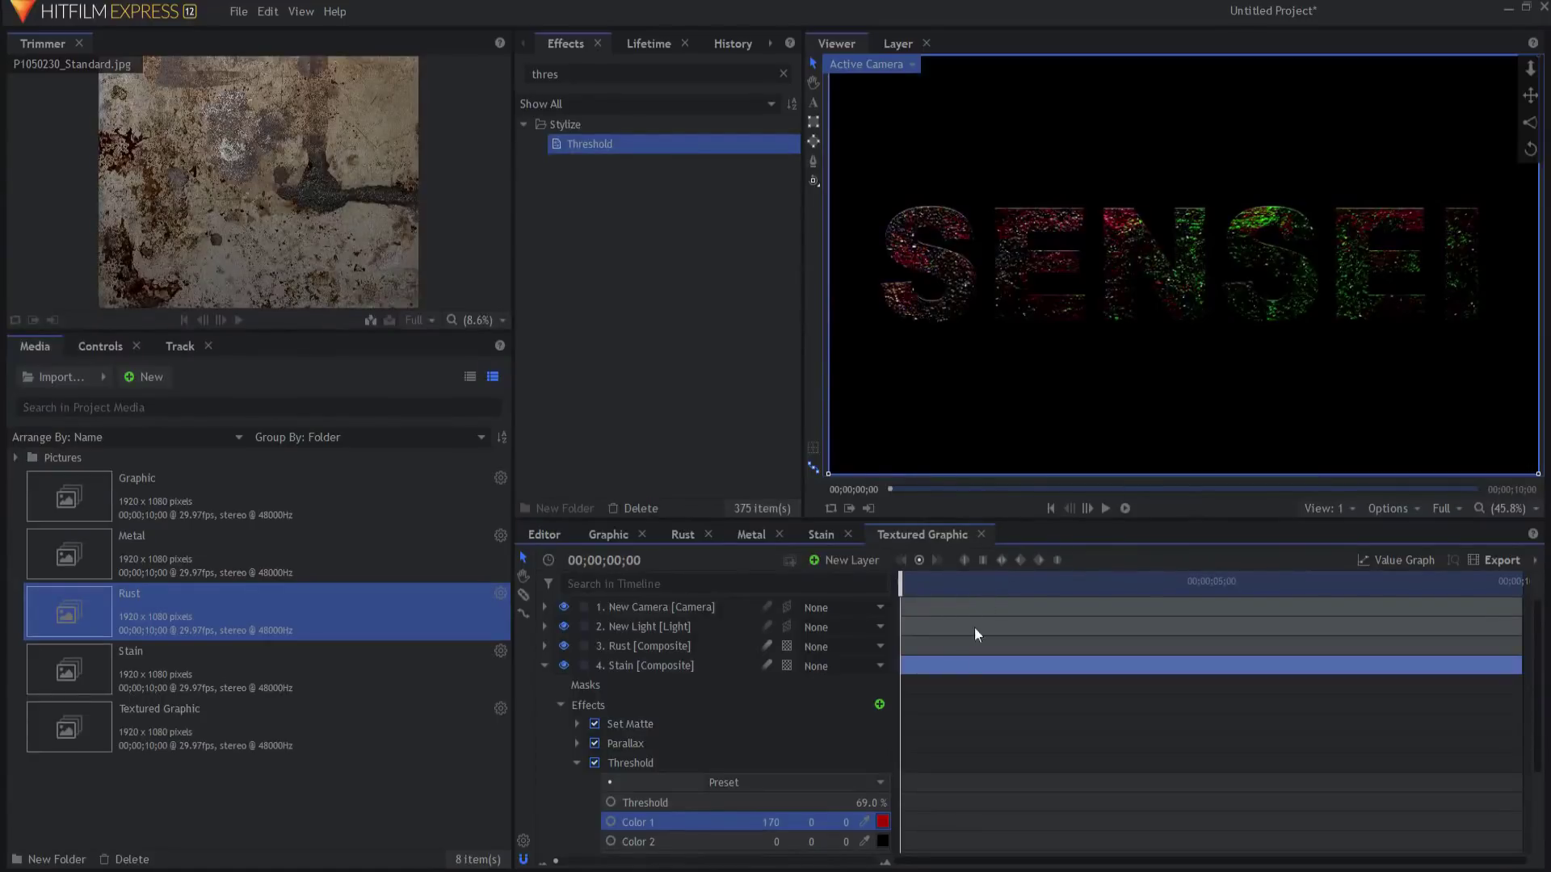
mouse_move(868, 802)
left_mouse_down()
mouse_move(840, 802)
mouse_move(888, 802)
mouse_move(880, 821)
left_mouse_up()
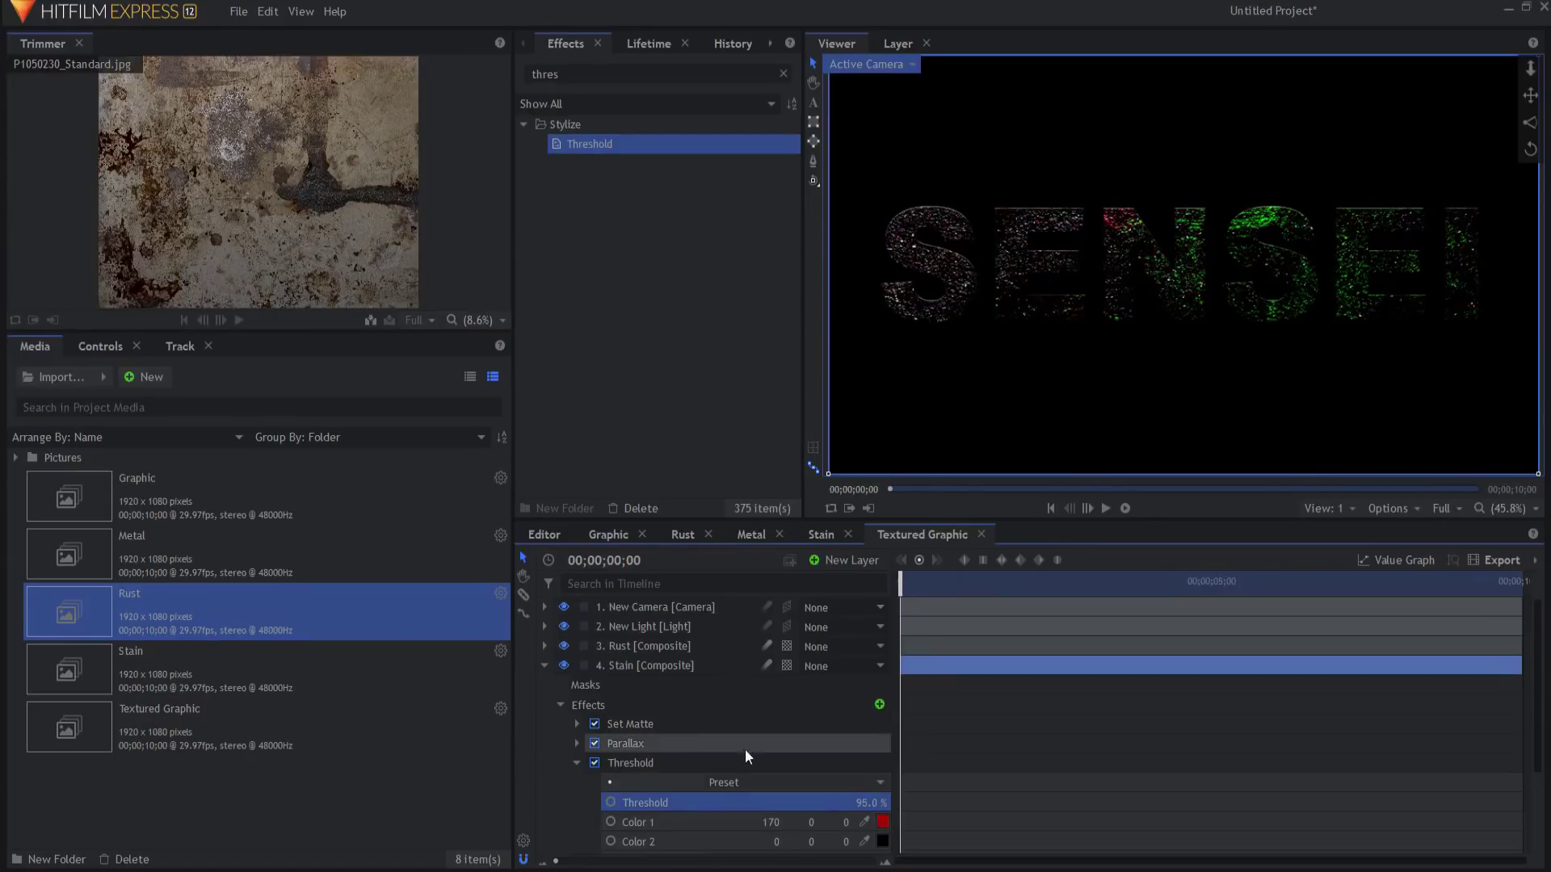
left_click(544, 665)
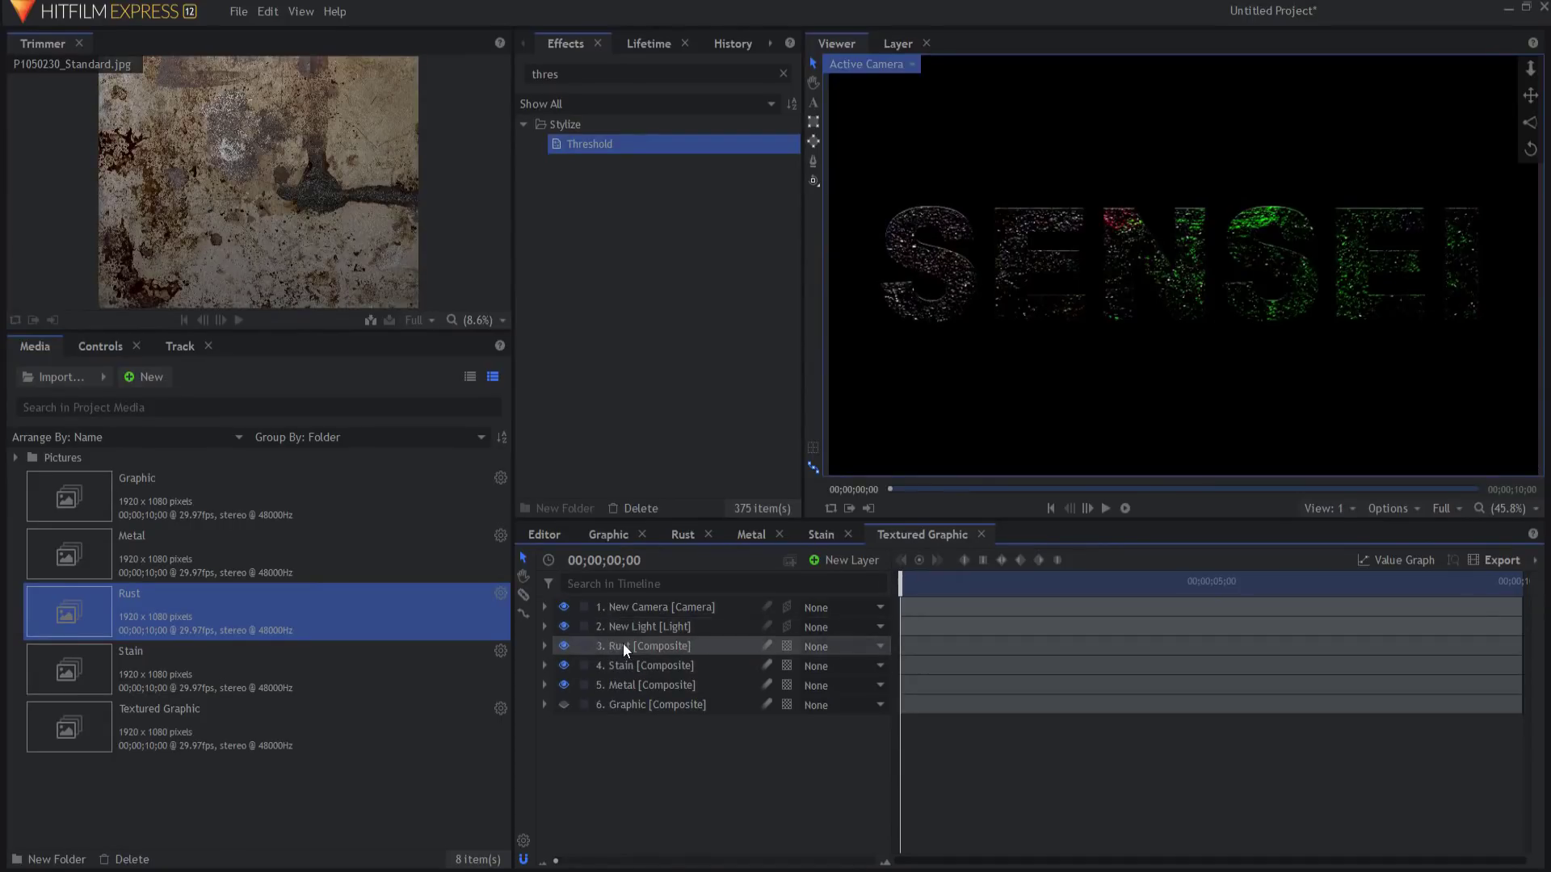
- Shift the New Light's position to brighten the SENSEI text
left_click(631, 624)
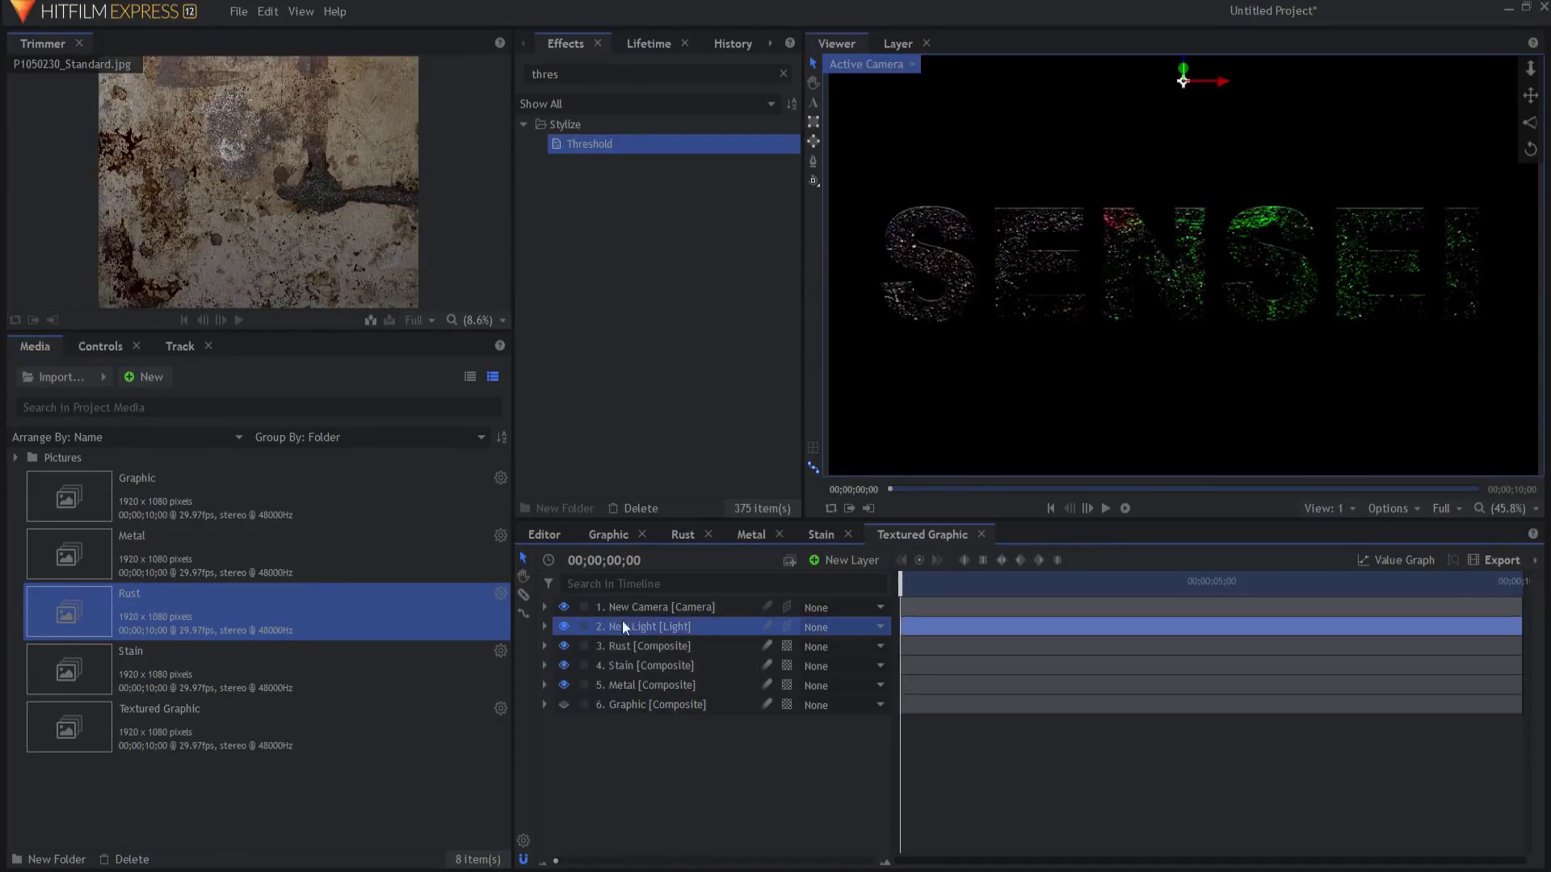
left_click(545, 627)
left_click_drag(873, 686, 901, 685)
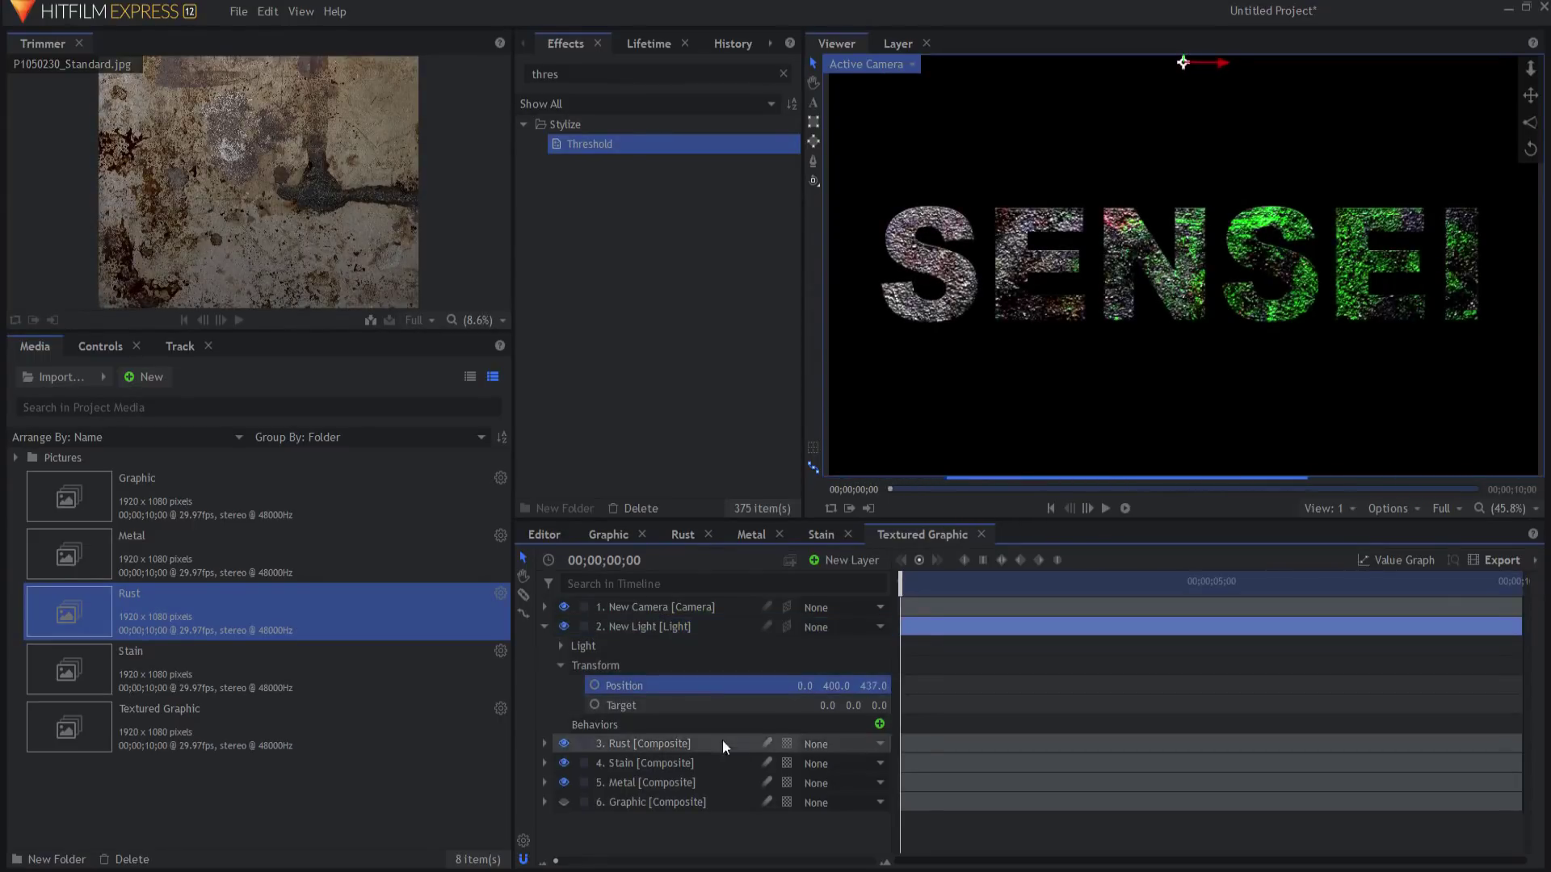
- Raise the Rust layer's Threshold to 88%, then settle it at 78%
left_click(543, 743)
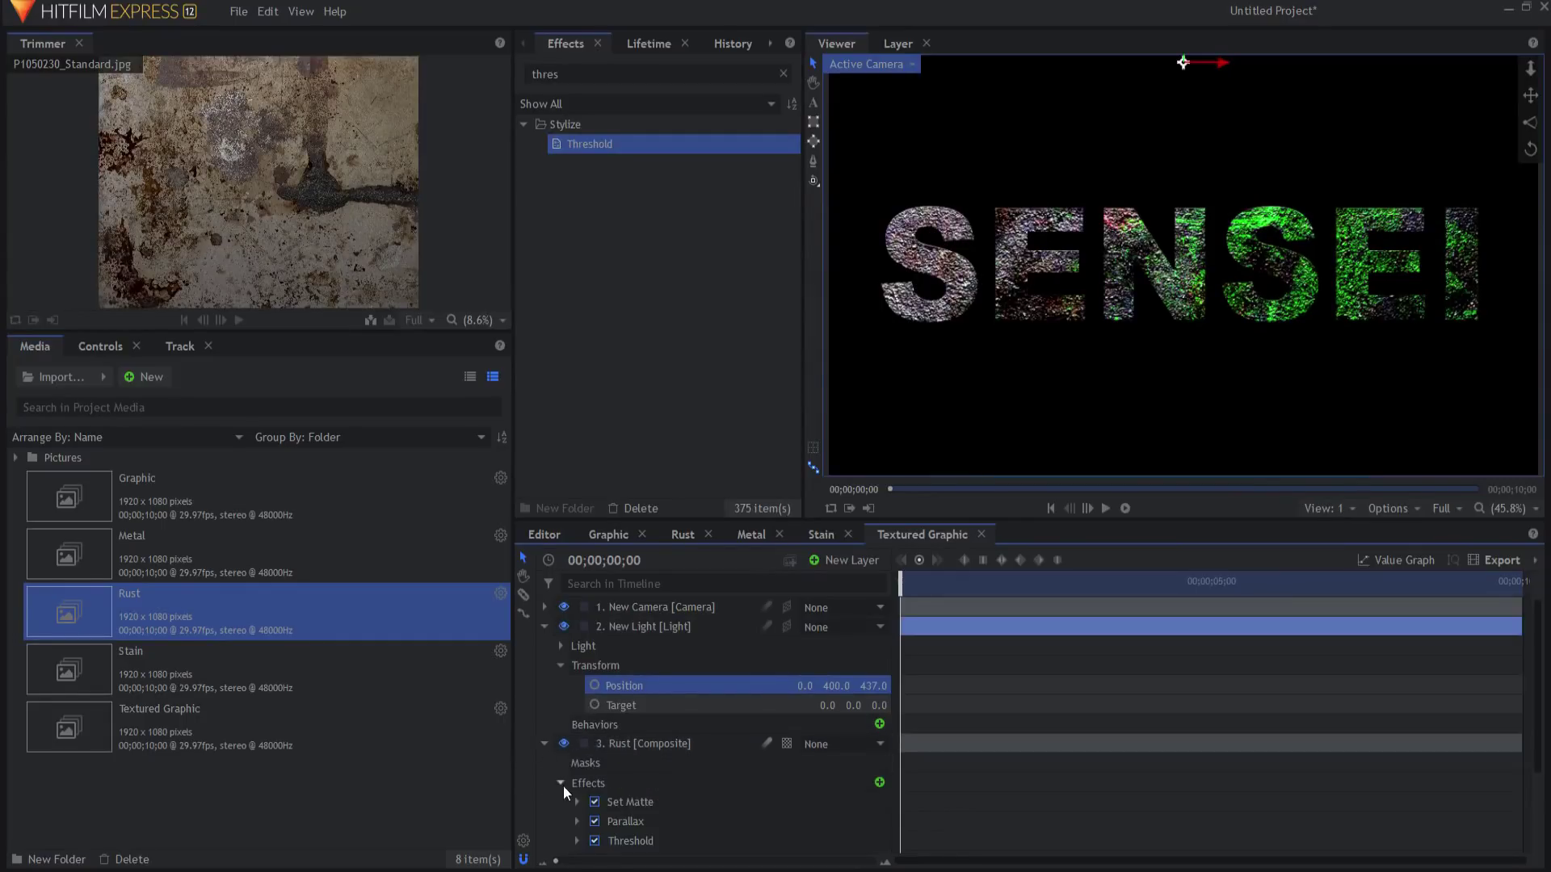
left_click(576, 841)
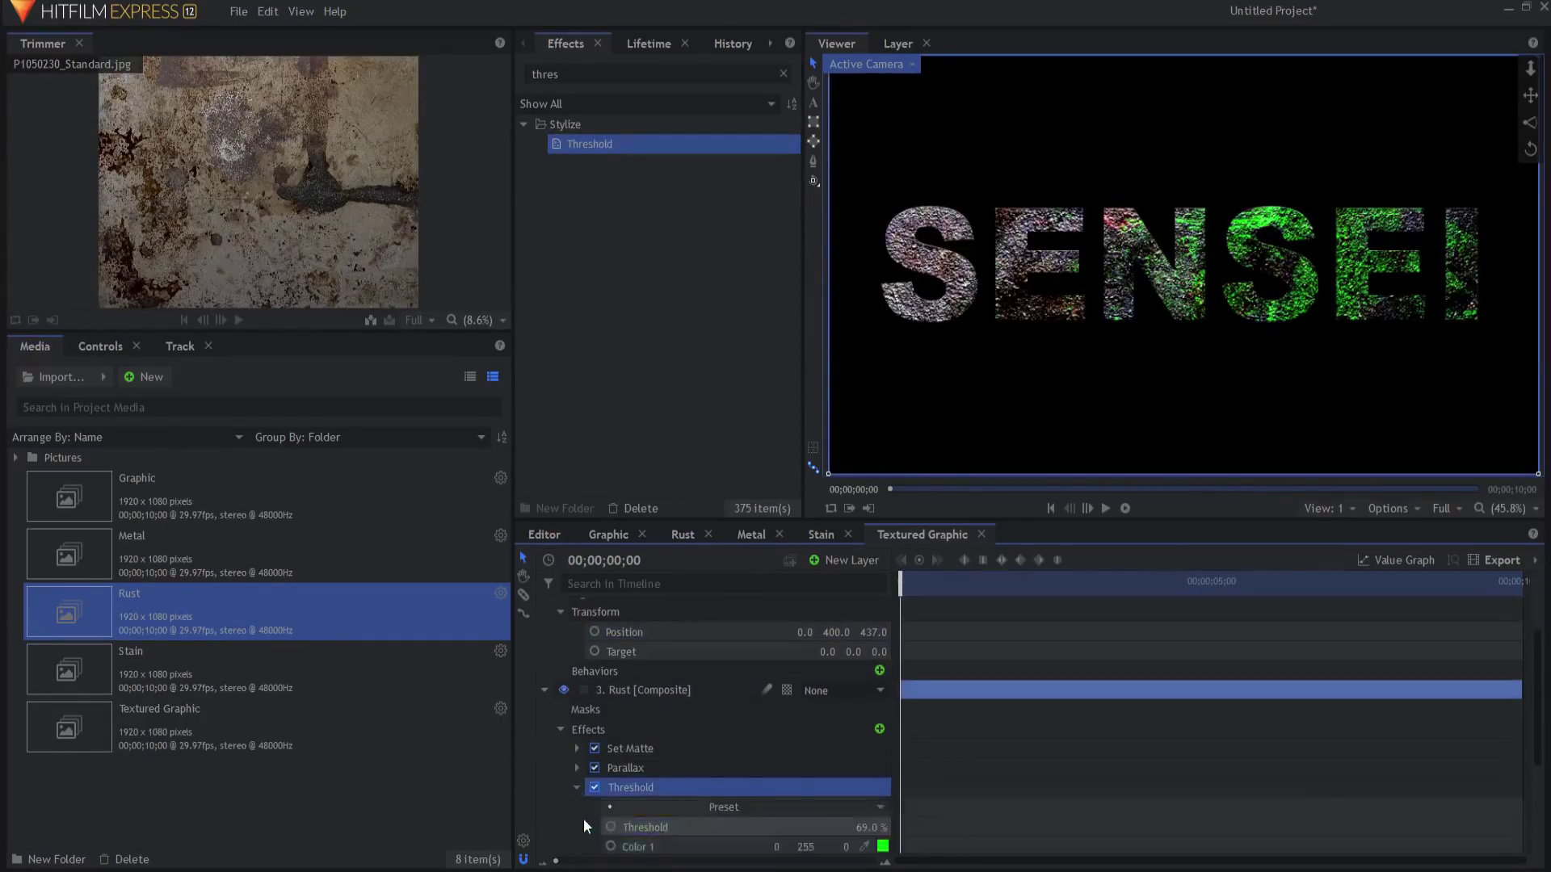
left_click_drag(871, 723, 897, 724)
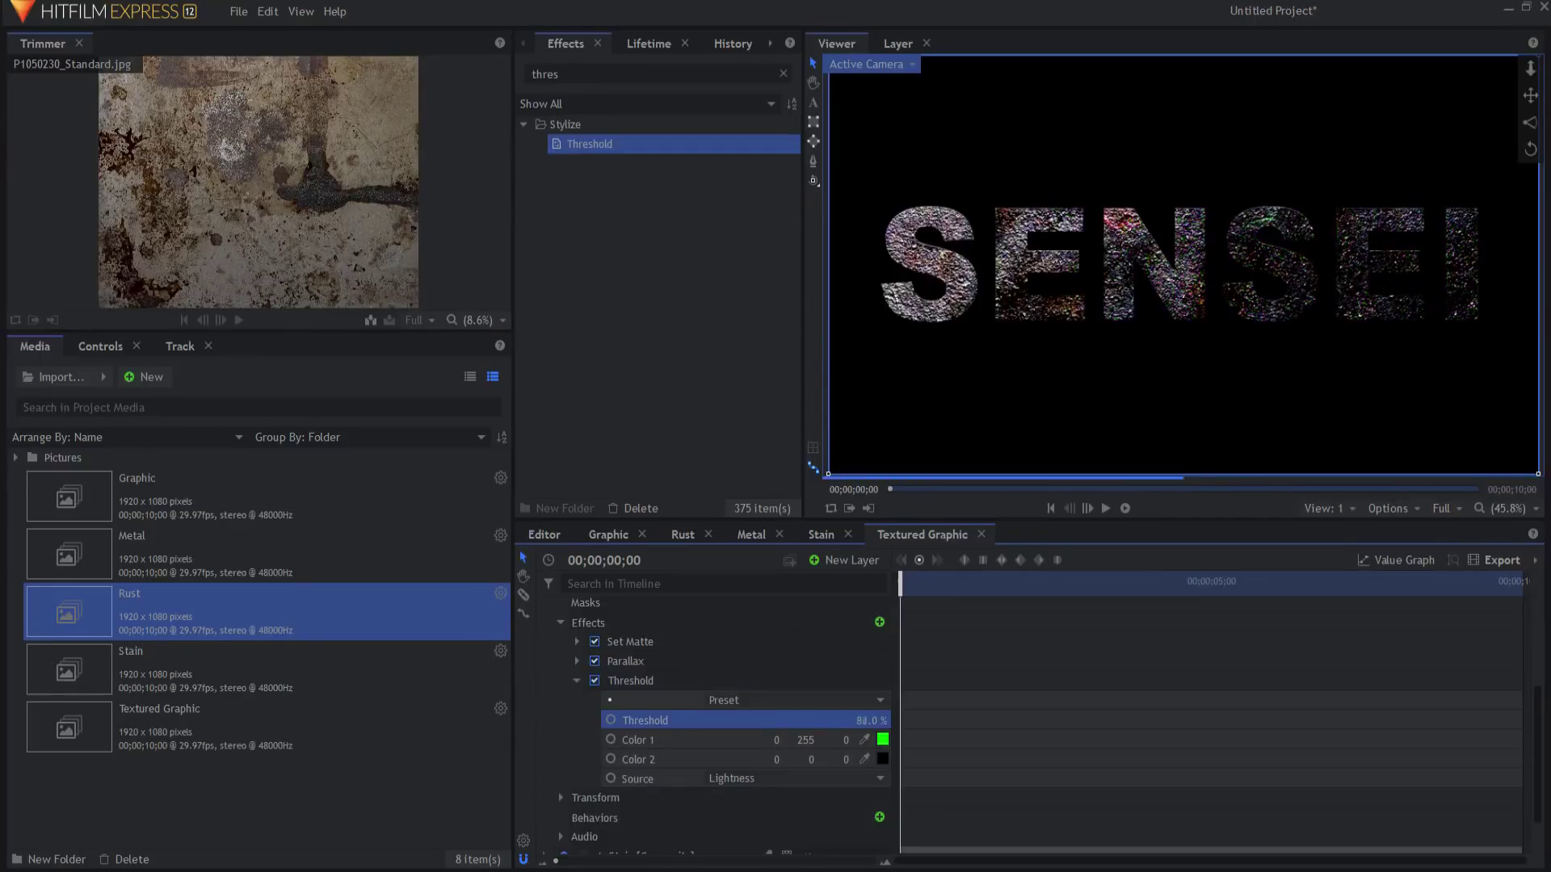
left_click_drag(880, 720, 867, 721)
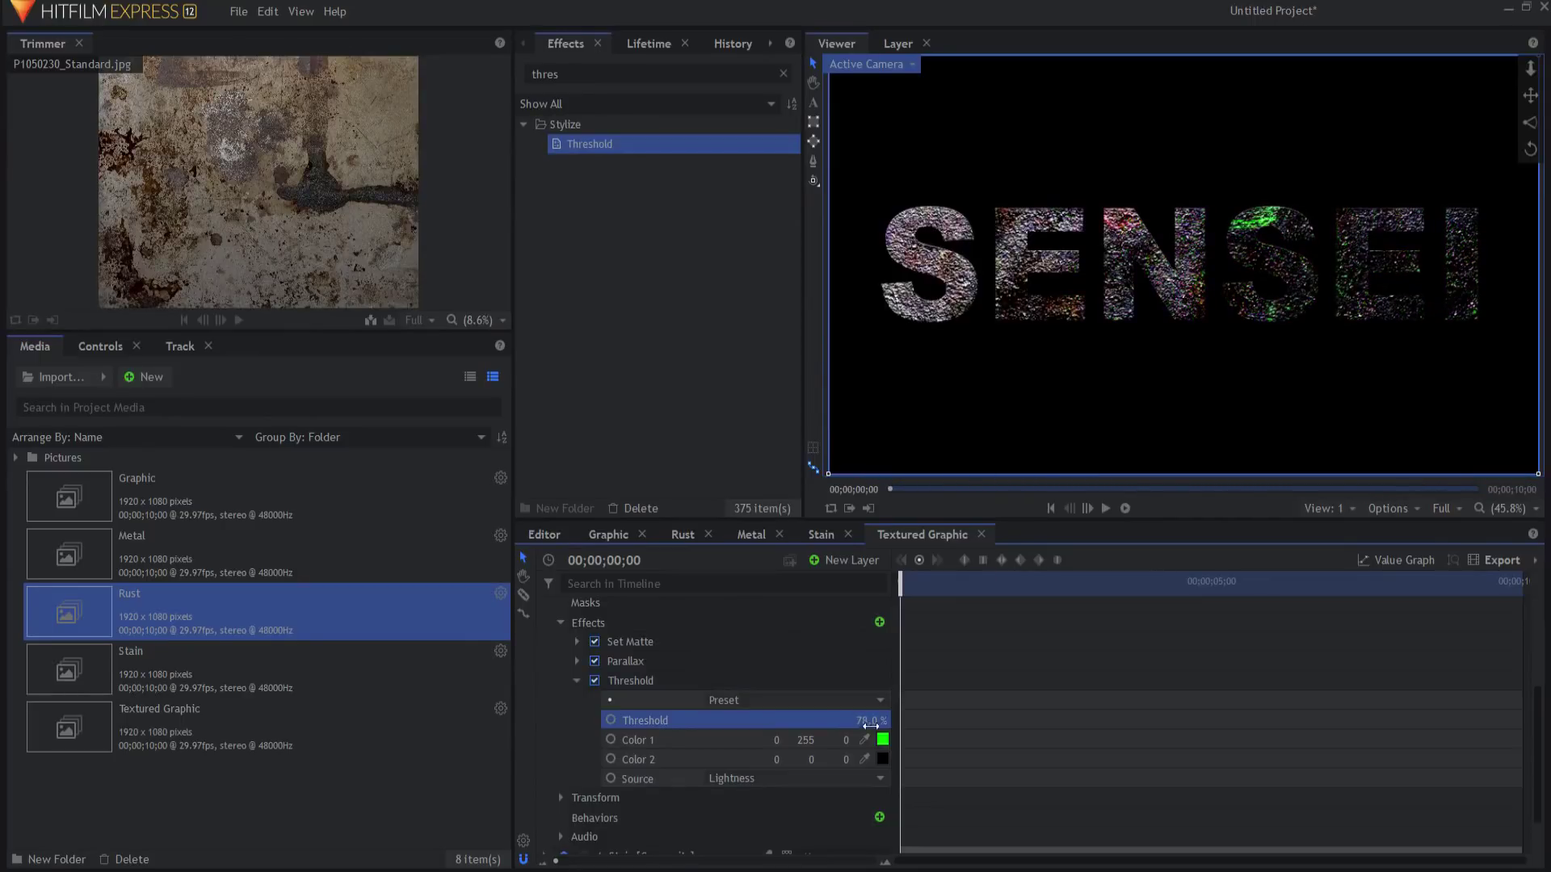
left_click(561, 623)
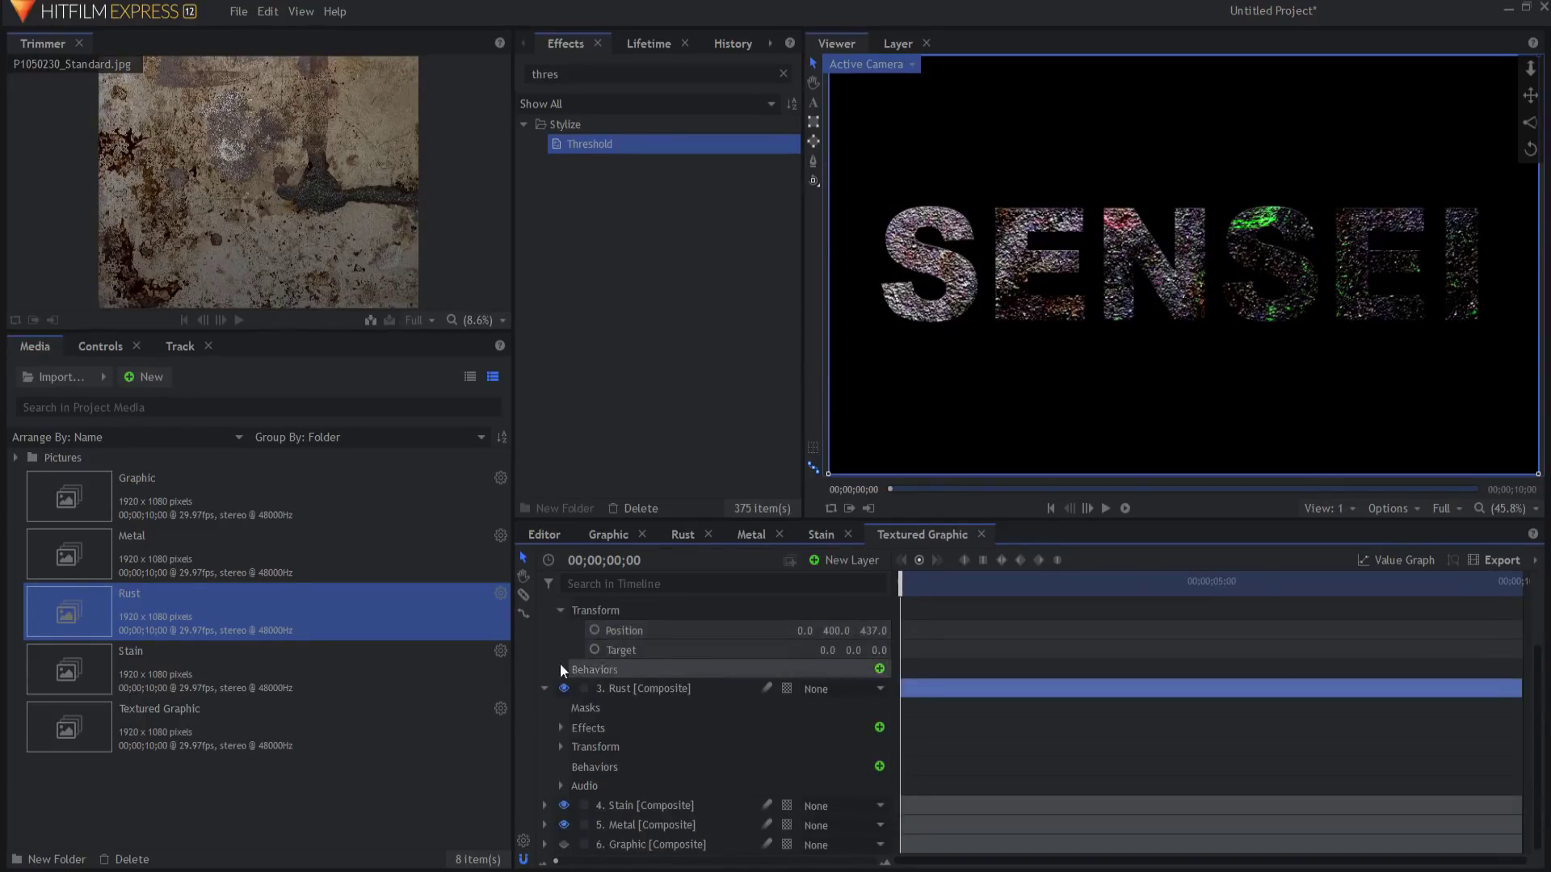
scroll(561, 670, "up", 2)
left_click(545, 627)
left_click(545, 646)
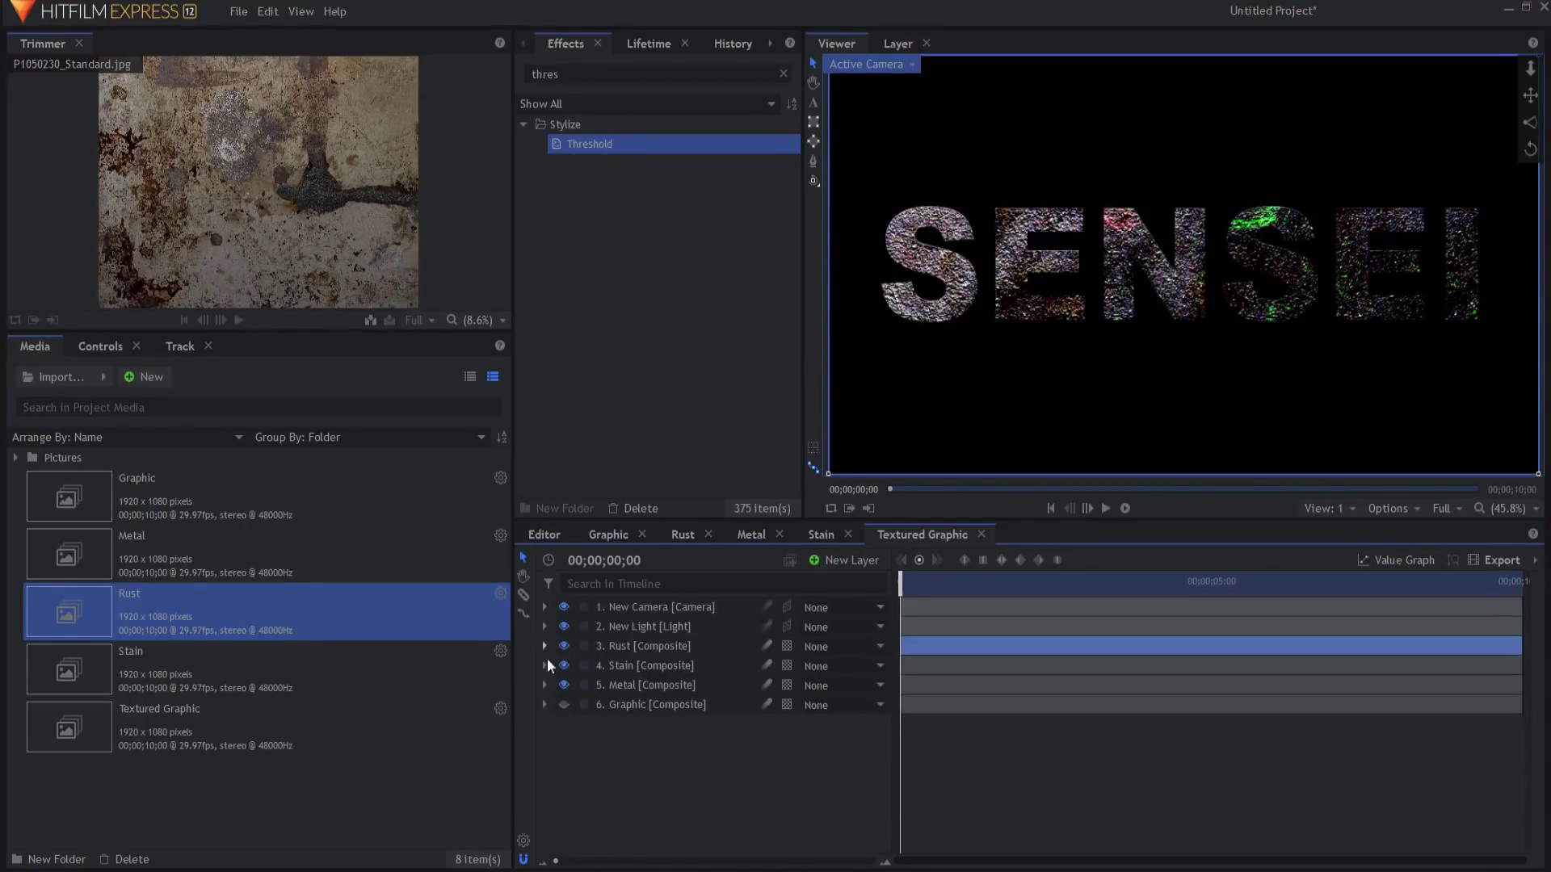
left_click(622, 791)
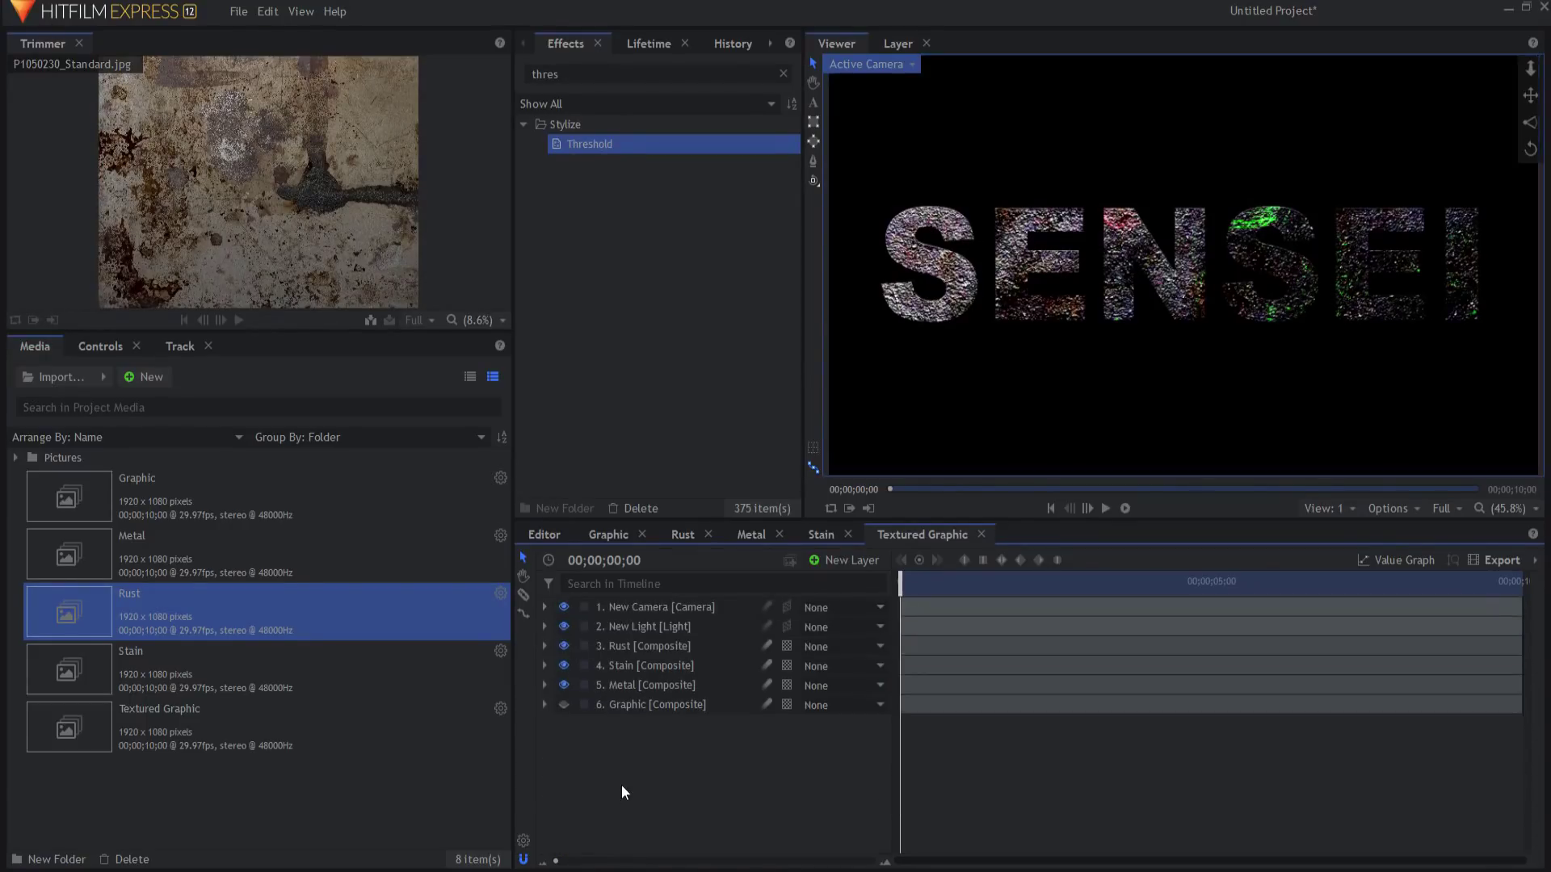
right_click(614, 647)
mouse_move(720, 58)
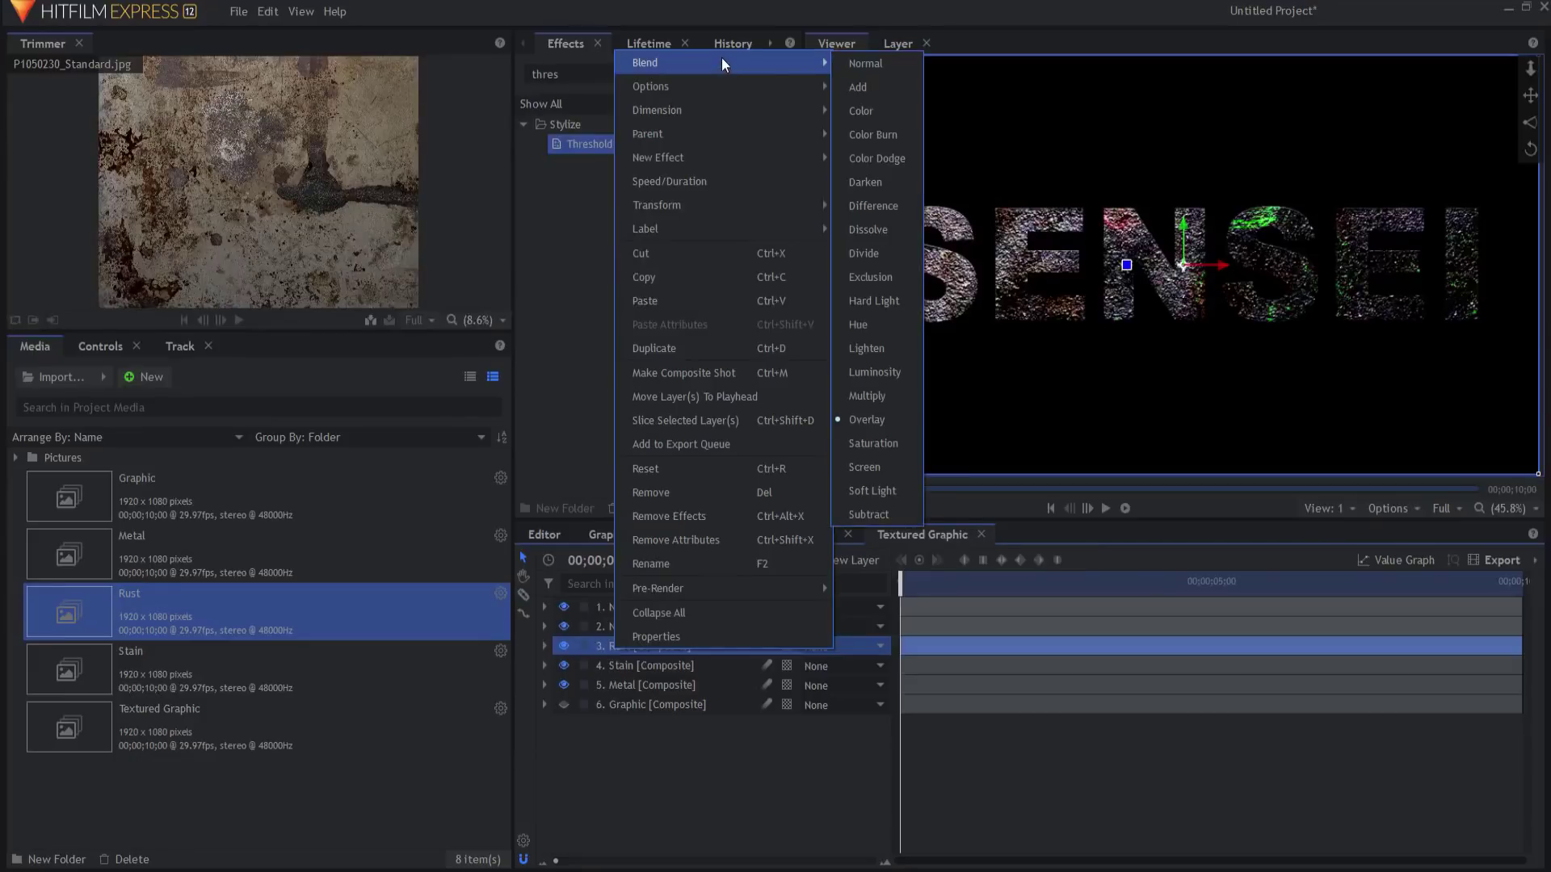
left_click(874, 74)
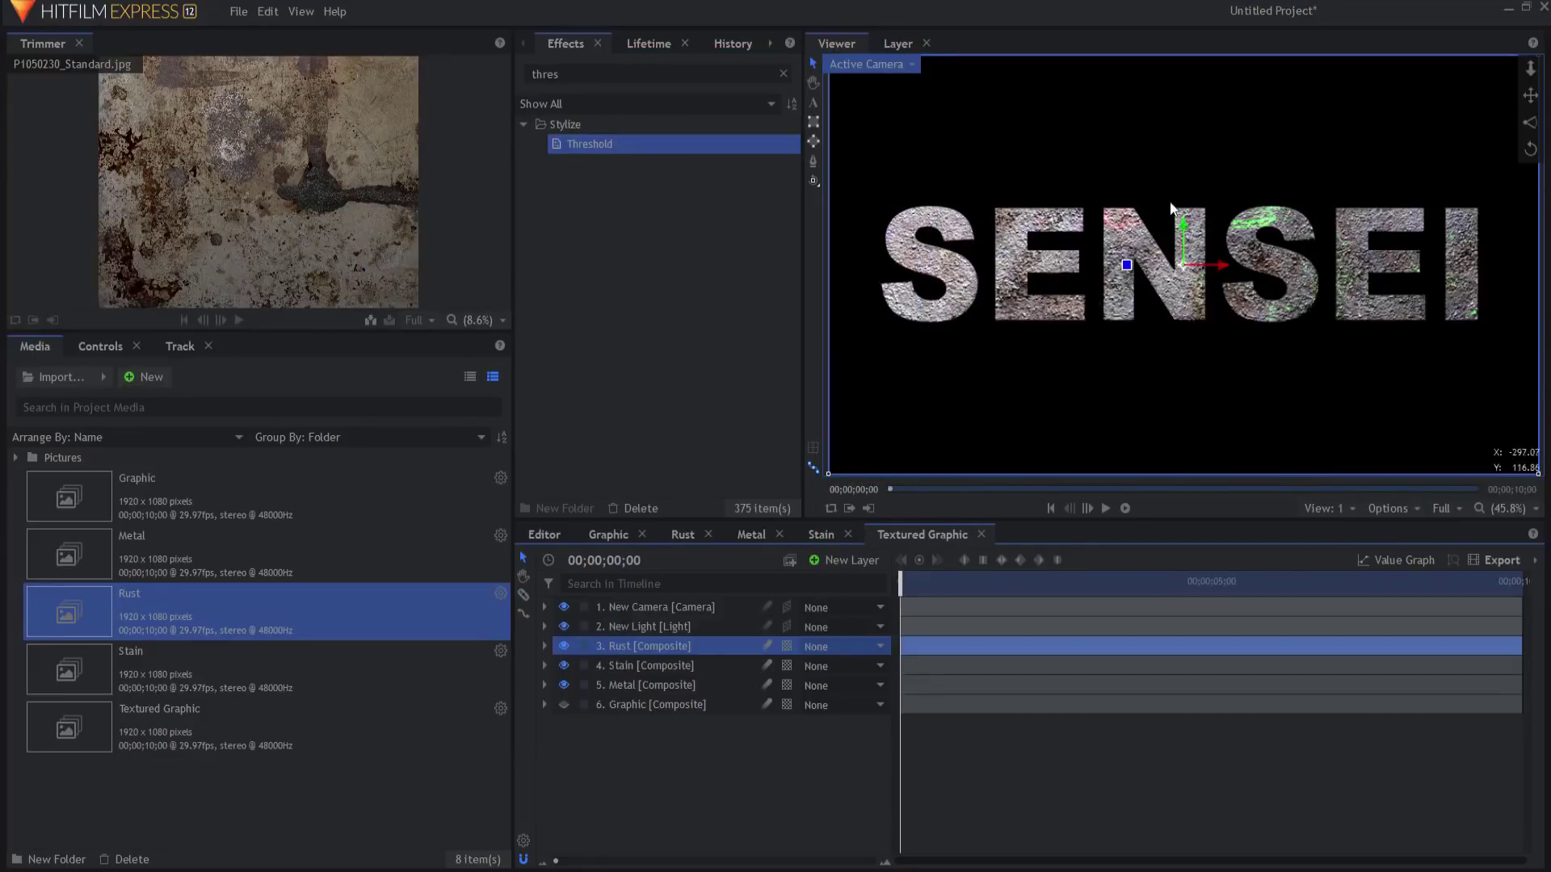
right_click(651, 654)
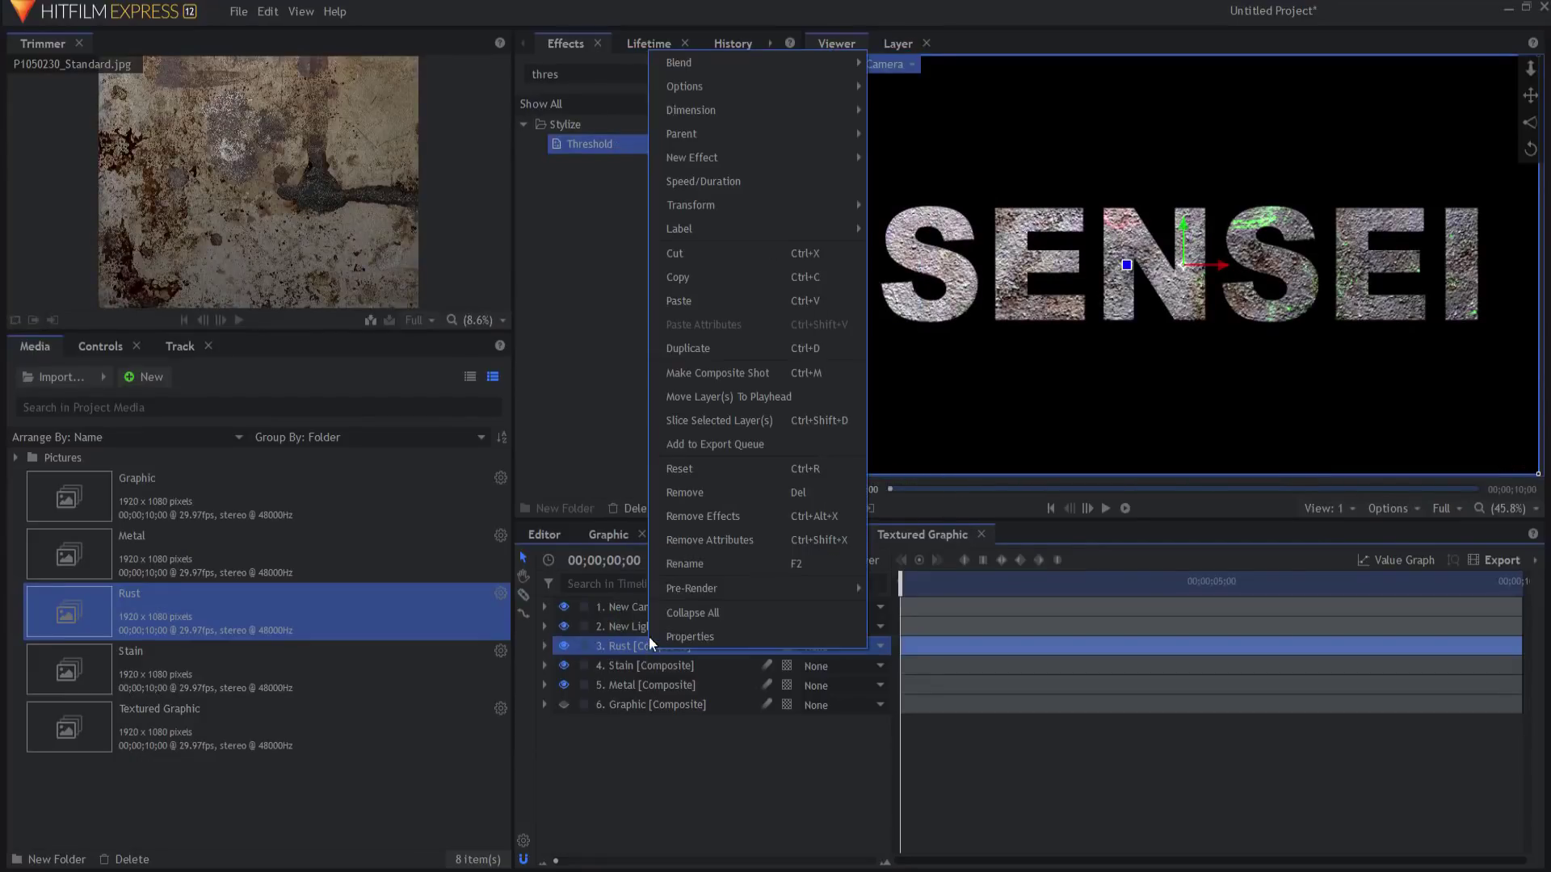
mouse_move(782, 60)
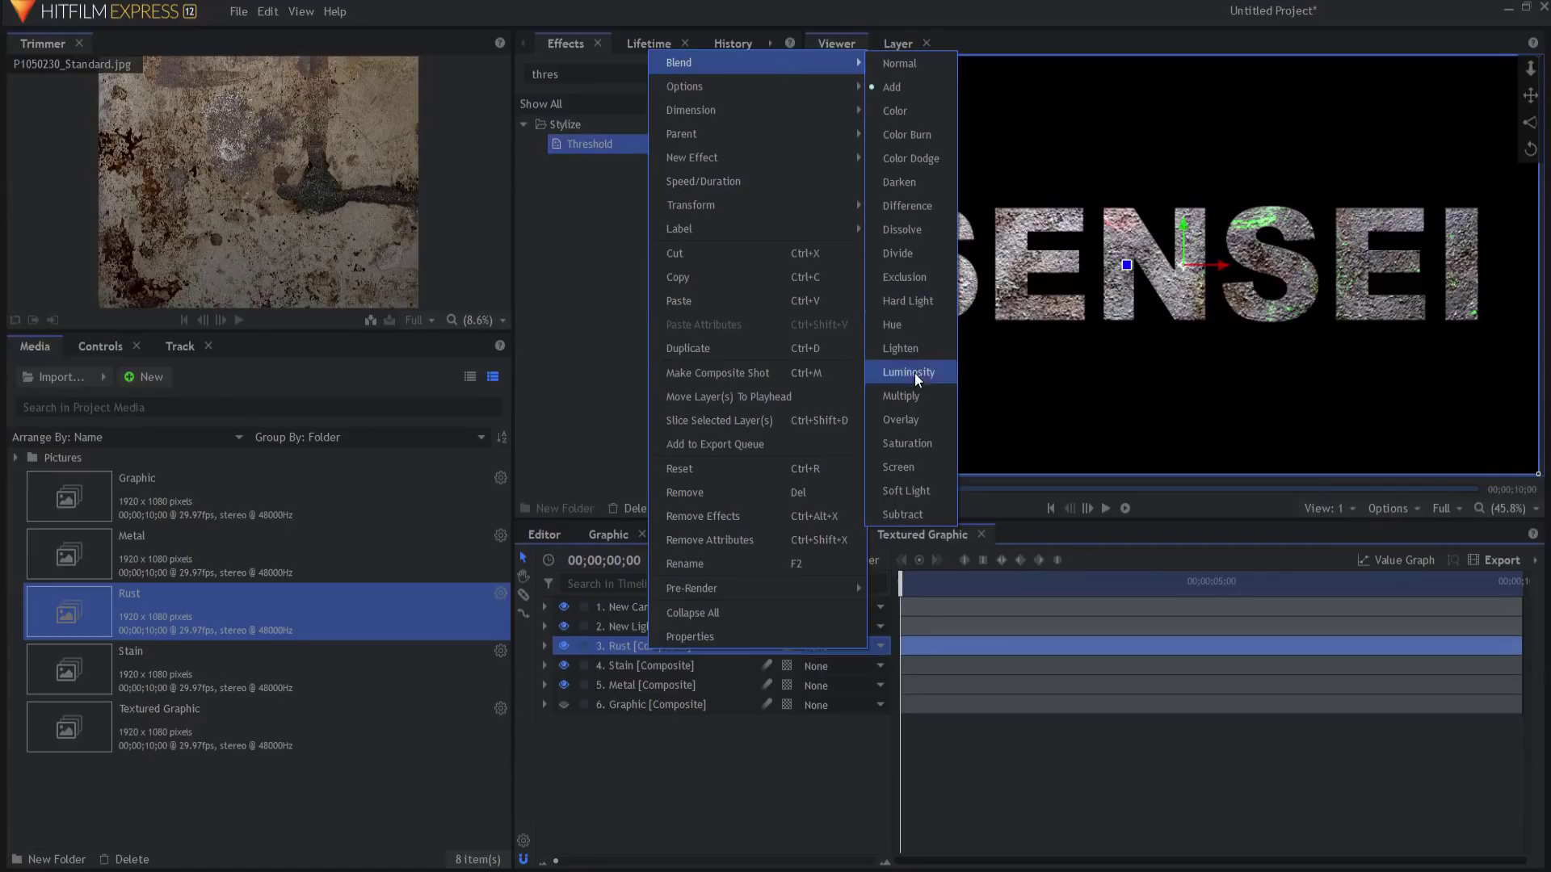
left_click(912, 469)
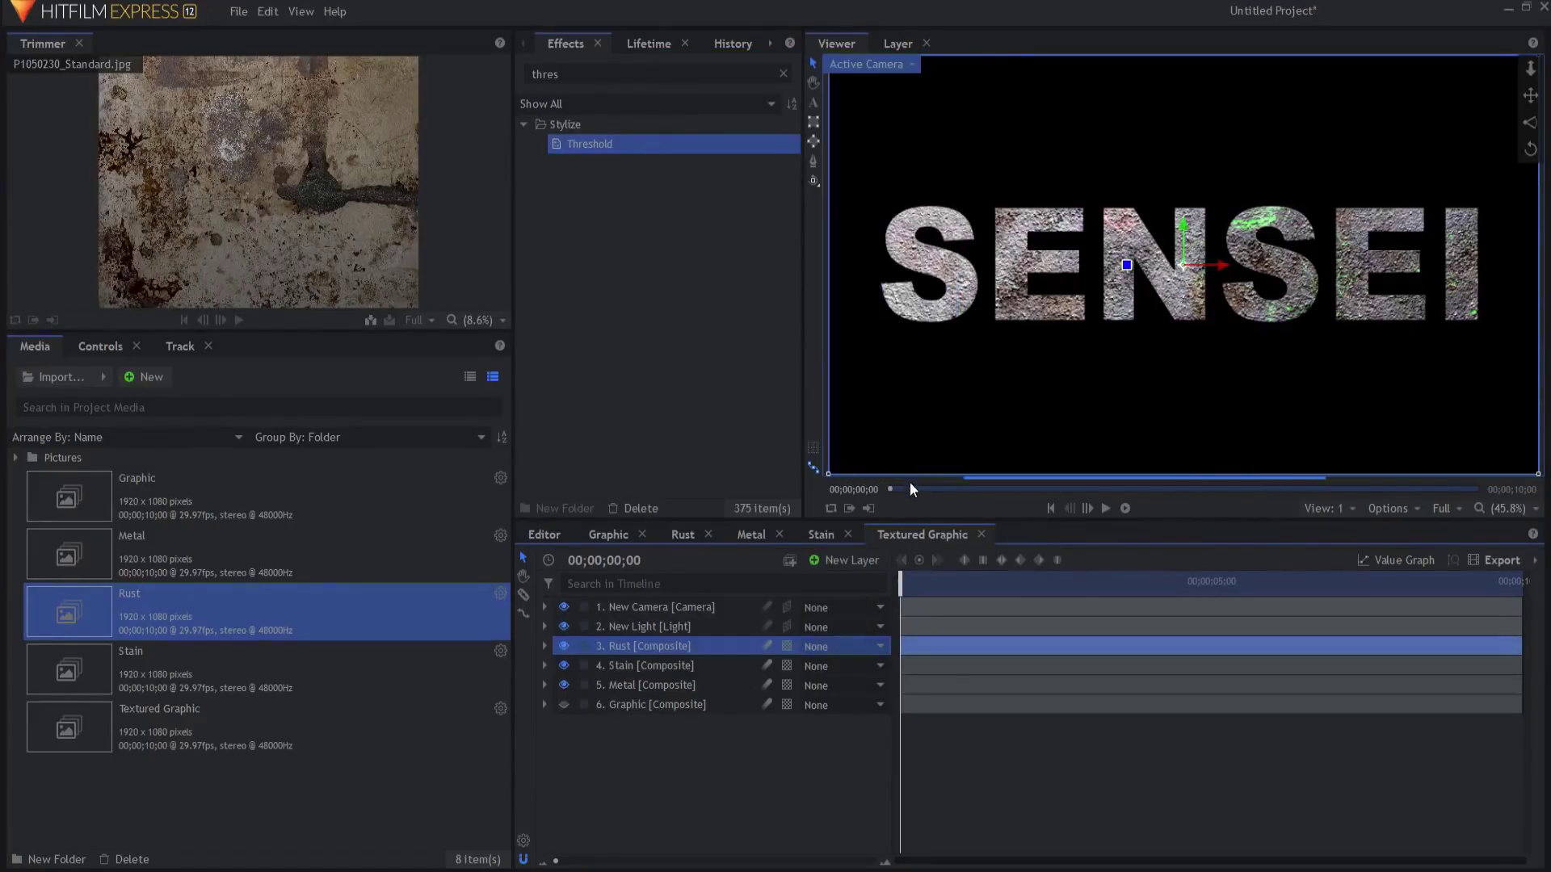
right_click(652, 645)
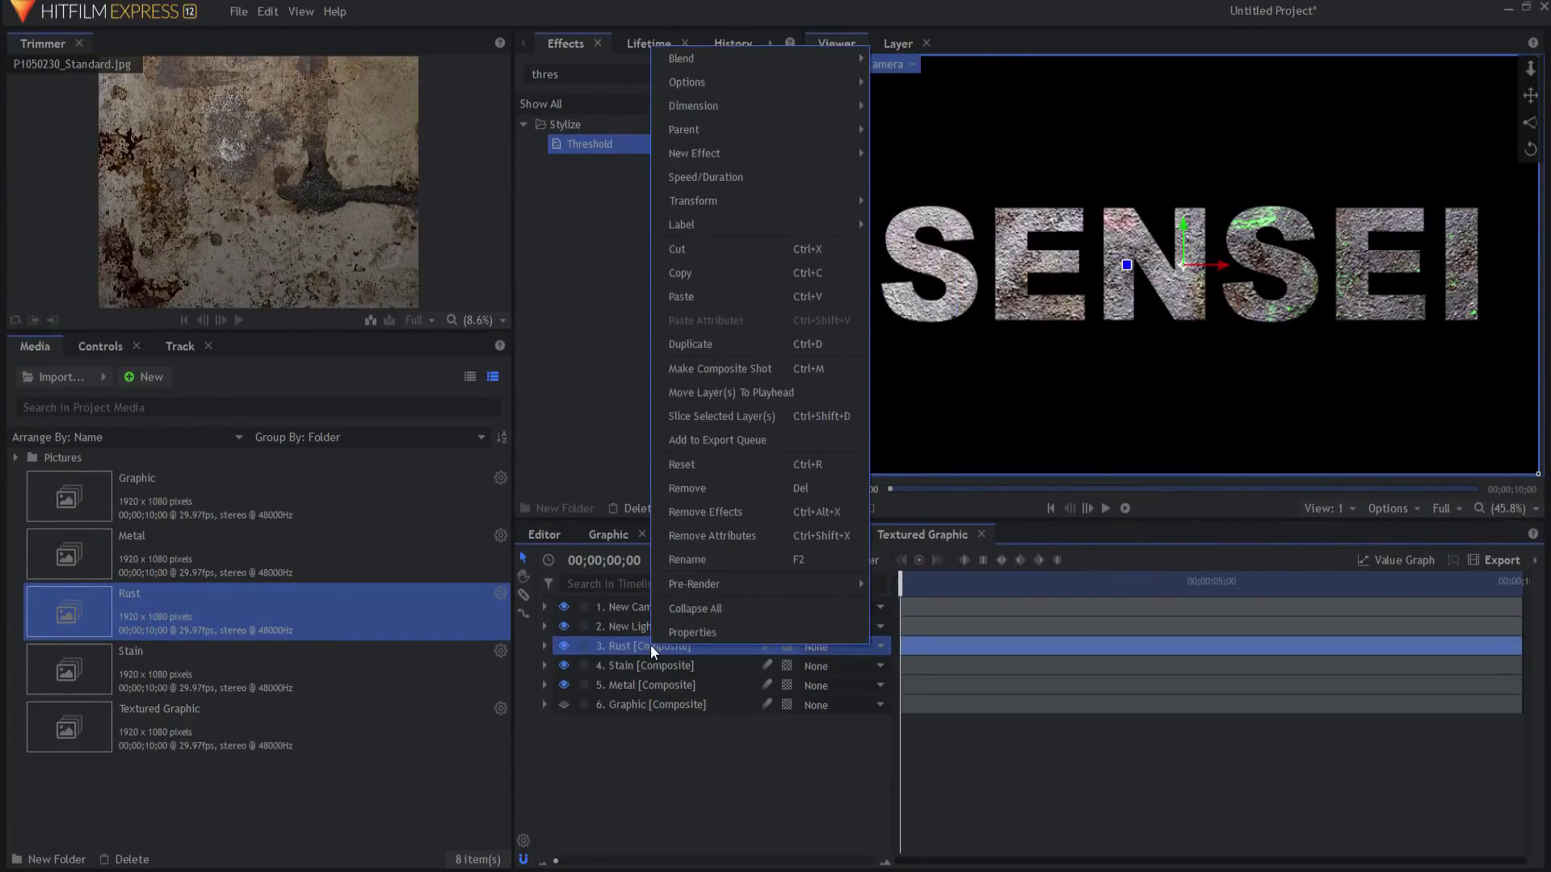
key("Escape")
left_click(564, 666)
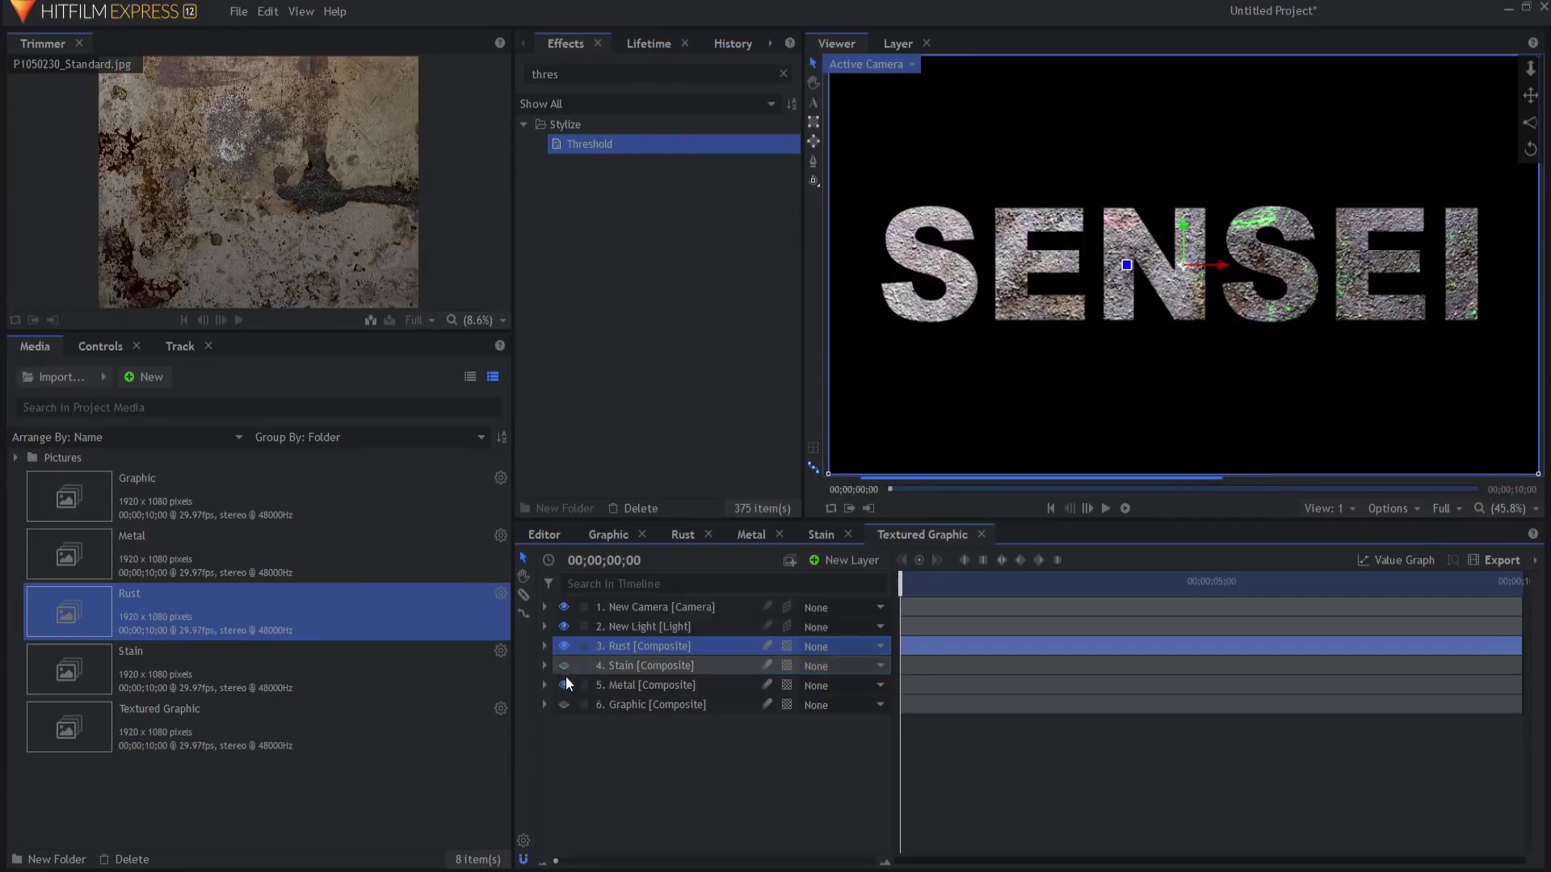
left_click(564, 686)
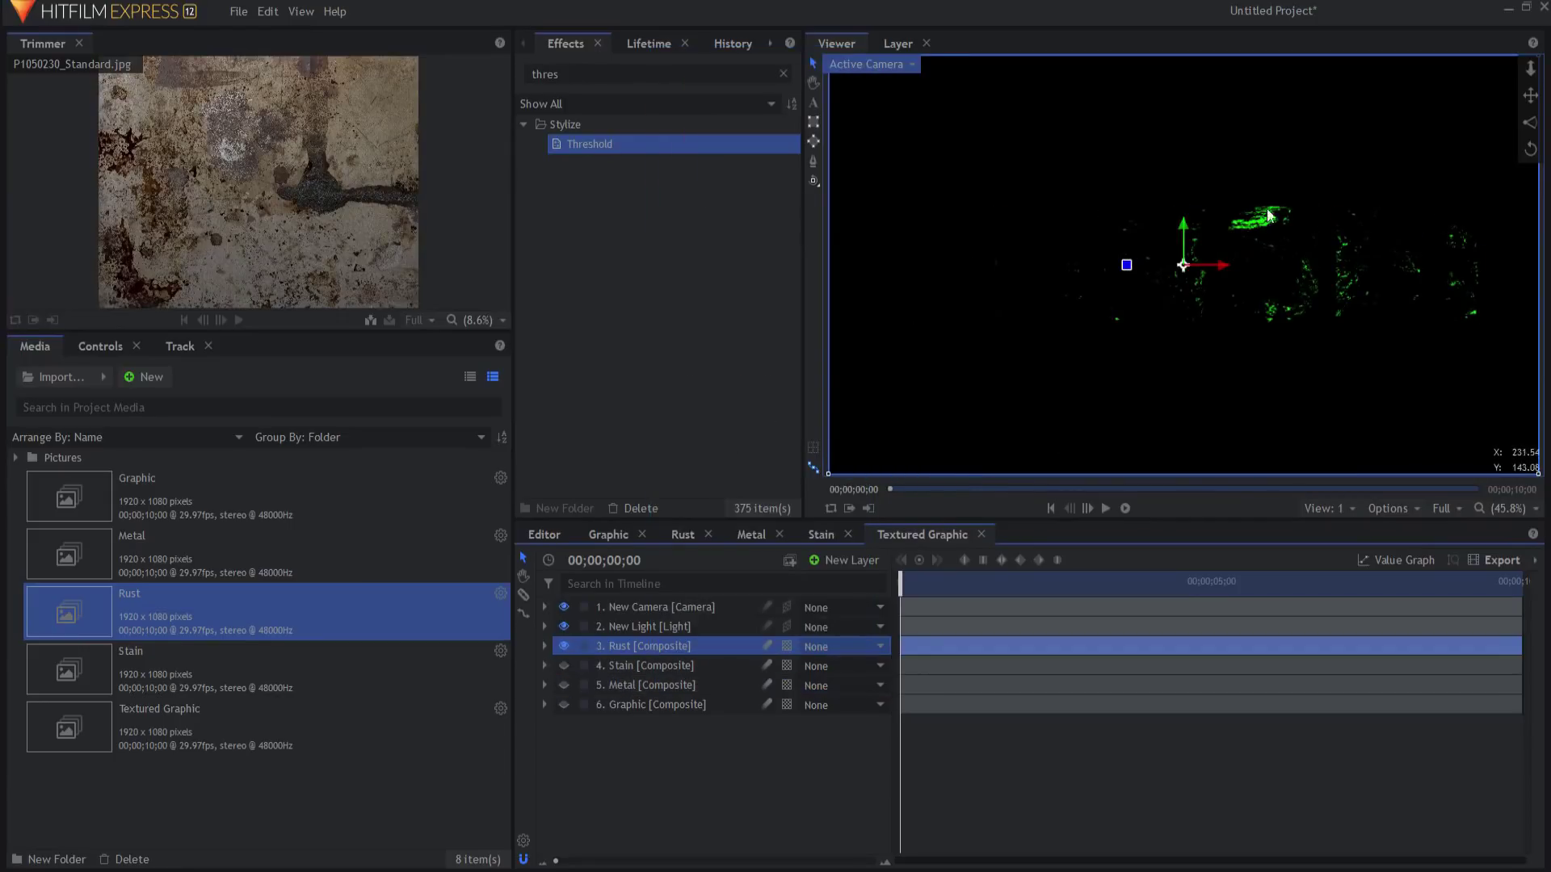
left_click(563, 665)
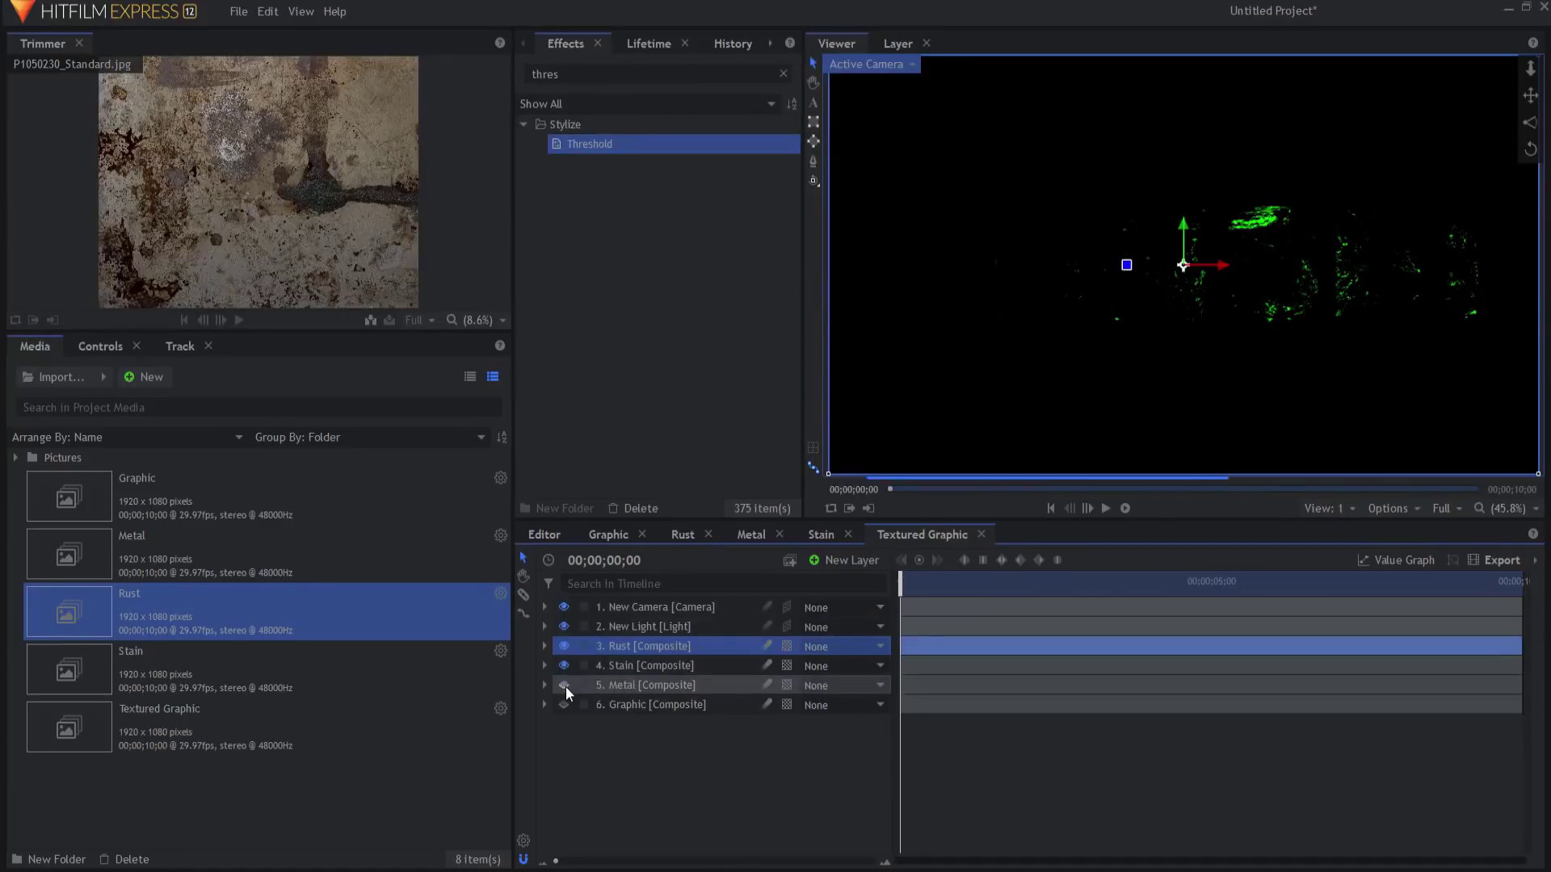
left_click(564, 685)
right_click(642, 648)
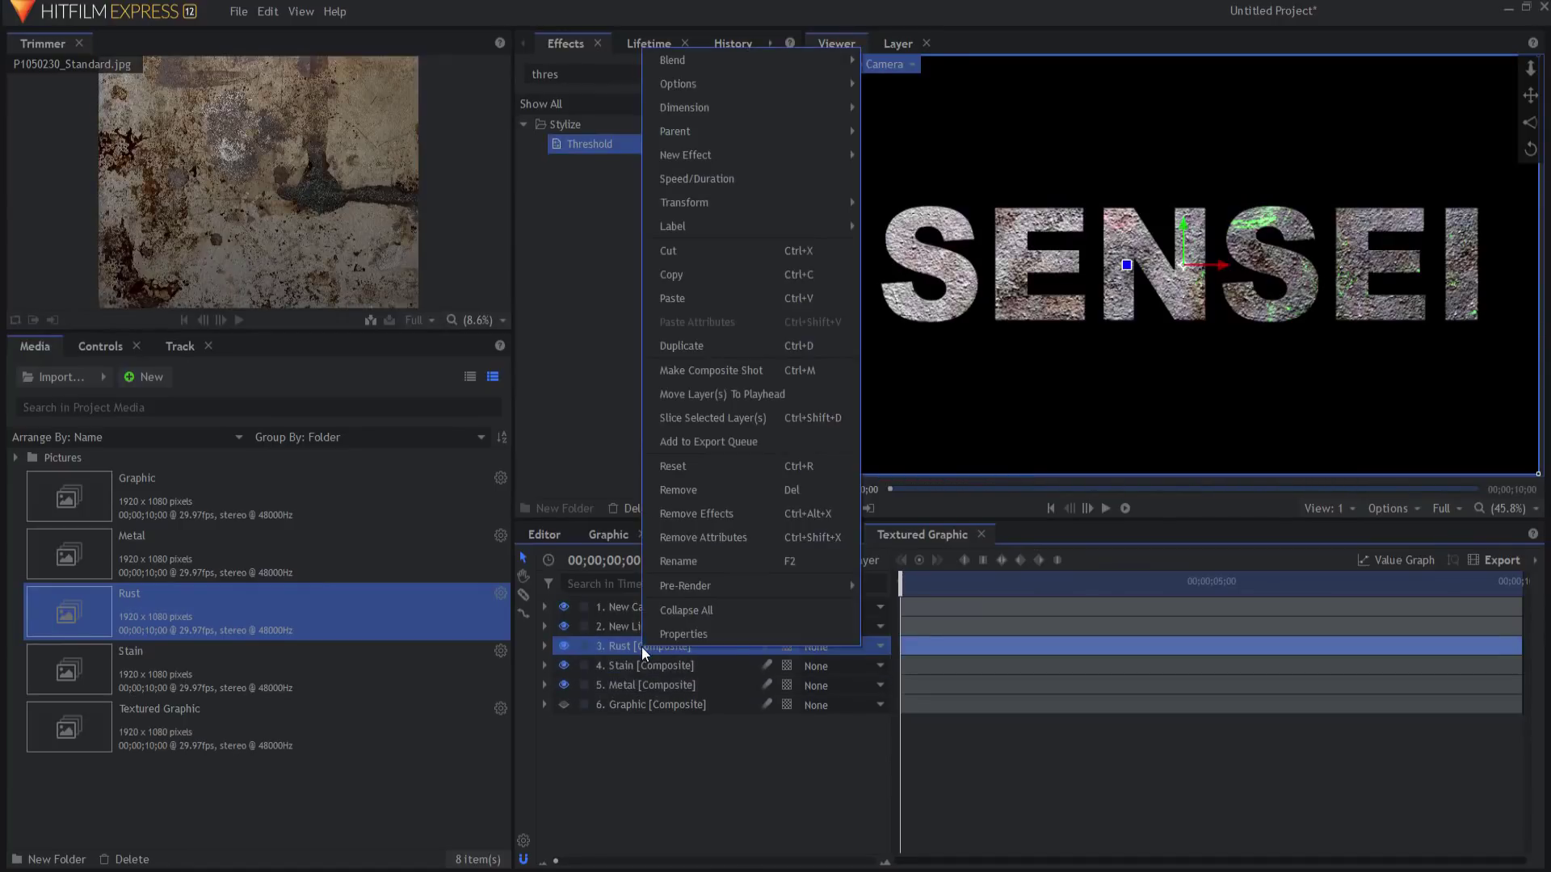
mouse_move(764, 55)
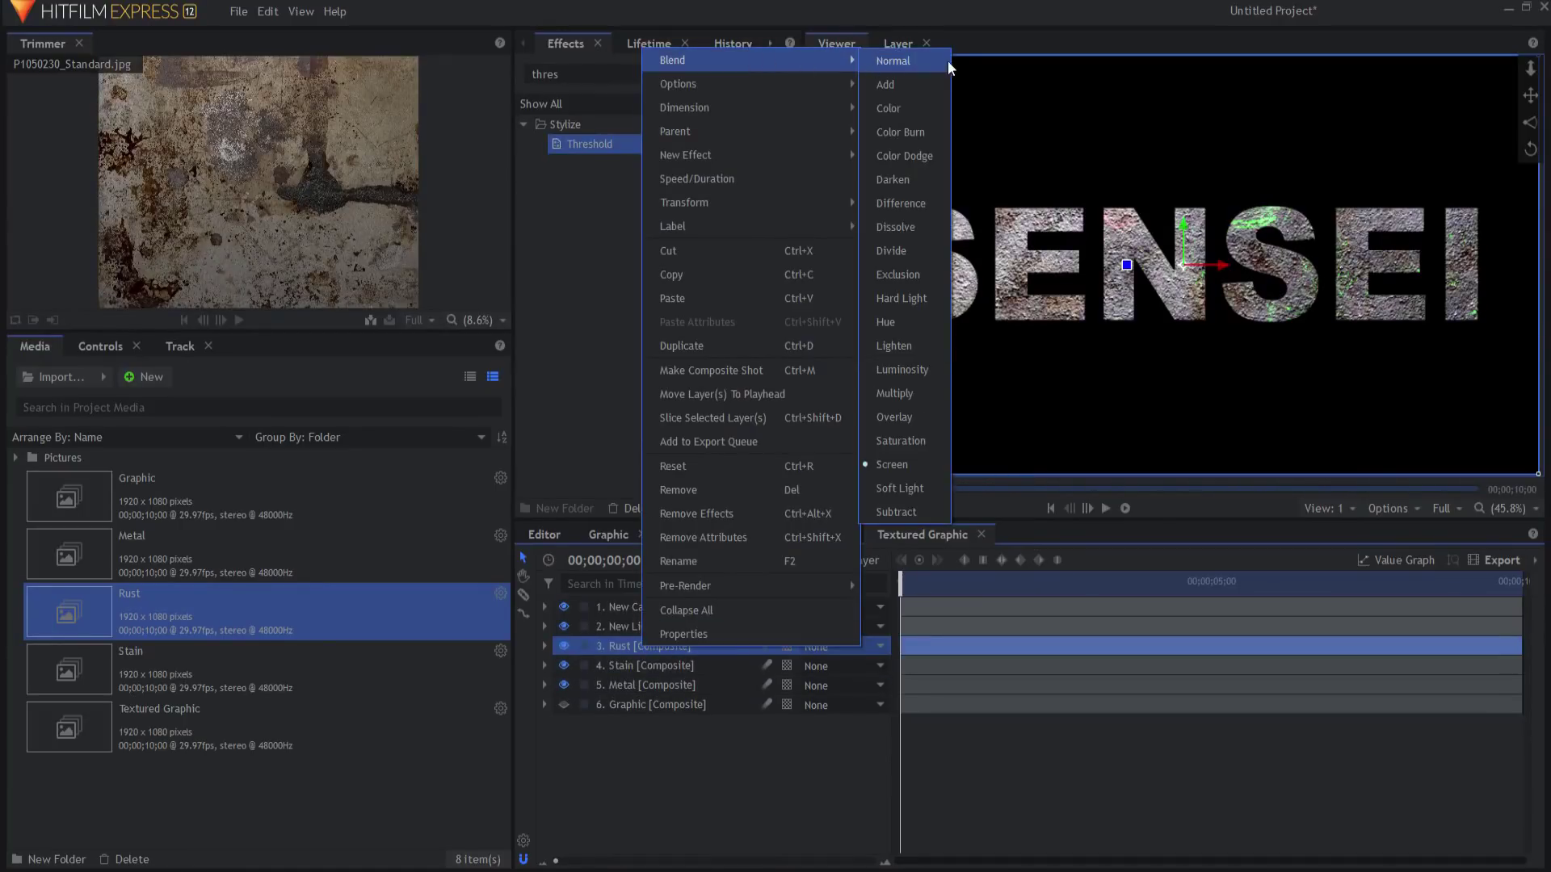
left_click(902, 417)
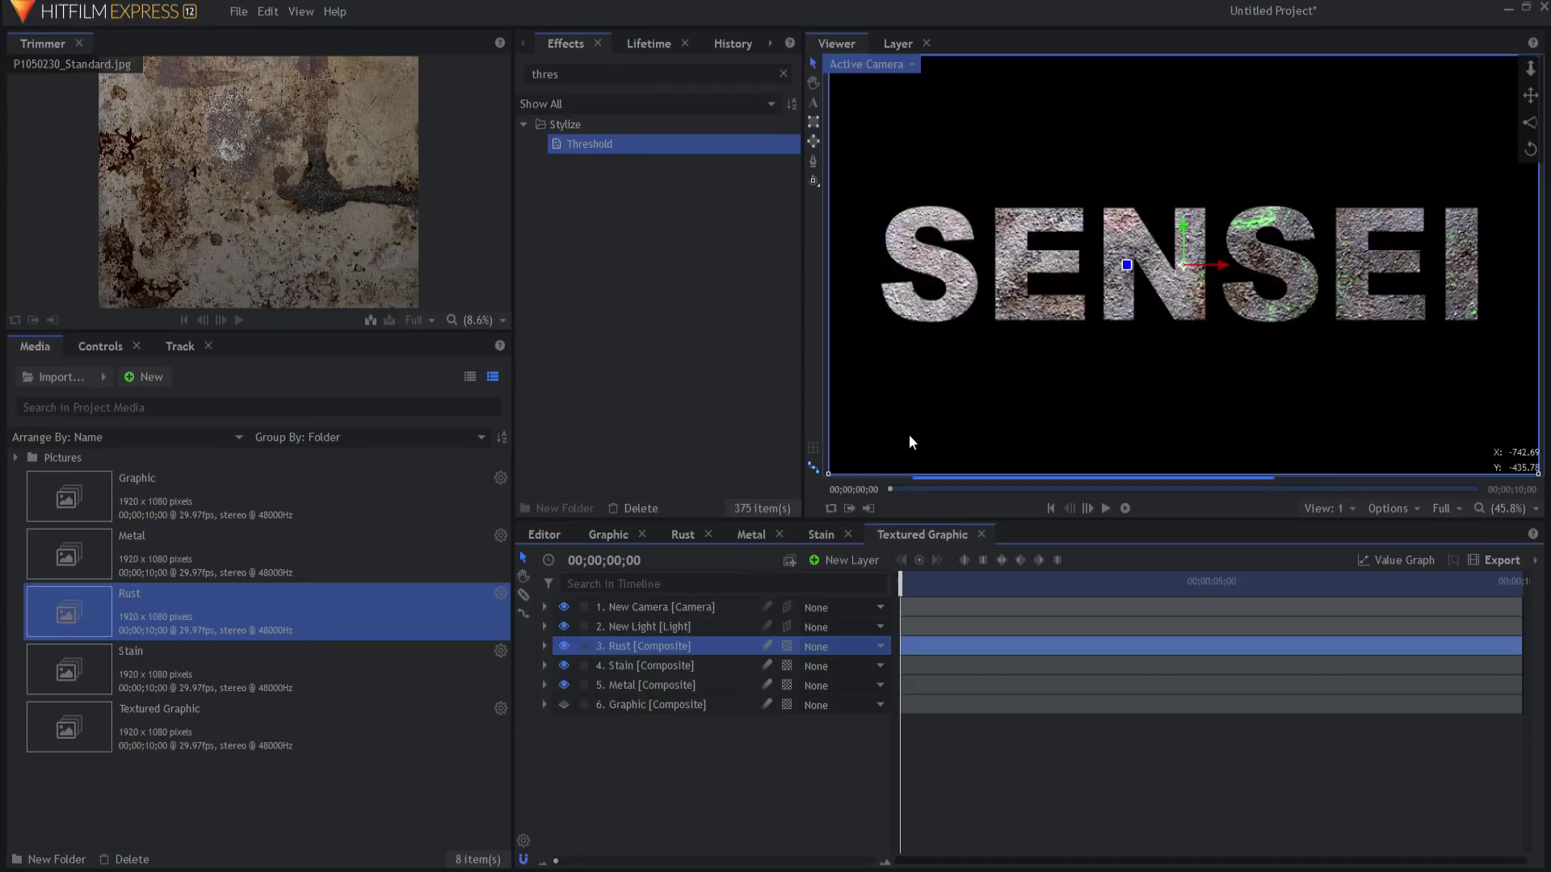
left_click(545, 646)
- Uncheck the Threshold effect on both the Rust and Stain layers
left_click(562, 705)
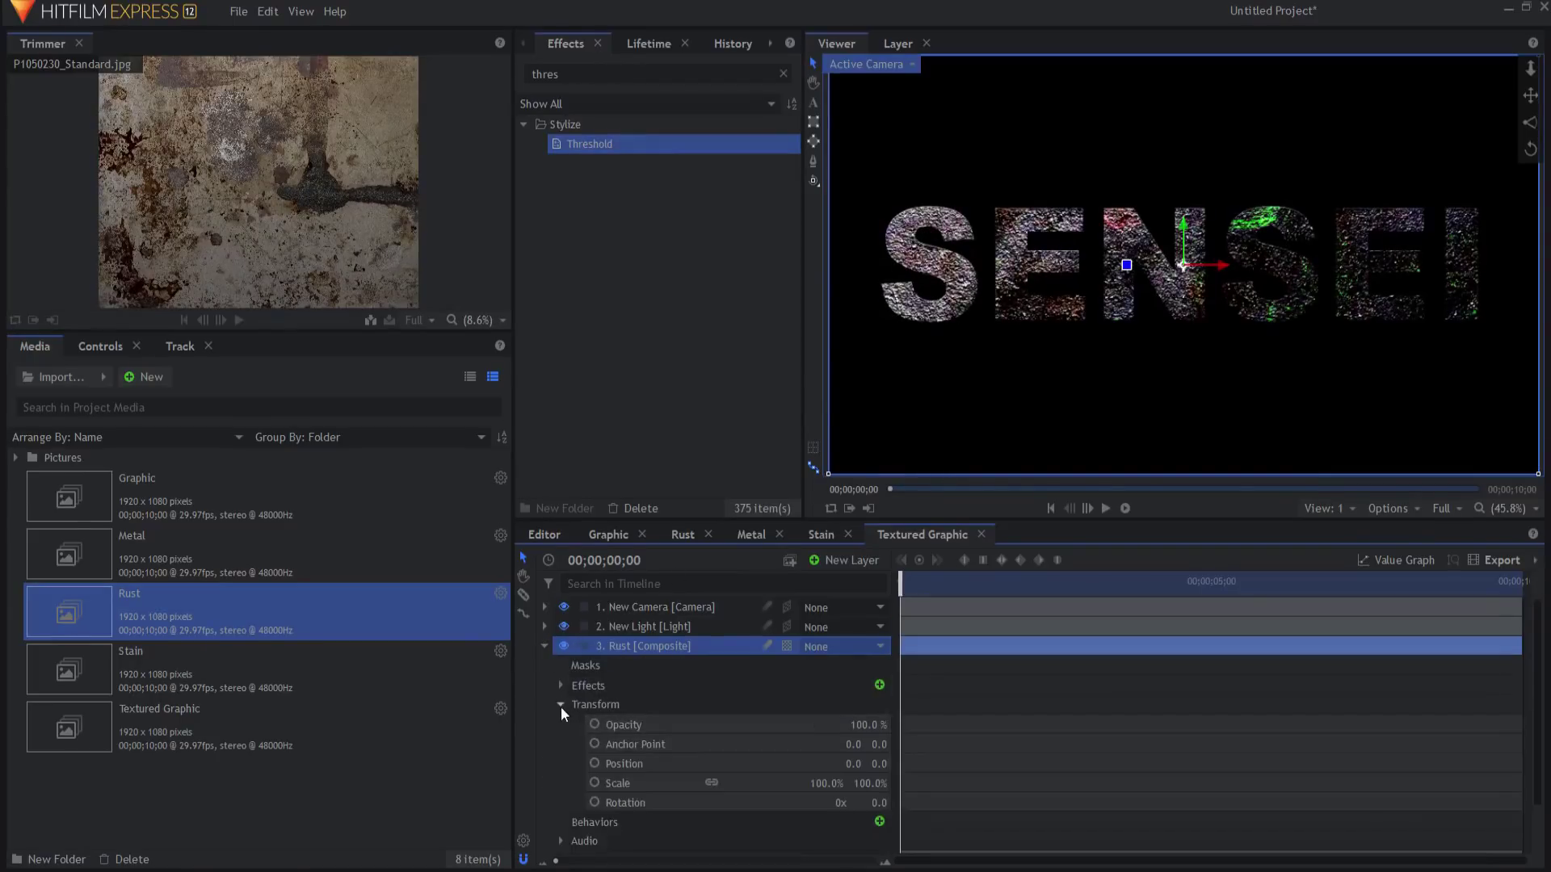
left_click(561, 705)
left_click(559, 685)
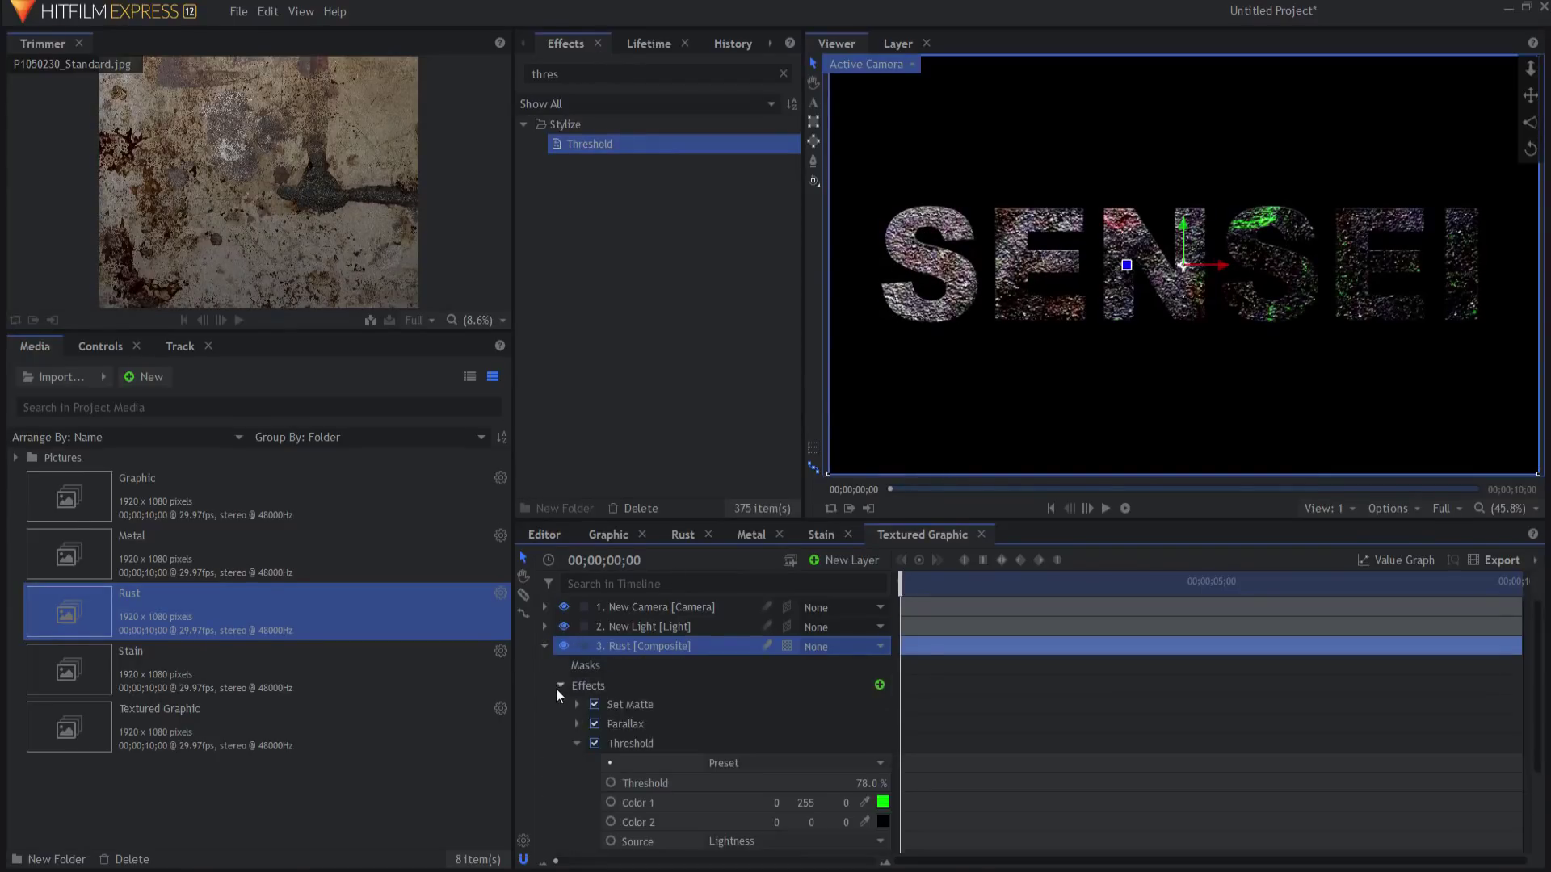
left_click(593, 744)
left_click(545, 646)
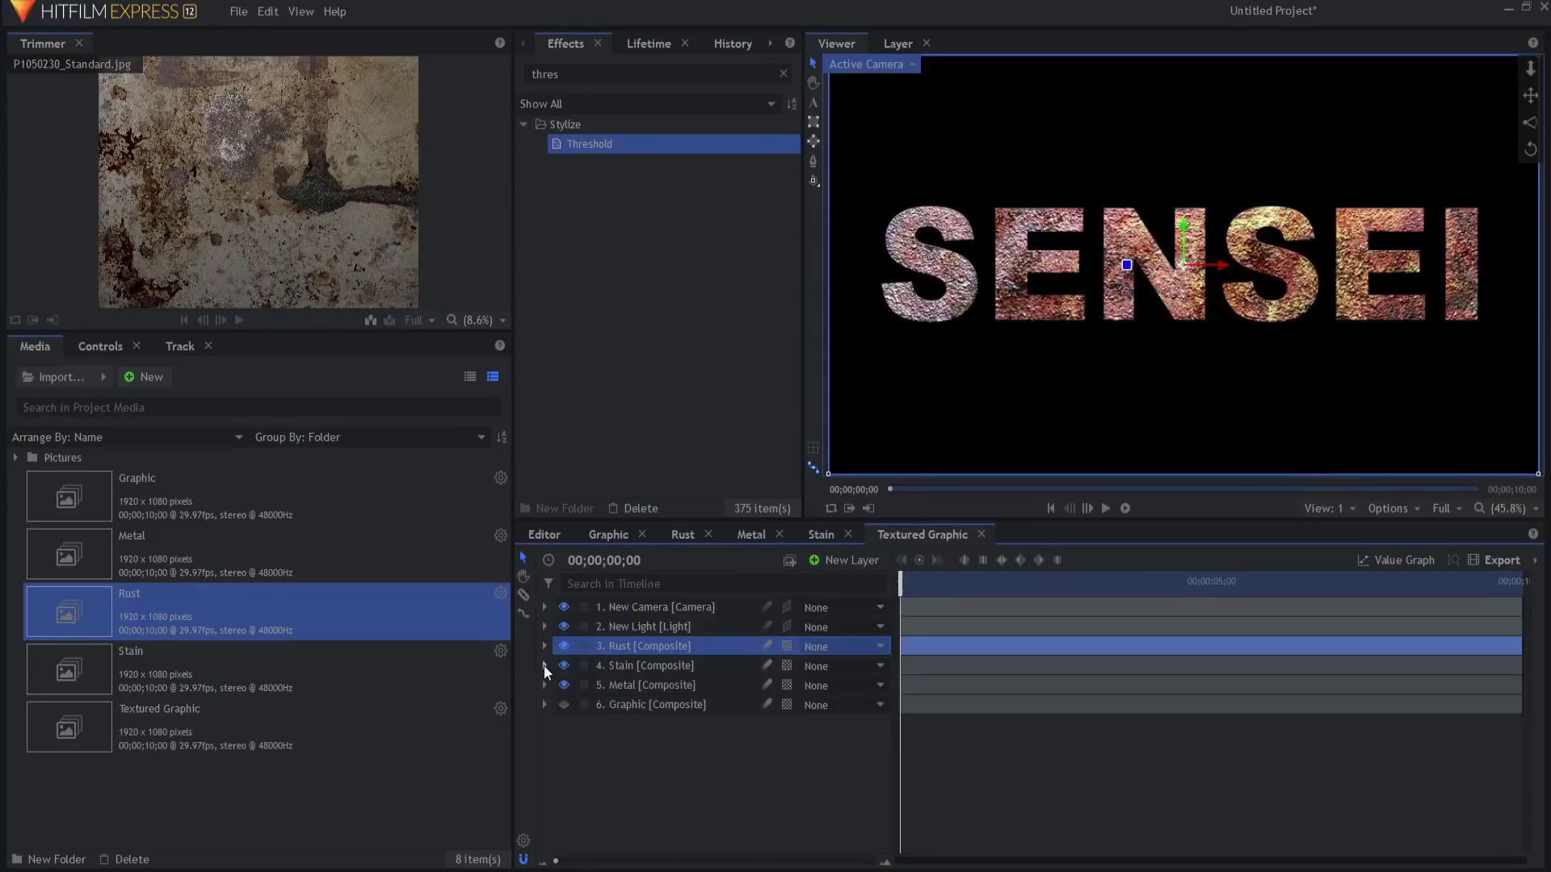
left_click(544, 665)
left_click(594, 762)
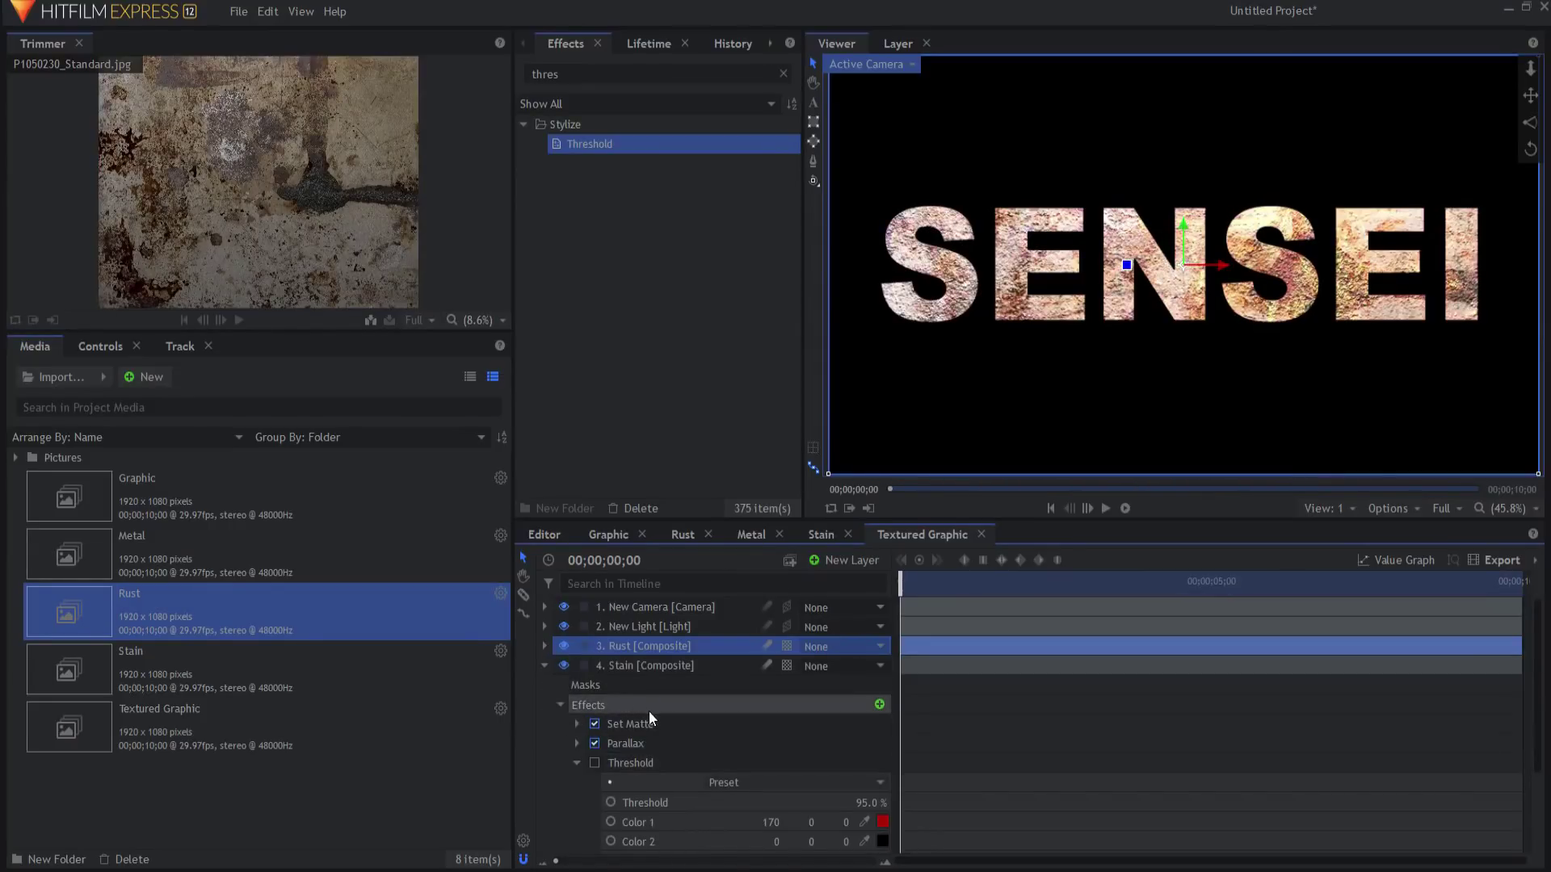
left_click(544, 666)
left_click(643, 763)
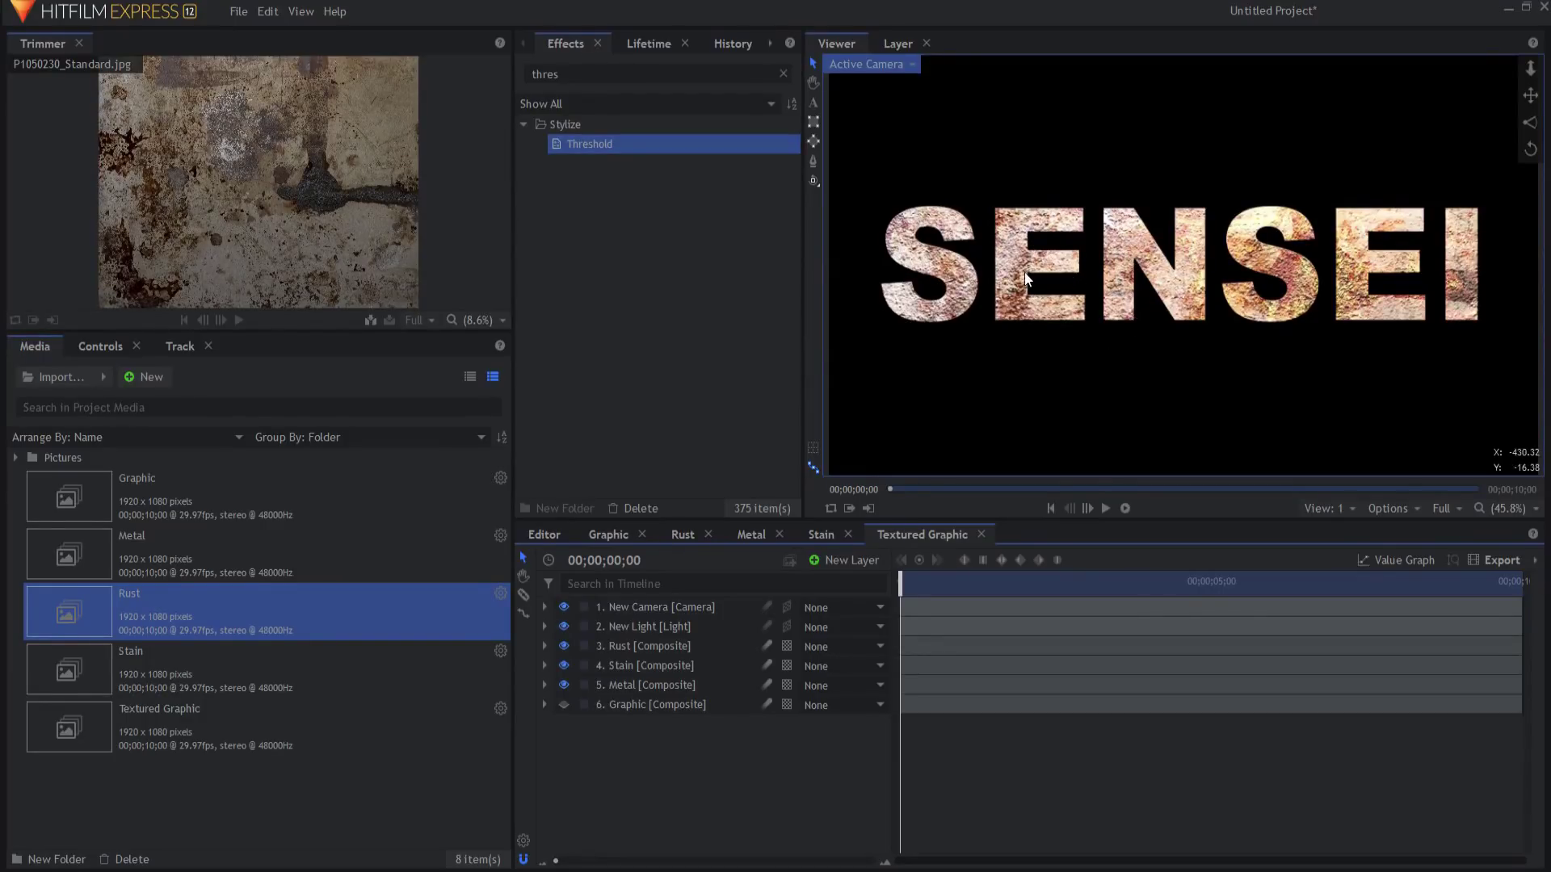
left_click(145, 375)
- Create a composite shot named Final and add Textured Graphic to it as a 3D plane
left_click(173, 397)
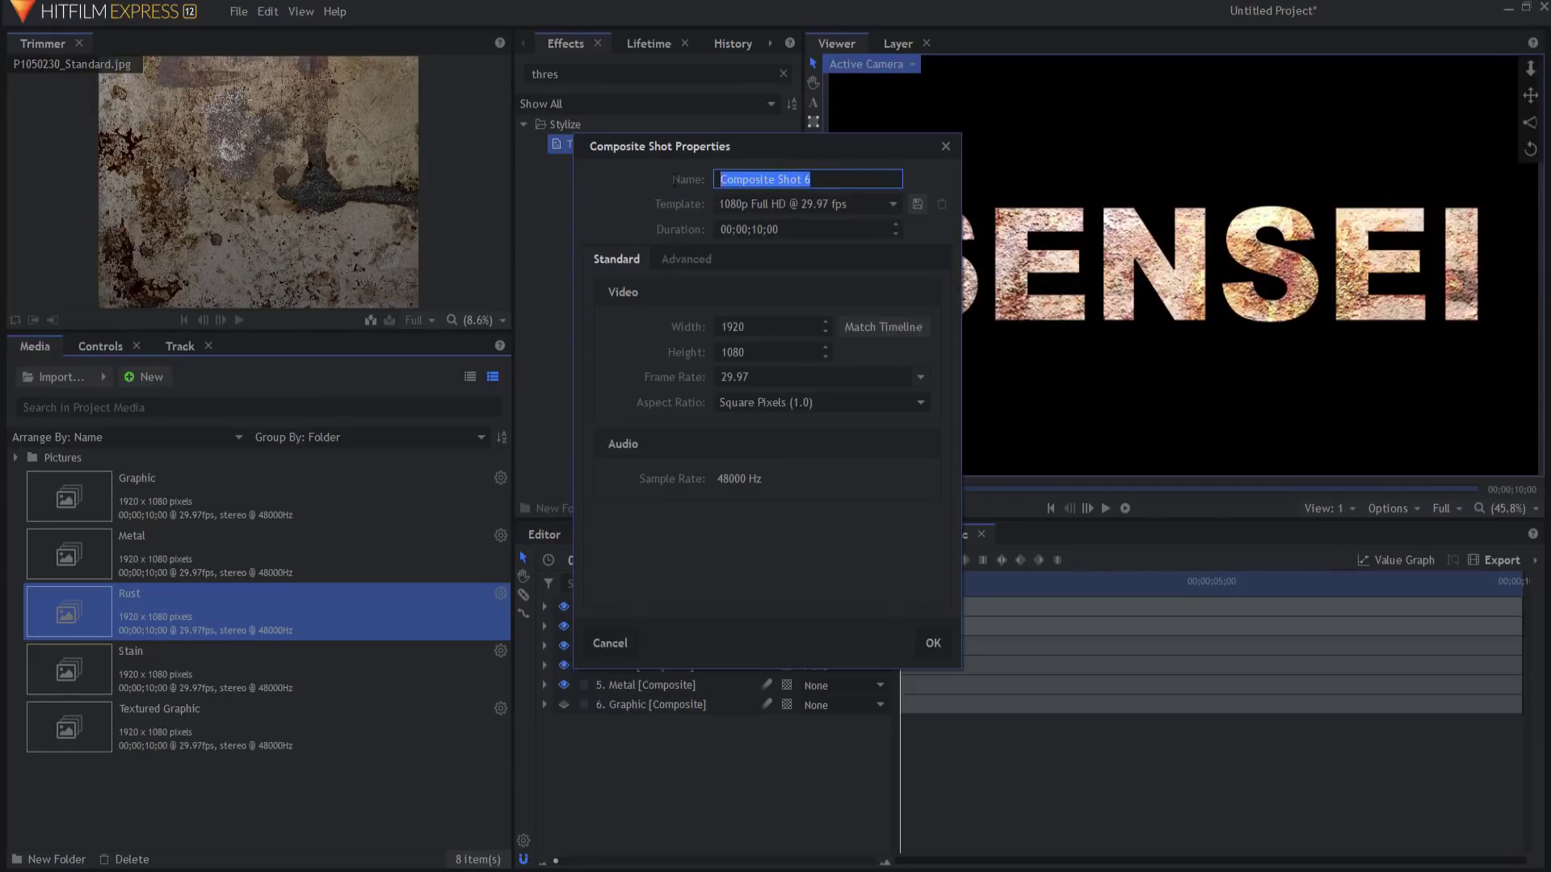
type("Final")
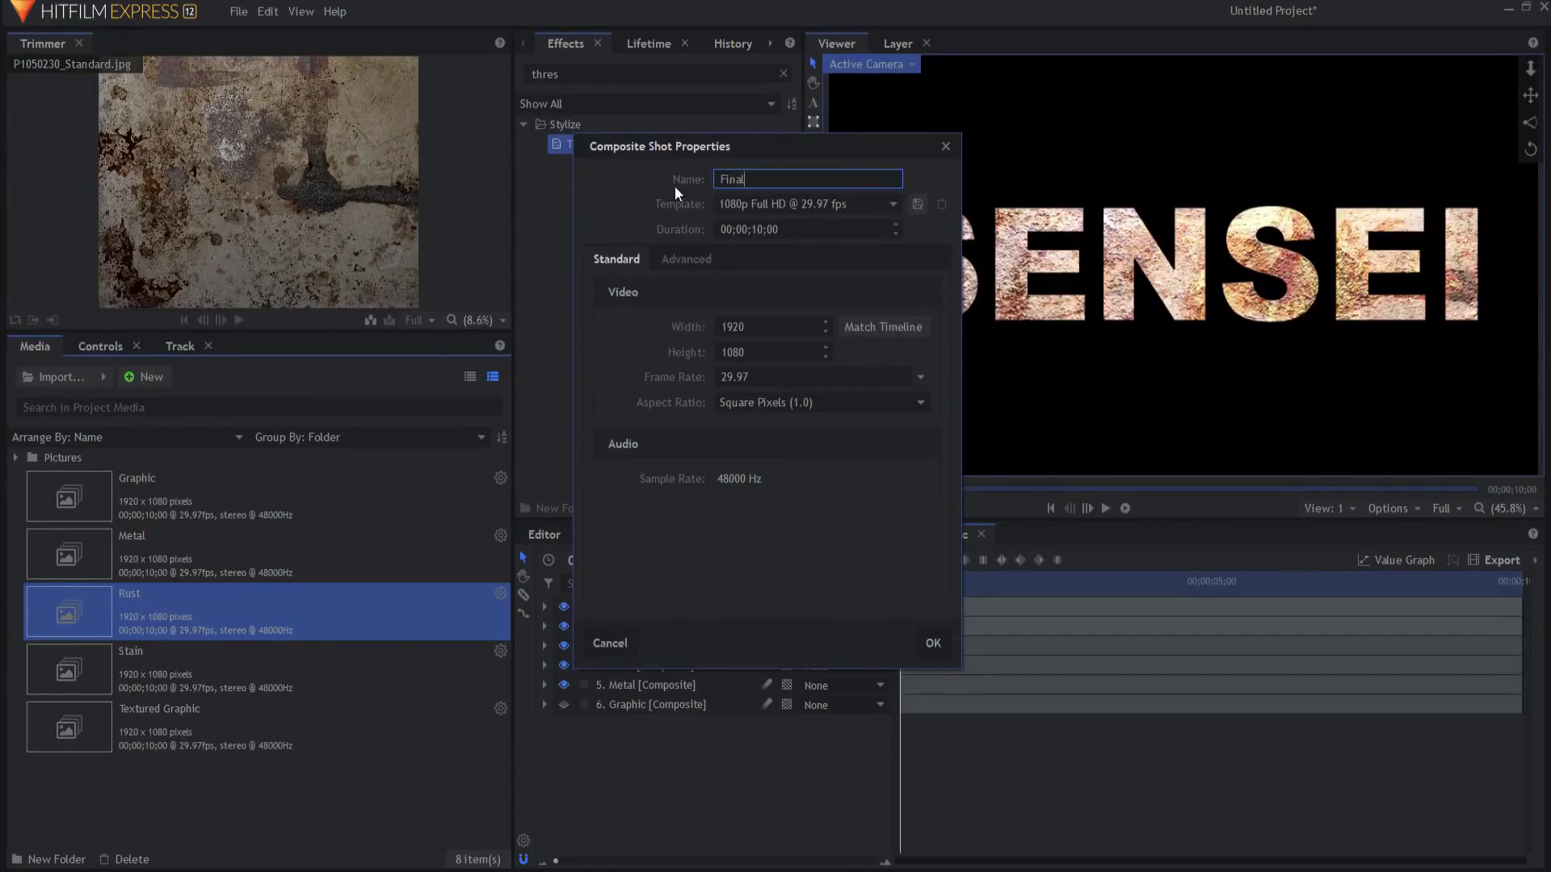
key("Return")
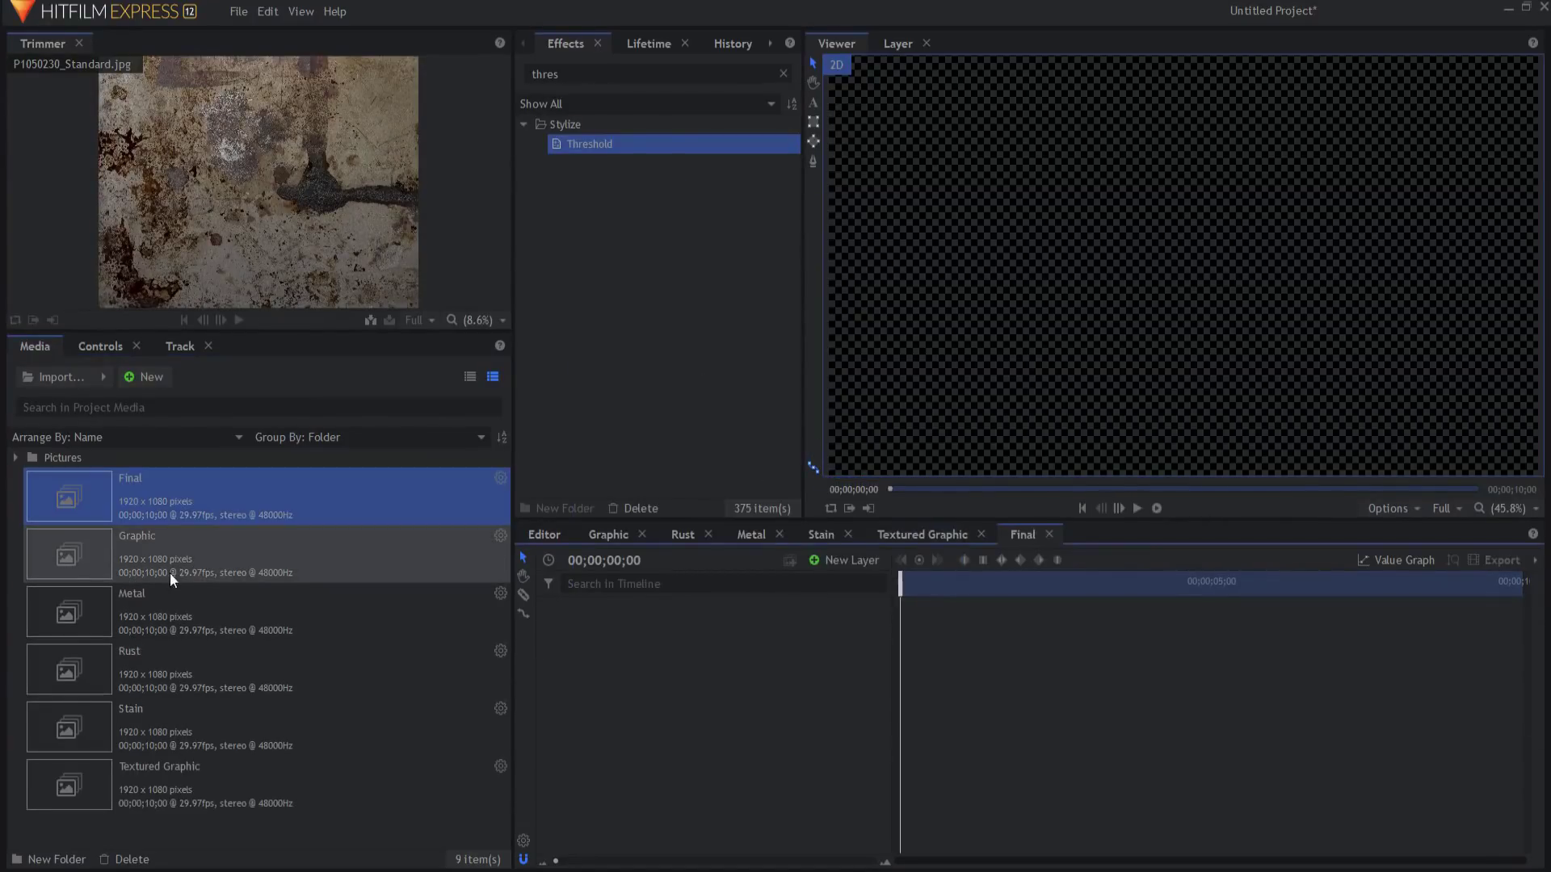
left_click_drag(147, 787, 739, 760)
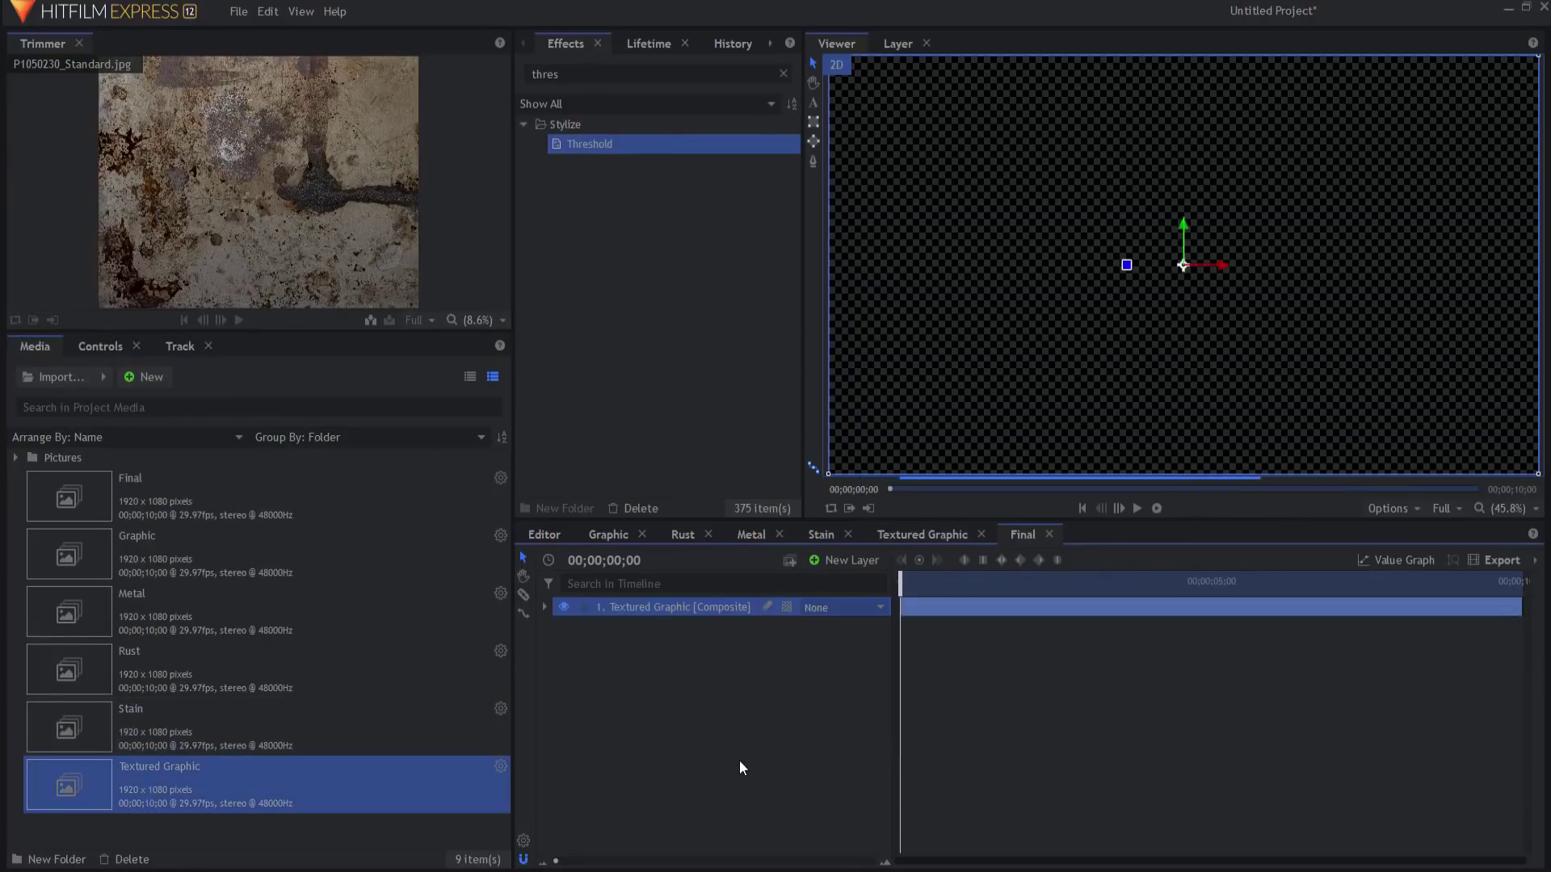
left_click(787, 607)
left_click(812, 654)
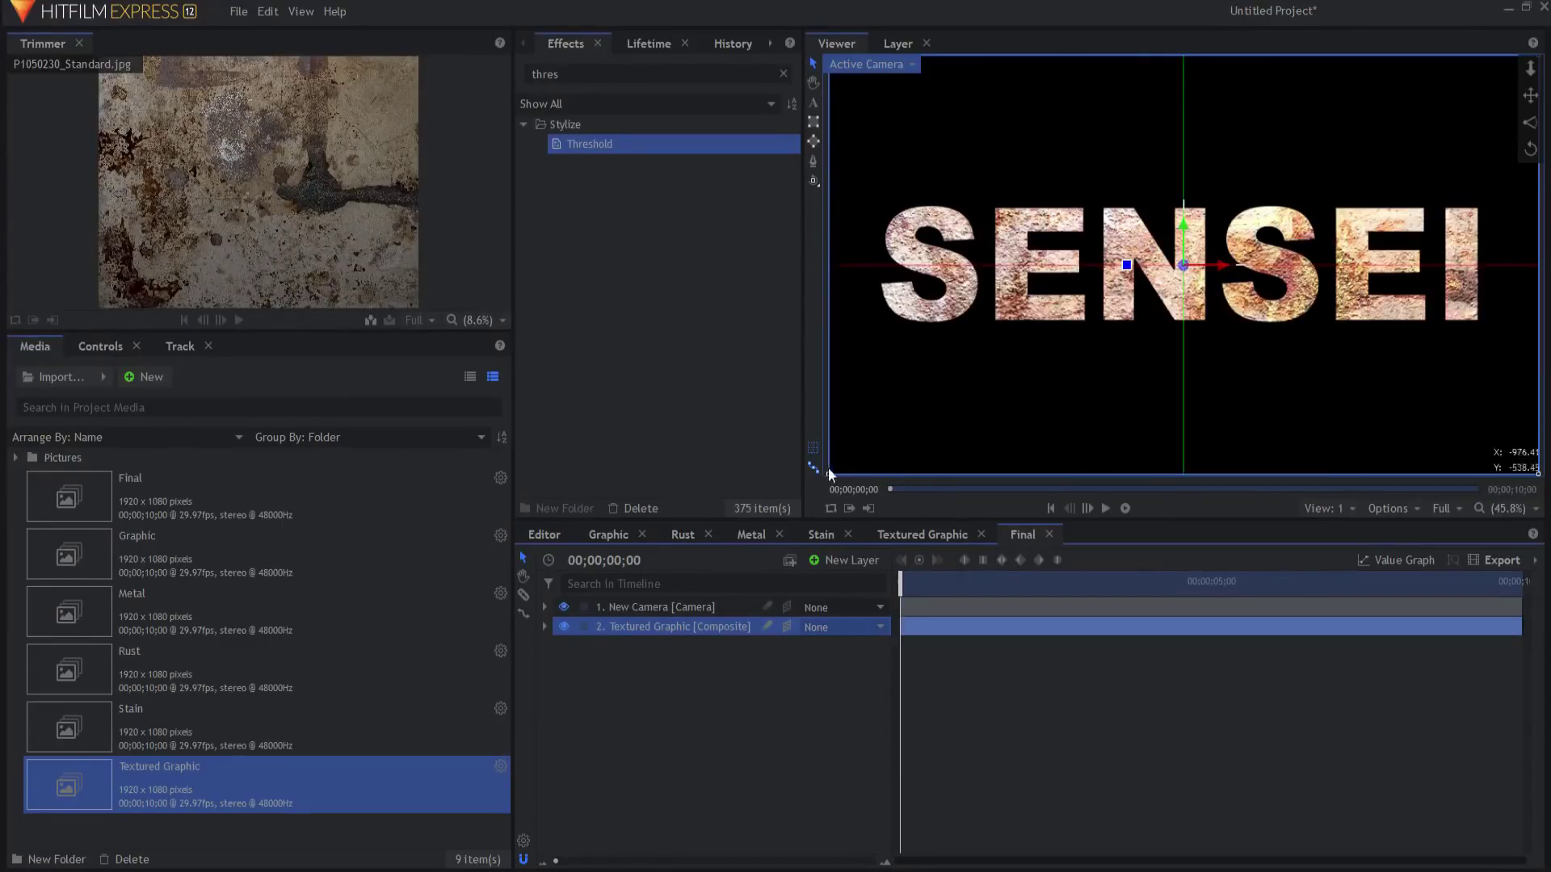
- Add a 3D point layer named Focal and move it to the bottom of the layer stack
left_click(855, 555)
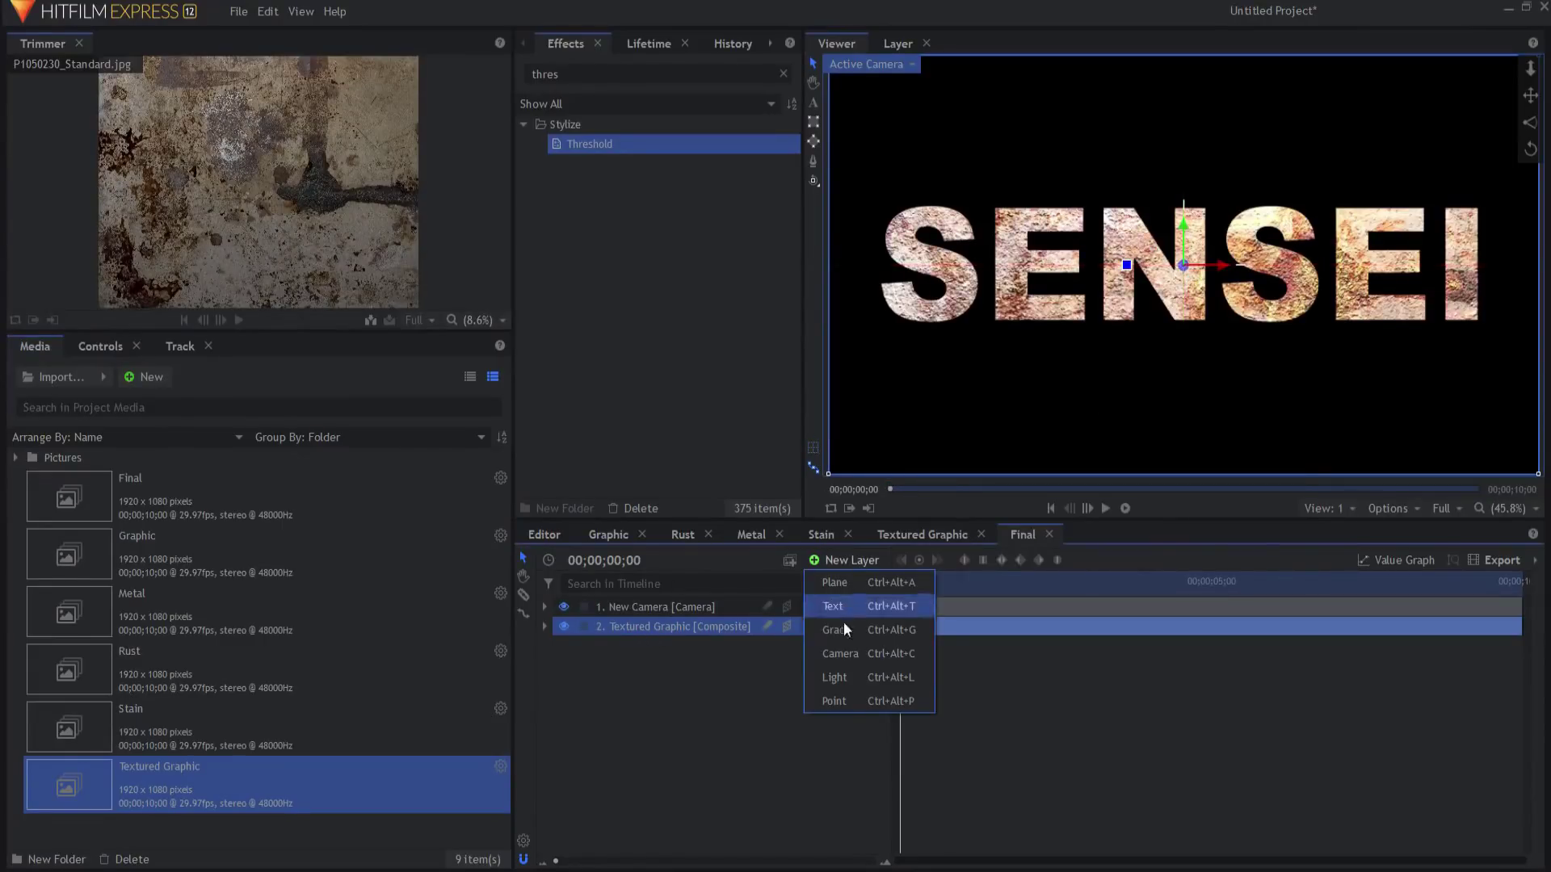
left_click(845, 701)
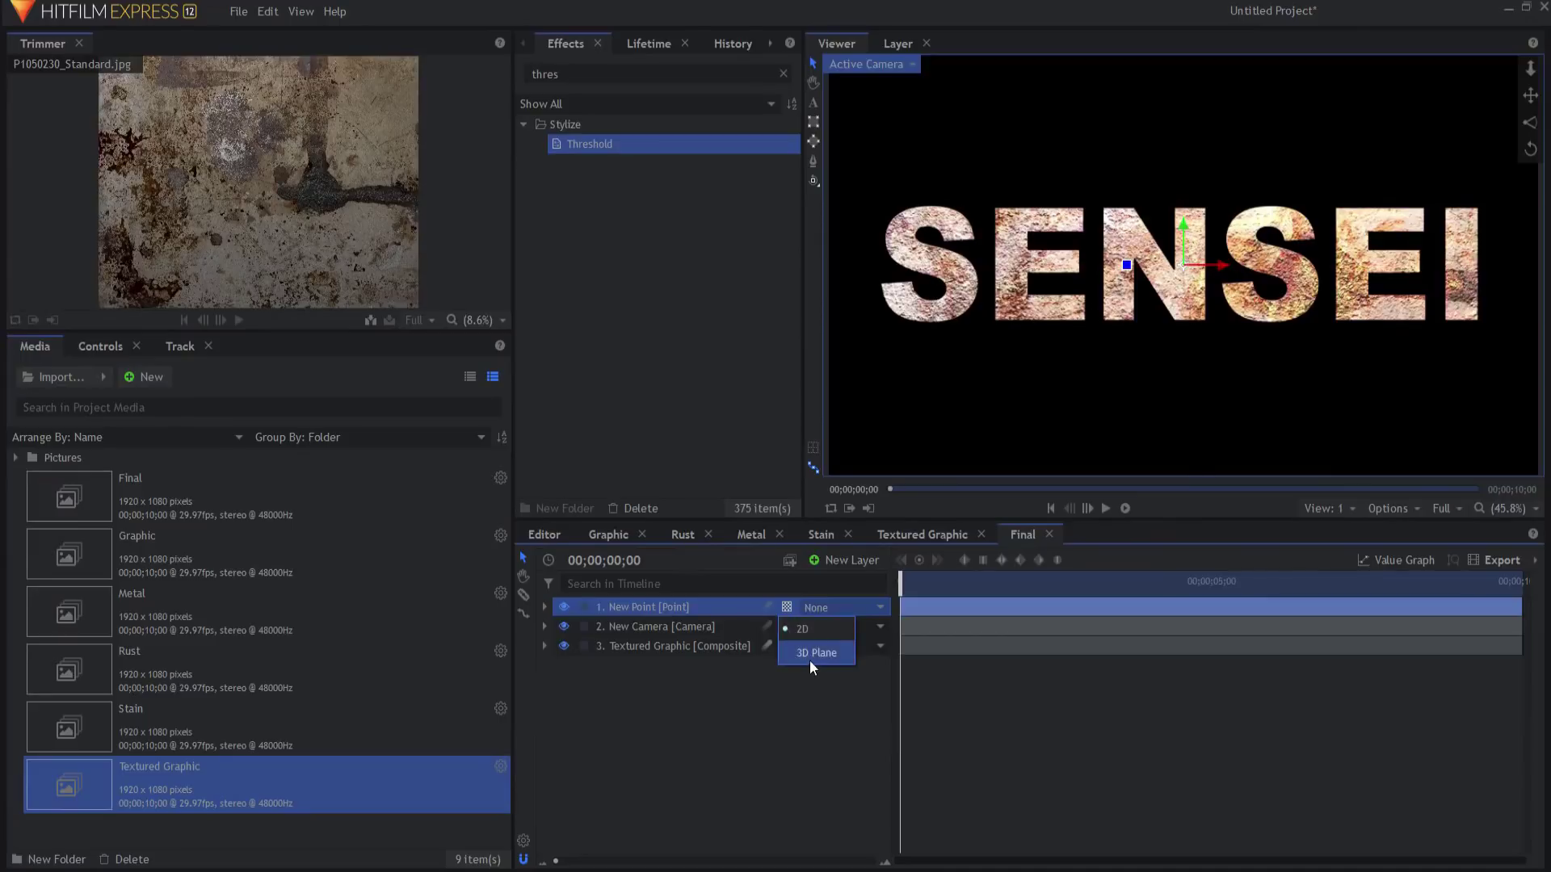
left_click(811, 656)
double_click(675, 607)
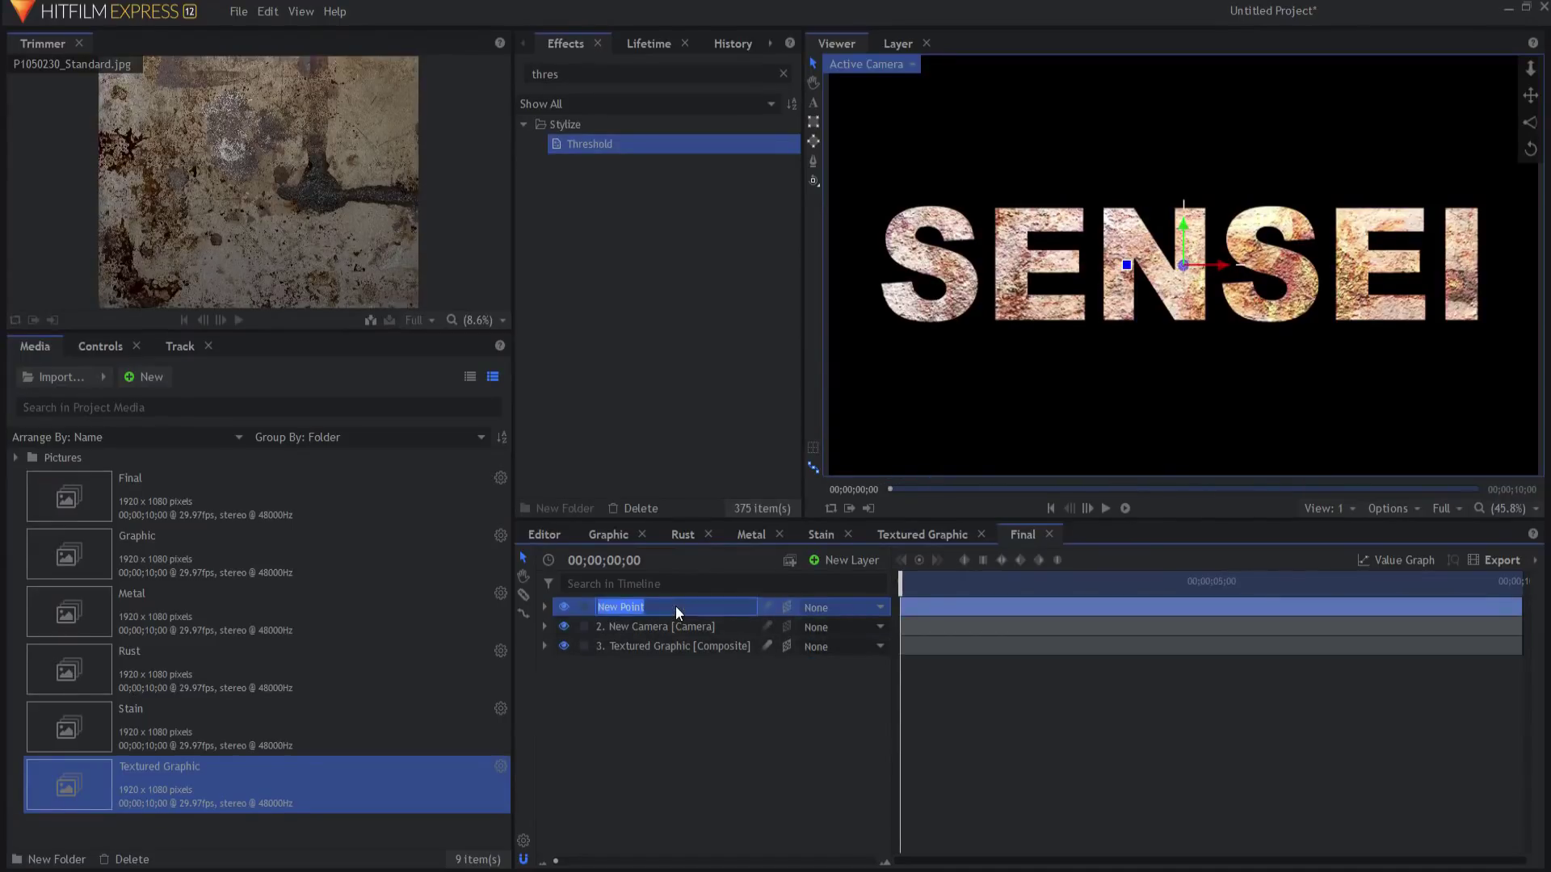
type("Focal")
key("Return")
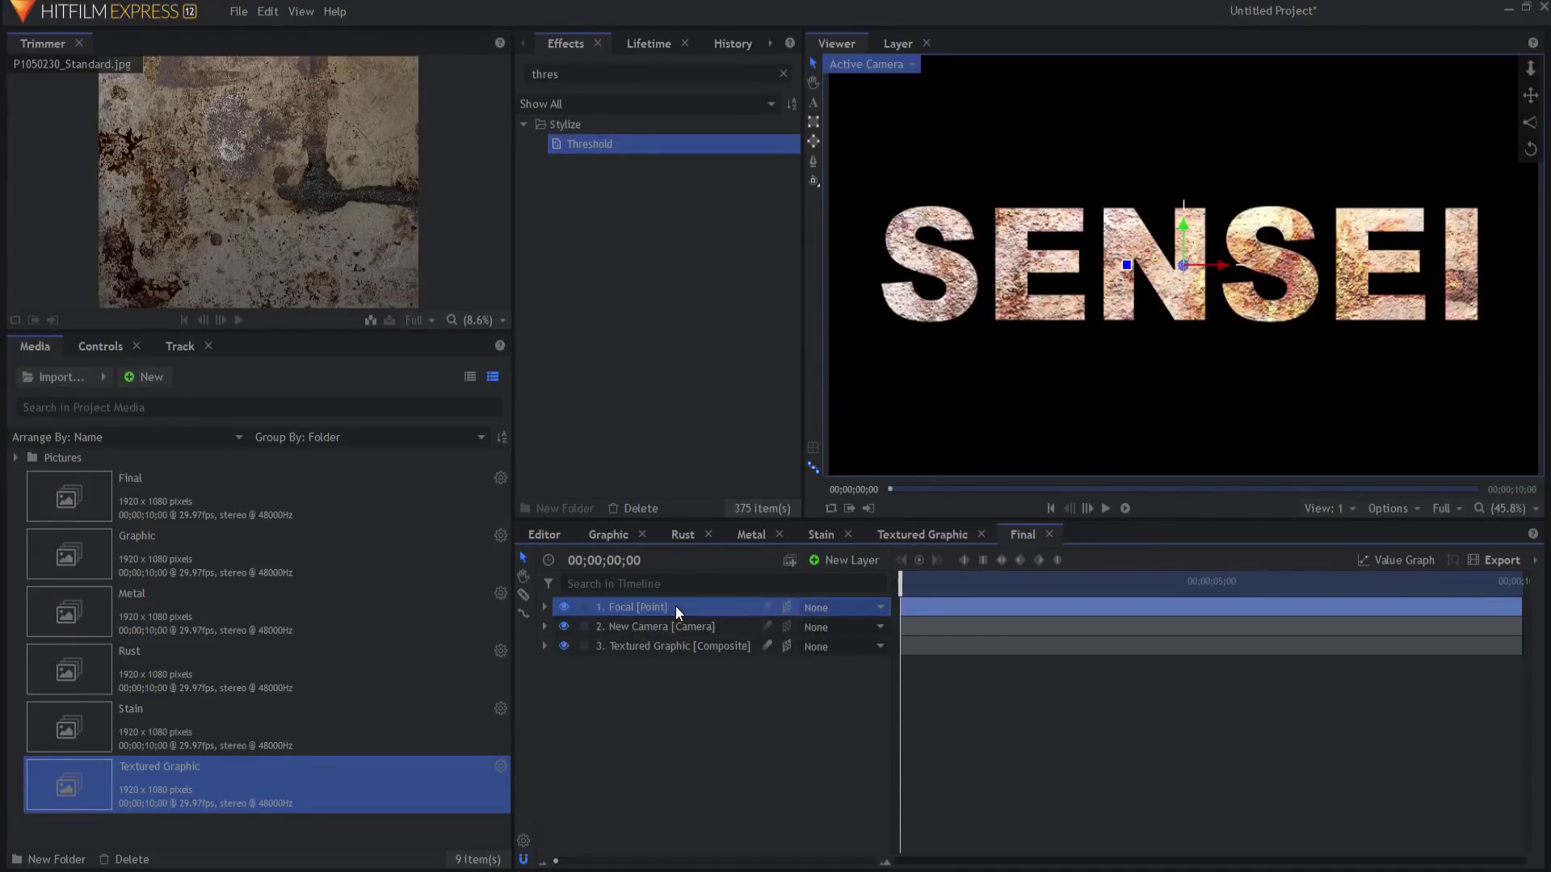
left_click_drag(675, 606, 671, 677)
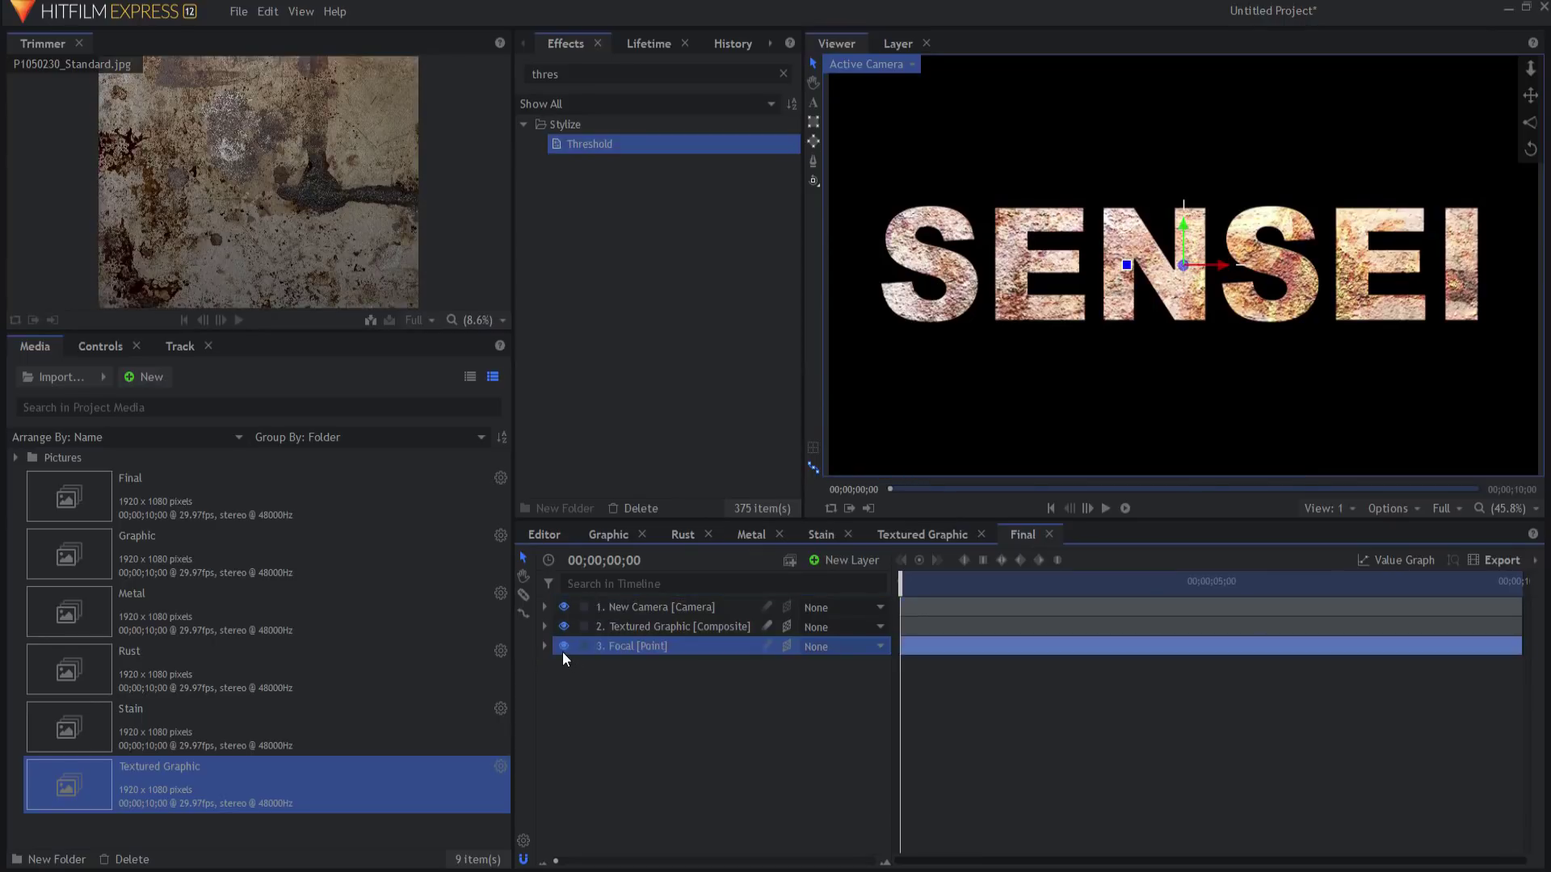
- Search the effects for 'zoom' and duplicate the Textured Graphic layer
double_click(545, 75)
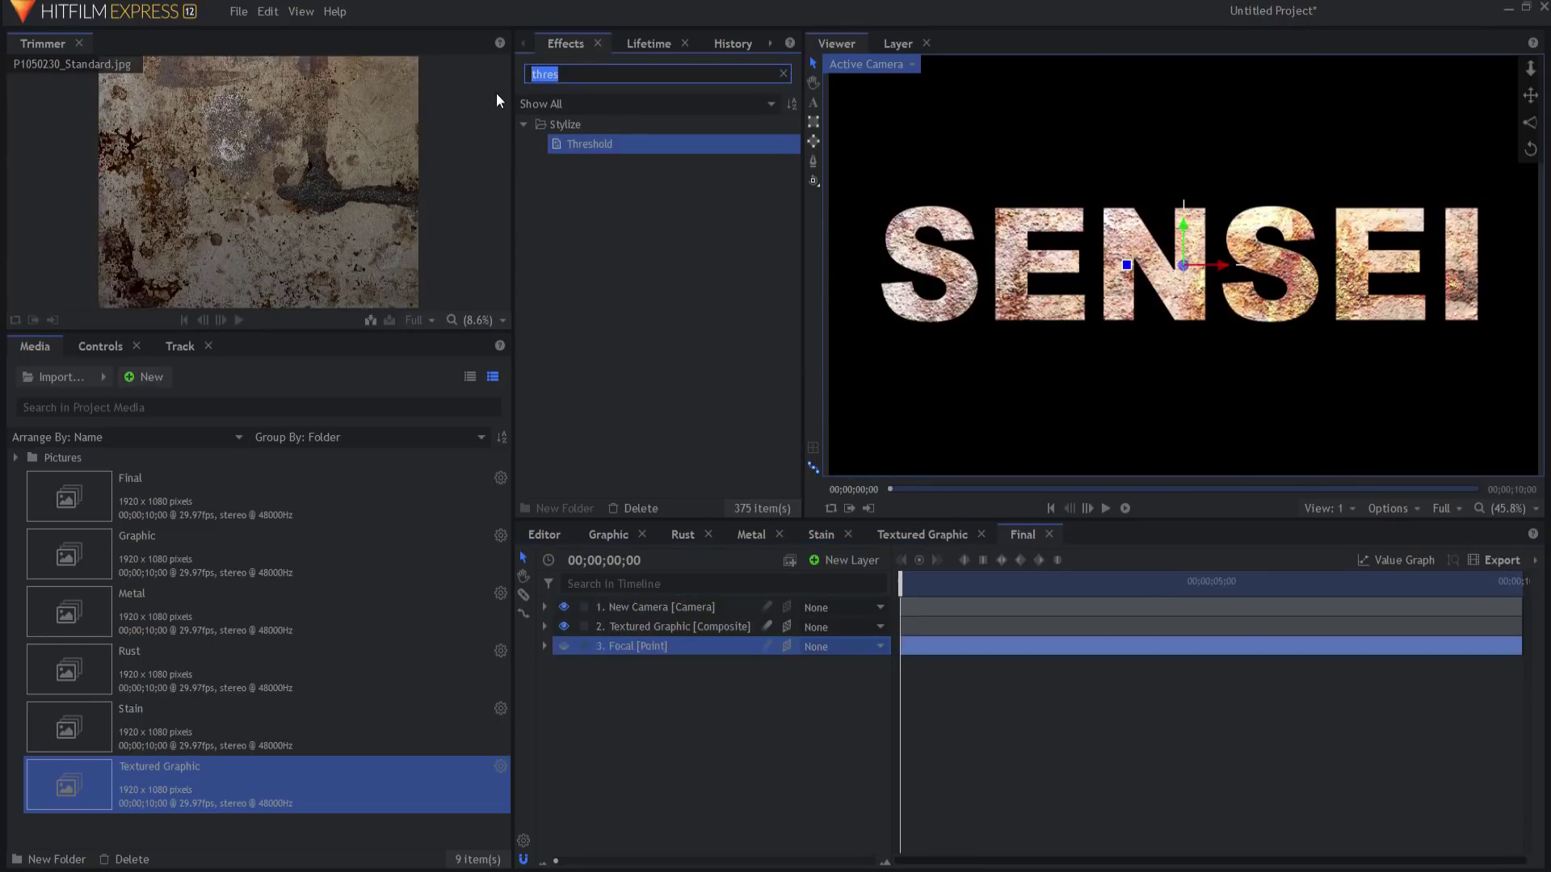
type("zoom")
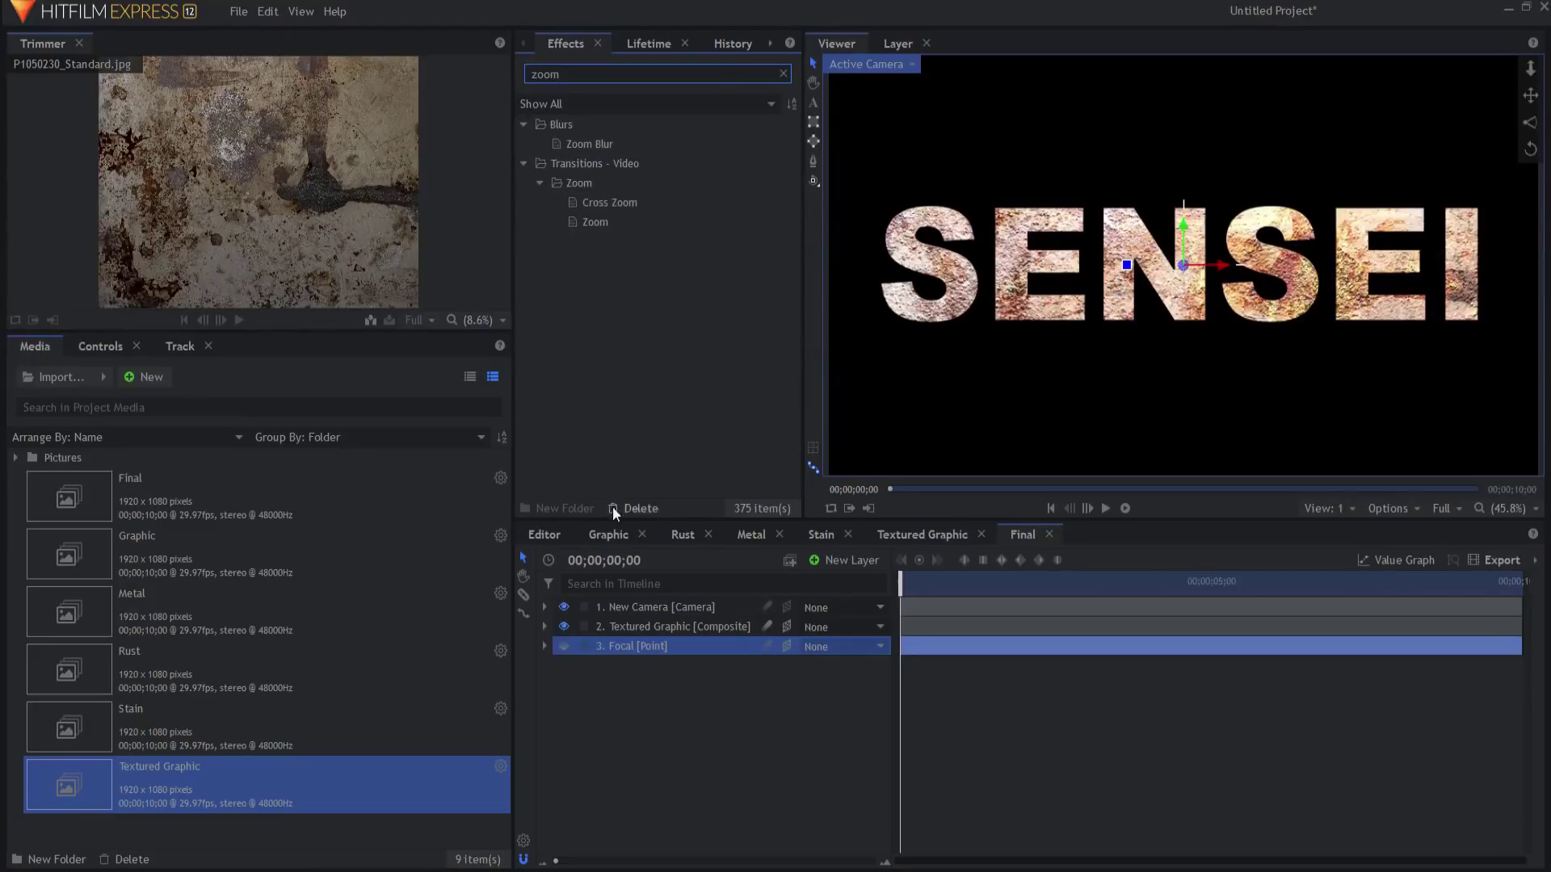
left_click(625, 625)
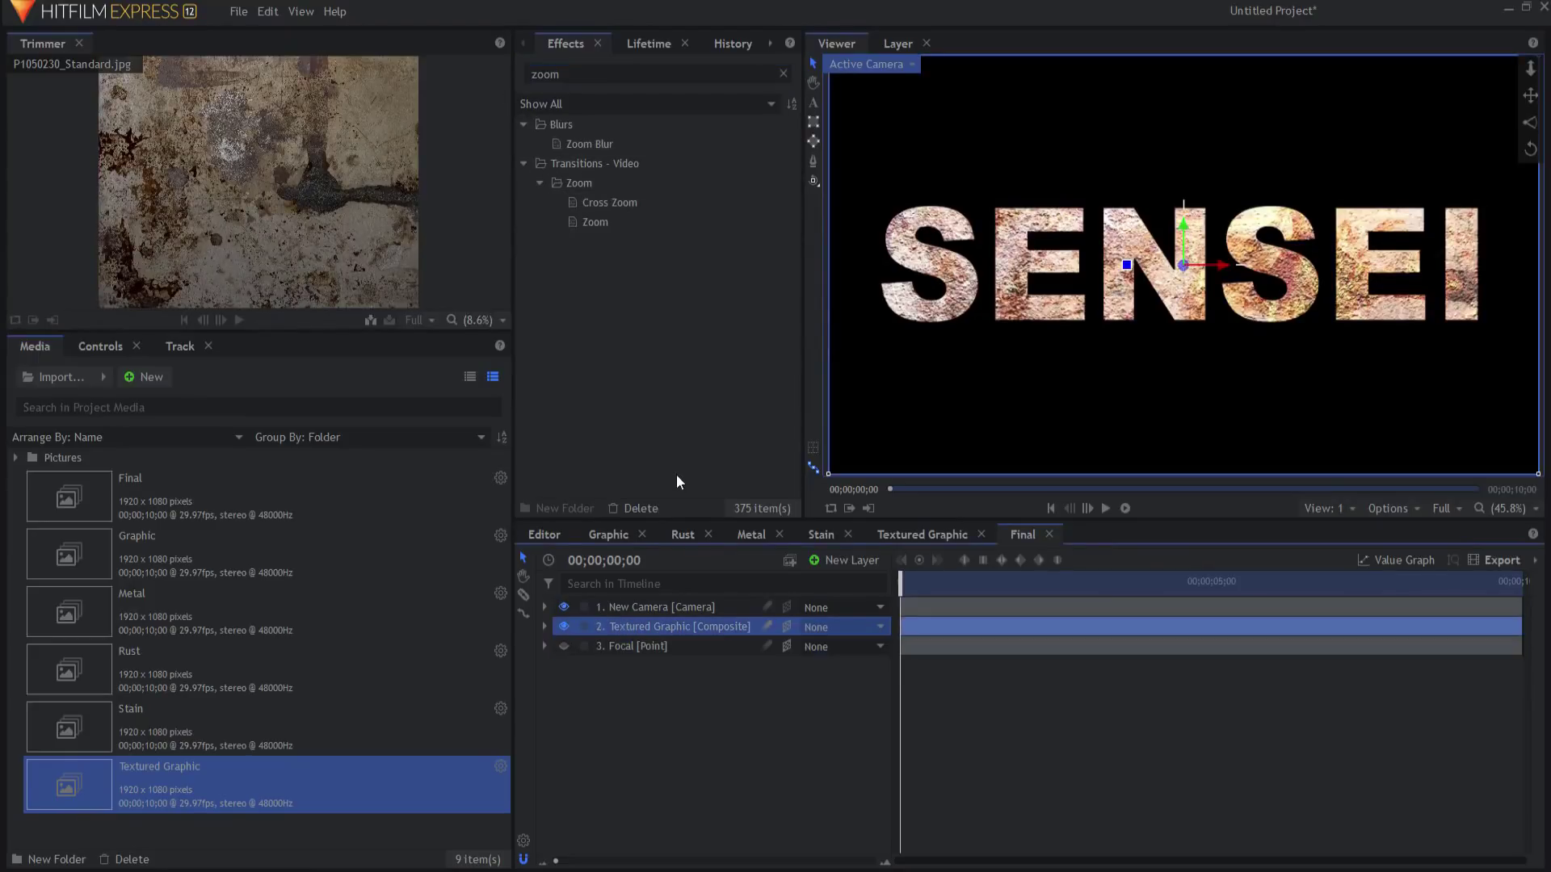
key("ctrl+d")
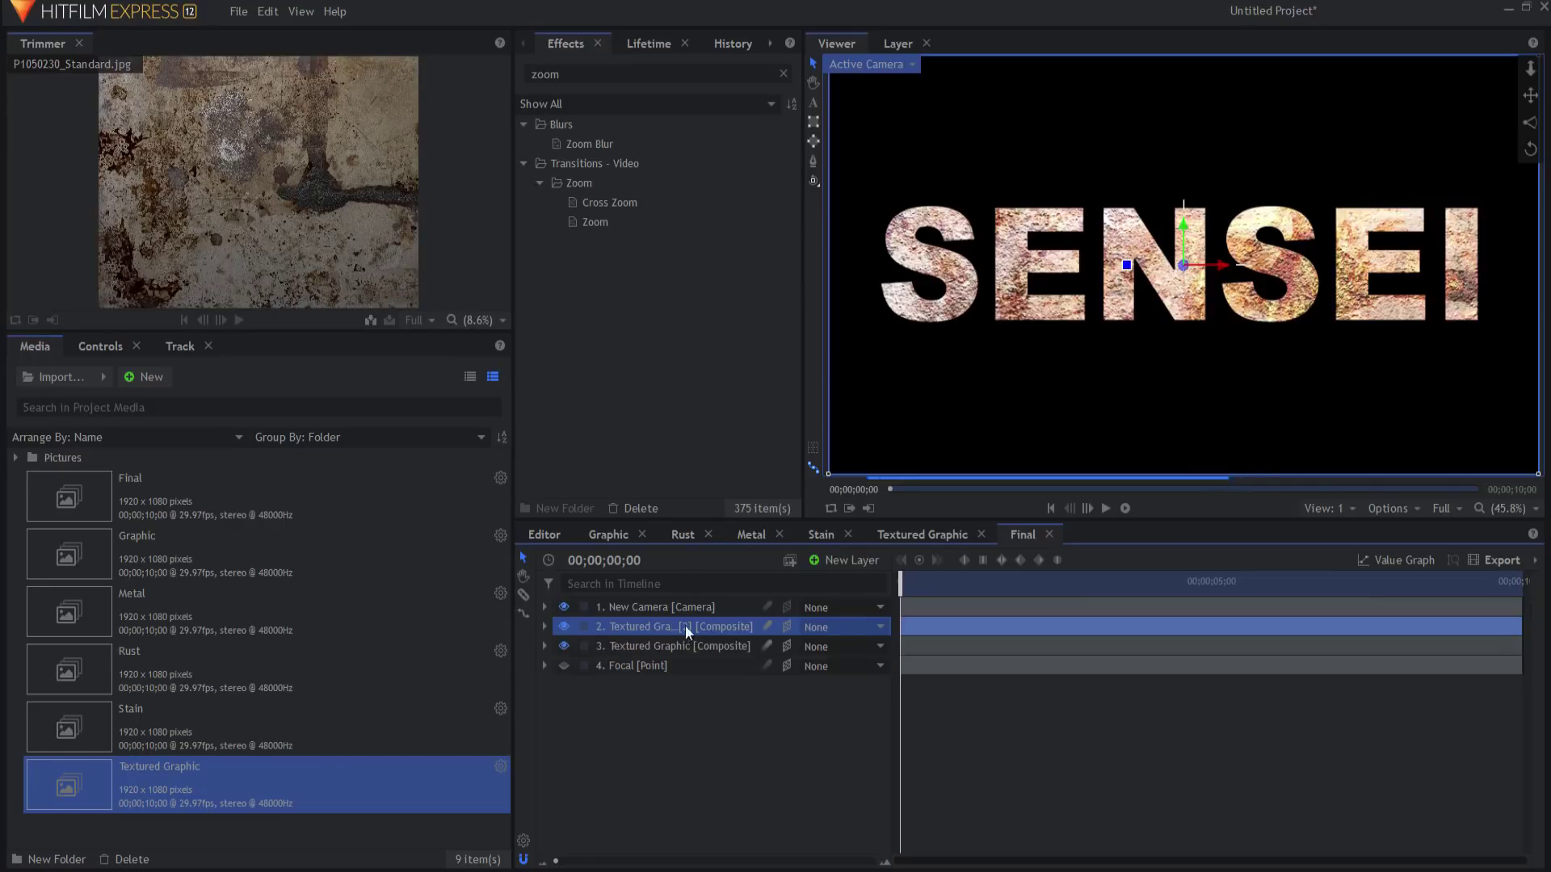
left_click(662, 648)
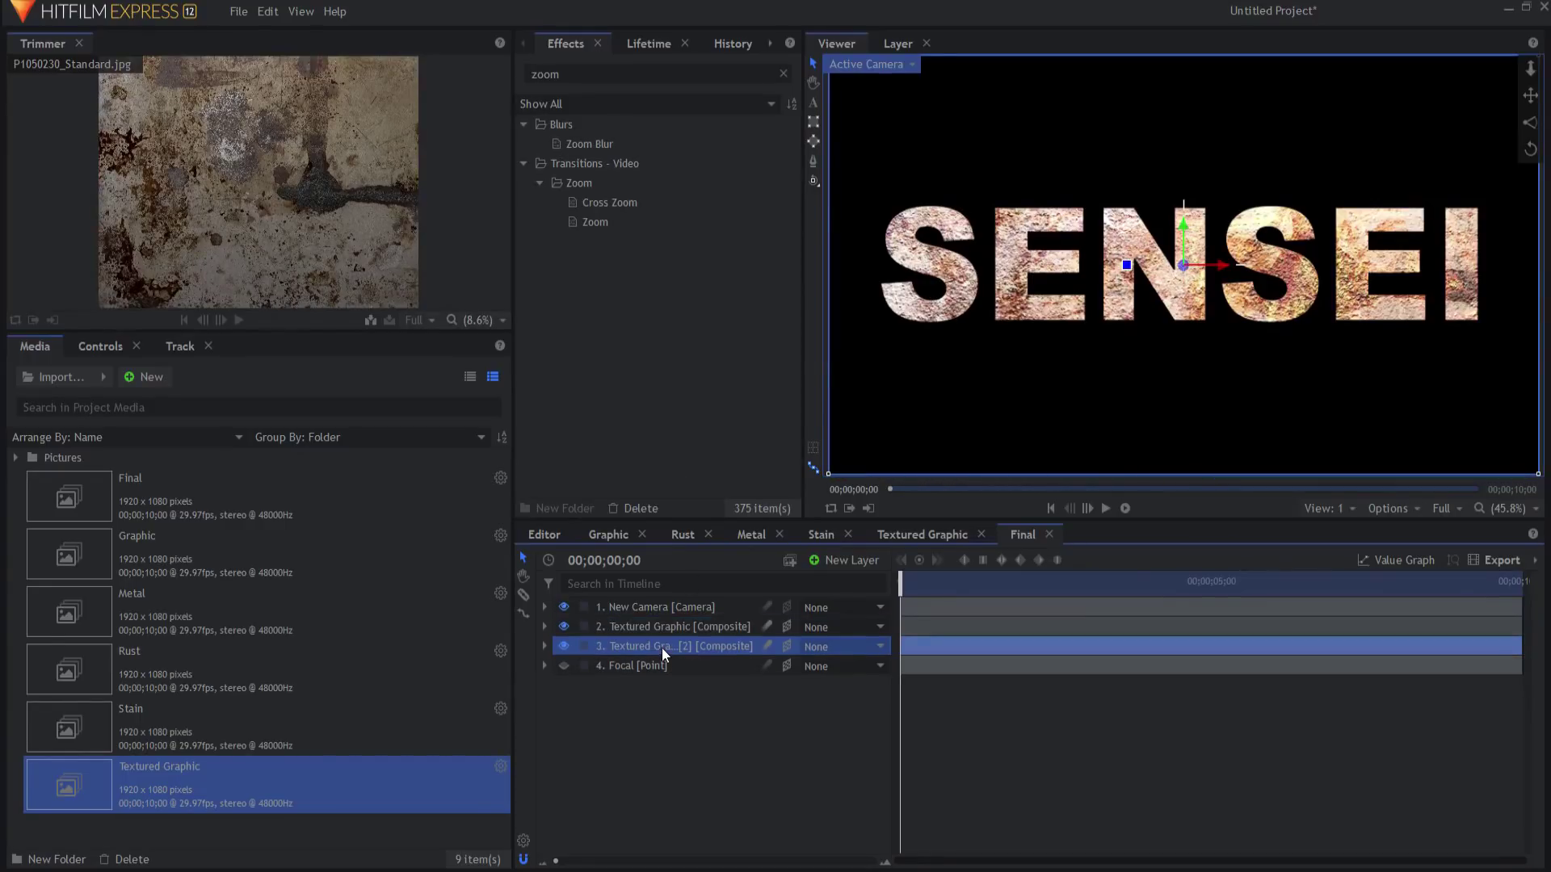
double_click(662, 648)
- Rename the duplicate layer to 3D and apply Zoom Blur to it
type("3D")
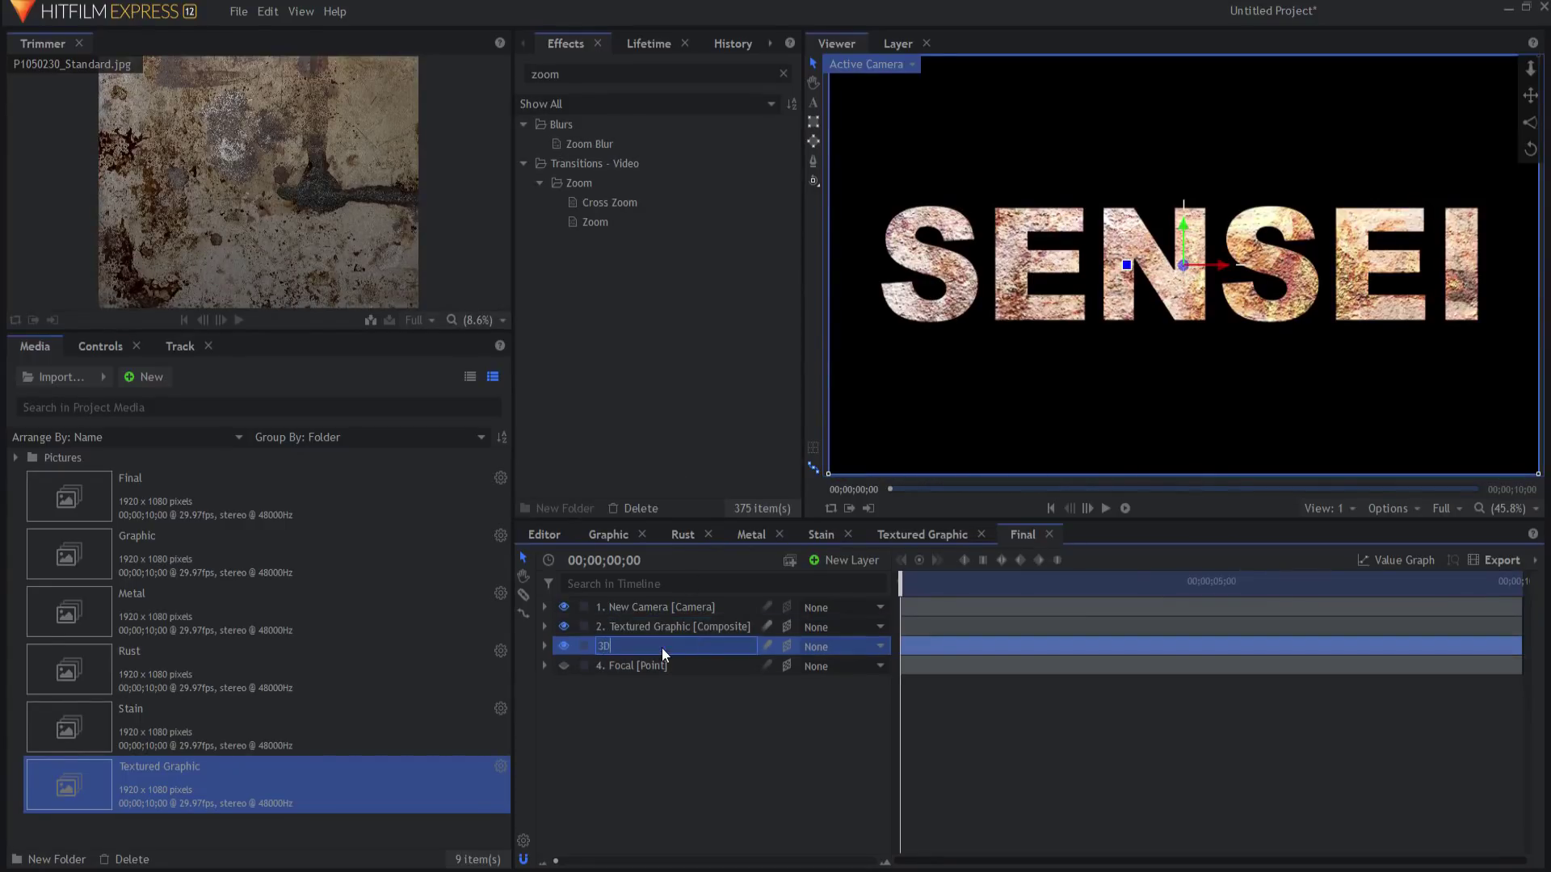
key("Return")
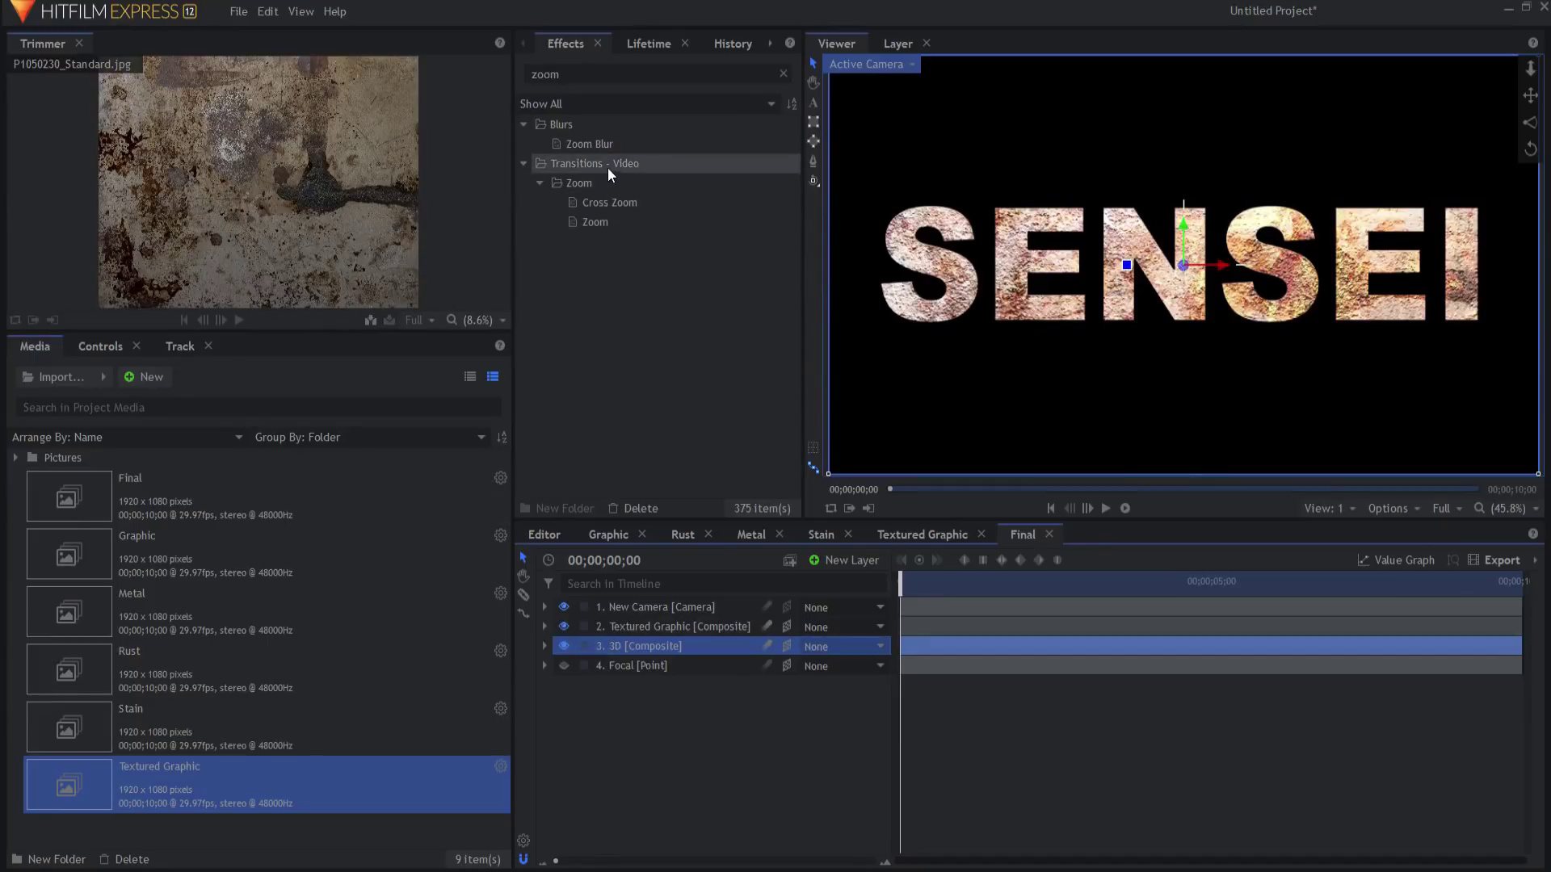
left_click_drag(608, 147, 663, 552)
left_click_drag(642, 647, 641, 644)
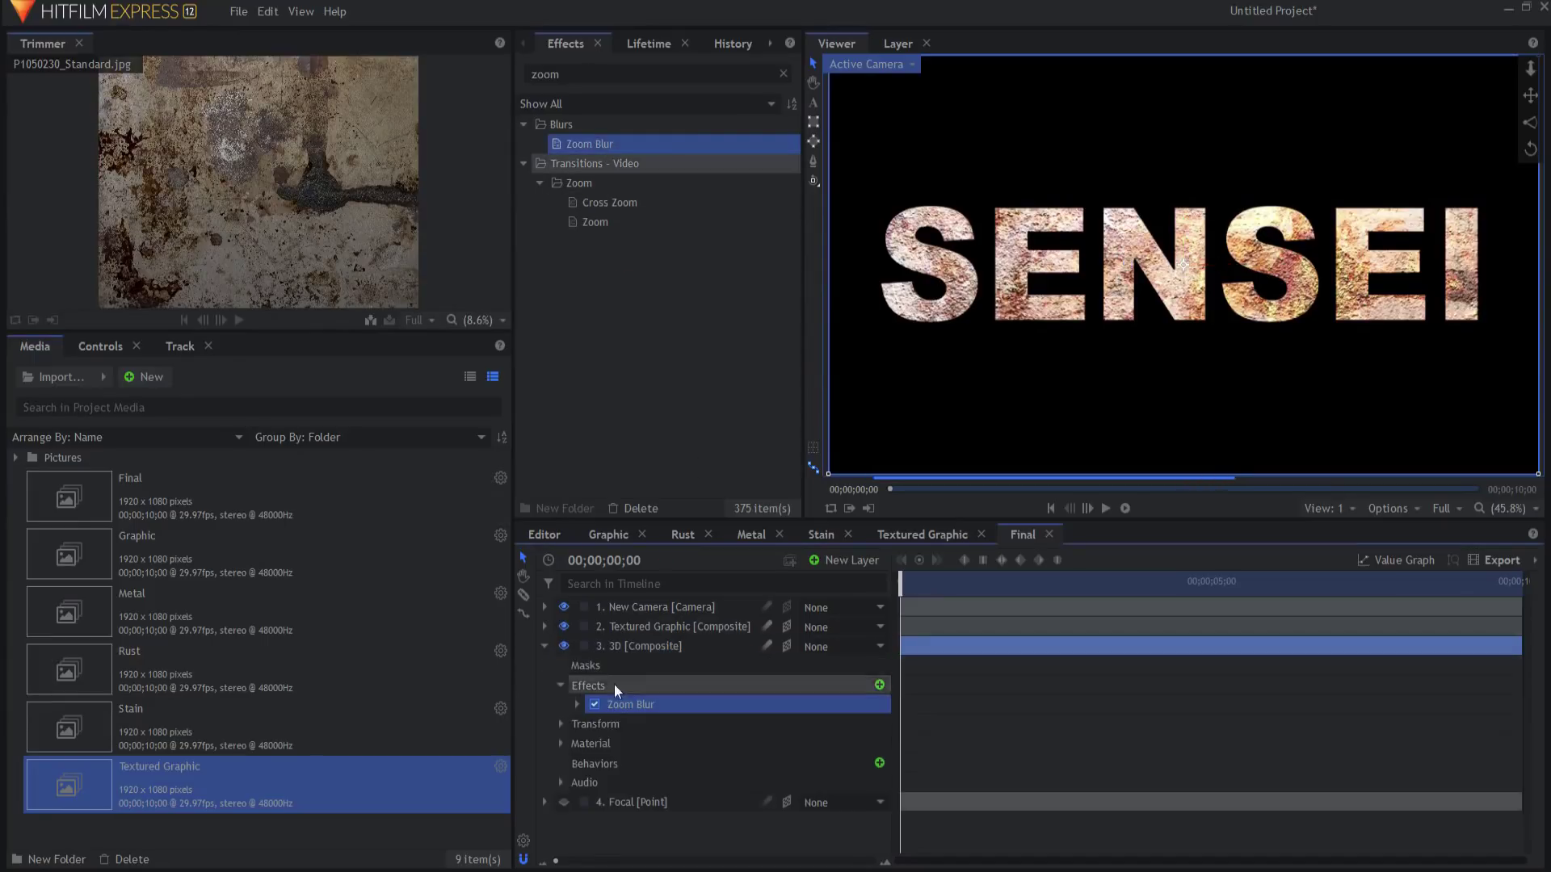
- Centre the Zoom Blur on the Focal layer and set its strength to -22
left_click(577, 704)
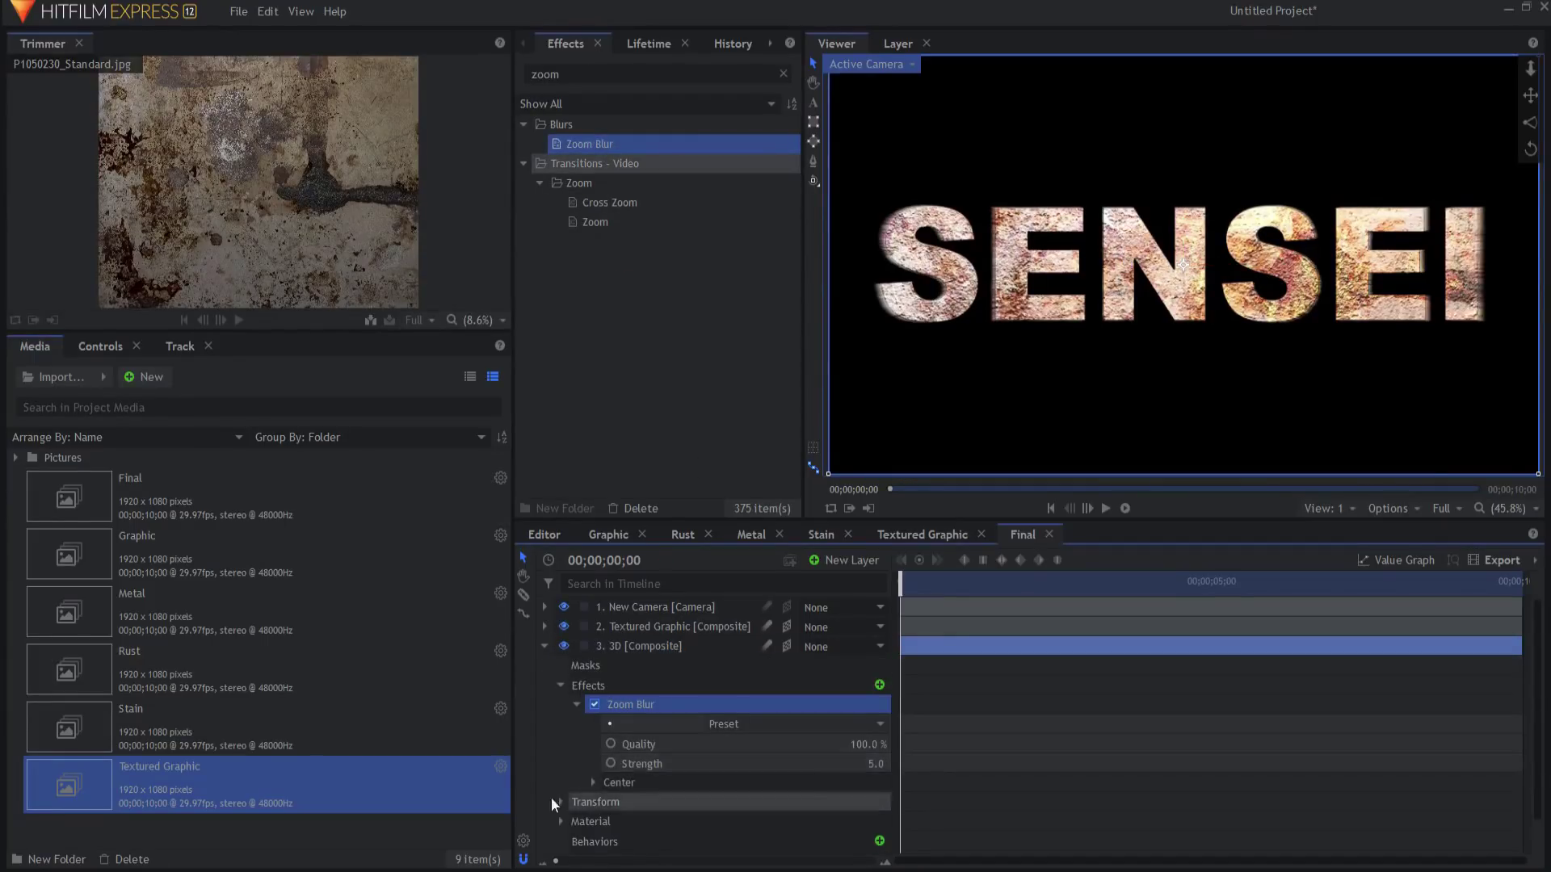
left_click(593, 782)
left_click(791, 819)
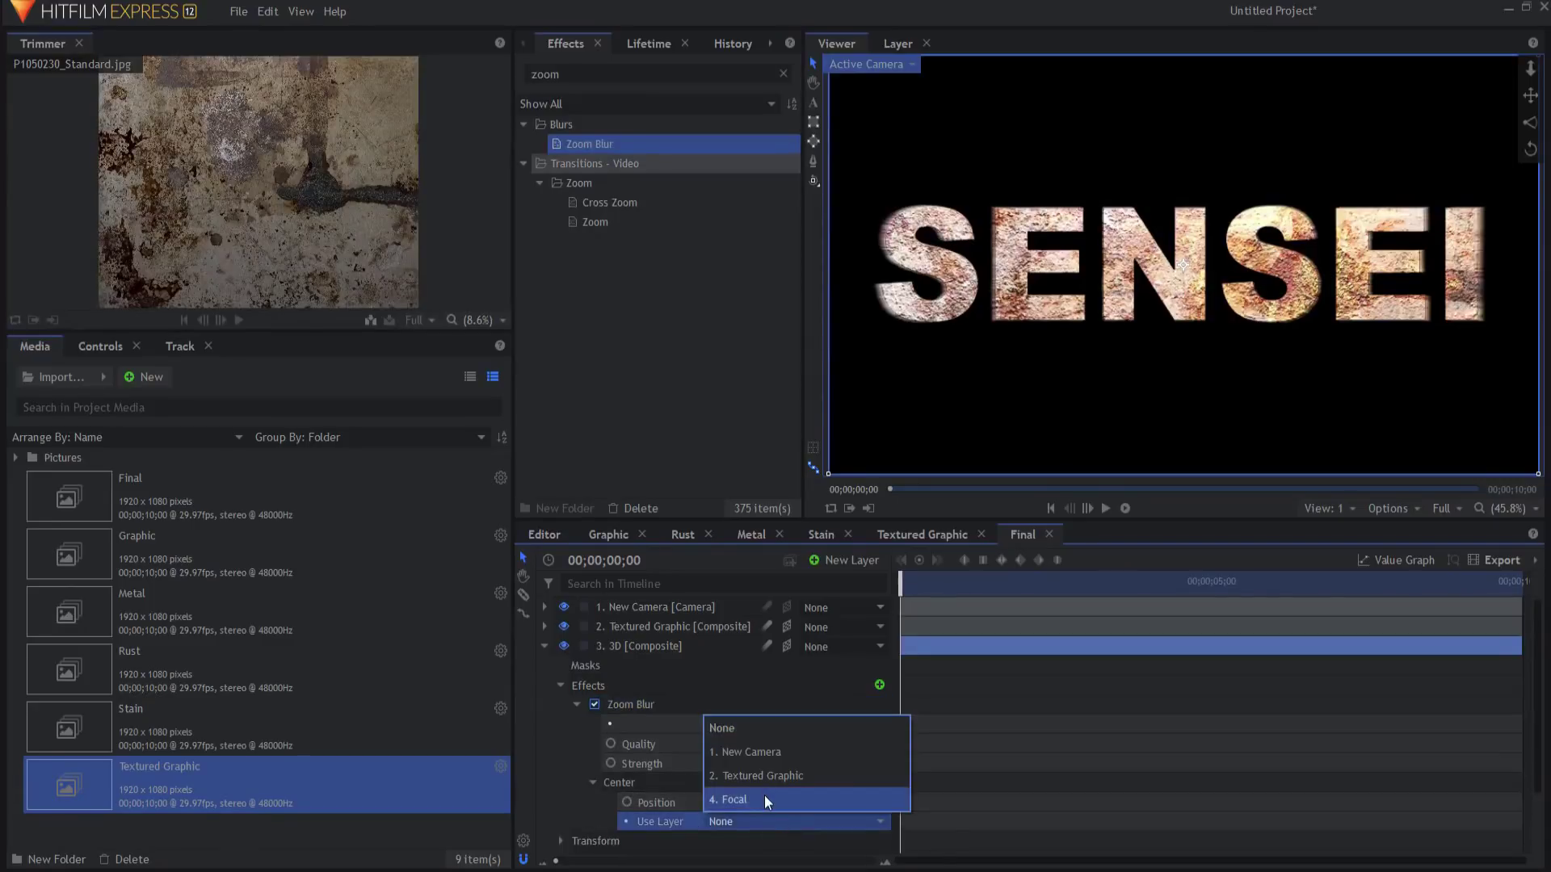
left_click(759, 798)
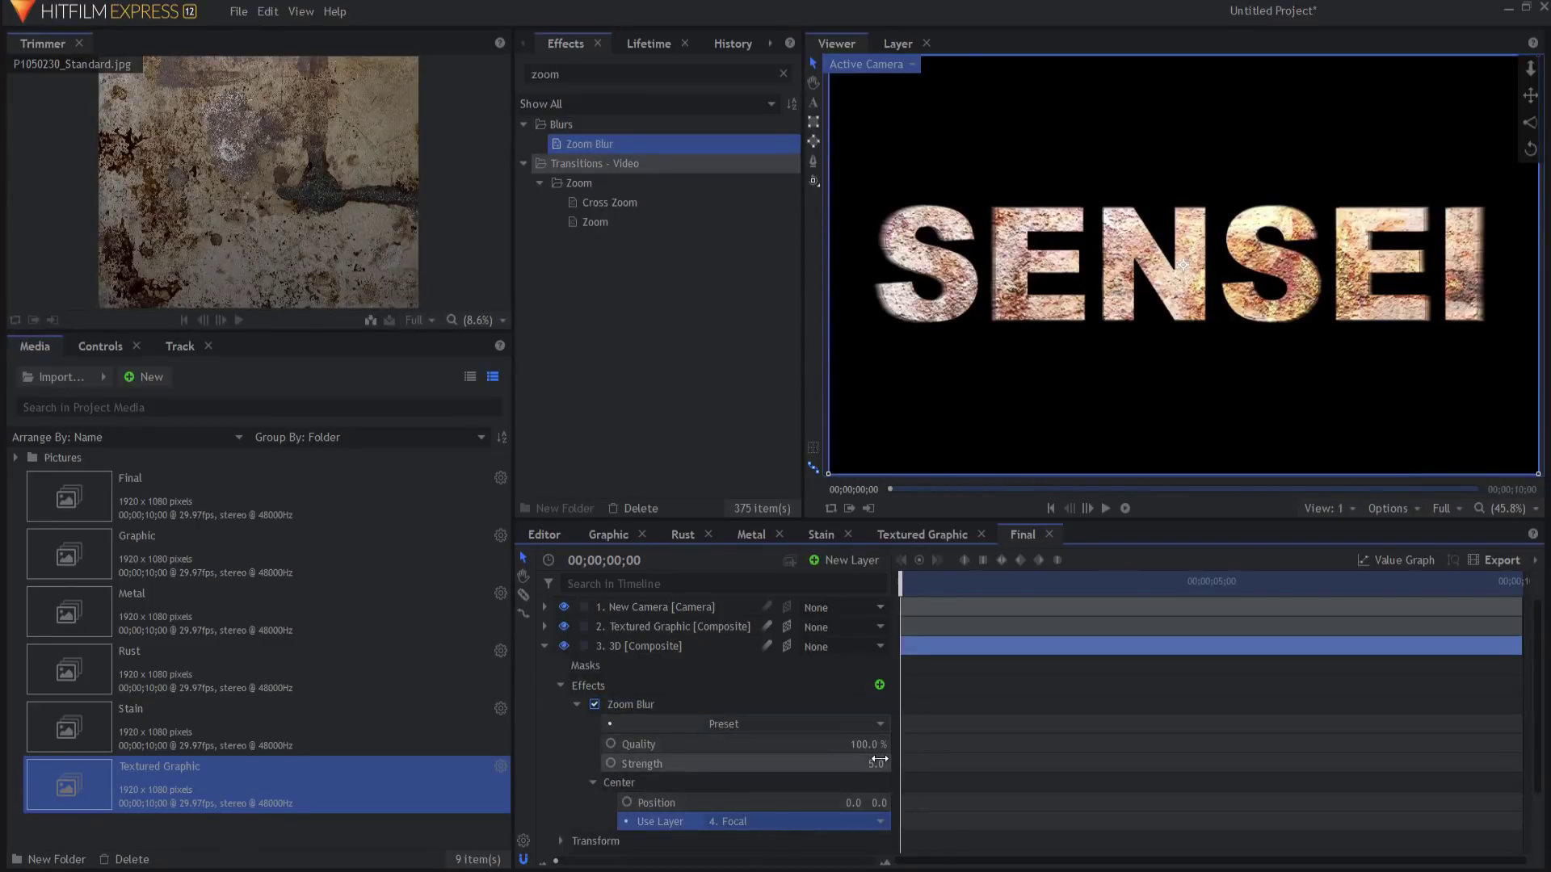
left_click_drag(873, 764, 836, 763)
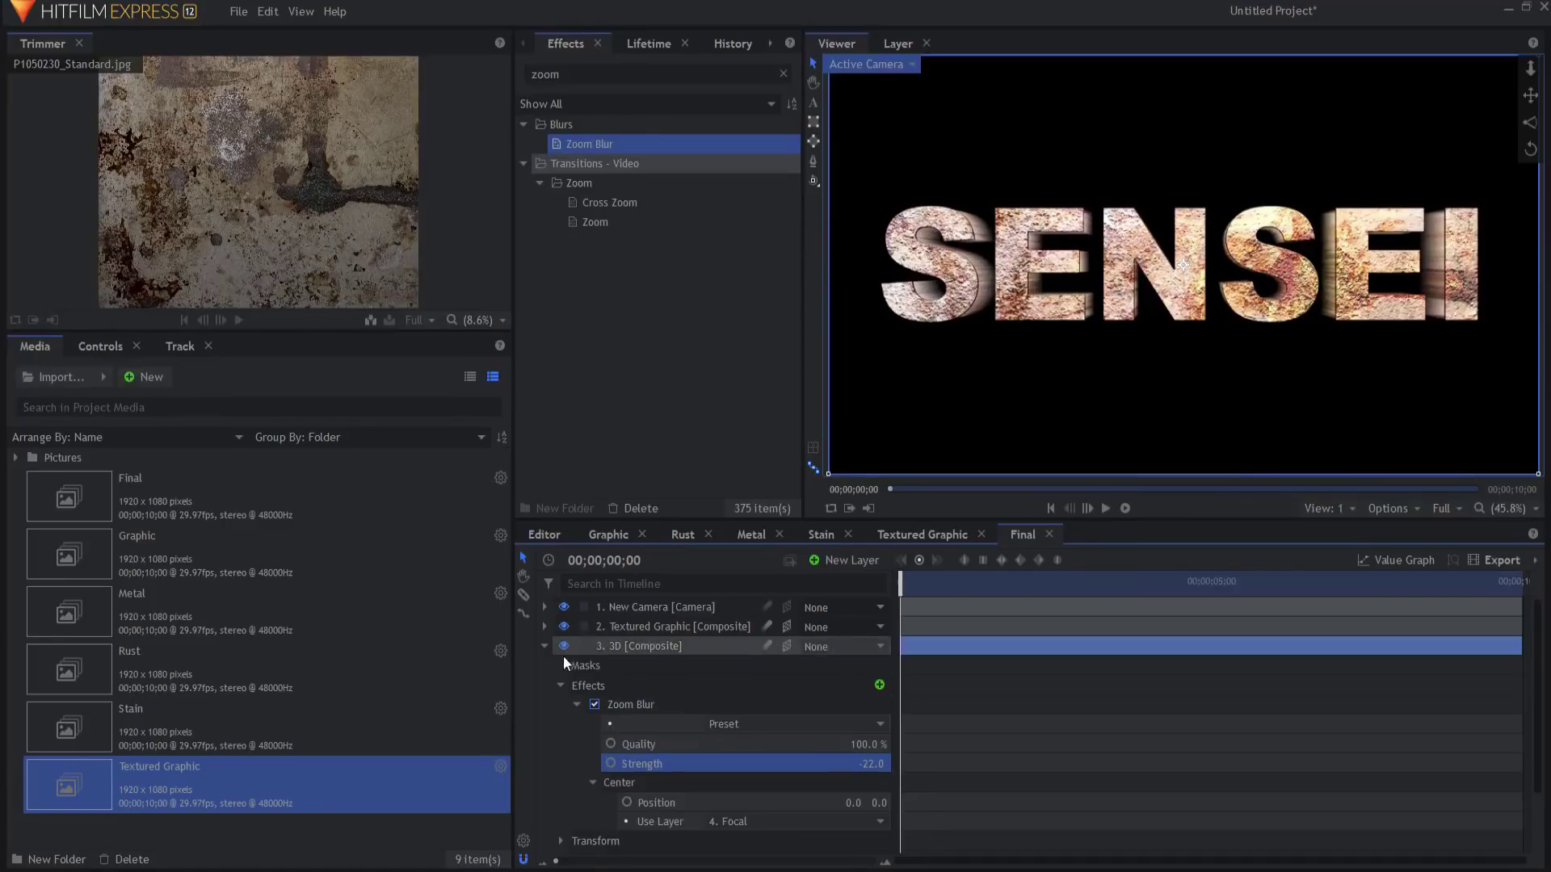
left_click(544, 646)
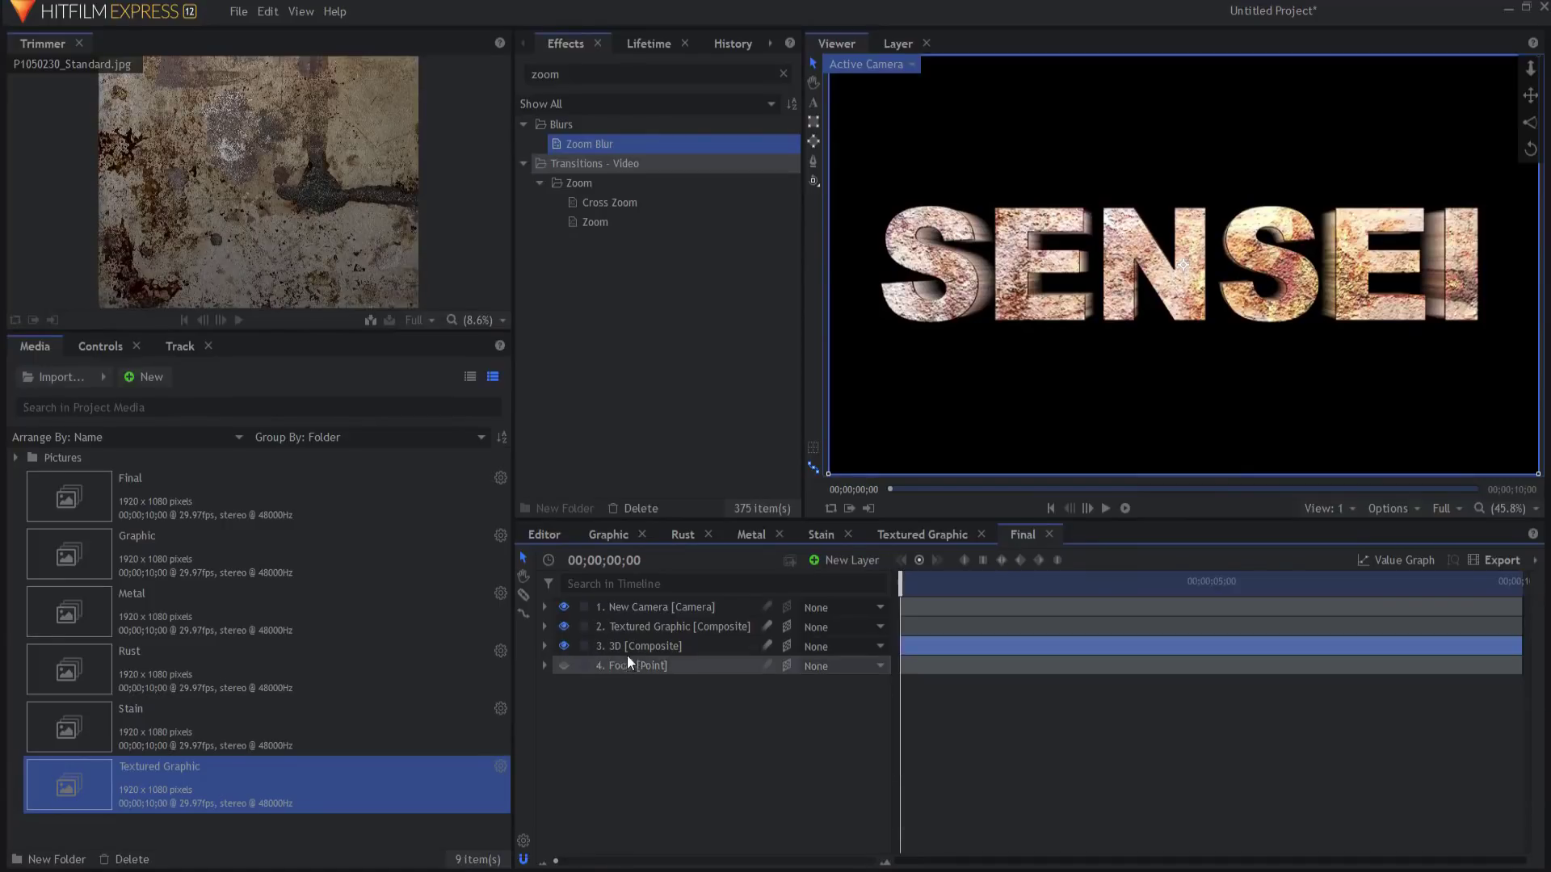
left_click(619, 78)
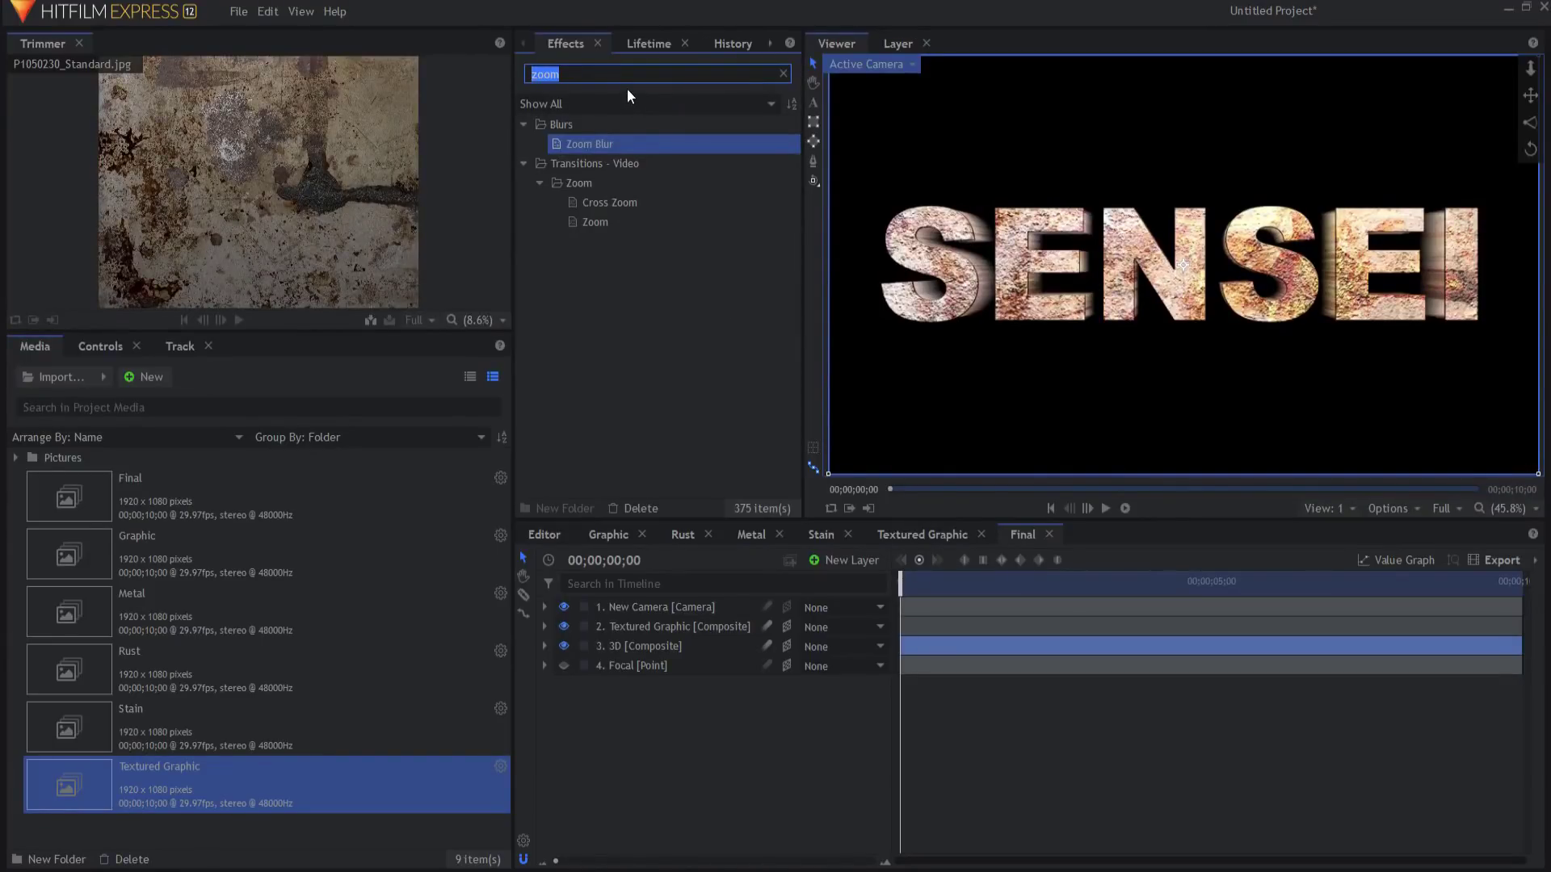
- Add Crush Blacks & Whites Alpha to the 3D layer with its Opaque level at 0.01
type("crush")
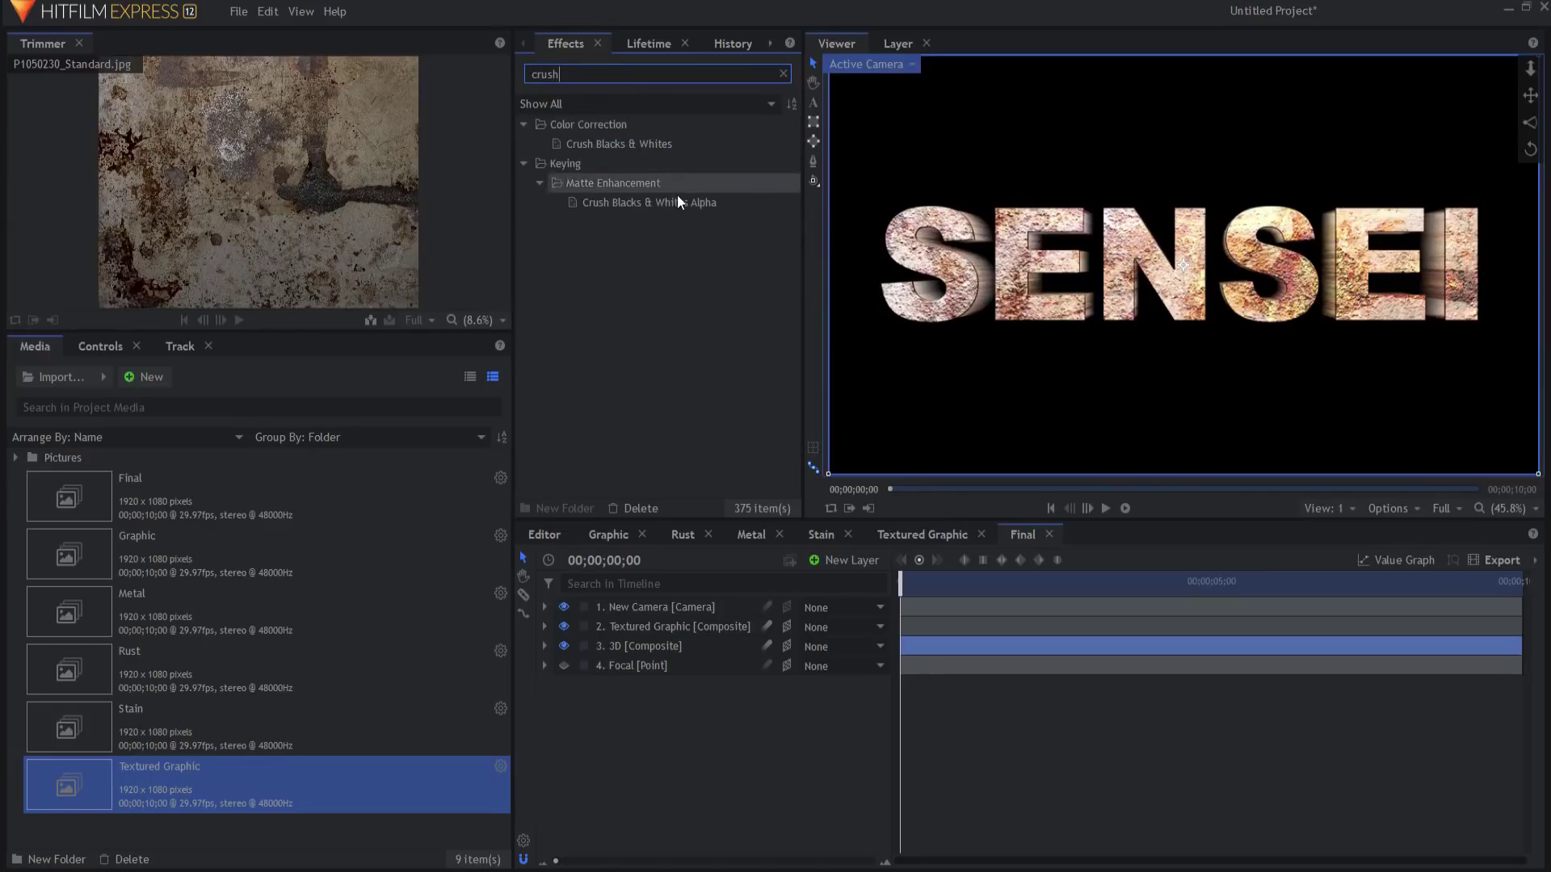
left_click(679, 203)
left_click_drag(663, 652, 662, 651)
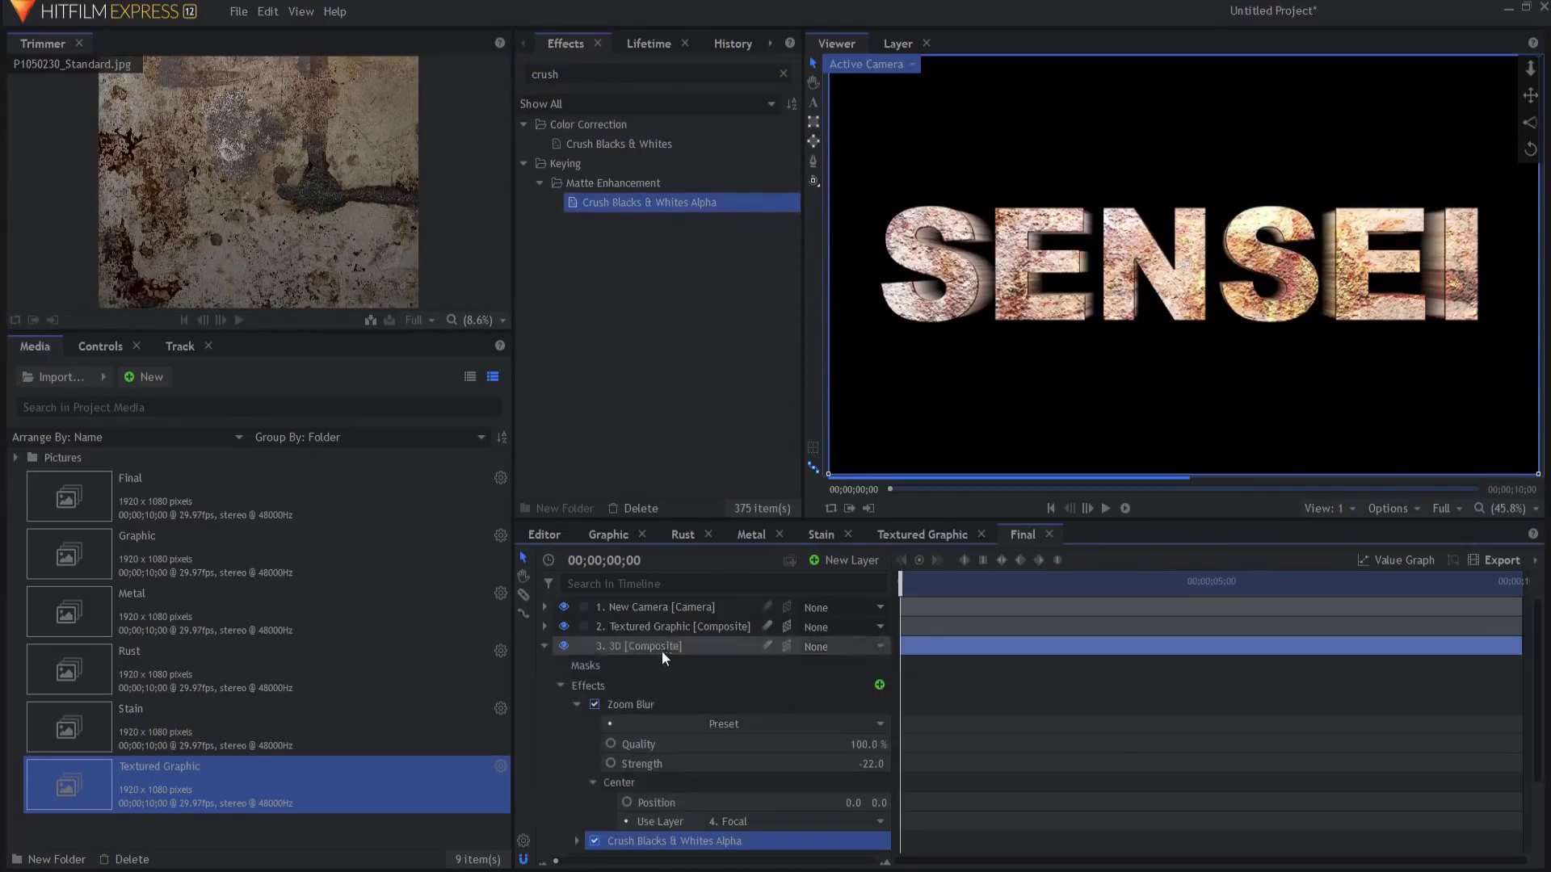
left_click(576, 705)
left_click(577, 723)
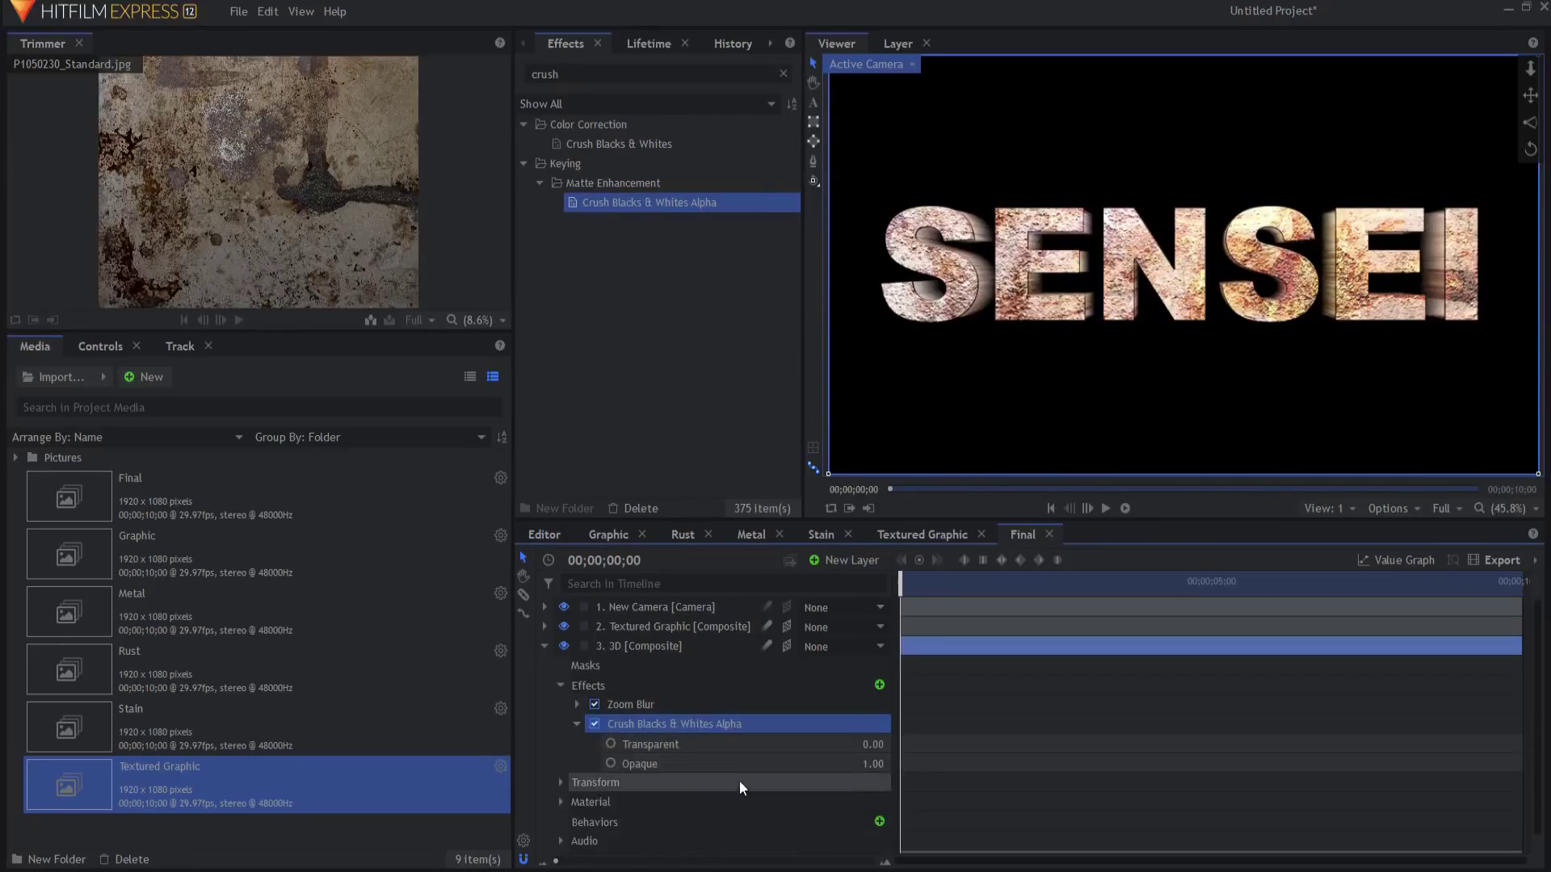
left_click(865, 763)
type("0.01")
key("Return")
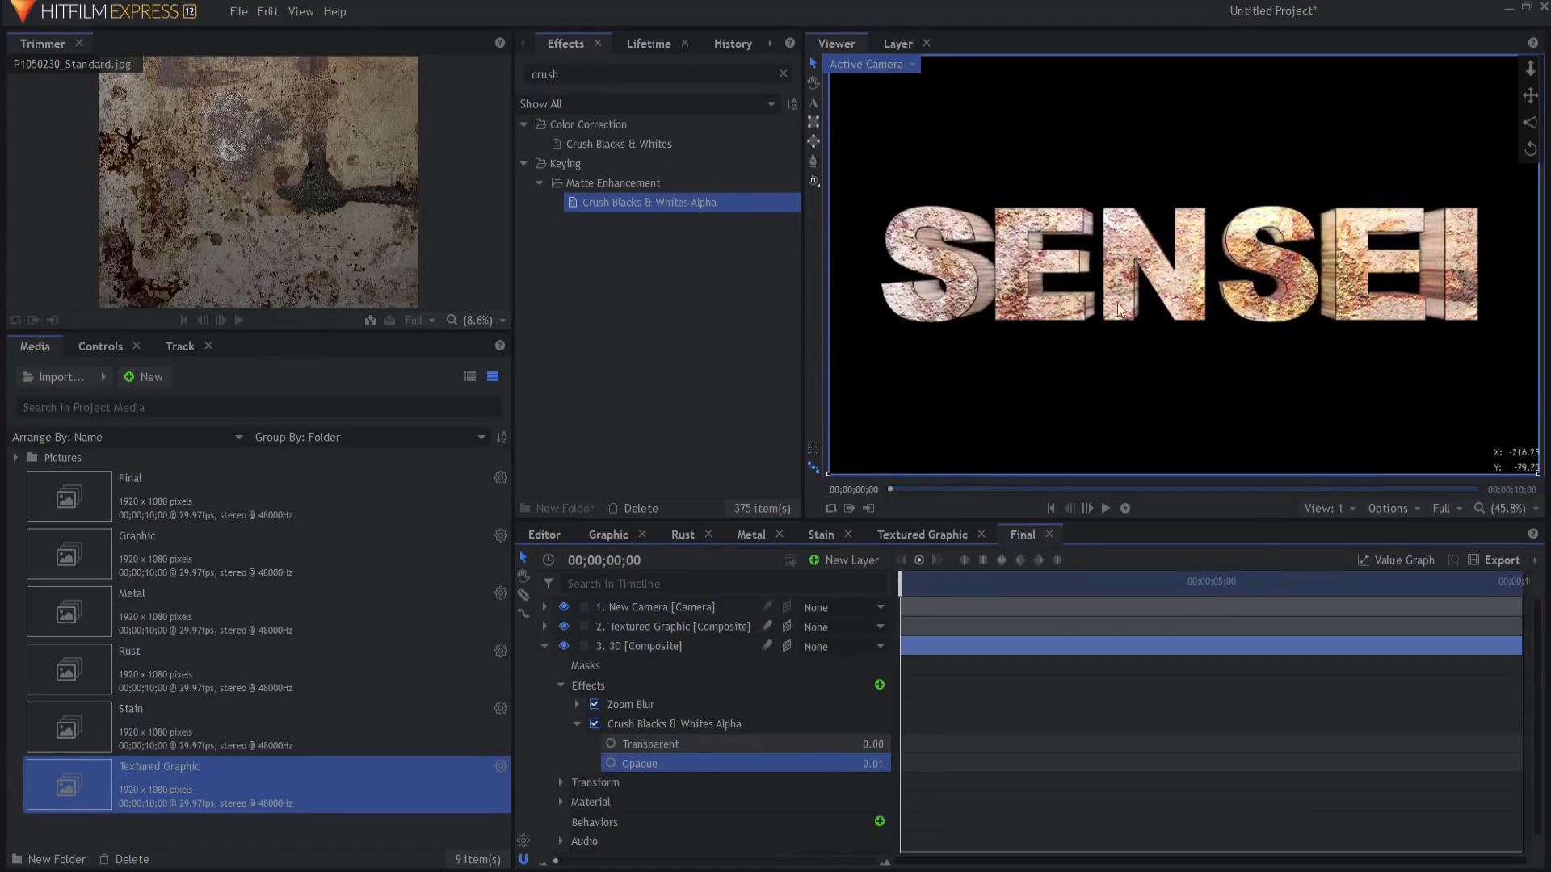
left_click(544, 646)
- Add a new point layer above the camera and name it Camera Control
left_click(638, 784)
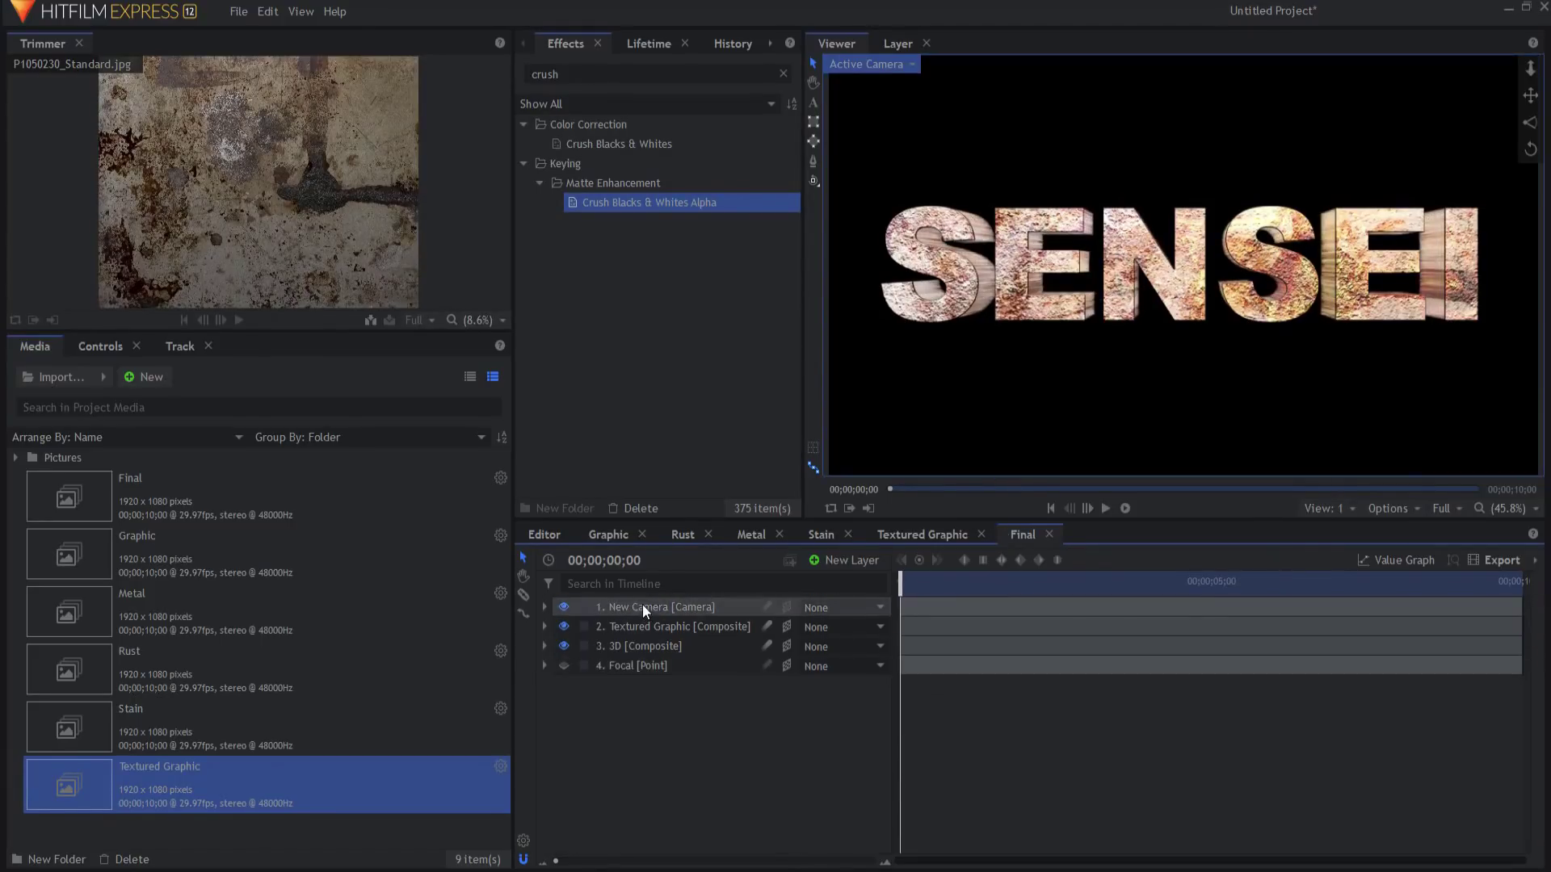
left_click(643, 607)
left_click(846, 561)
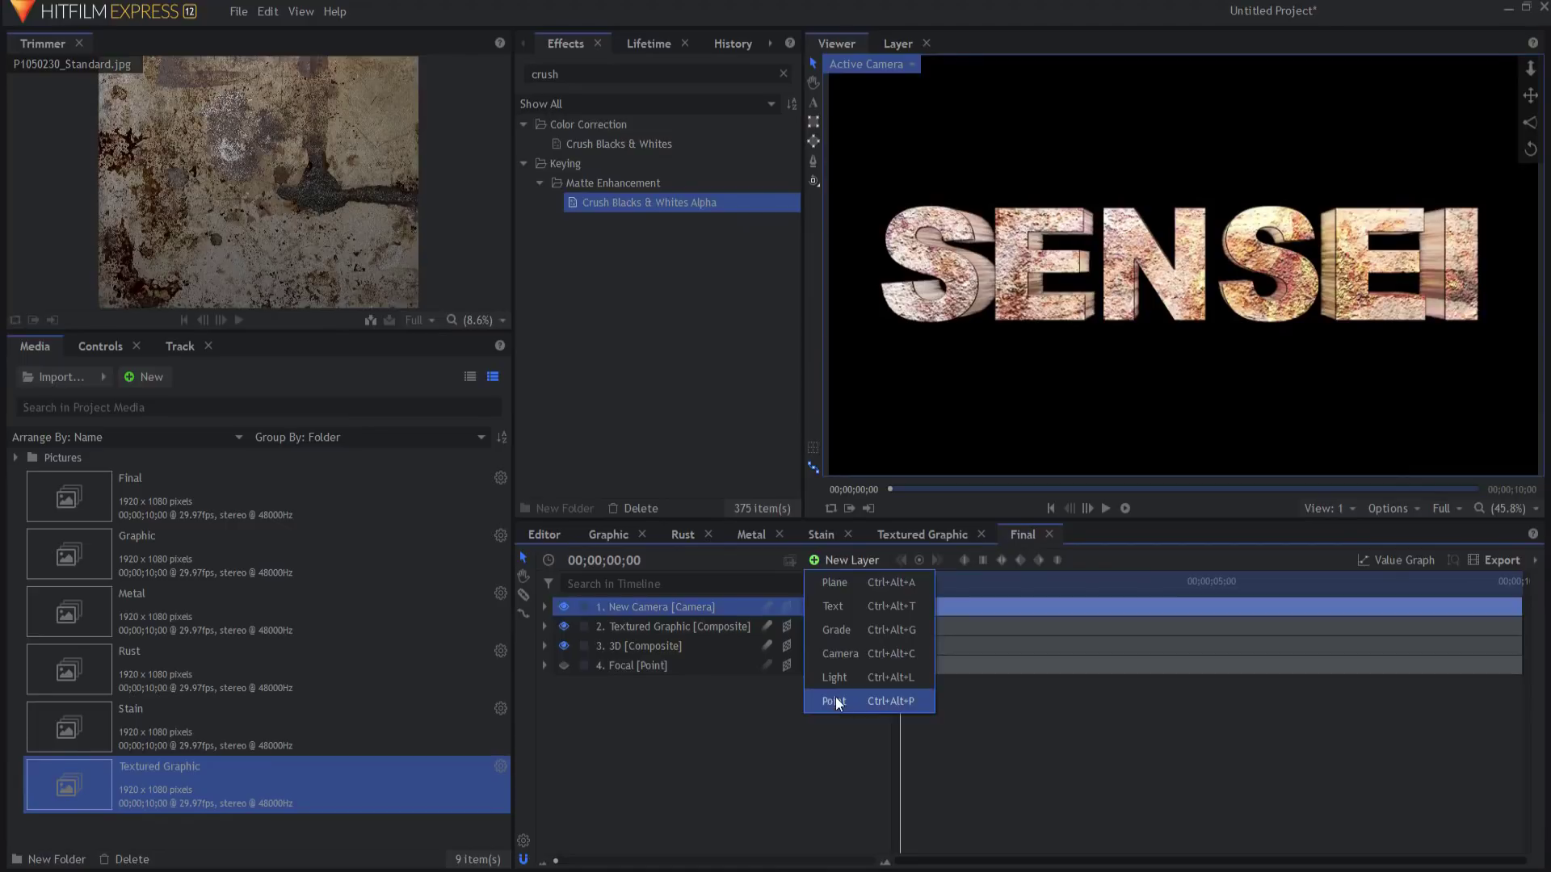
left_click(835, 700)
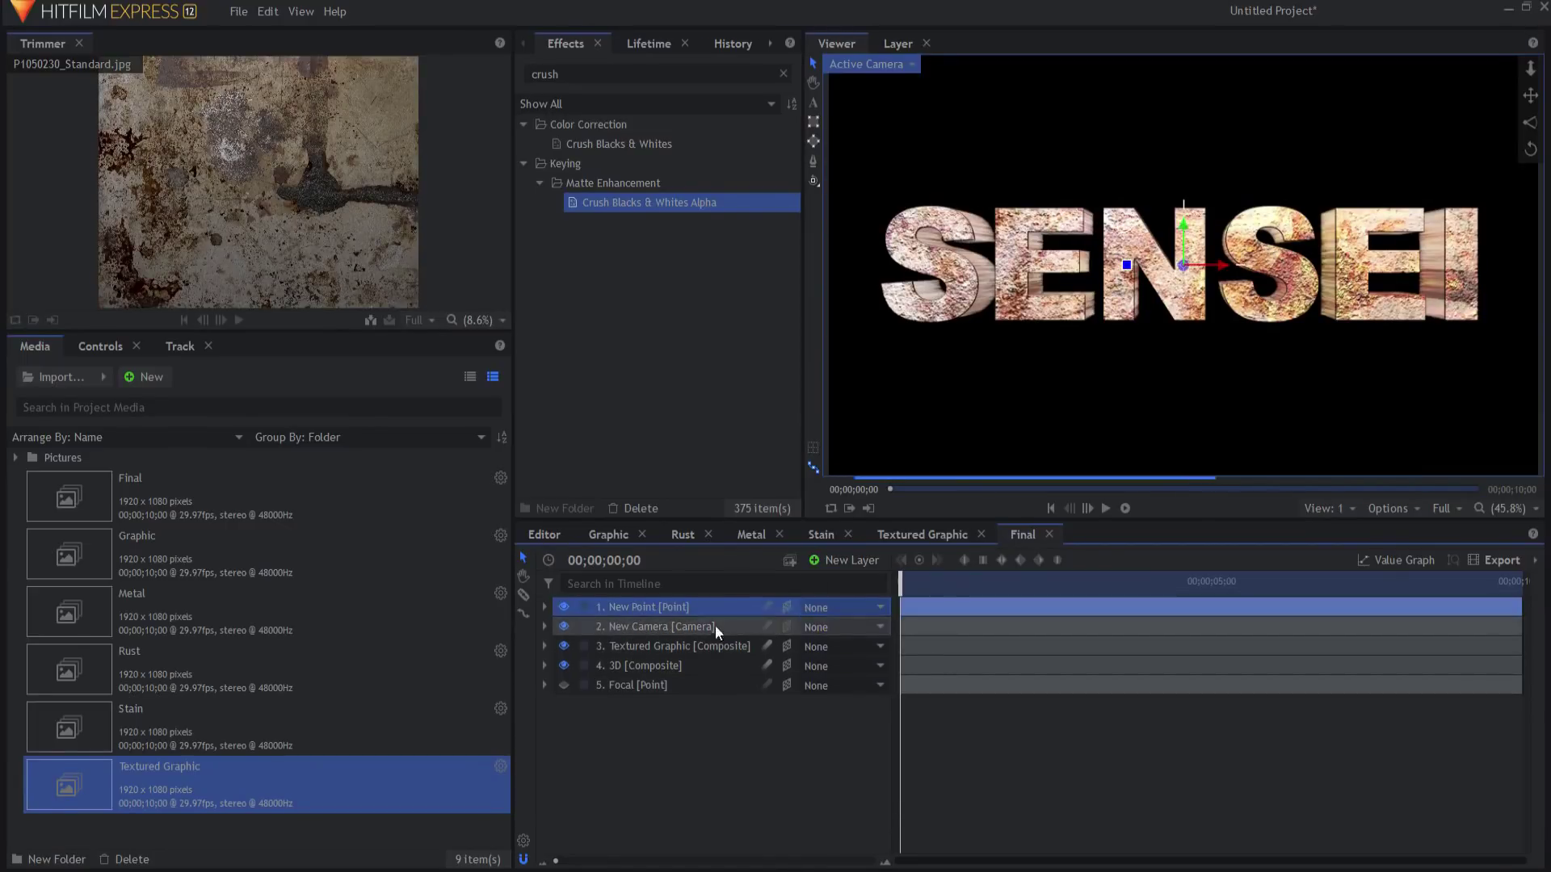
double_click(656, 608)
type("Camera")
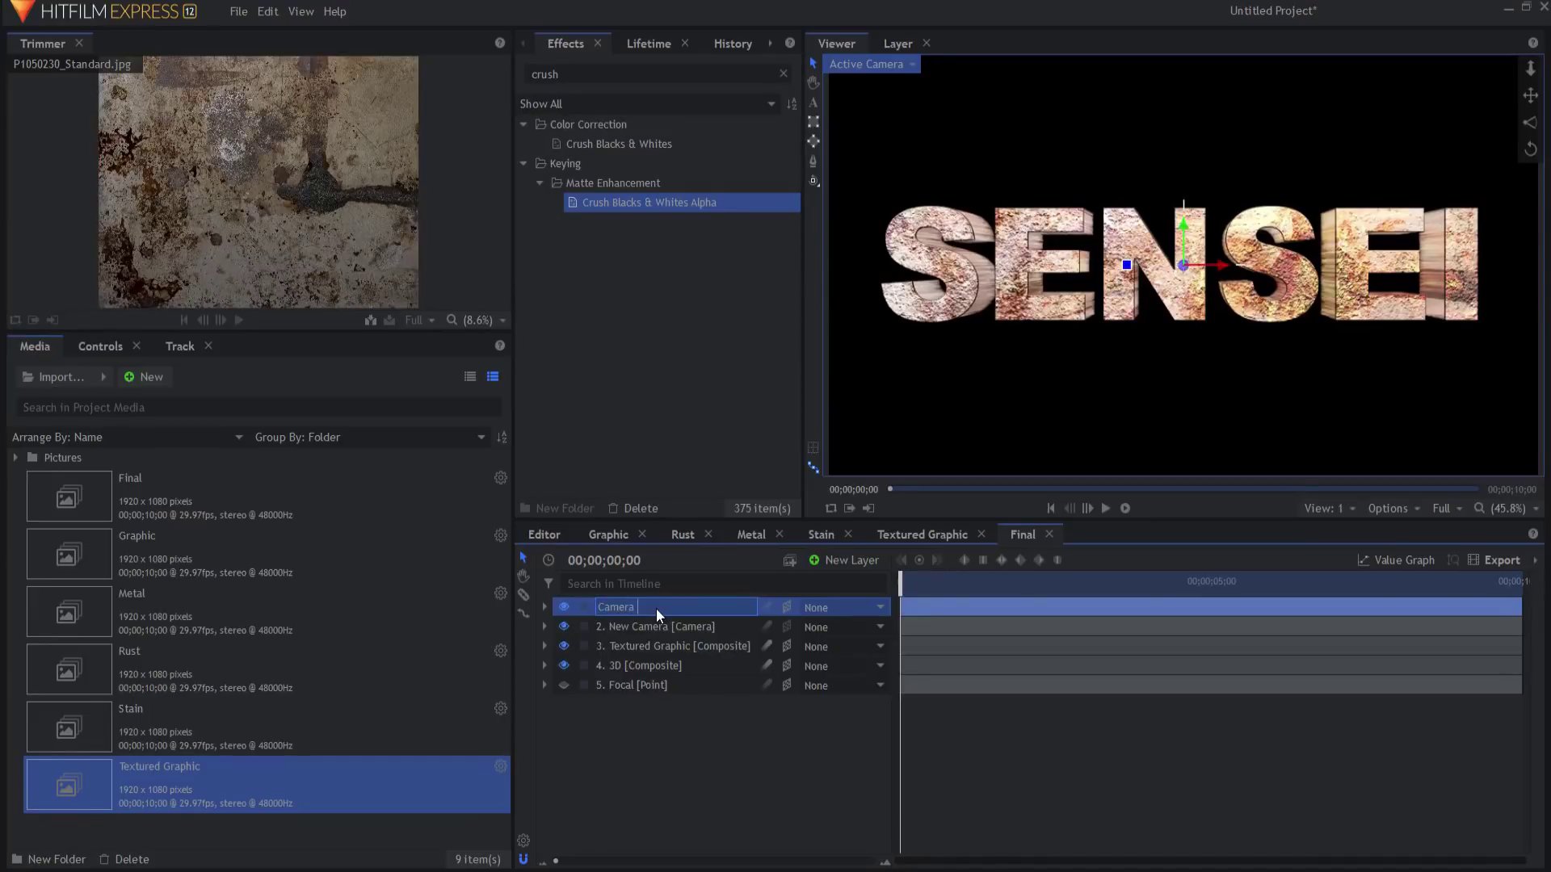
type(" Control")
key("Return")
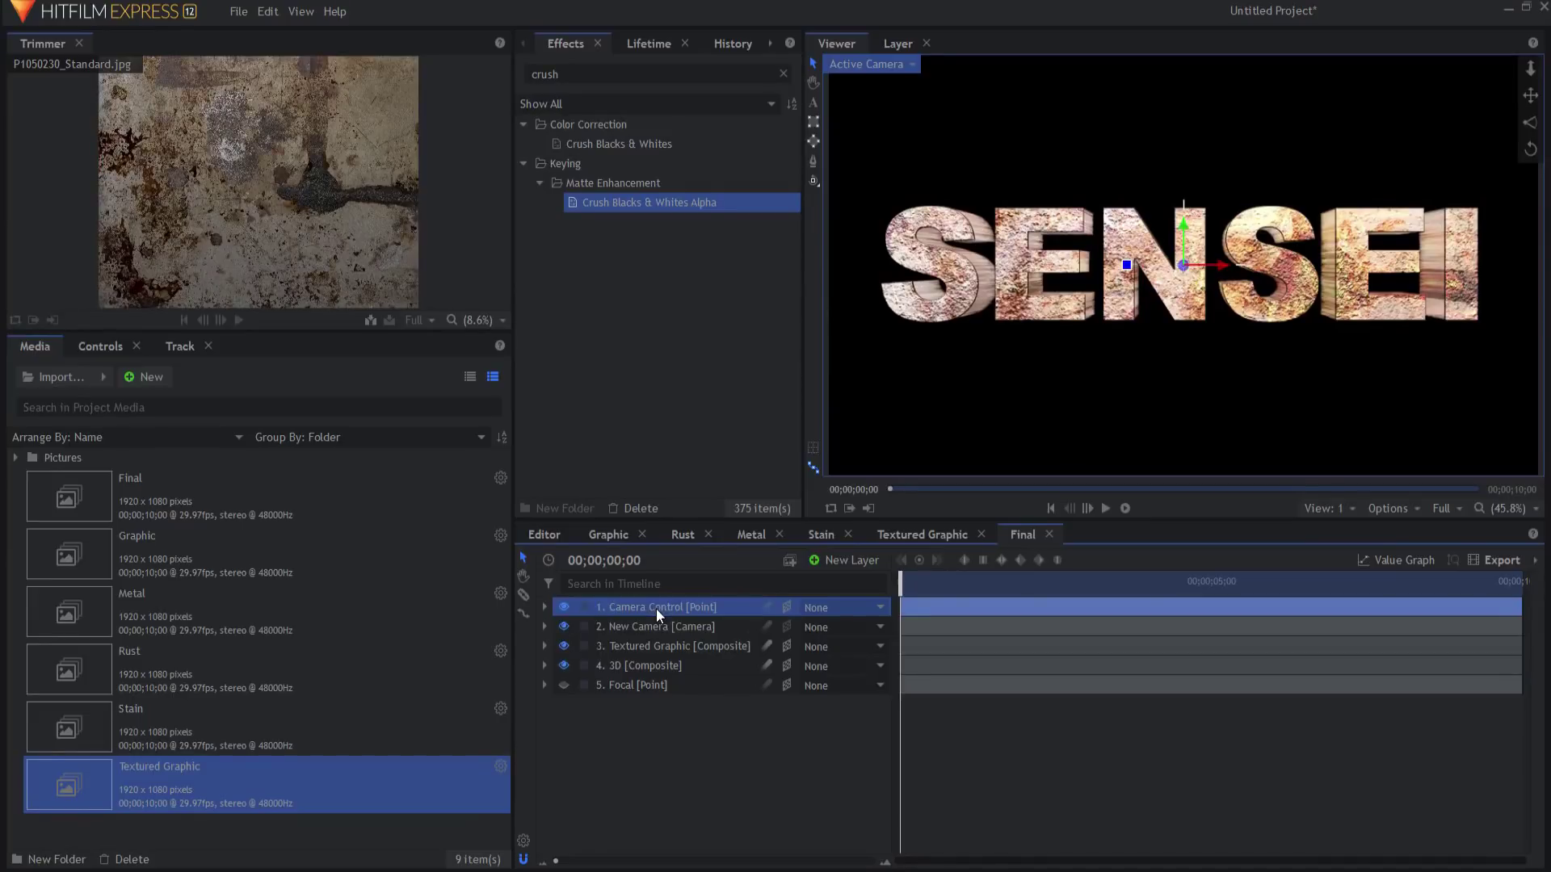
- Parent the camera to Camera Control and set Camera Control's Y rotation to 29
left_click(842, 627)
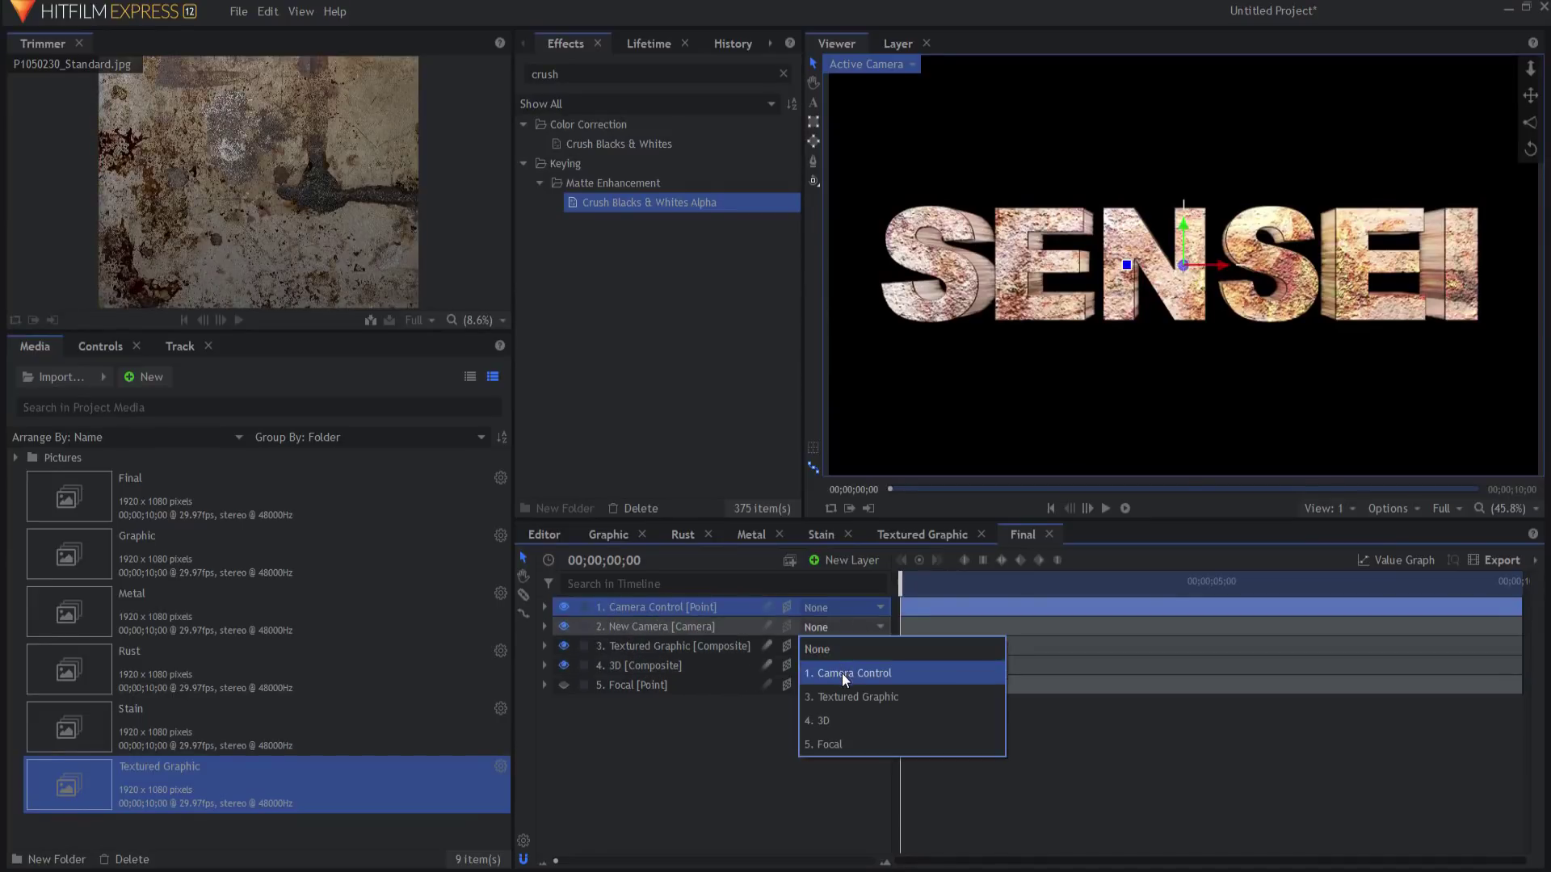
left_click(842, 672)
left_click(545, 607)
left_click(561, 626)
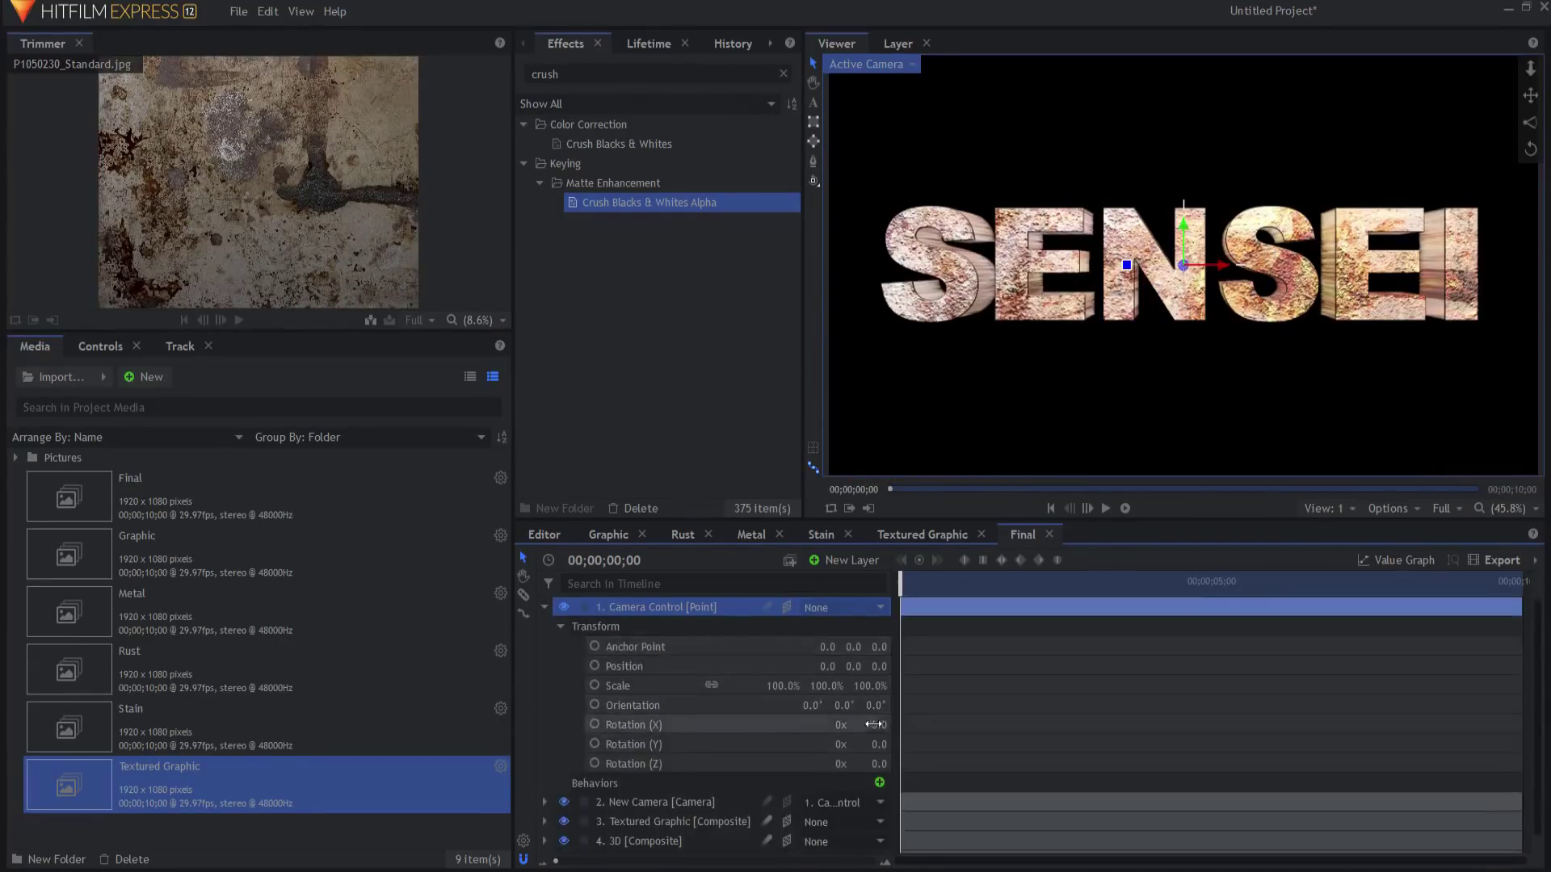
left_click_drag(878, 744, 888, 744)
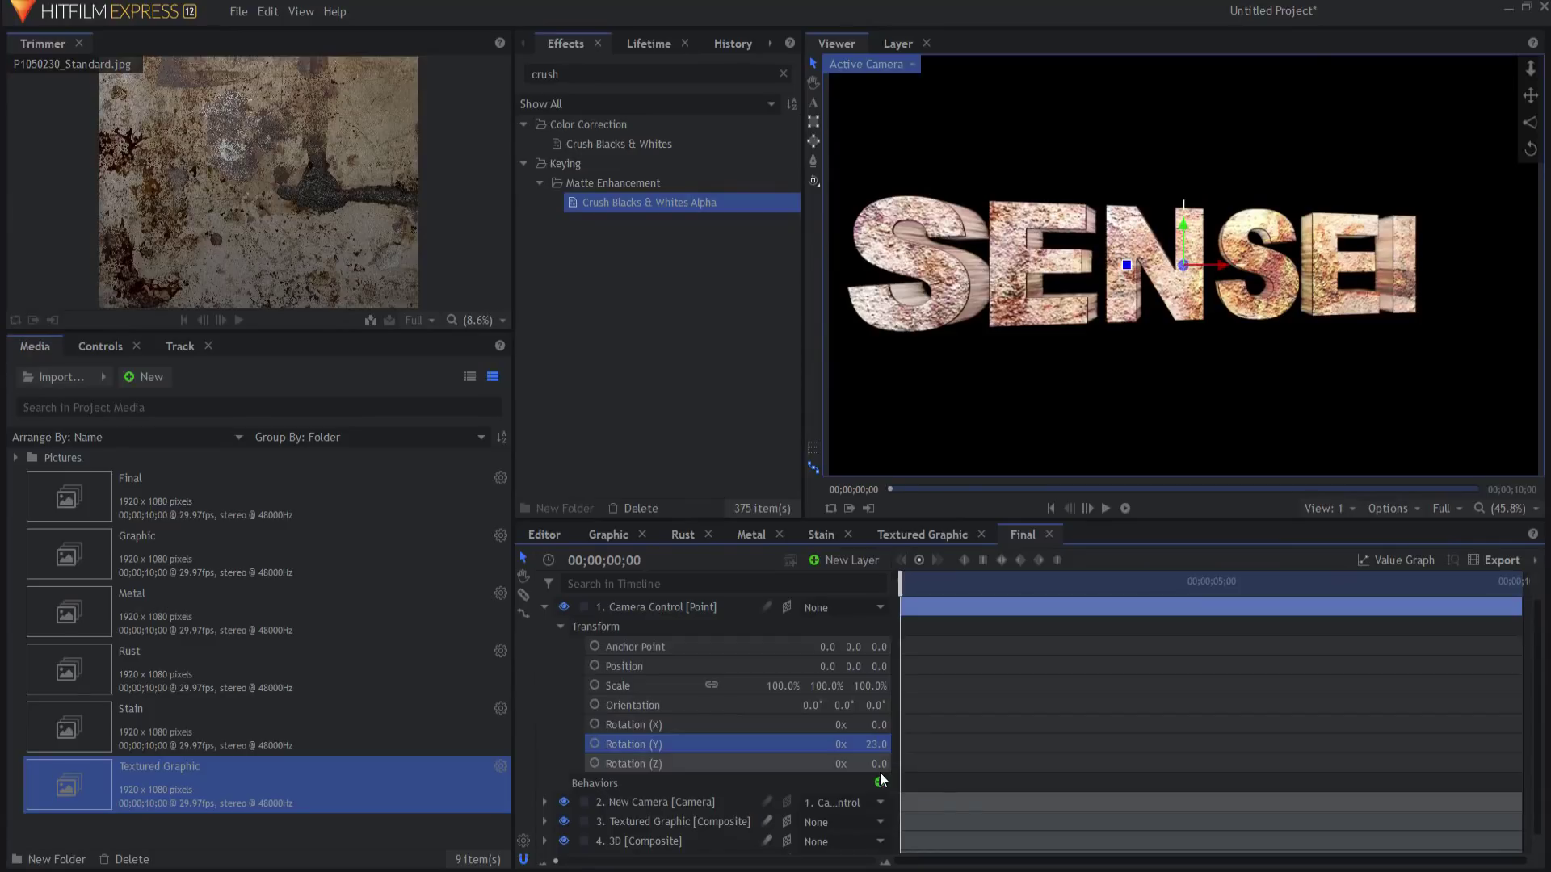
left_click_drag(877, 744, 896, 744)
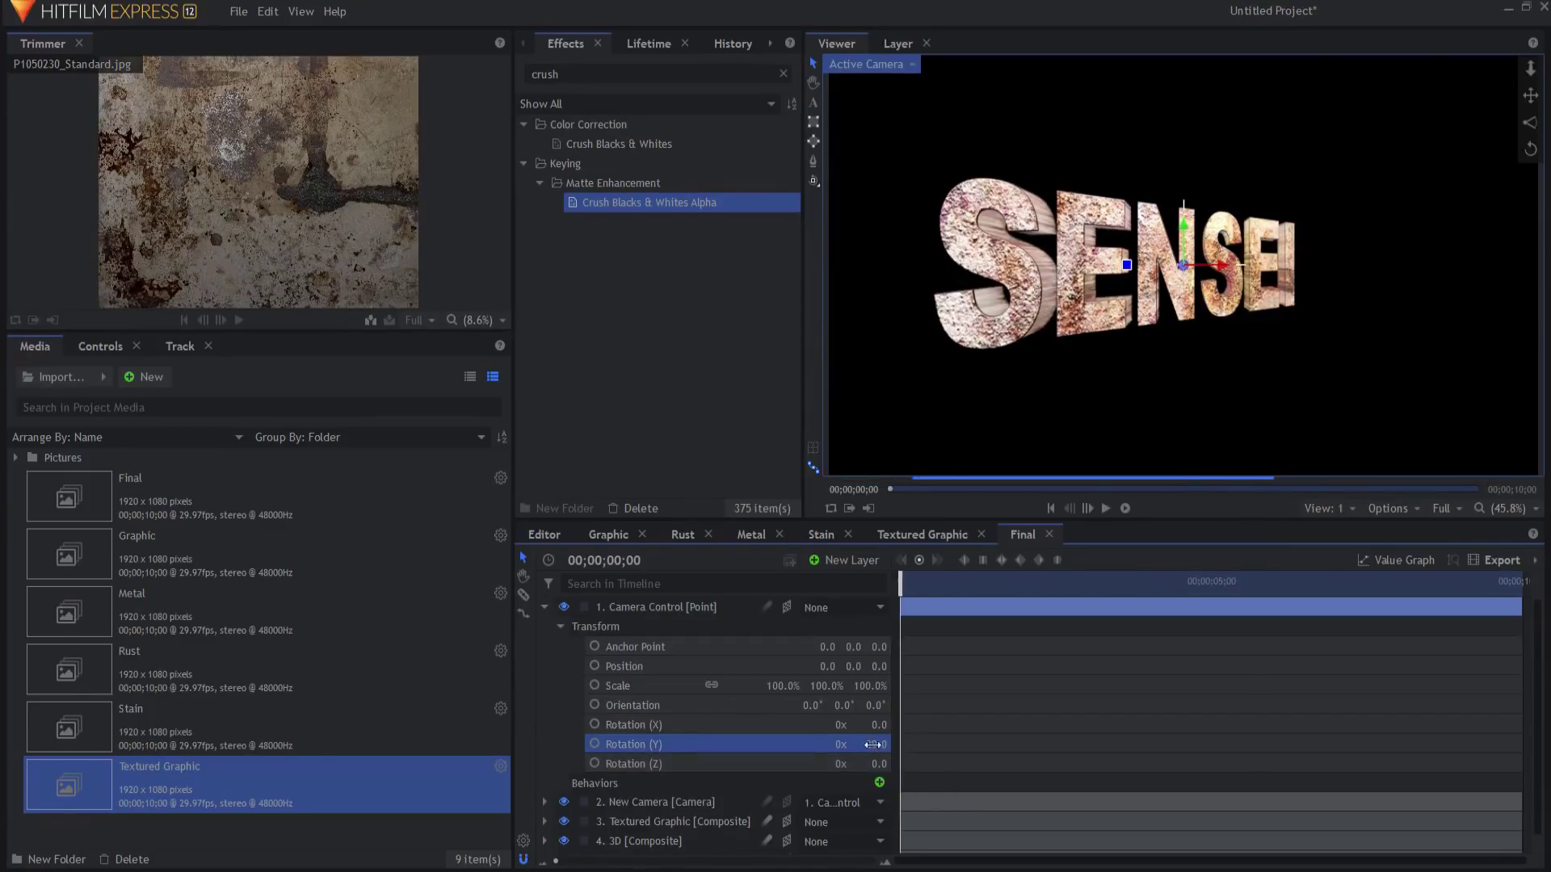
left_click_drag(872, 744, 857, 744)
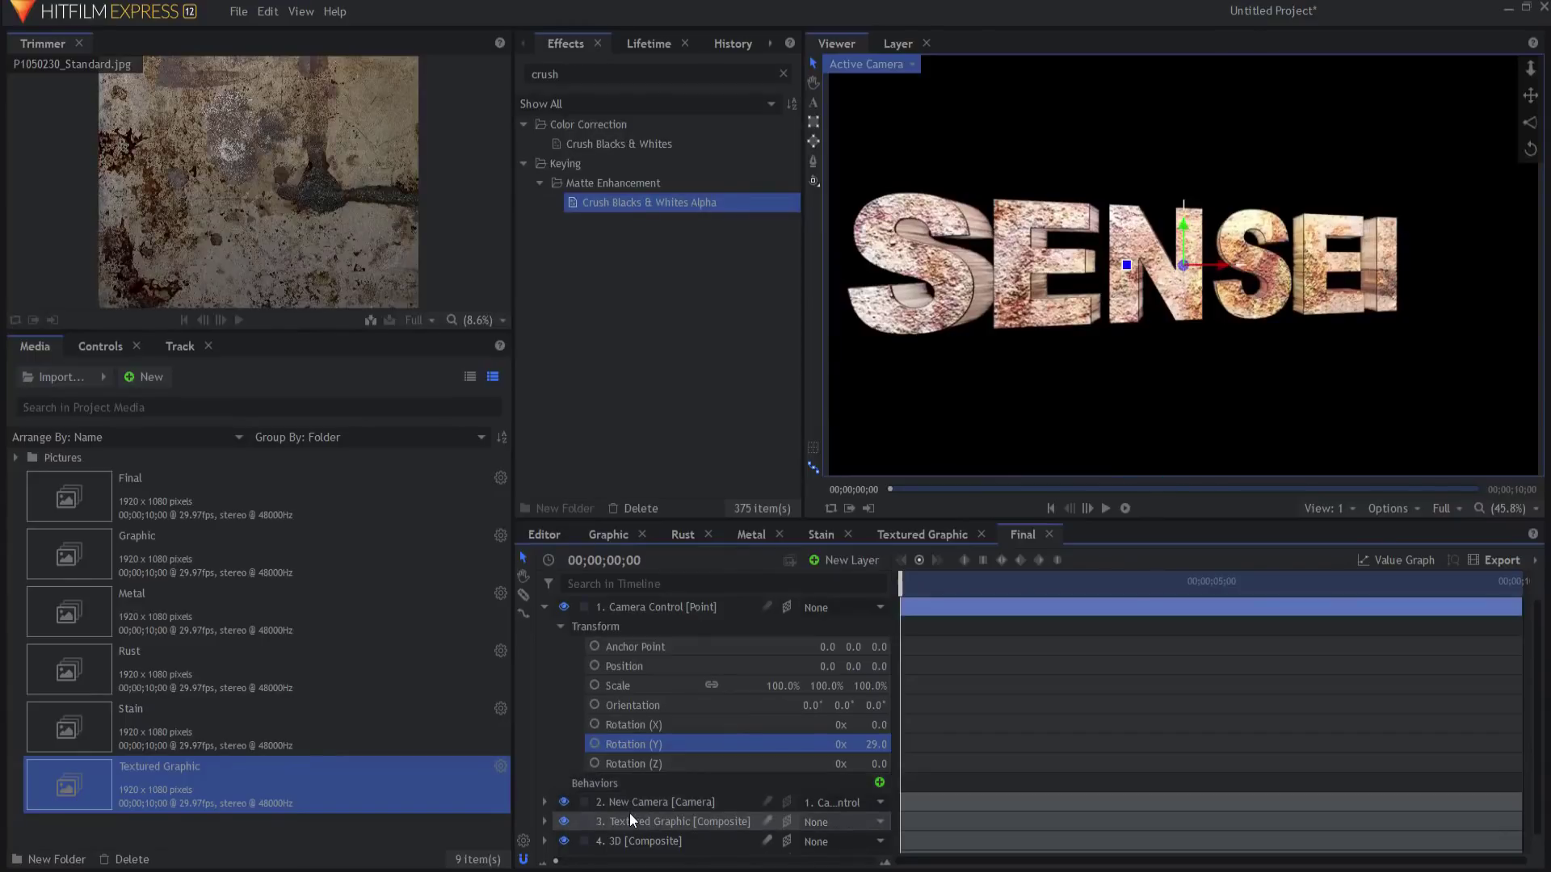
- Show the 3D layer's Zoom Blur settings to confirm it uses the Focal layer
scroll(648, 761, "down", 1)
left_click(576, 820)
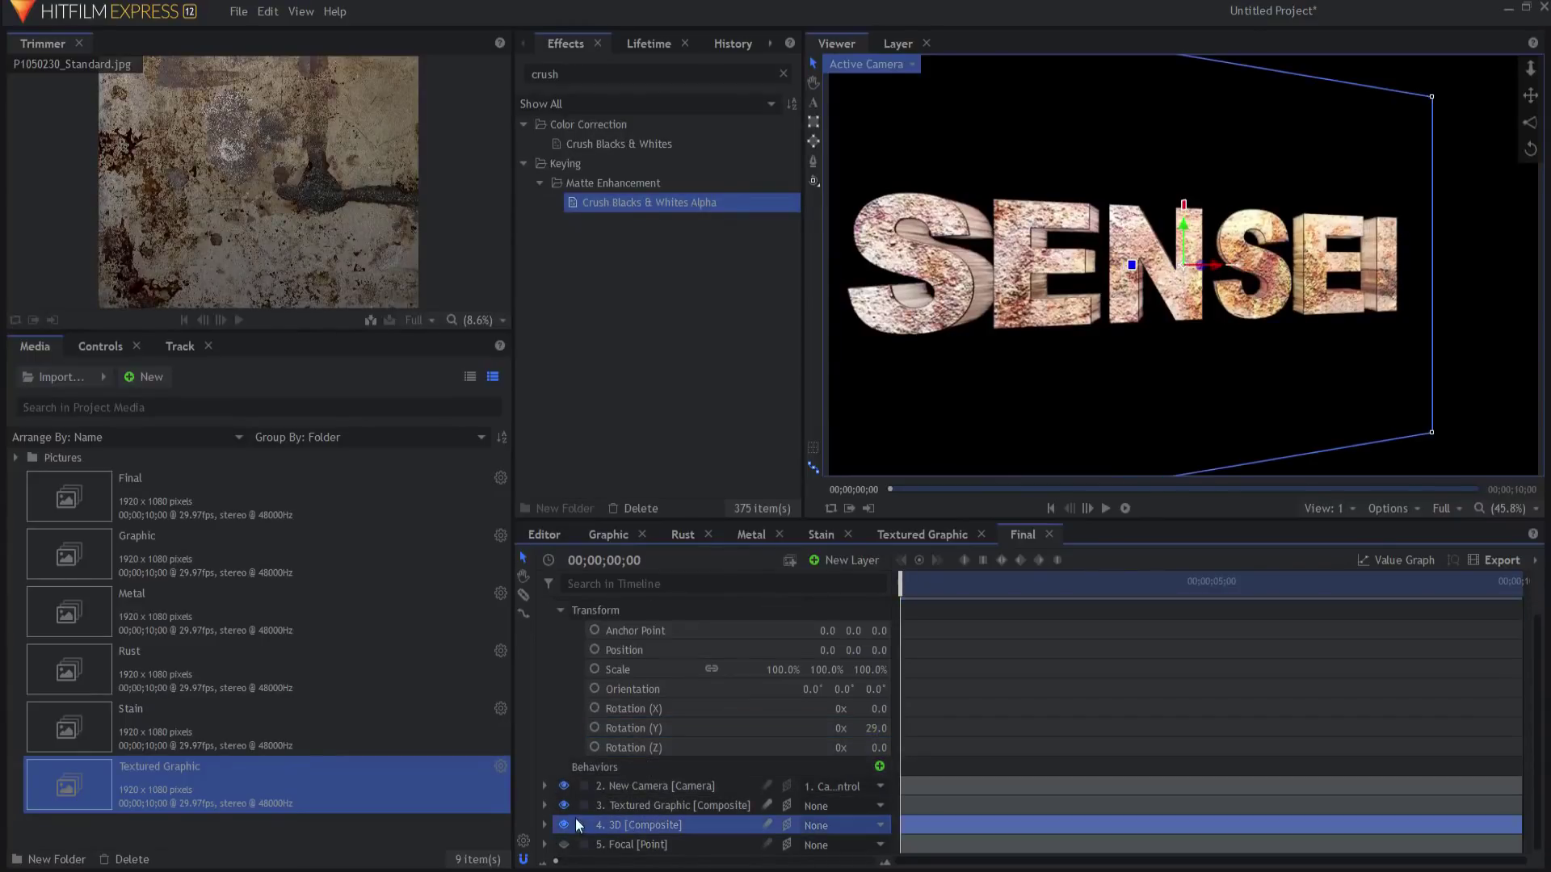
left_click(542, 824)
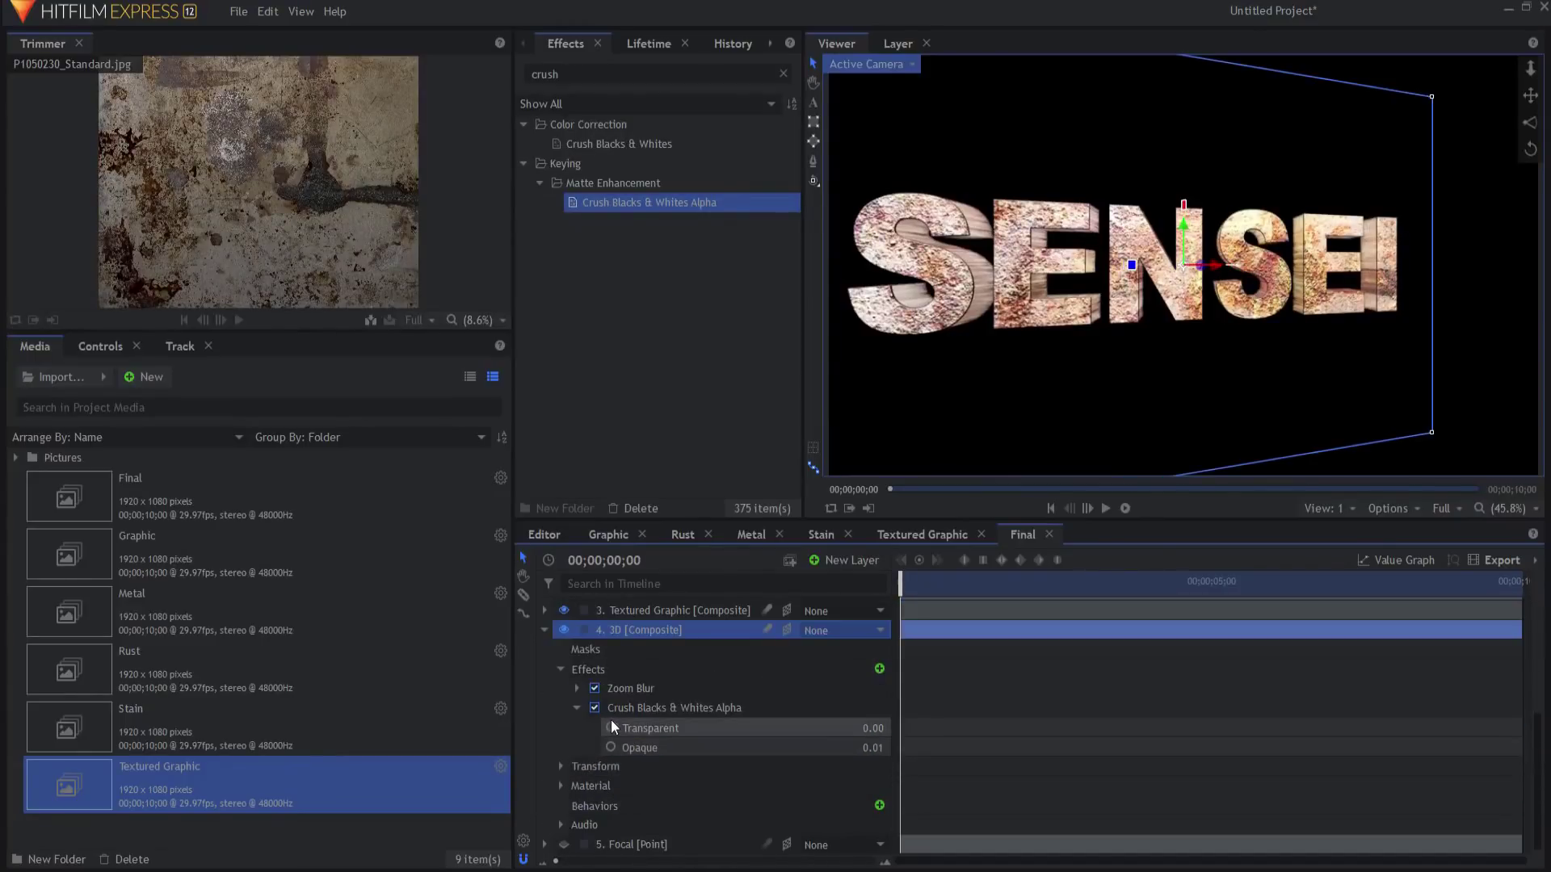
left_click(577, 708)
left_click(575, 728)
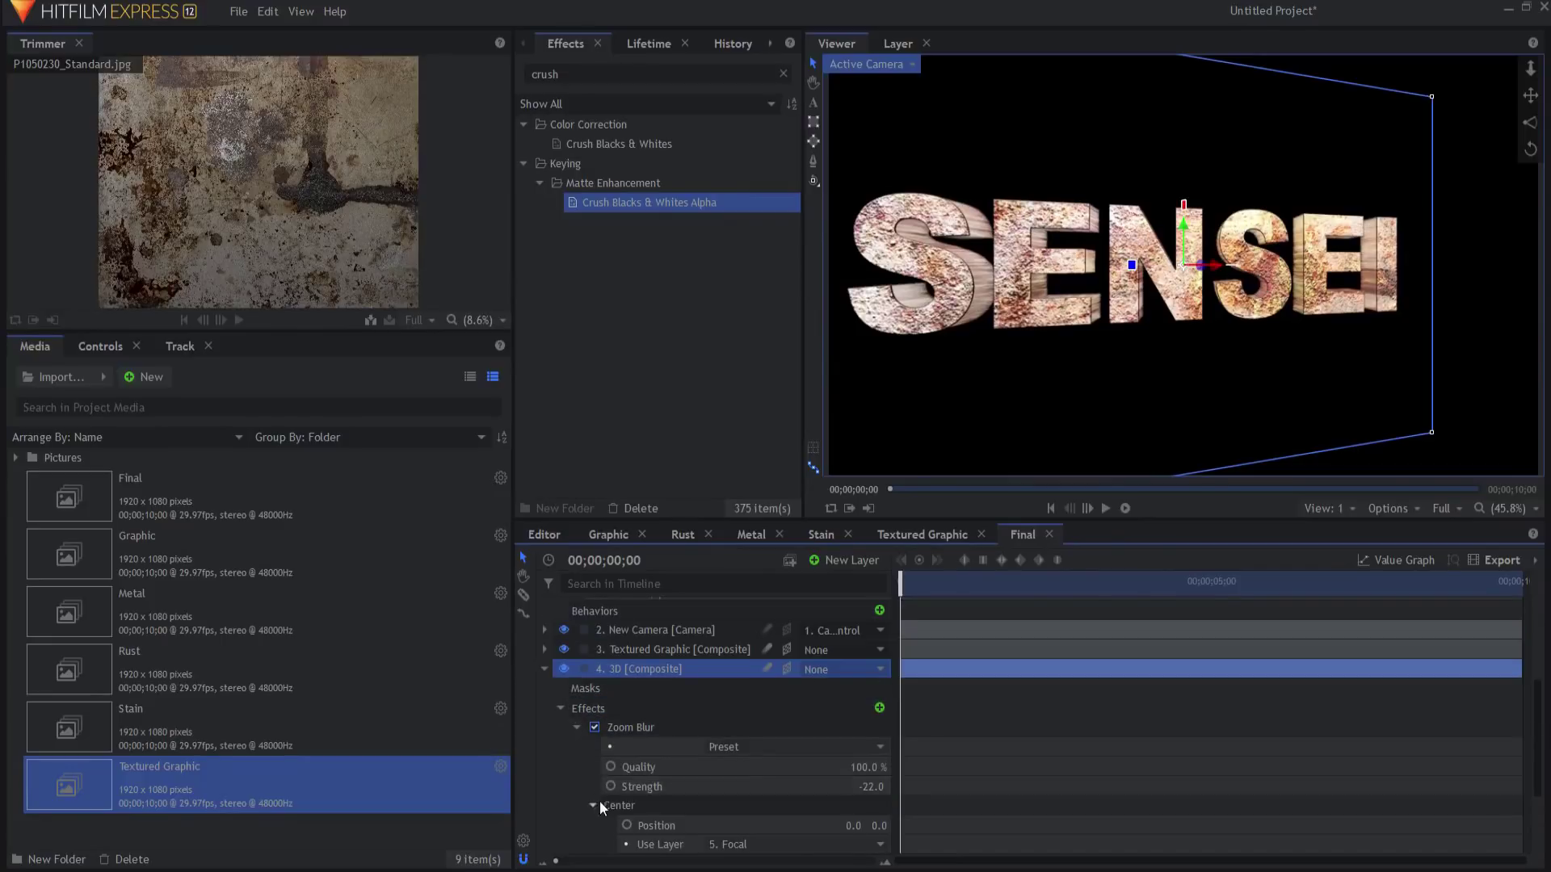
- Set the Focal point's Z position to -10000000
scroll(726, 788, "down", 2)
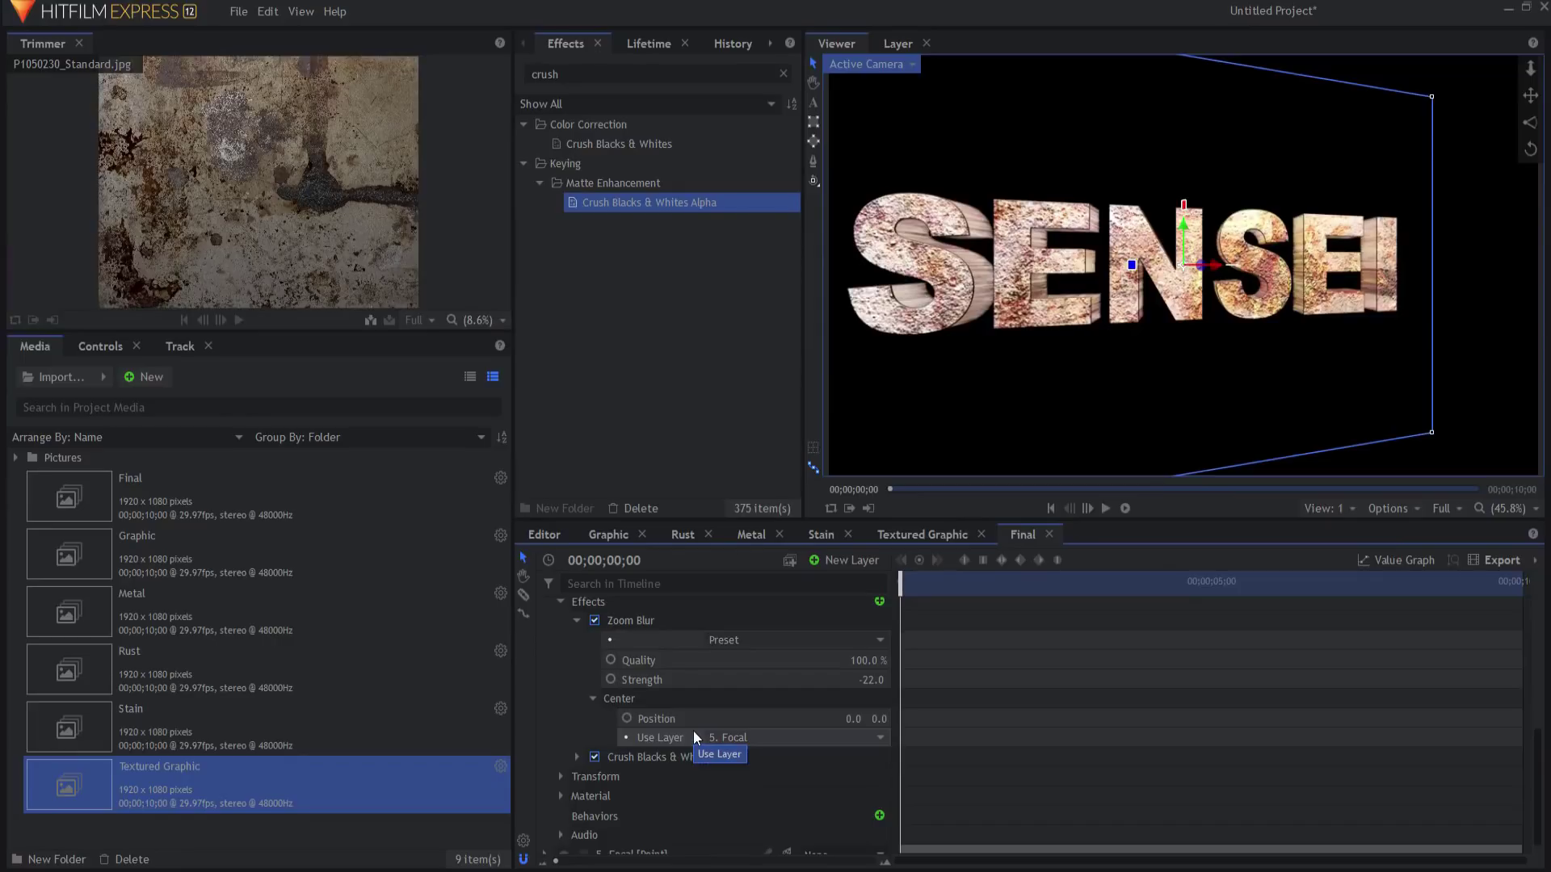
scroll(622, 706, "down", 1)
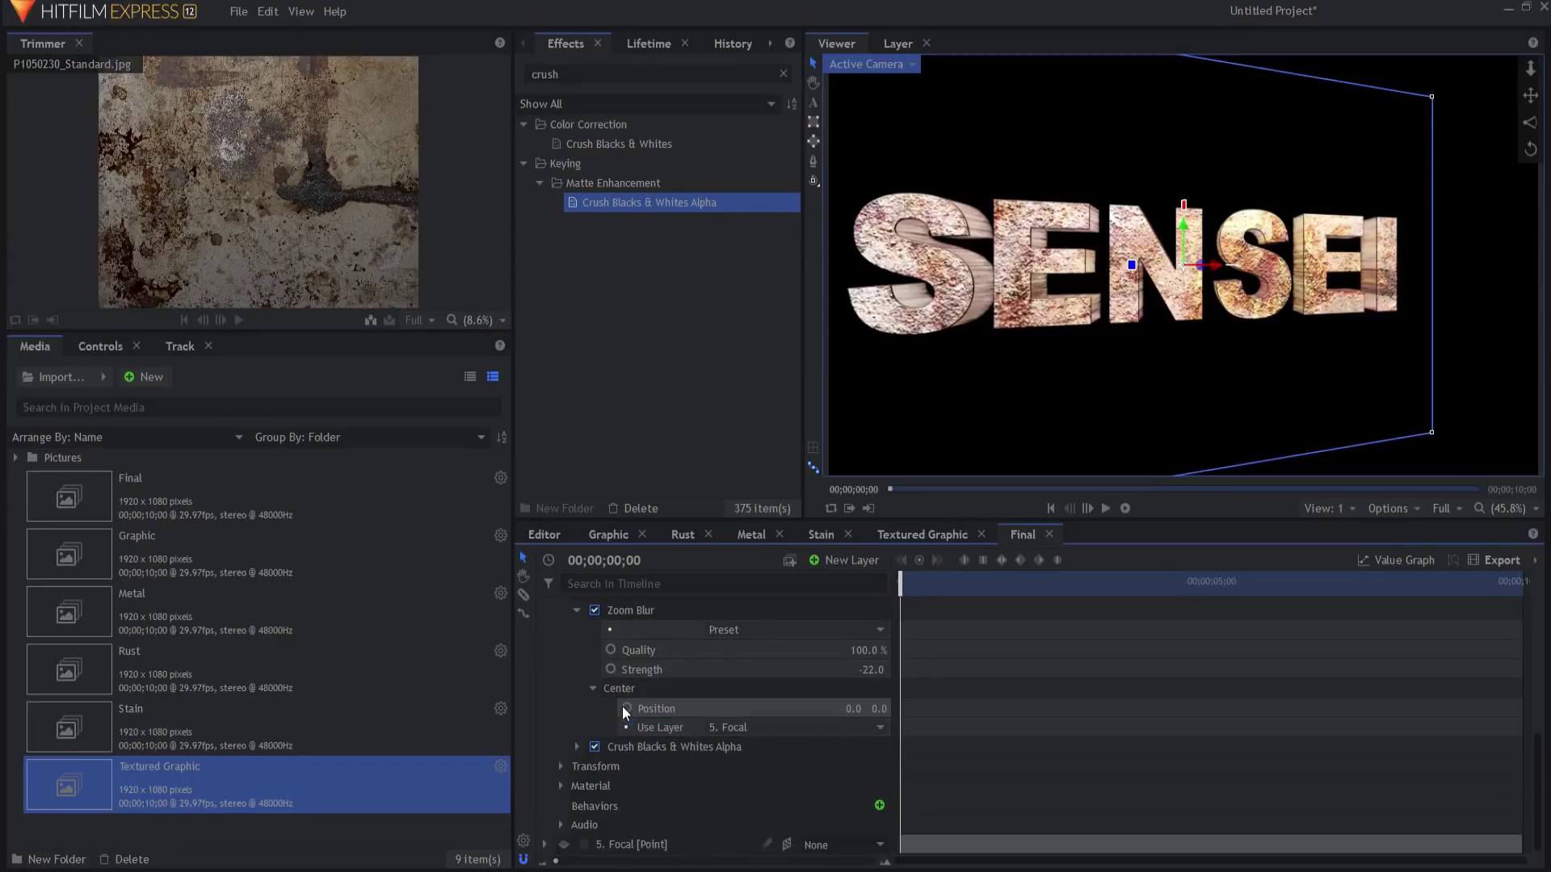
left_click(621, 844)
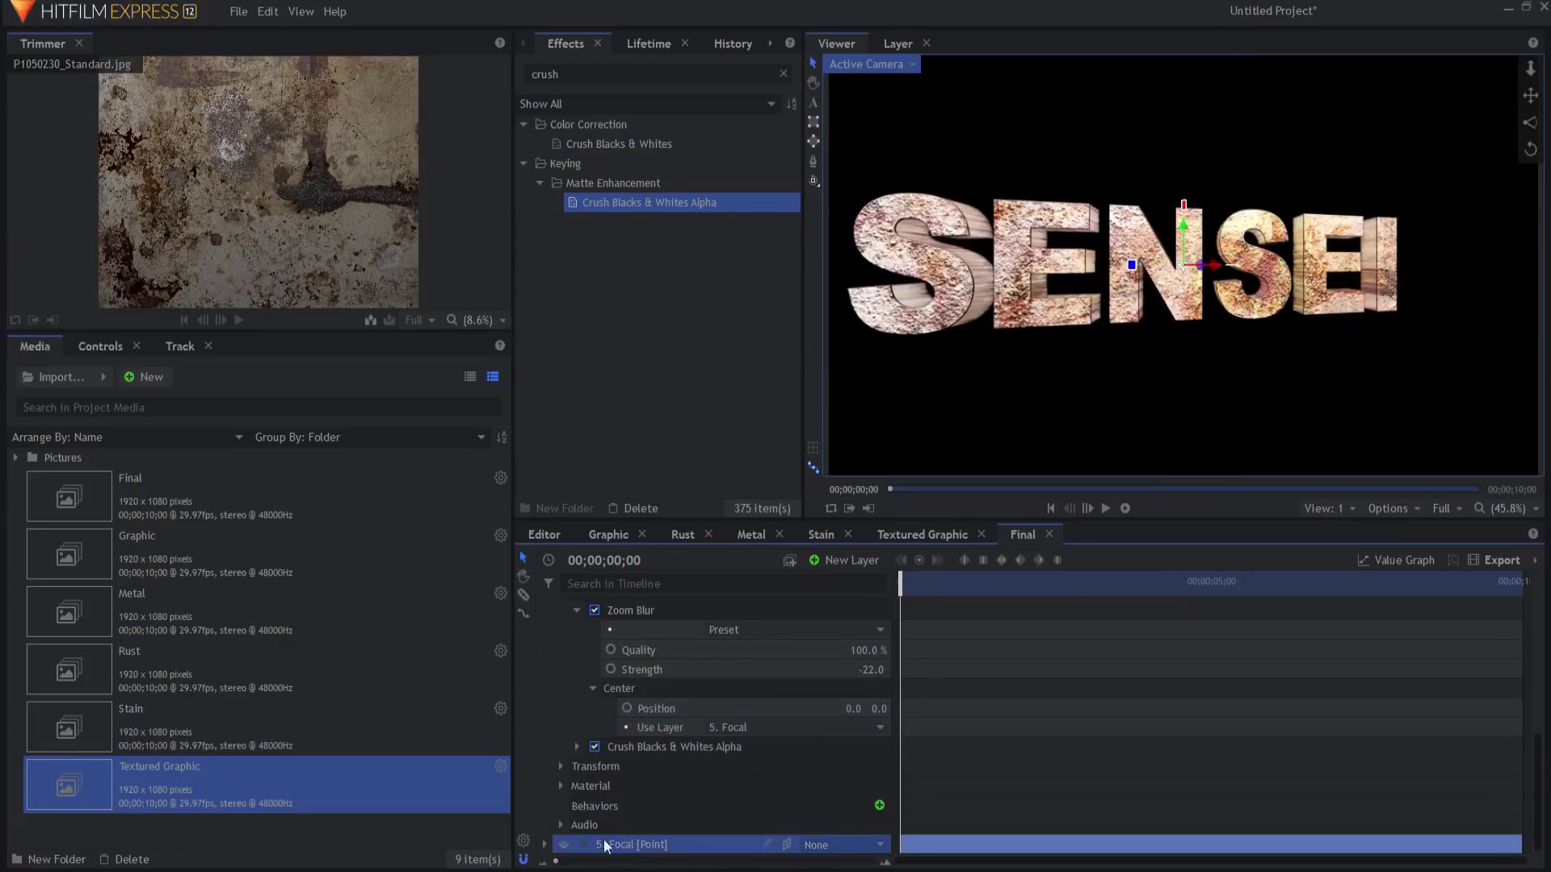
left_click(546, 844)
left_click(561, 825)
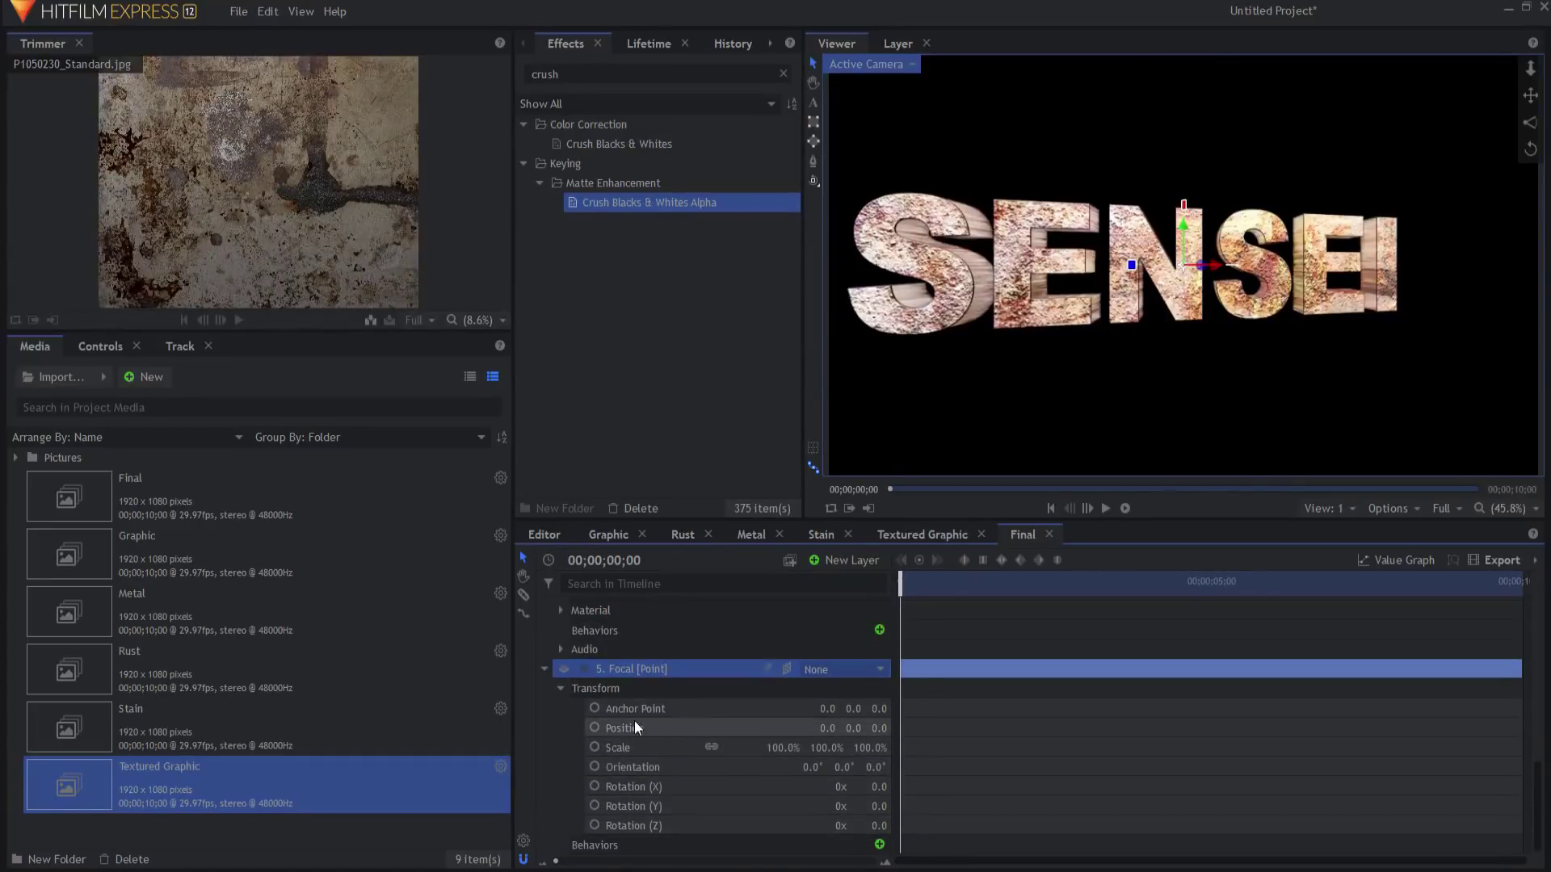
left_click(933, 731)
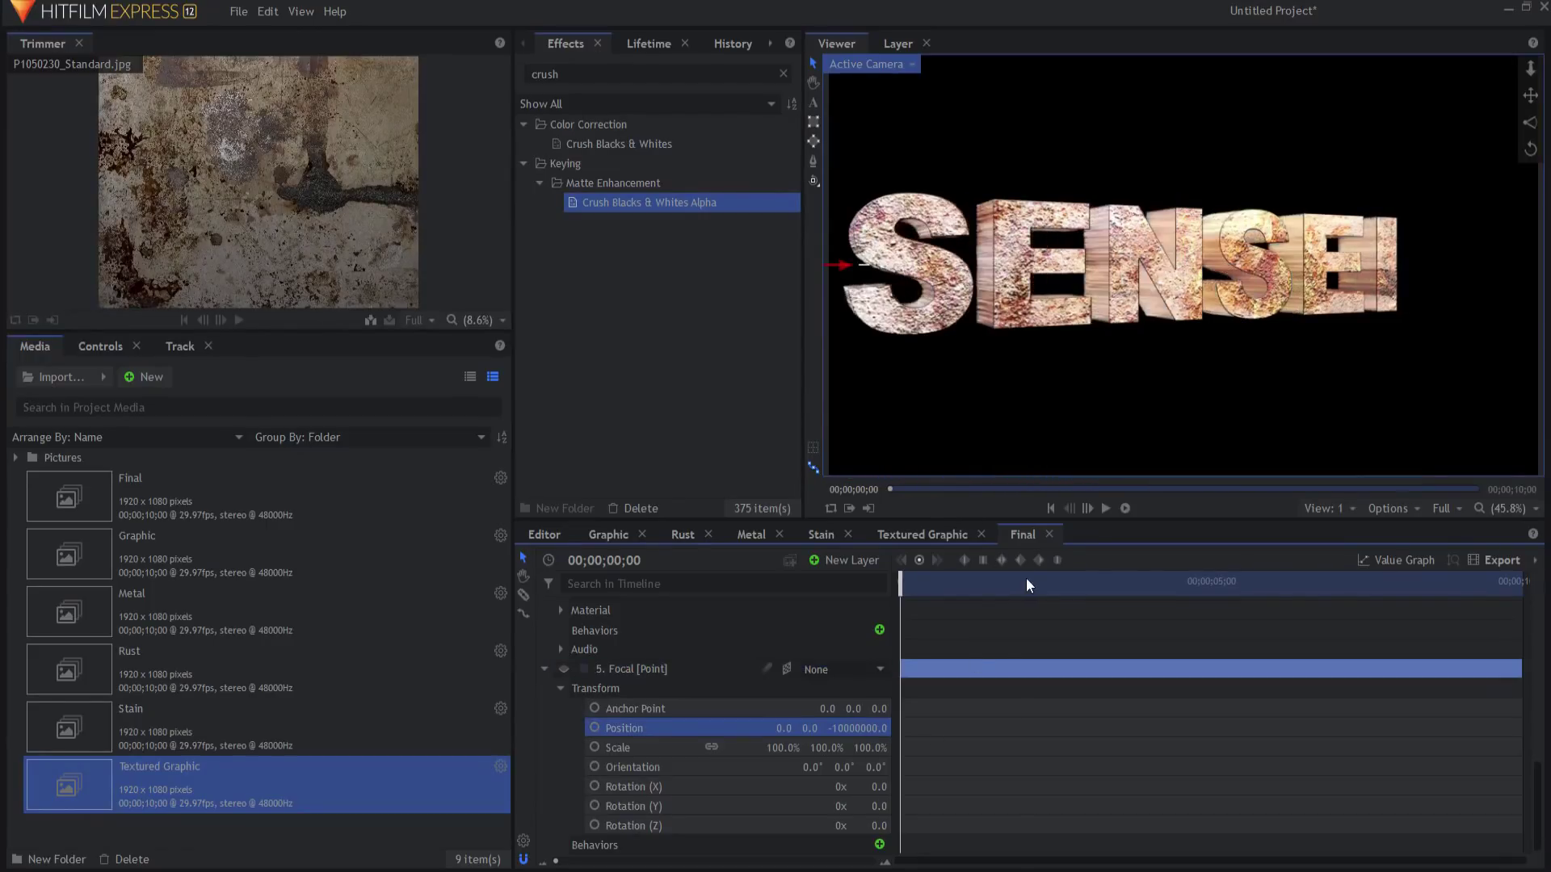
left_click(545, 668)
- Keyframe Camera Control's Y rotation at 35 on the first frame and -35 at 9;29
scroll(559, 678, "down", 3)
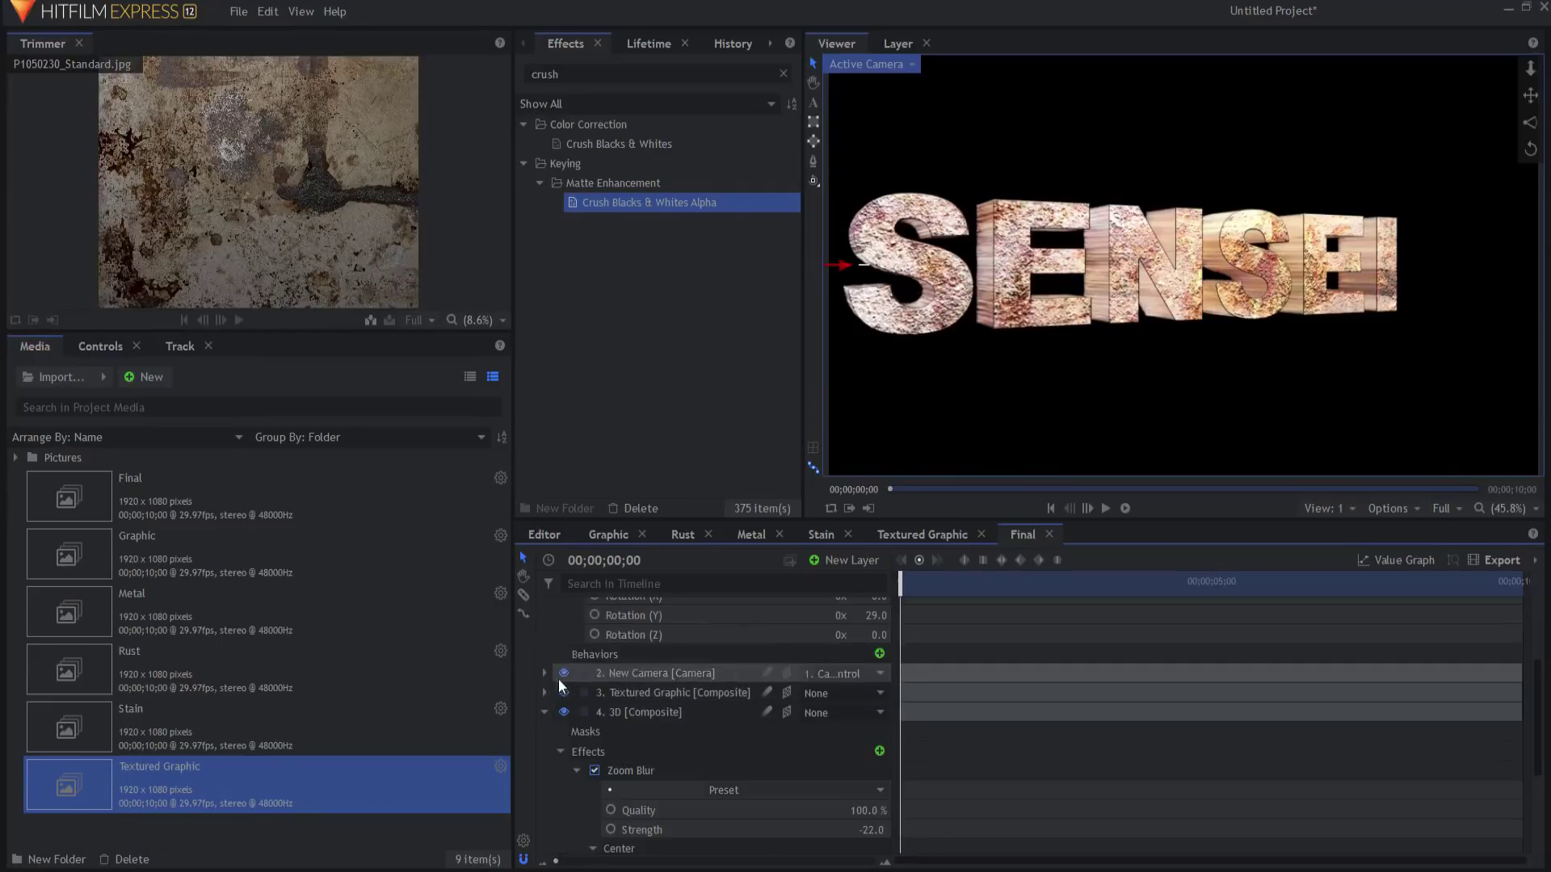
scroll(542, 703, "up", 3)
scroll(556, 635, "up", 1)
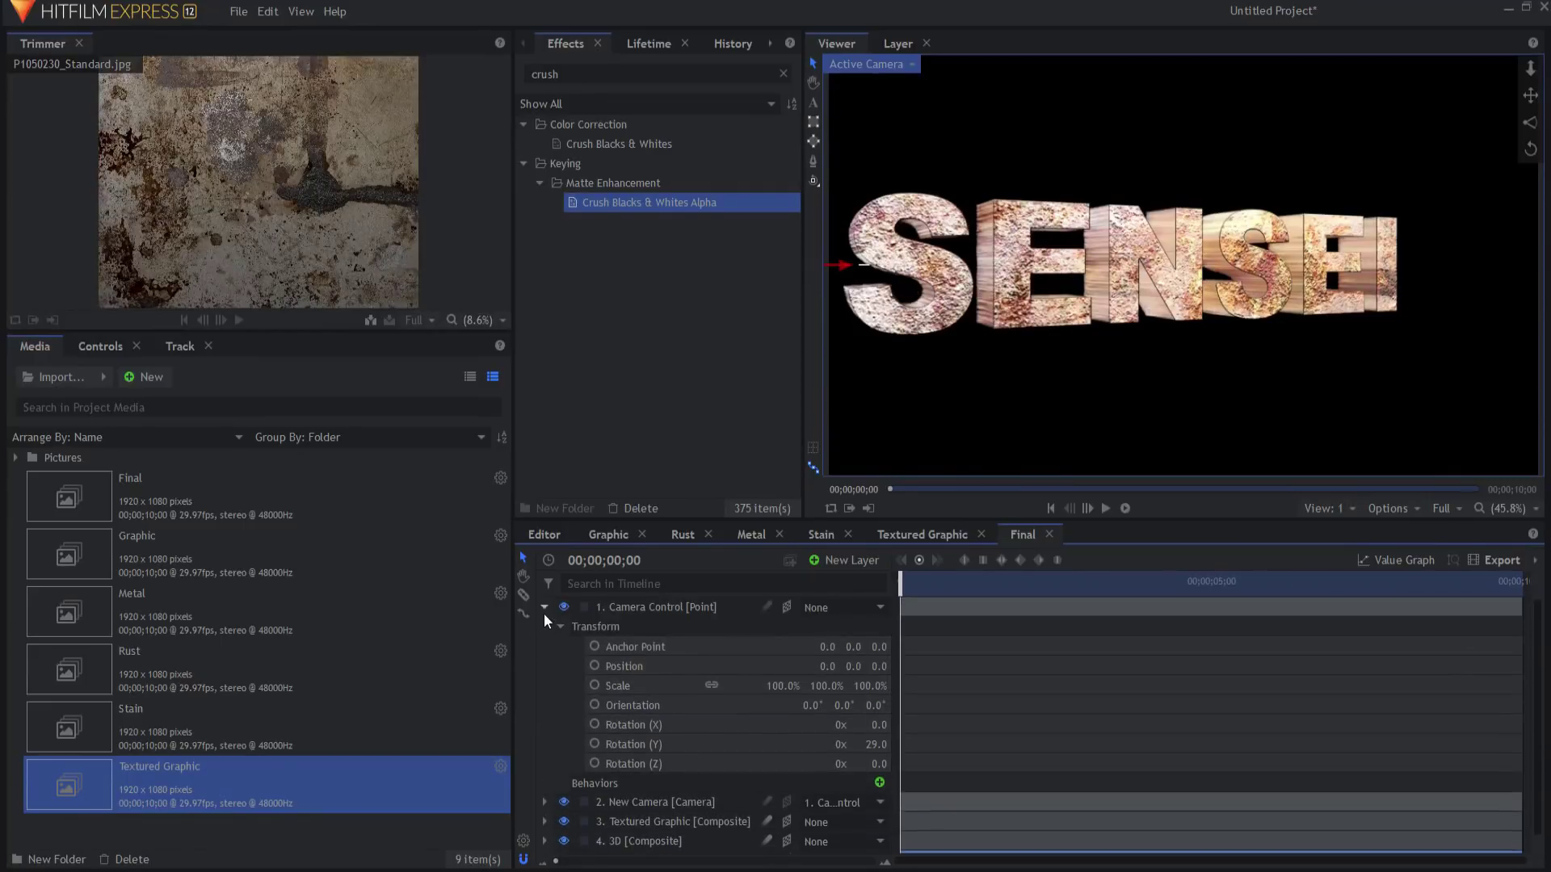
left_click(544, 613)
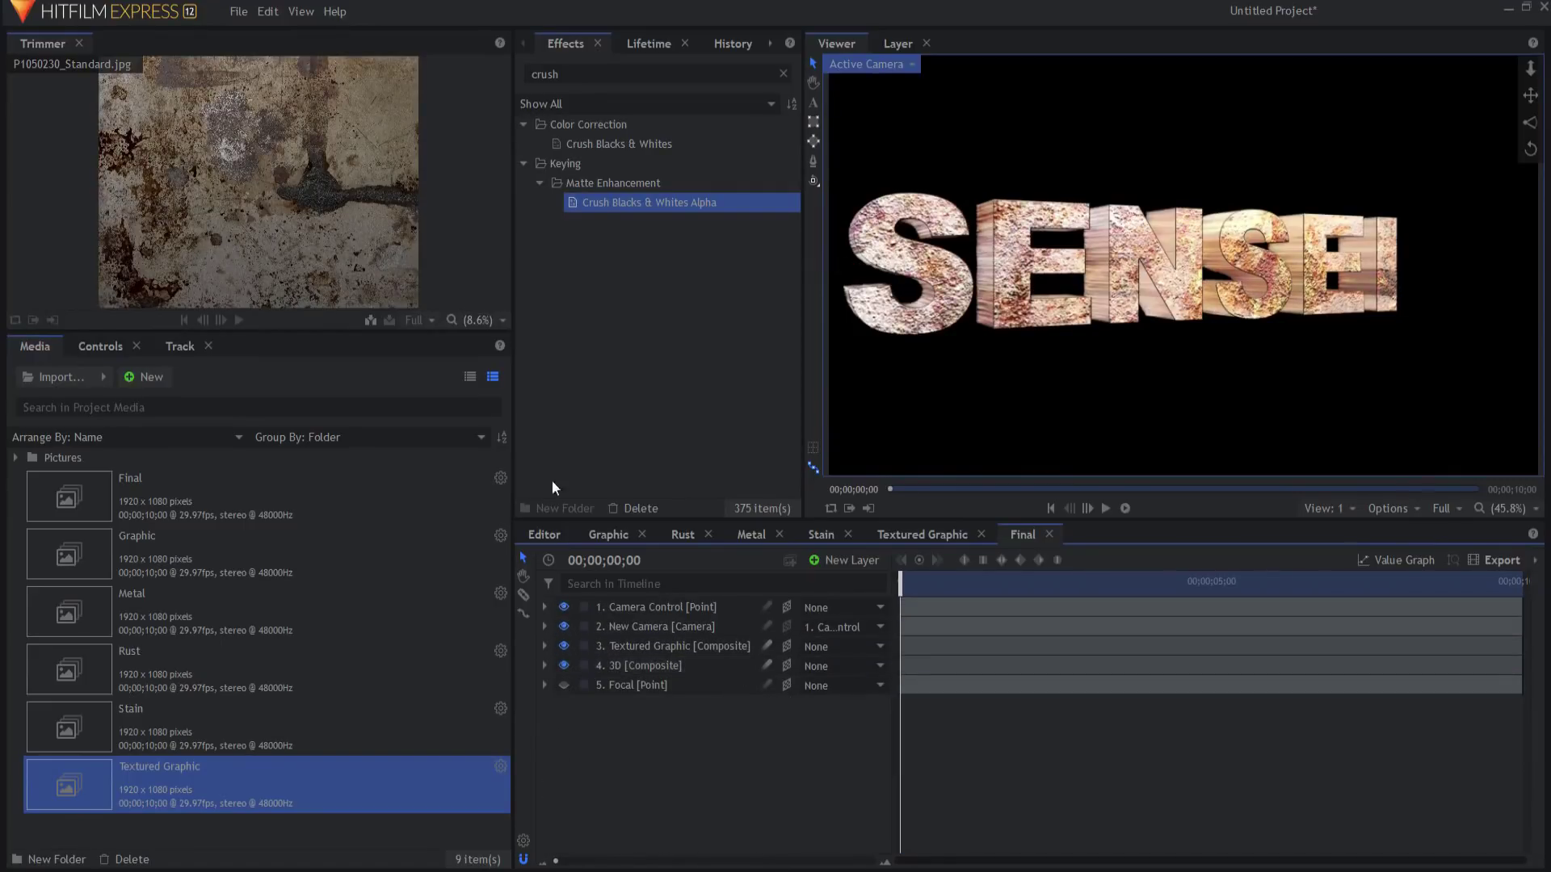
left_click(543, 607)
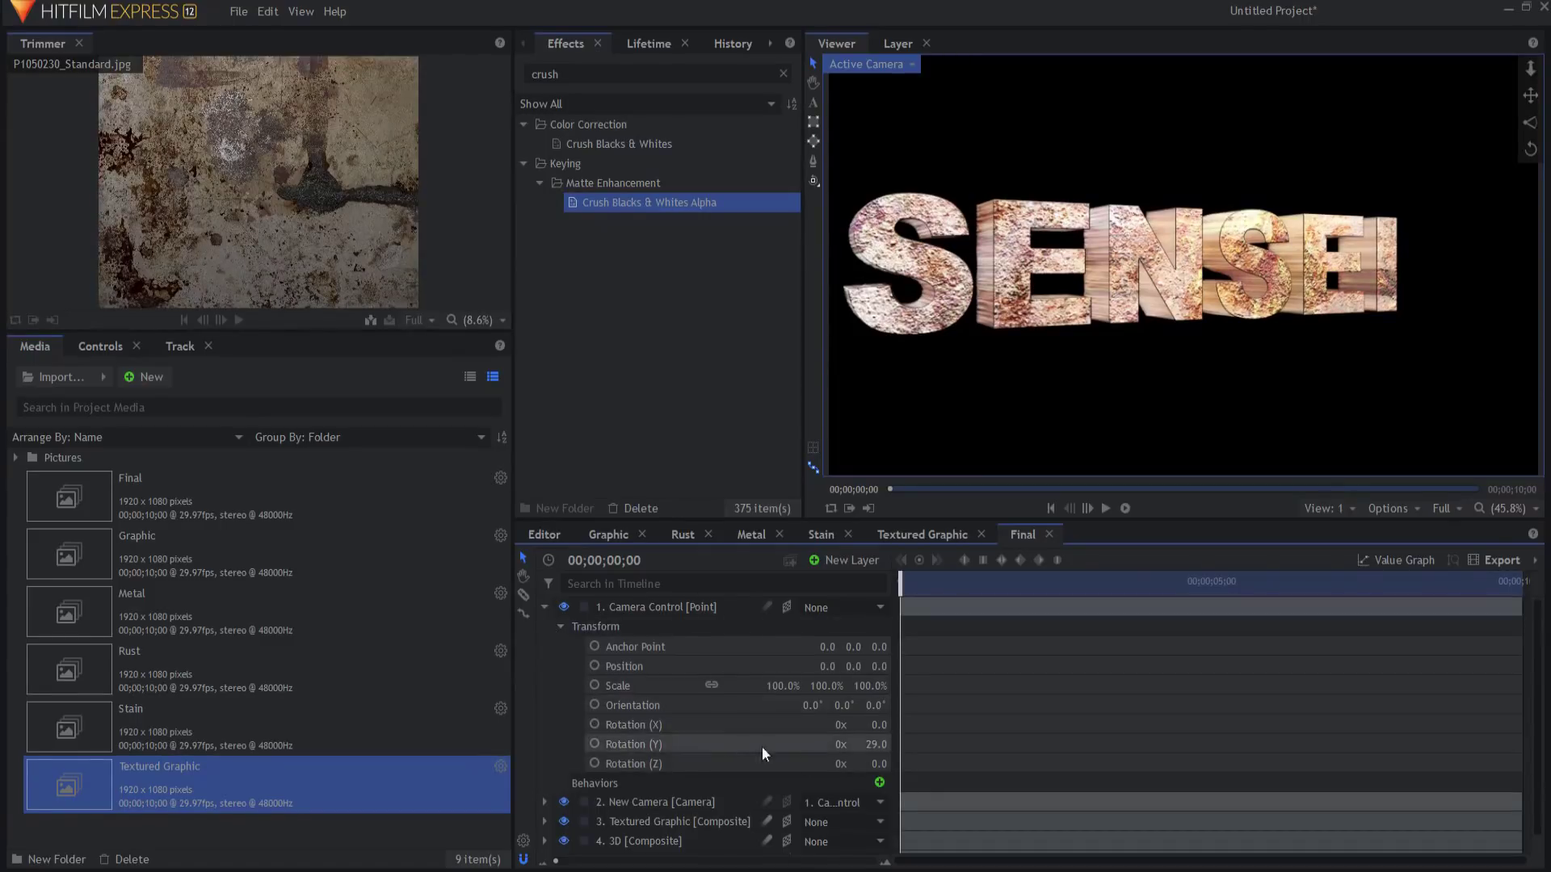
type("35")
key("Return")
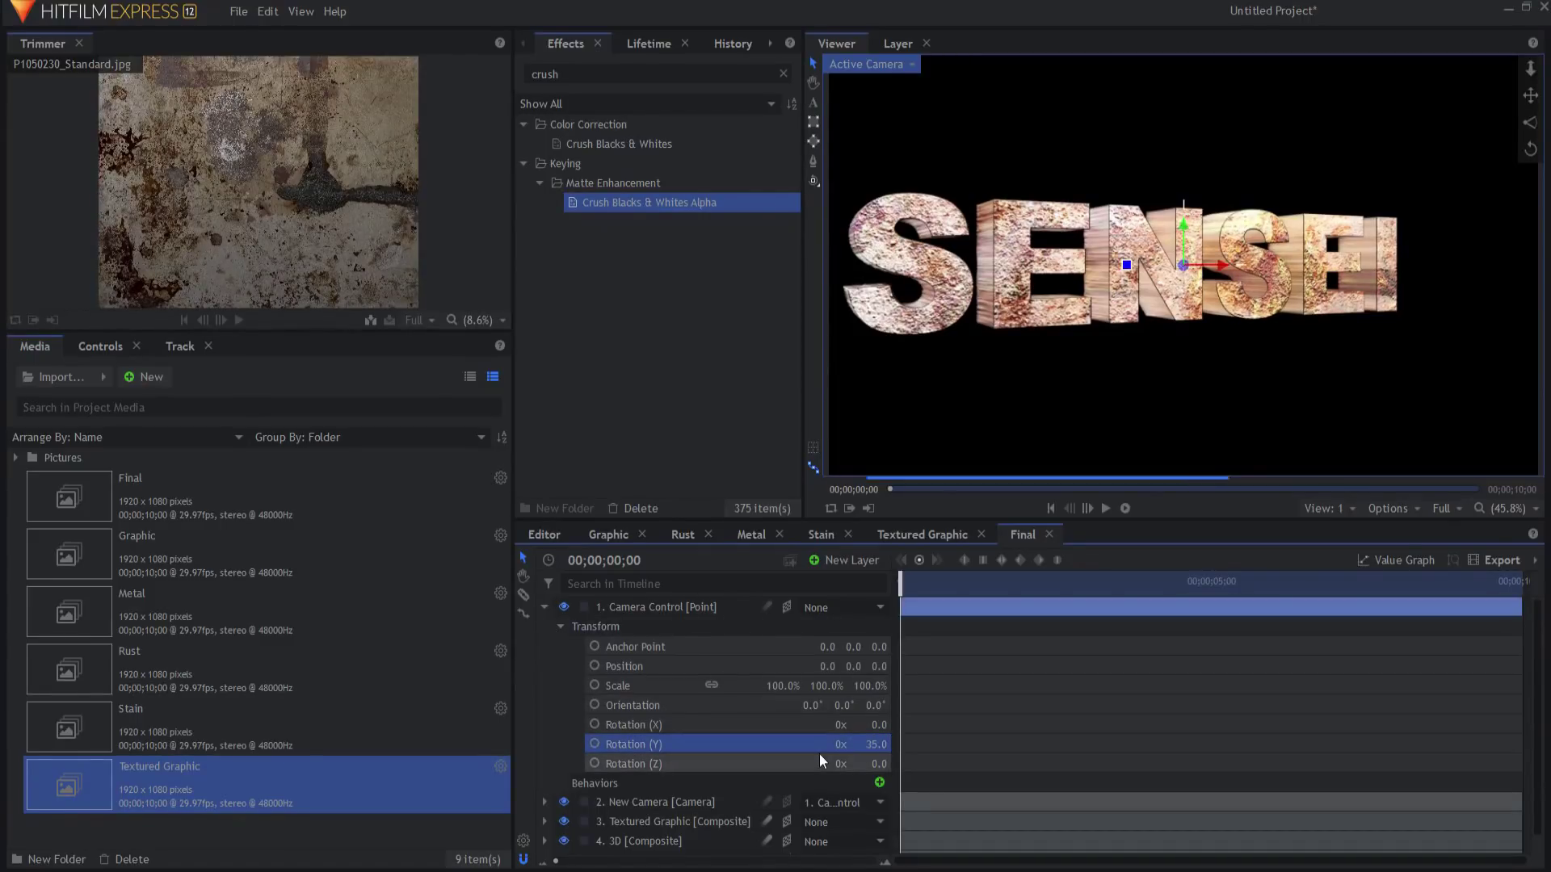
key("End")
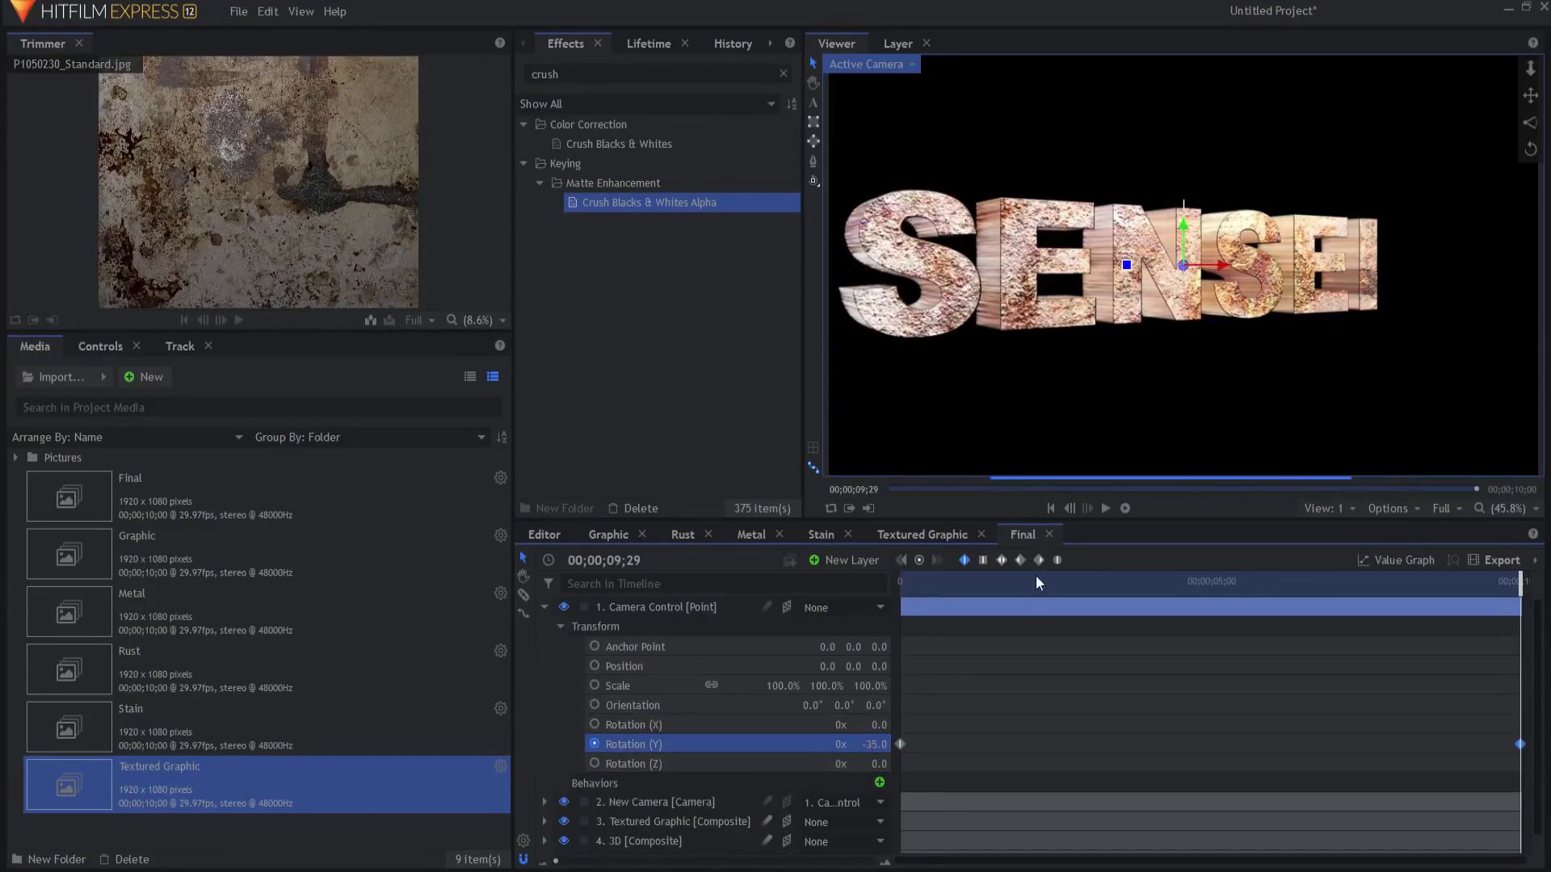
left_click(542, 607)
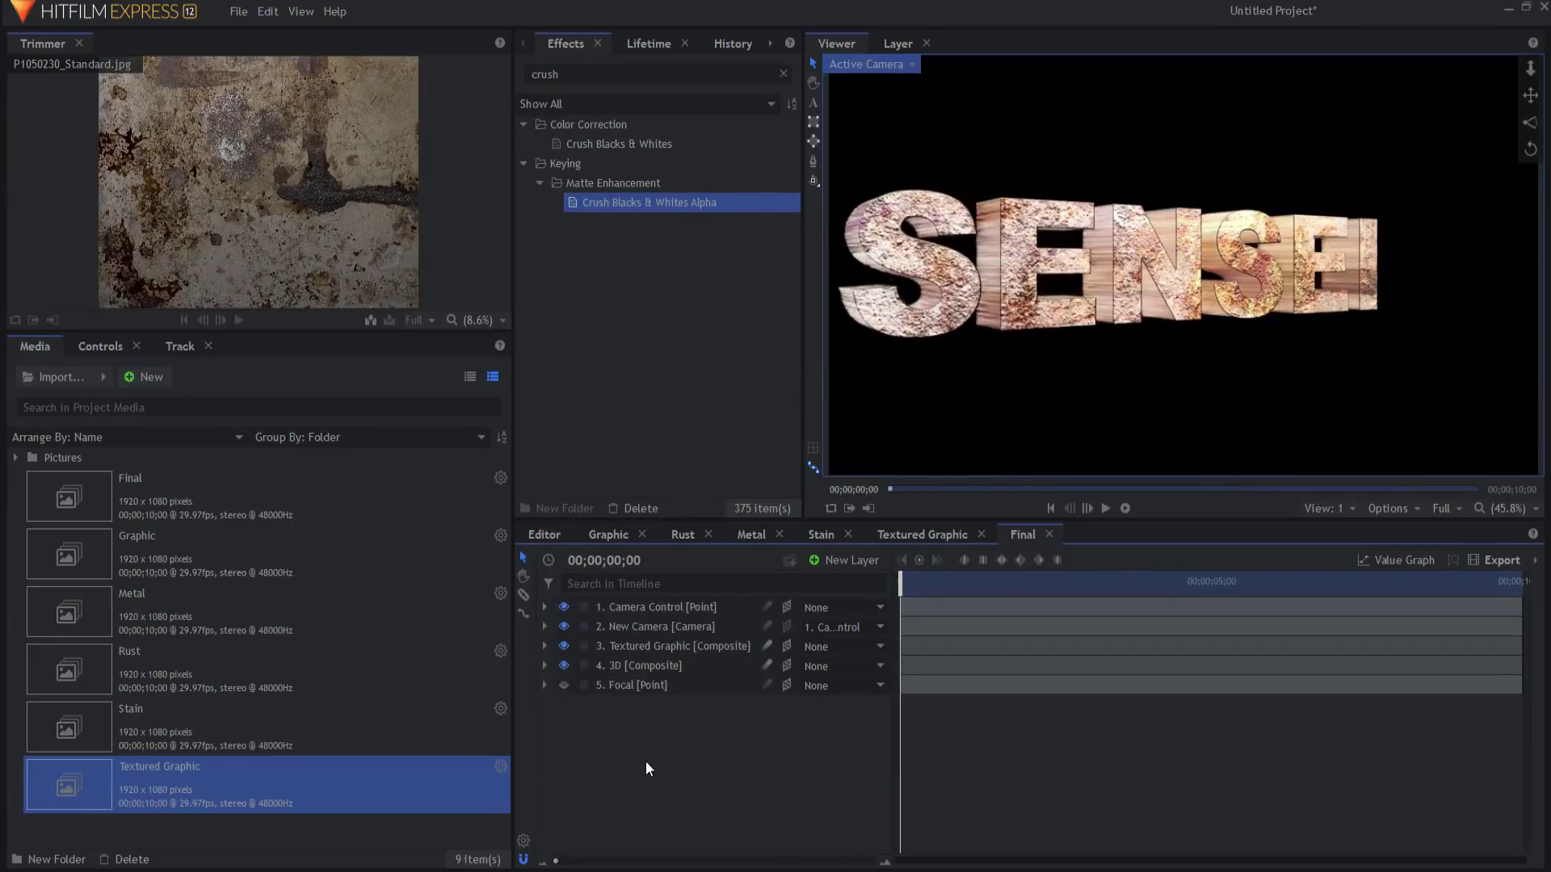